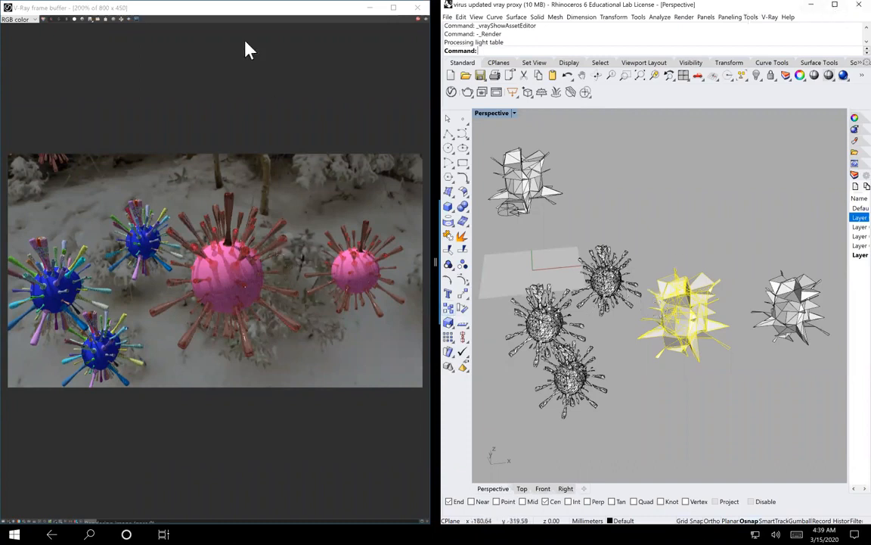
- Save the changes to the current virus proxy model and open the file "virus updated vray" from the 491 folder
{"action": "left_click_drag", "start_coordinate": [419, 78], "coordinate": [340, 258]}
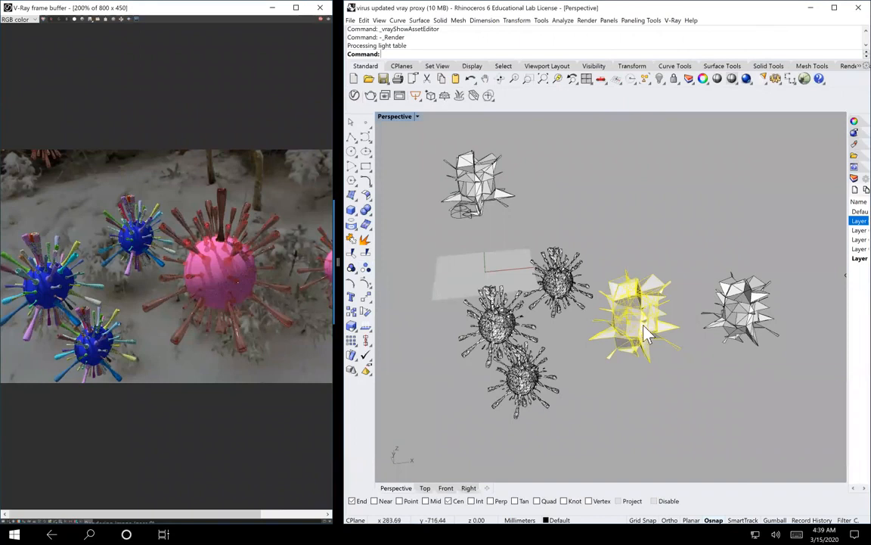
{"action": "left_click", "coordinate": [369, 79]}
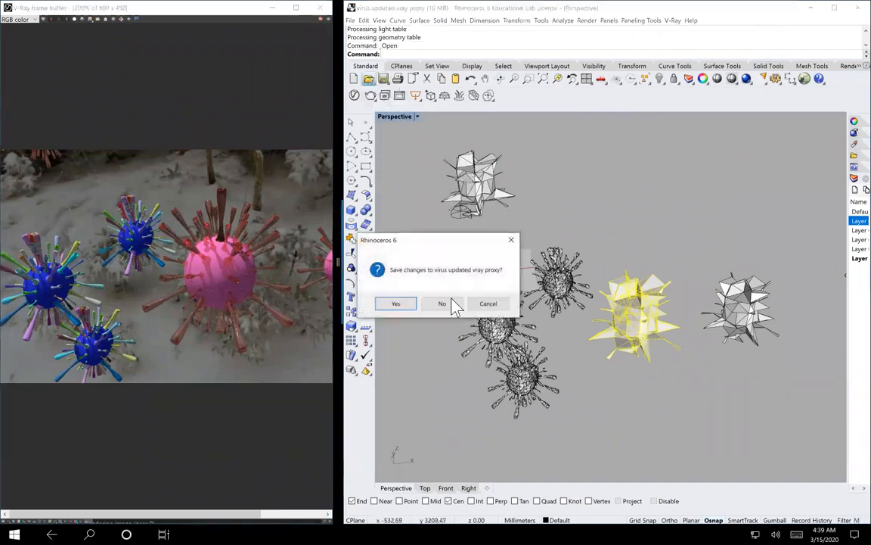
{"action": "left_click", "coordinate": [395, 304]}
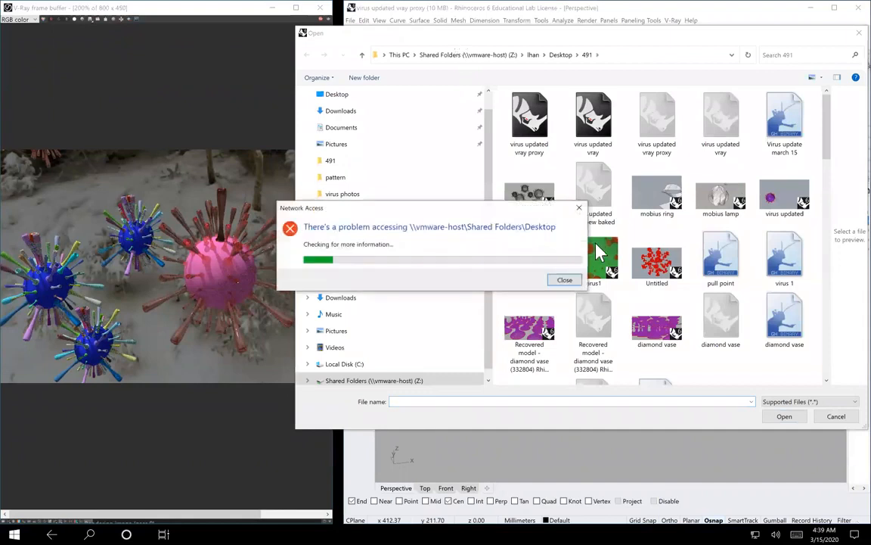
{"action": "left_click", "coordinate": [578, 208]}
{"action": "left_click_drag", "start_coordinate": [482, 34], "coordinate": [477, 127]}
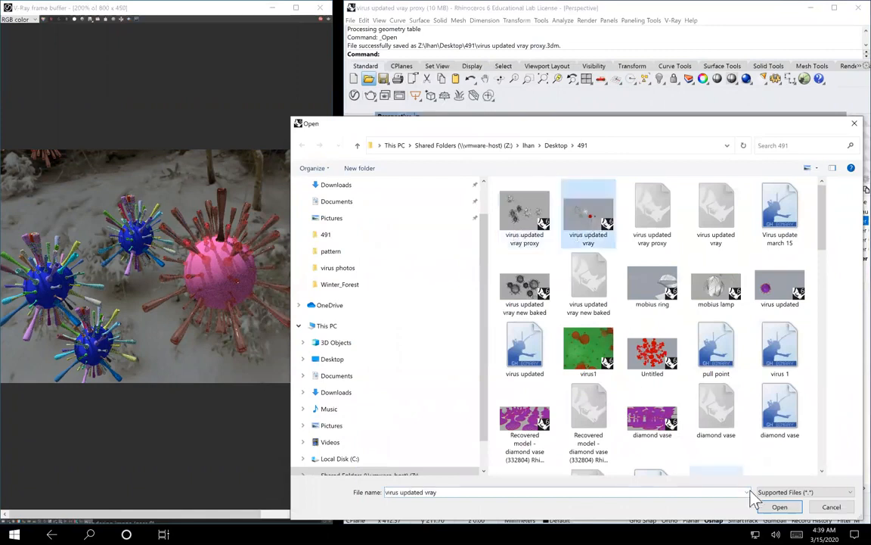
{"action": "left_click", "coordinate": [779, 507]}
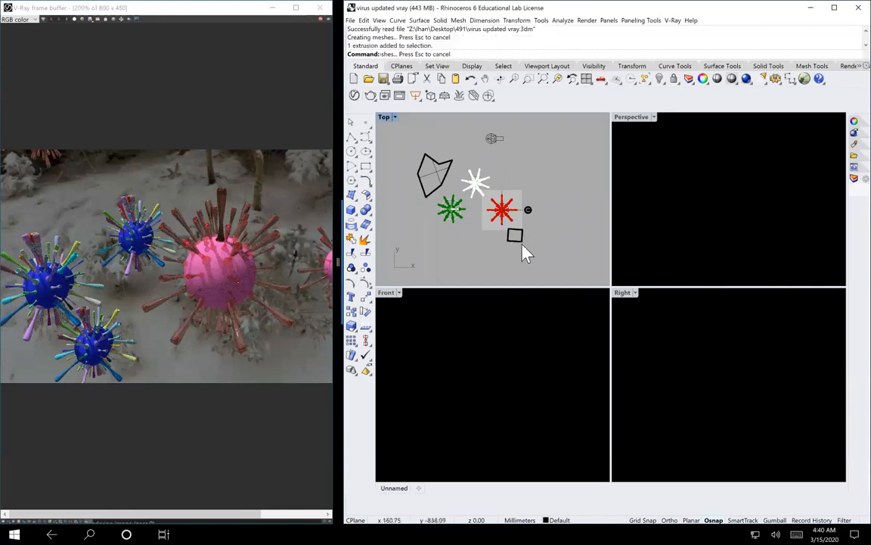
- Delete the small rectangular extrusion and the irregular polygon surface beside the virus models in the Top view
{"action": "scroll", "coordinate": [524, 249], "scroll_direction": "down", "scroll_amount": 1}
{"action": "left_click", "coordinate": [510, 236]}
{"action": "key", "text": "Delete"}
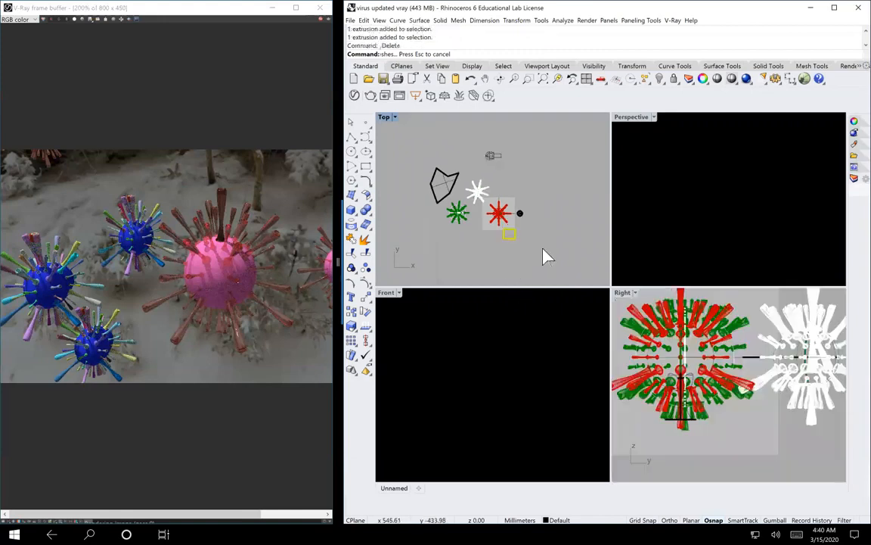
{"action": "left_click_drag", "start_coordinate": [457, 189], "coordinate": [436, 170]}
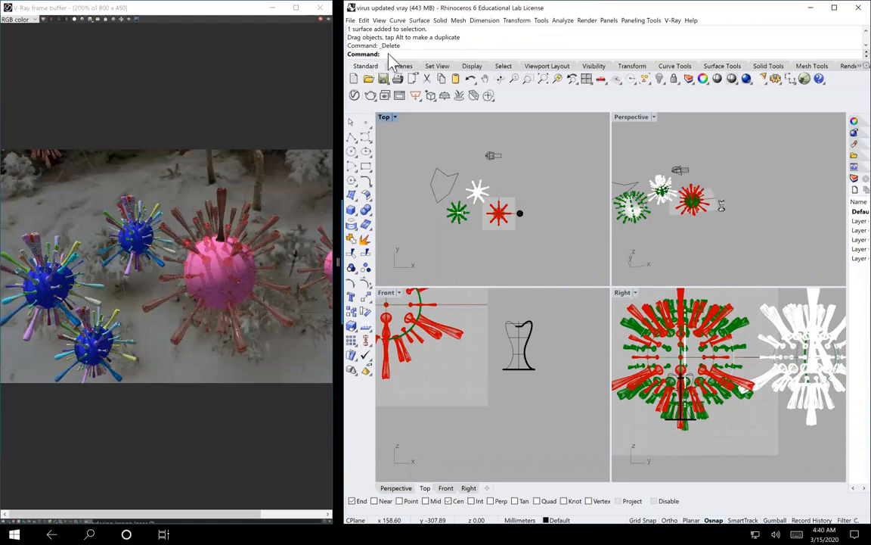
- Launch Grasshopper and collapse its window out of the way of the model viewports
{"action": "type", "text": "Grasshopper"}
{"action": "key", "text": "Return"}
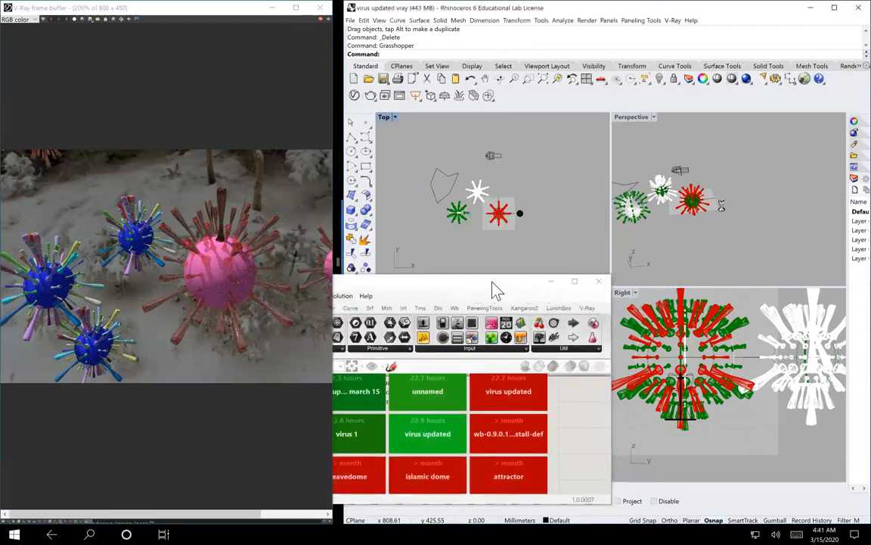
{"action": "left_click_drag", "start_coordinate": [558, 284], "coordinate": [752, 275]}
{"action": "left_click", "coordinate": [752, 273]}
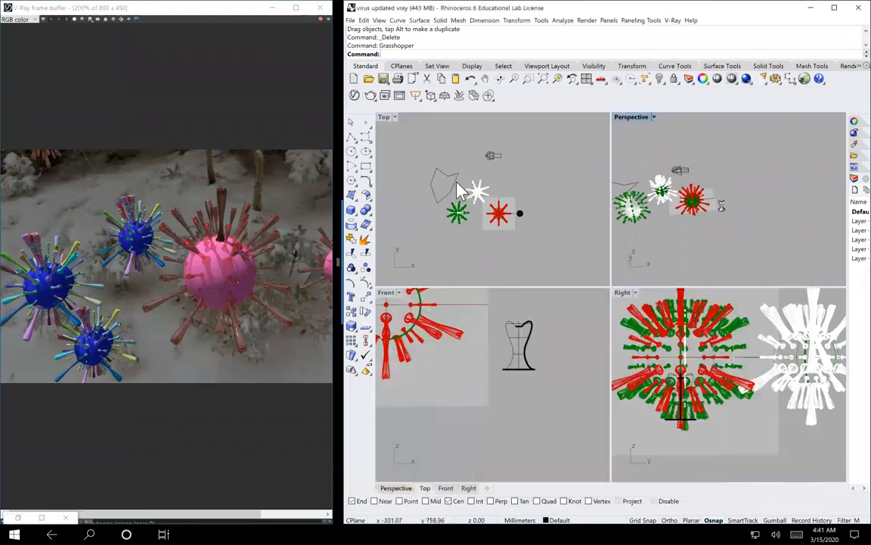
- Delete the leftover polygon outline curves beside the virus models in the Top view
{"action": "left_click", "coordinate": [456, 179]}
{"action": "mouse_move", "coordinate": [456, 180]}
{"action": "left_mouse_down"}
{"action": "mouse_move", "coordinate": [447, 165]}
{"action": "mouse_move", "coordinate": [457, 177]}
{"action": "left_mouse_up"}
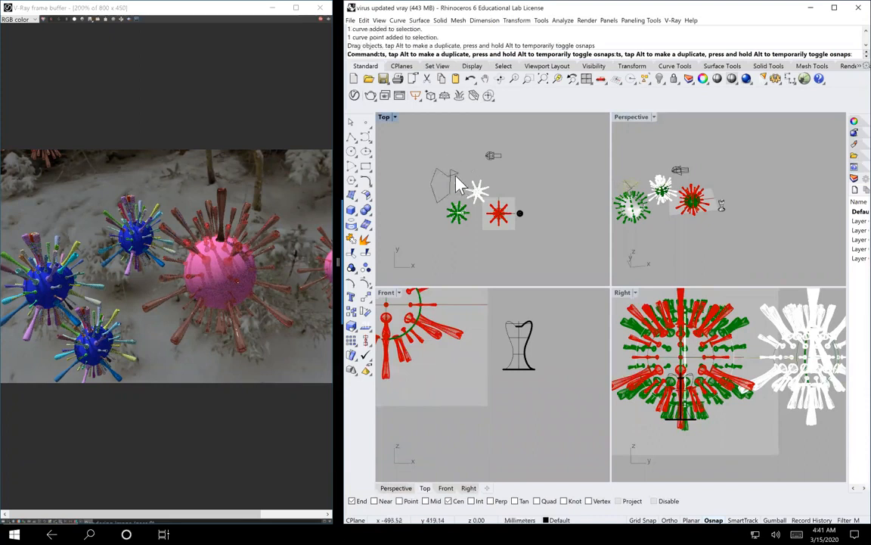
{"action": "key", "text": "Delete"}
{"action": "left_click", "coordinate": [451, 180]}
{"action": "left_click_drag", "start_coordinate": [452, 177], "coordinate": [429, 175]}
{"action": "left_click", "coordinate": [428, 182]}
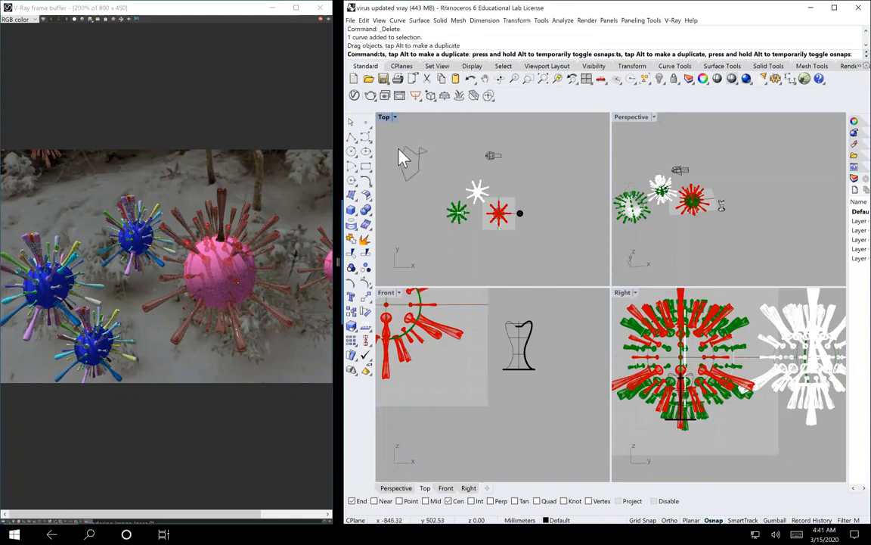
{"action": "left_click", "coordinate": [407, 163]}
{"action": "key", "text": "Delete"}
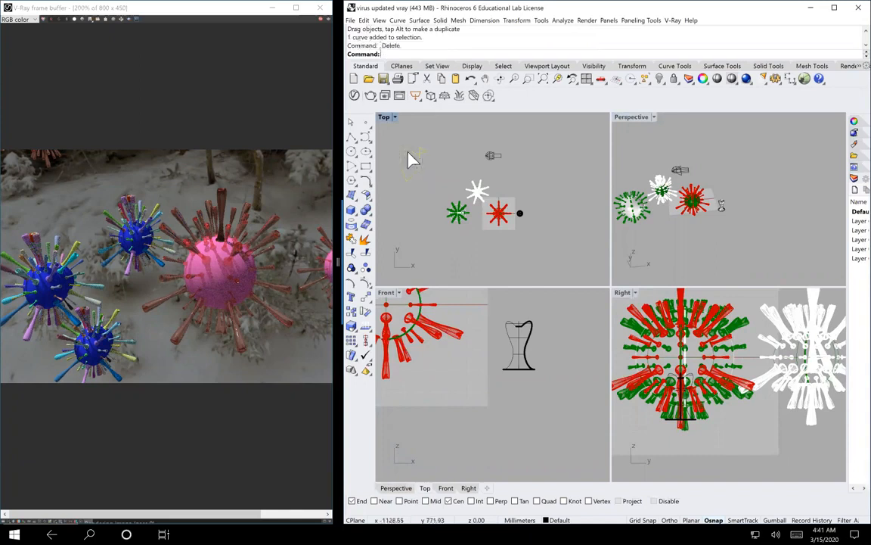
- Move the vase object farther away from the red virus in the Top view
{"action": "left_click", "coordinate": [521, 214]}
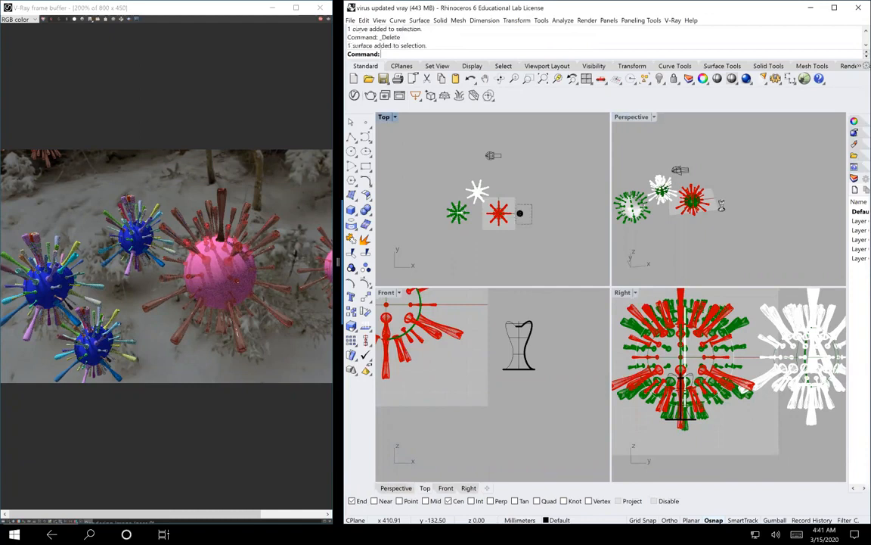
{"action": "left_click_drag", "start_coordinate": [584, 210], "coordinate": [520, 245]}
{"action": "key", "text": "Escape"}
- Select all three virus models in the Top view and try to move them
{"action": "left_click_drag", "start_coordinate": [446, 180], "coordinate": [525, 249]}
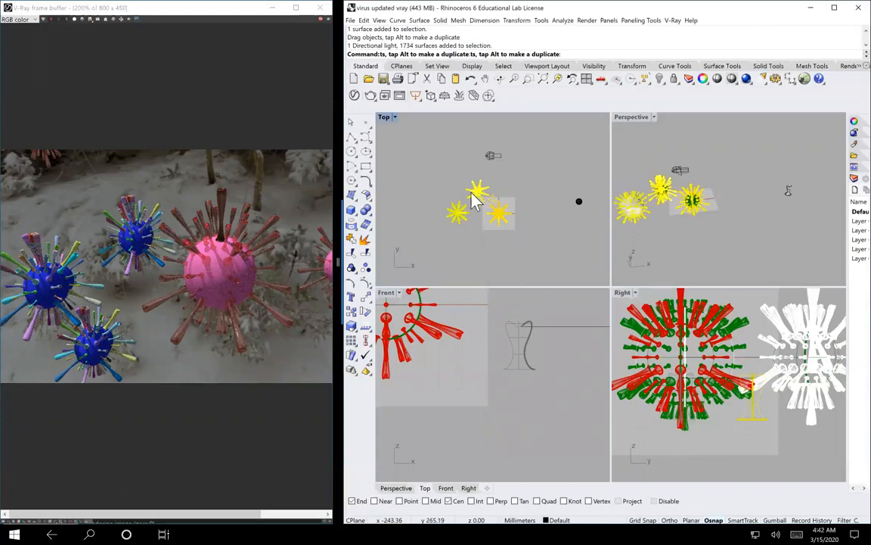
{"action": "left_click_drag", "start_coordinate": [411, 190], "coordinate": [410, 189]}
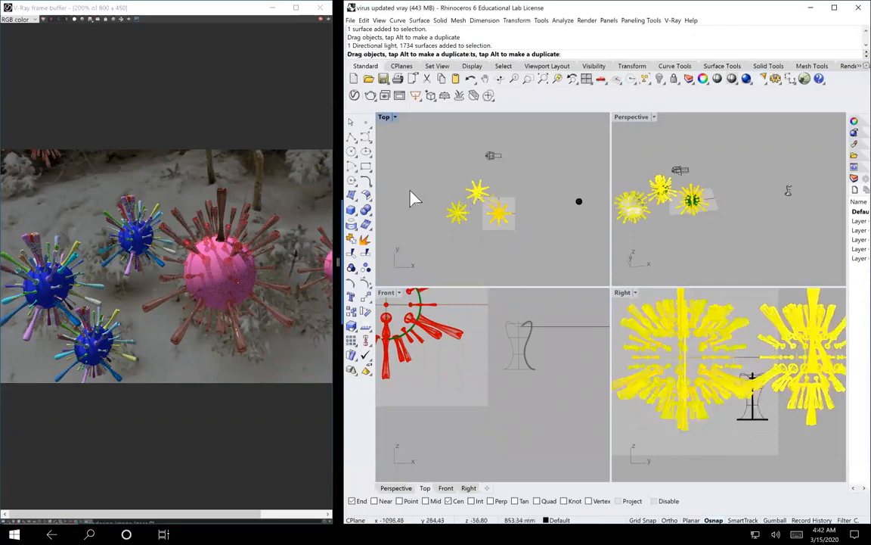
{"action": "left_click_drag", "start_coordinate": [410, 191], "coordinate": [410, 191]}
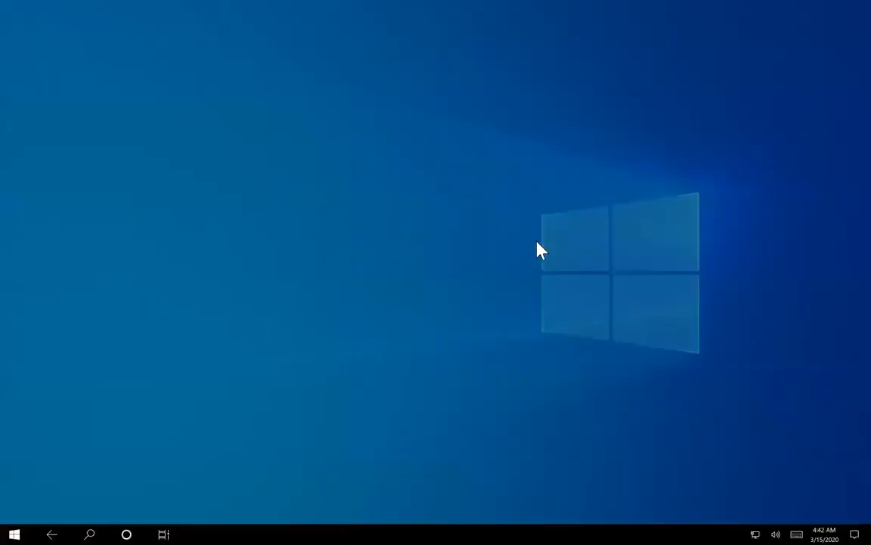
- Relaunch Rhino 6 from the Windows desktop
{"action": "mouse_move", "coordinate": [362, 539]}
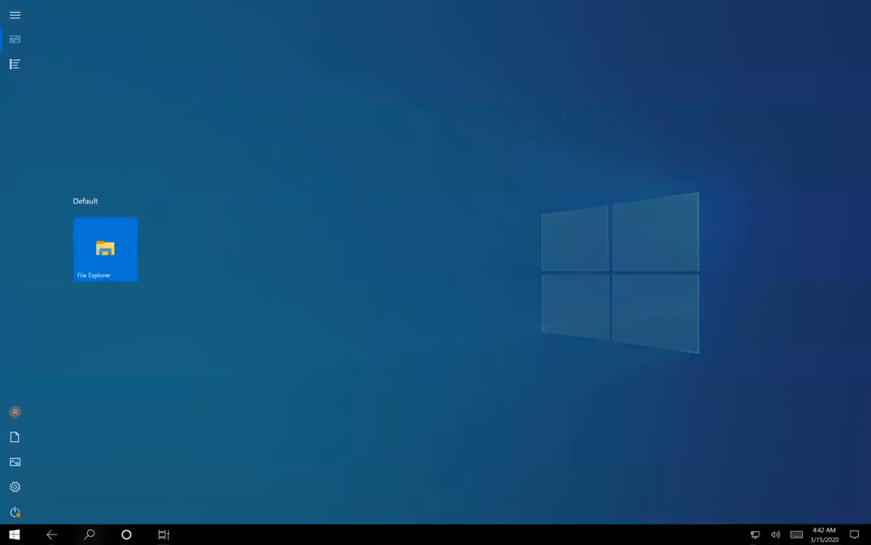
{"action": "mouse_move", "coordinate": [290, 532]}
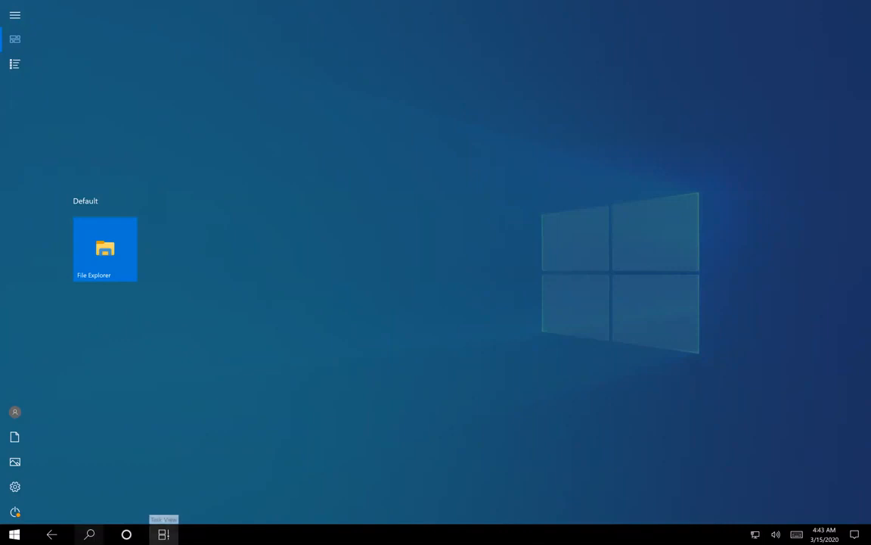
{"action": "left_click", "coordinate": [163, 534]}
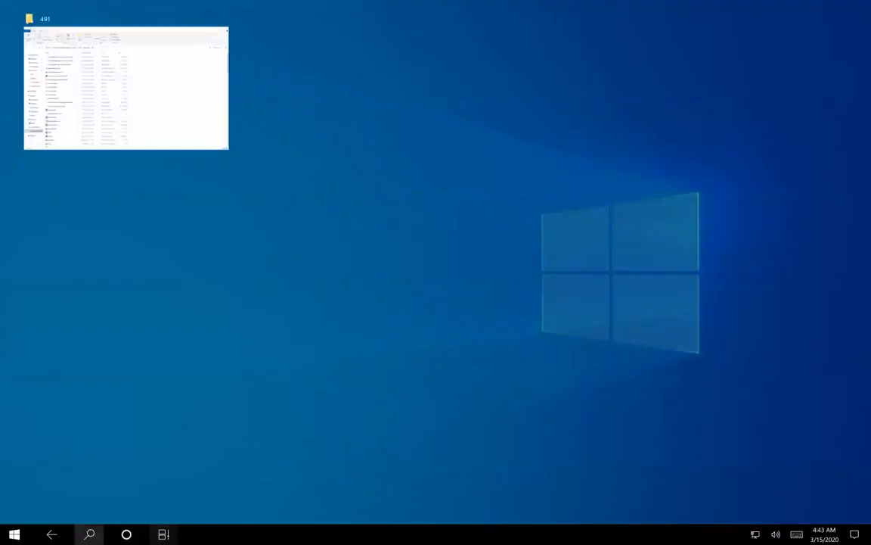
{"action": "left_click", "coordinate": [90, 534]}
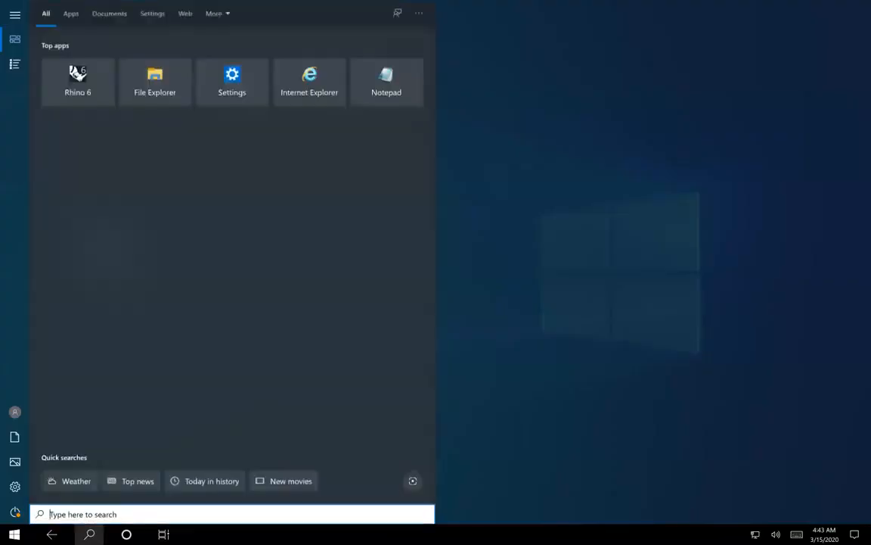
{"action": "left_click", "coordinate": [83, 77]}
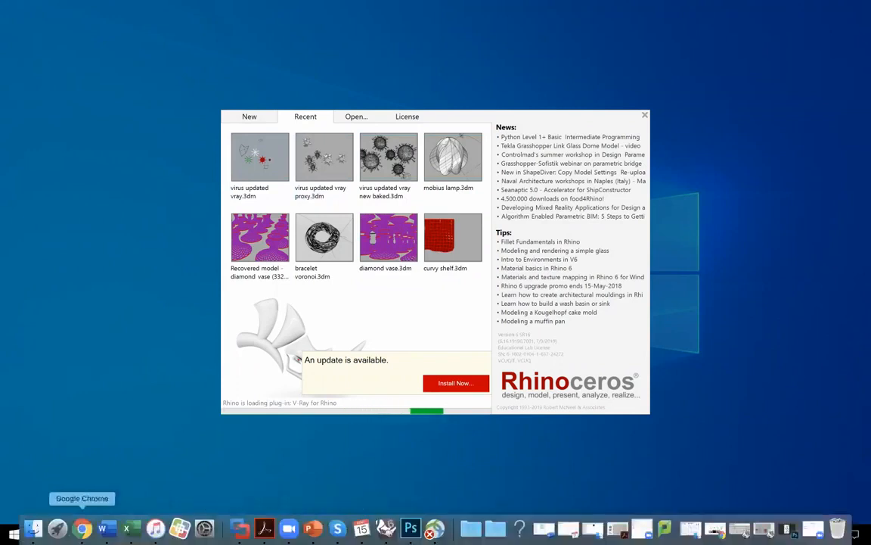
- Switch to the Mac desktop, open the 491 folder and reposition its window to show all its files
{"action": "left_click", "coordinate": [85, 528]}
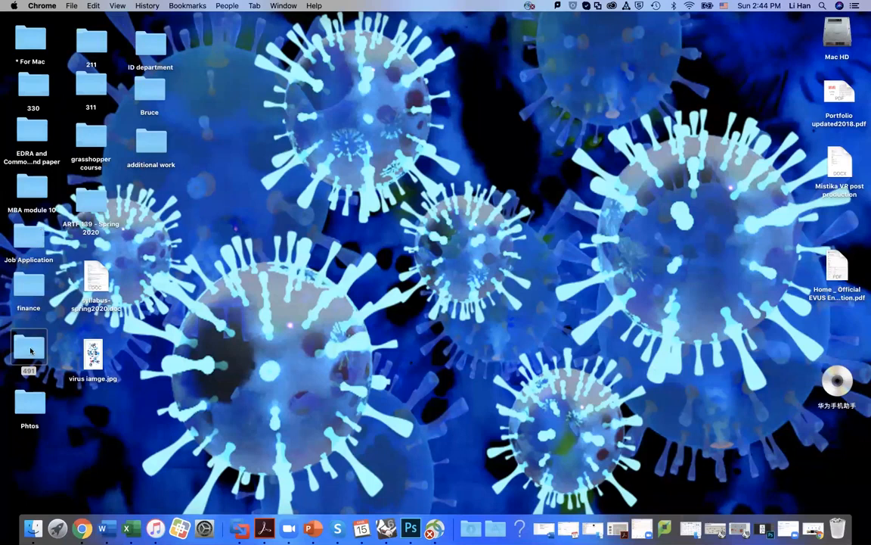
{"action": "double_click", "coordinate": [30, 349]}
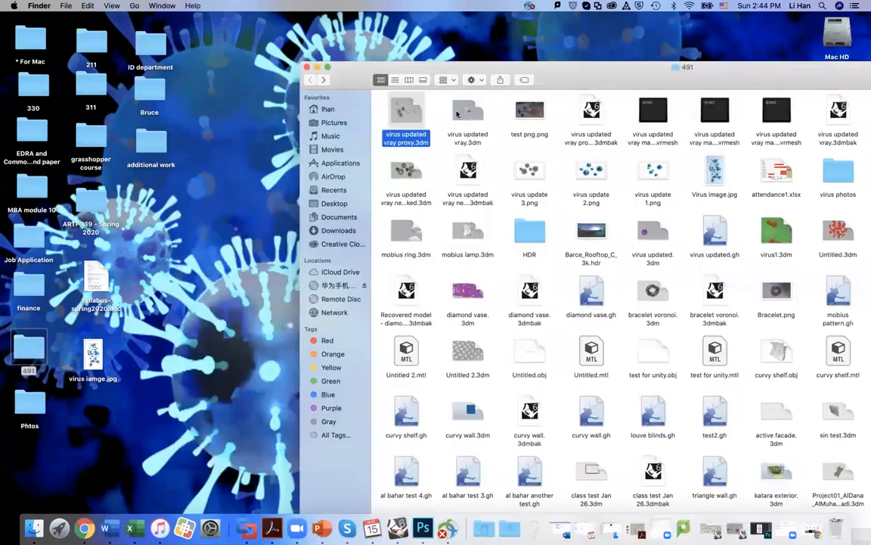
{"action": "left_click_drag", "start_coordinate": [773, 73], "coordinate": [497, 74]}
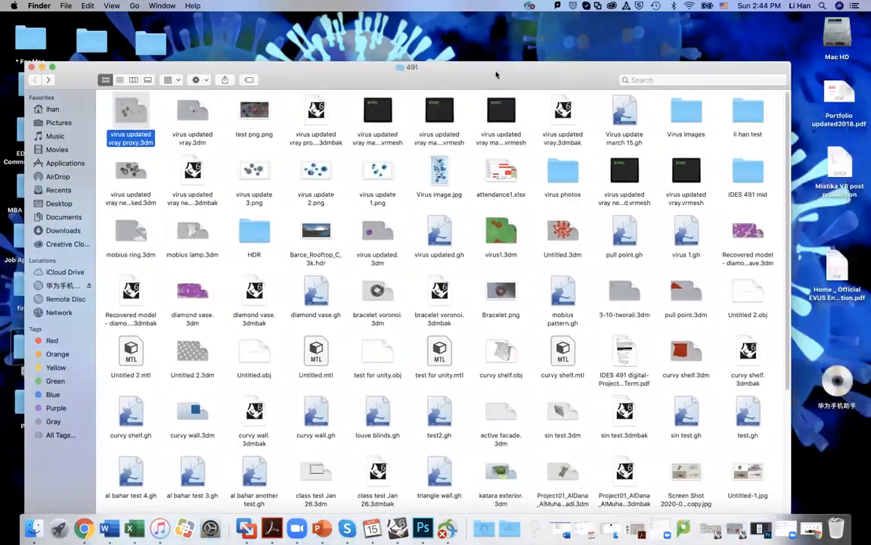
- View the render "test png.png" full screen in Preview and return to the 491 folder
{"action": "double_click", "coordinate": [255, 110]}
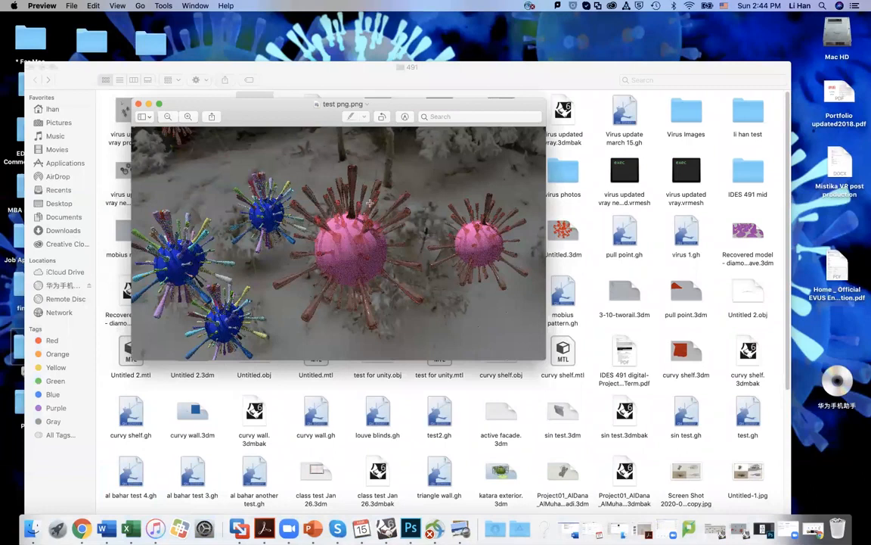
{"action": "left_click_drag", "start_coordinate": [285, 105], "coordinate": [275, 107]}
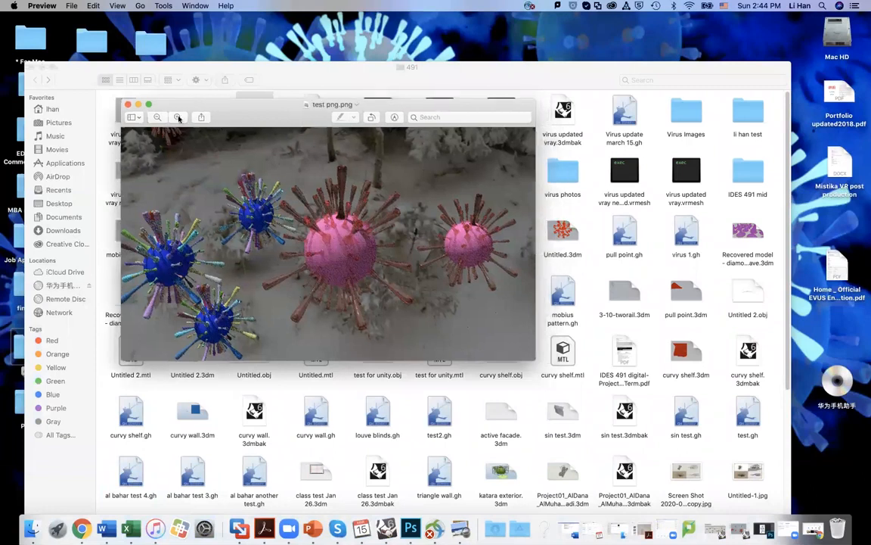
{"action": "left_click", "coordinate": [150, 105]}
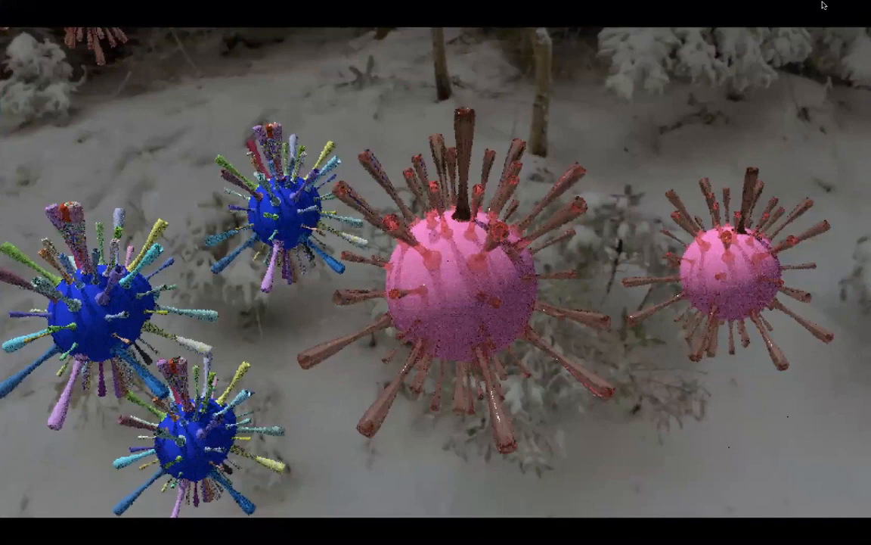
{"action": "mouse_move", "coordinate": [823, 6]}
{"action": "left_click", "coordinate": [28, 16]}
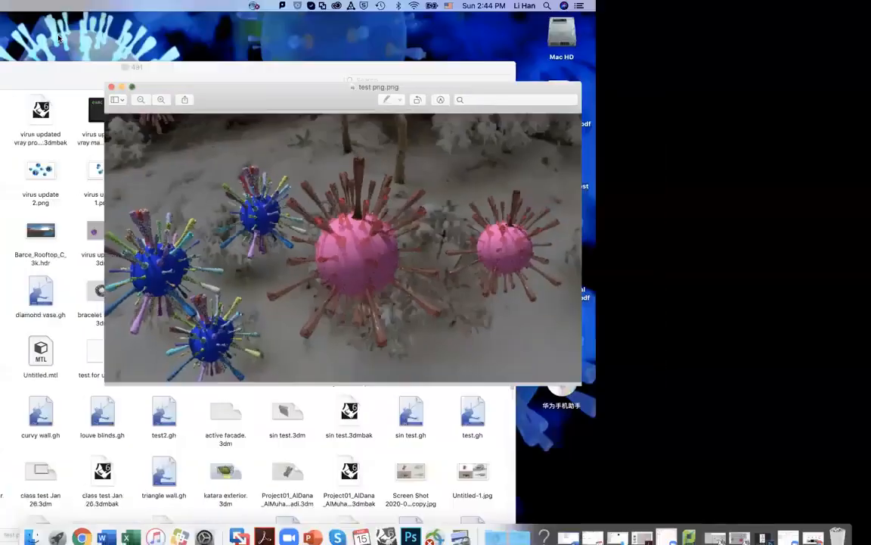
{"action": "left_click", "coordinate": [138, 105]}
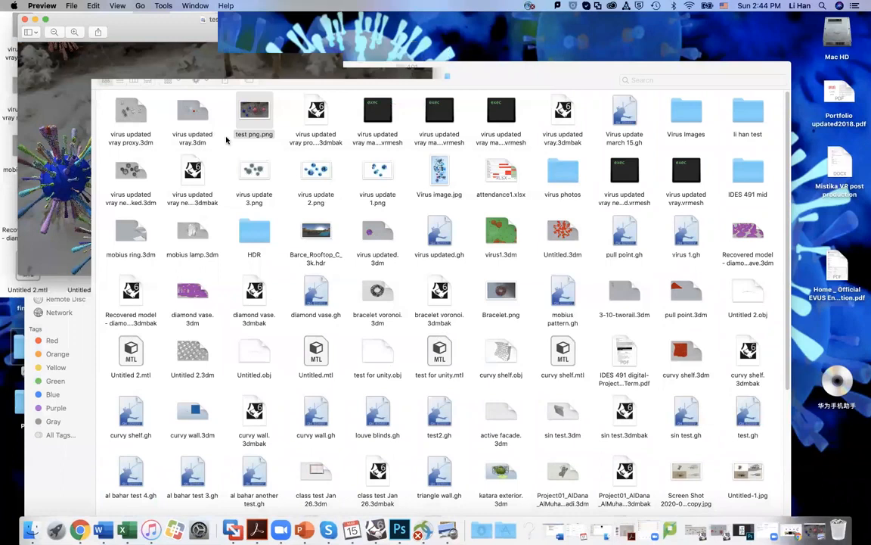
- View "test png.png" again and the image "virus update 3.png", closing each one after examining it
{"action": "double_click", "coordinate": [239, 108]}
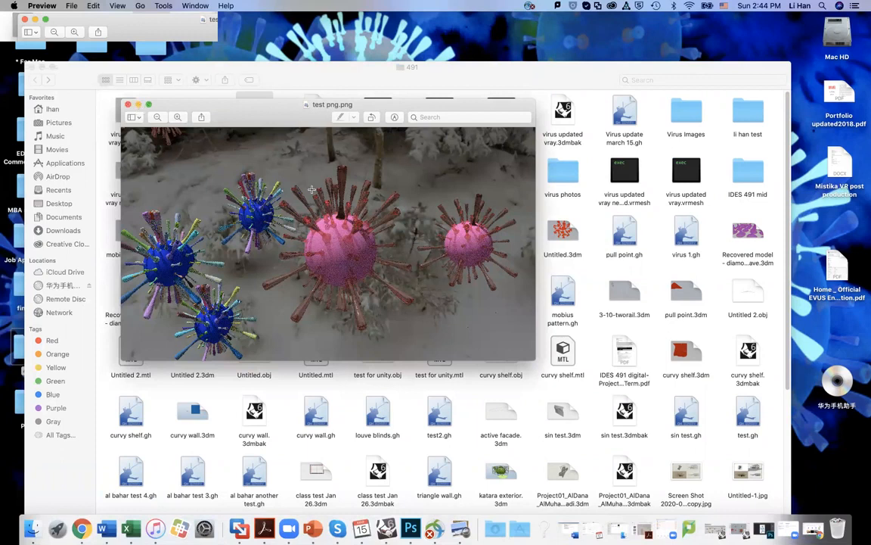
{"action": "left_click", "coordinate": [139, 105]}
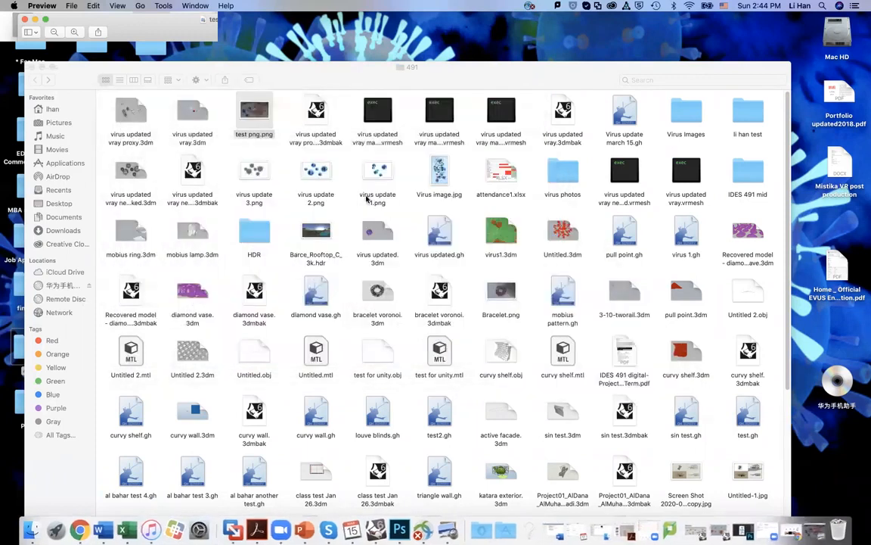
{"action": "left_click", "coordinate": [318, 177]}
{"action": "double_click", "coordinate": [240, 162]}
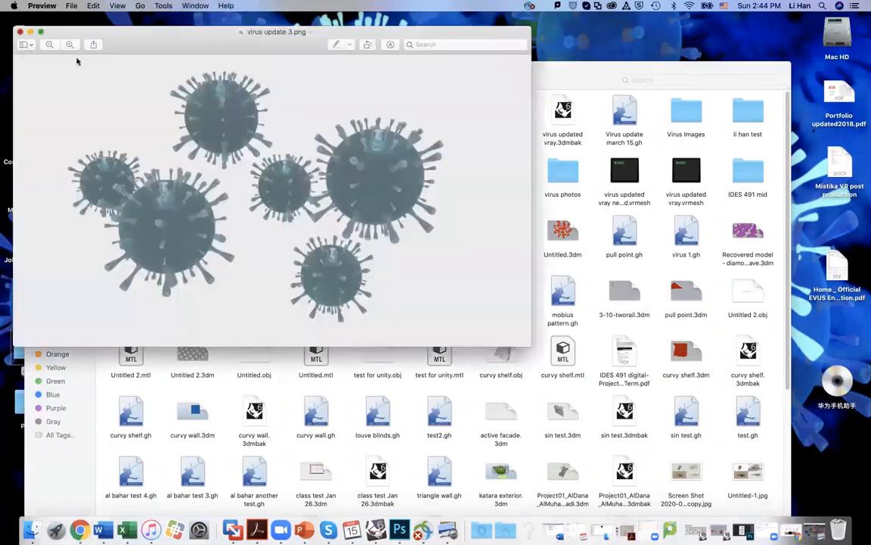
{"action": "key", "text": "super+w"}
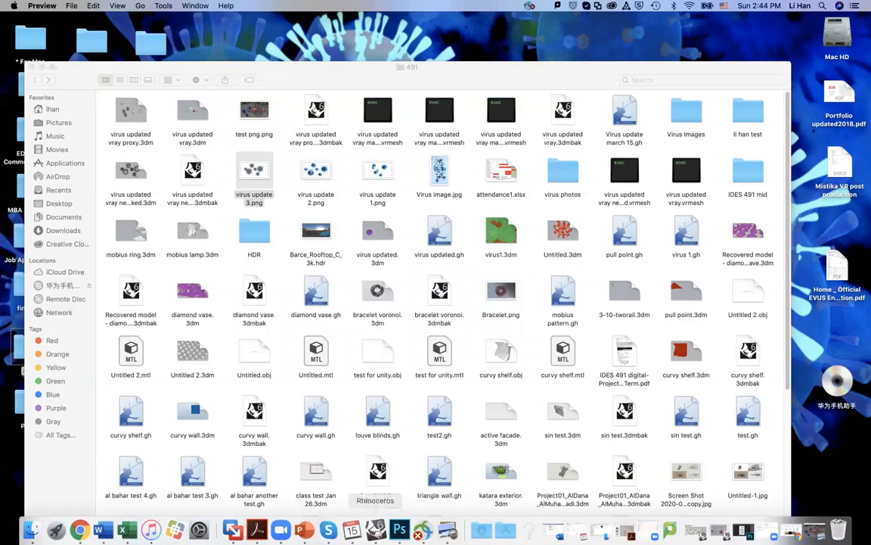
- Switch to Rhino and open the model "virus updated" from the 491 folder, discarding the changes to the untitled file
{"action": "left_click", "coordinate": [233, 530]}
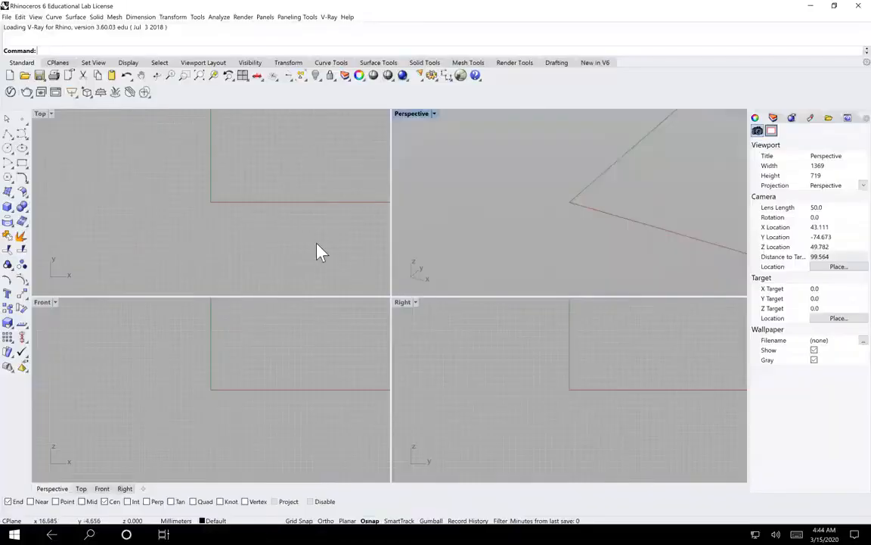
{"action": "left_click", "coordinate": [24, 75]}
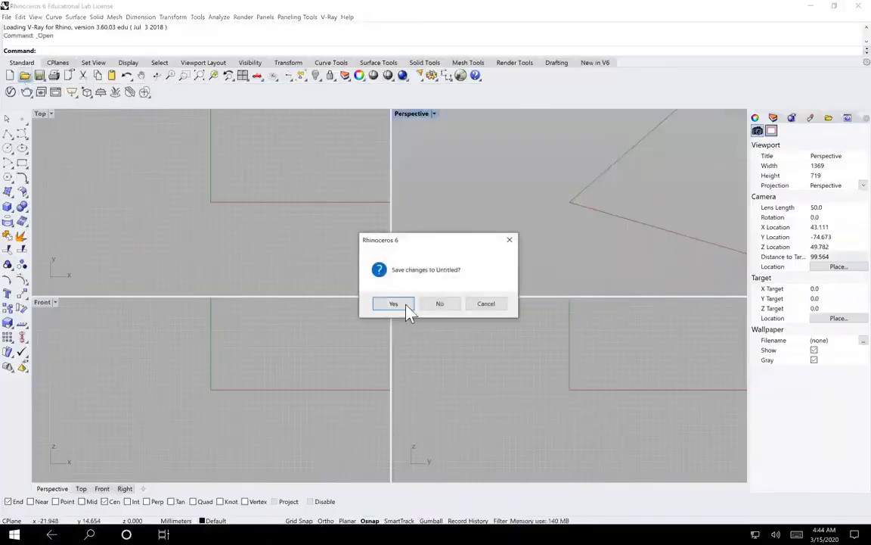
{"action": "left_click", "coordinate": [439, 305]}
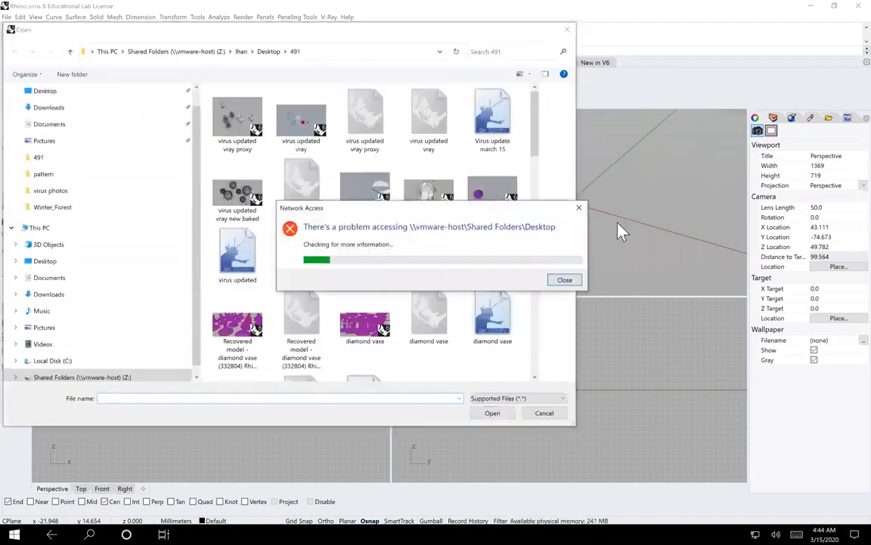
{"action": "left_click", "coordinate": [579, 207]}
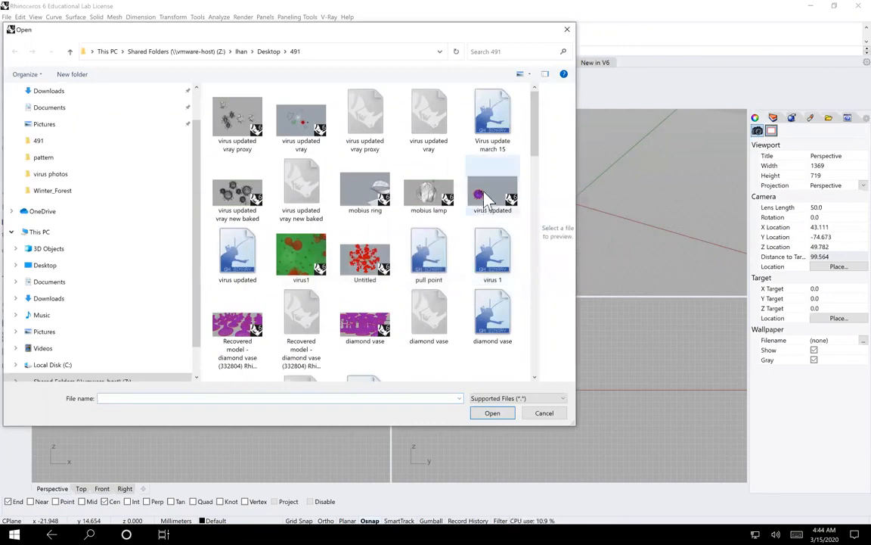
{"action": "left_click", "coordinate": [488, 193]}
{"action": "left_click", "coordinate": [498, 414]}
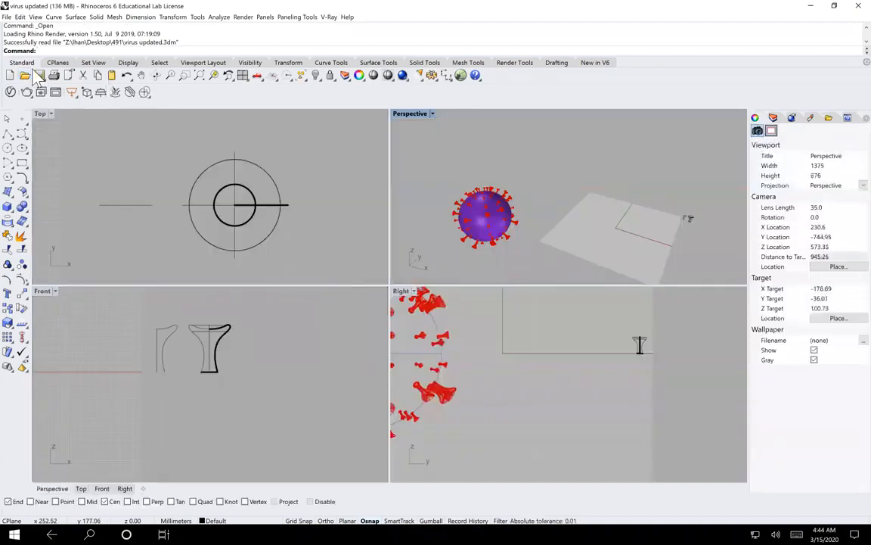
- Launch Grasshopper and place its window over the middle of the viewports
{"action": "type", "text": "Grasshopper"}
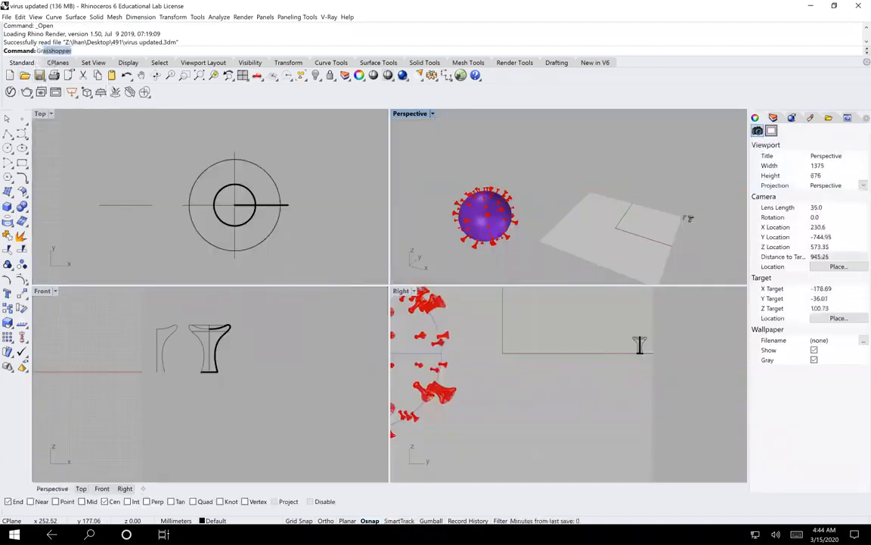
{"action": "key", "text": "Return"}
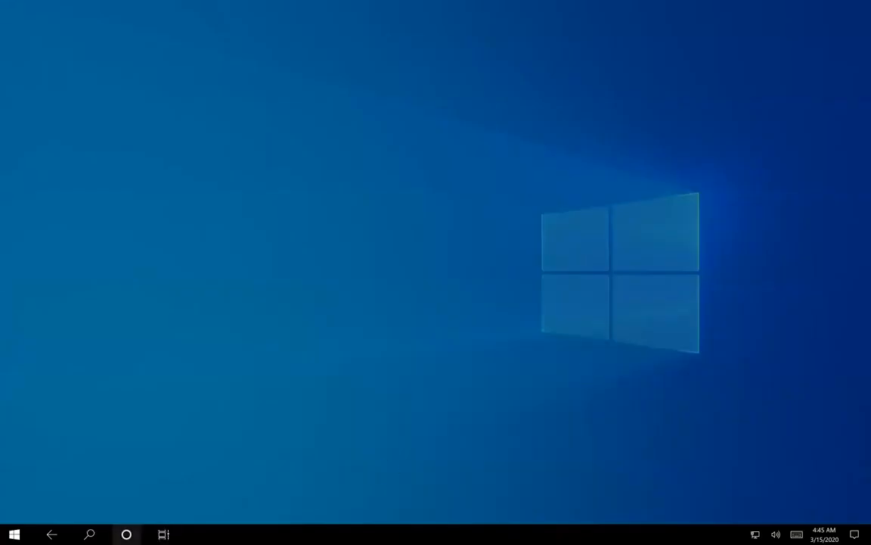
{"action": "left_click", "coordinate": [90, 534]}
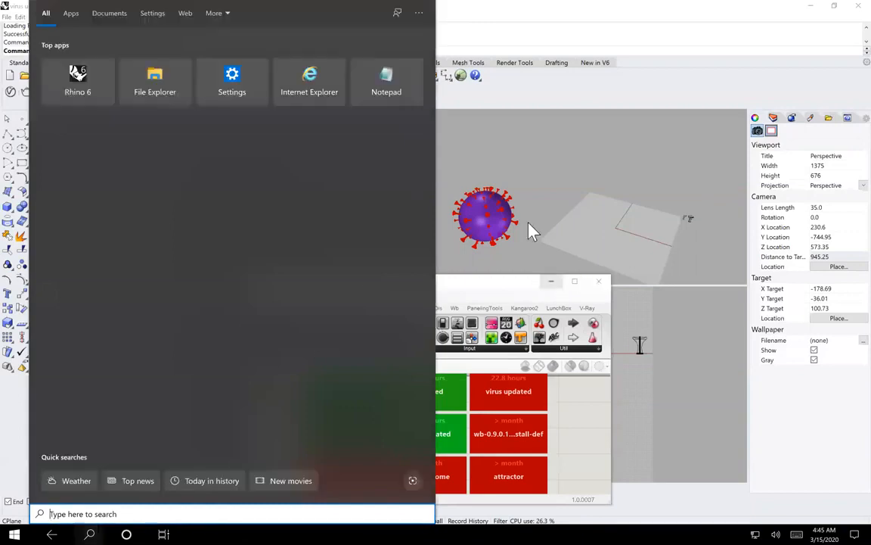
{"action": "left_click", "coordinate": [563, 284]}
{"action": "left_click_drag", "start_coordinate": [430, 285], "coordinate": [461, 150]}
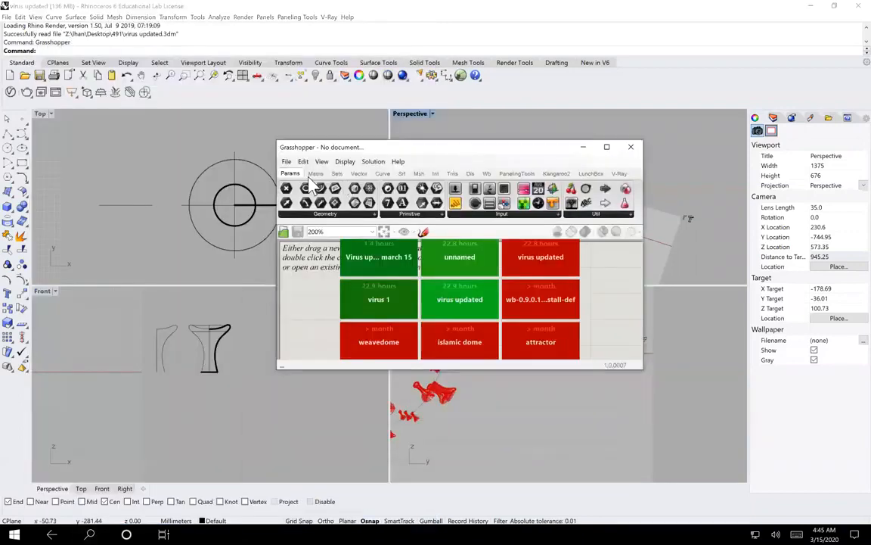
- Open the recent Grasshopper definition "Virus update march 15" and move the window clear of the perspective view
{"action": "left_click", "coordinate": [287, 161]}
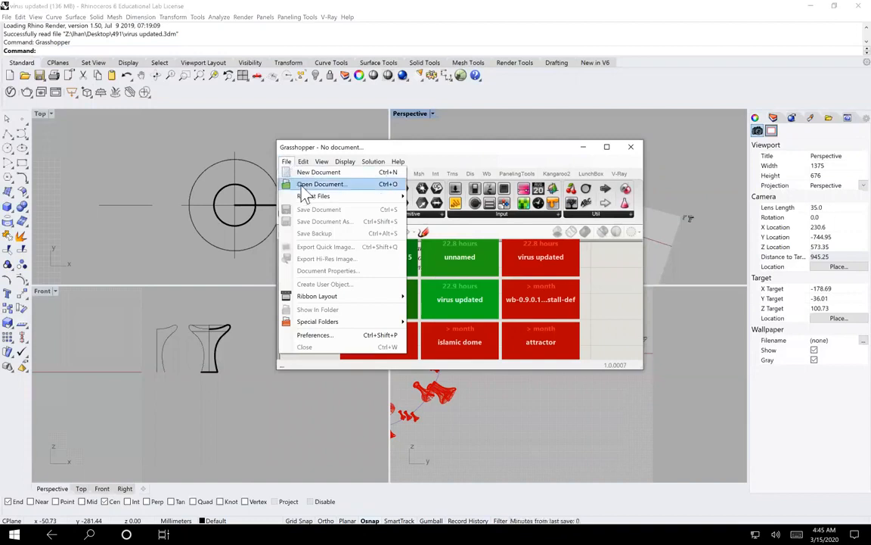
{"action": "mouse_move", "coordinate": [351, 199]}
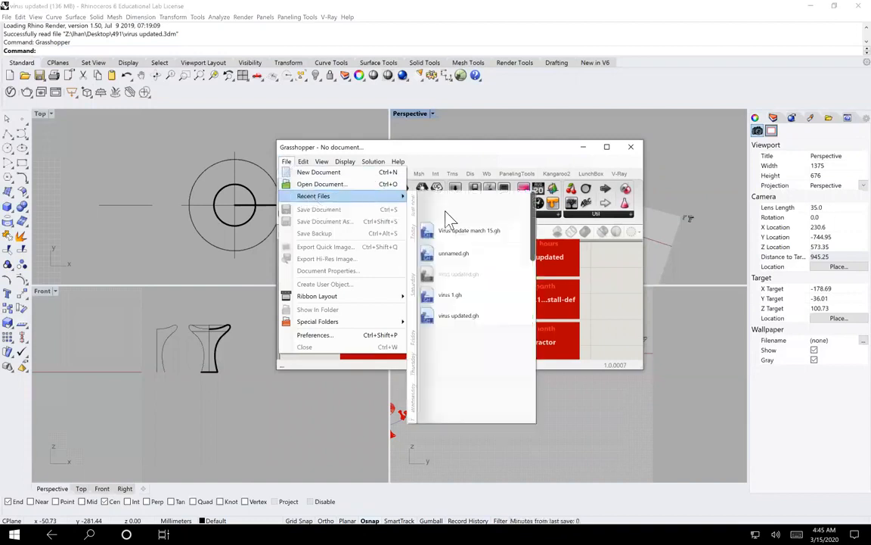
{"action": "left_click", "coordinate": [465, 231]}
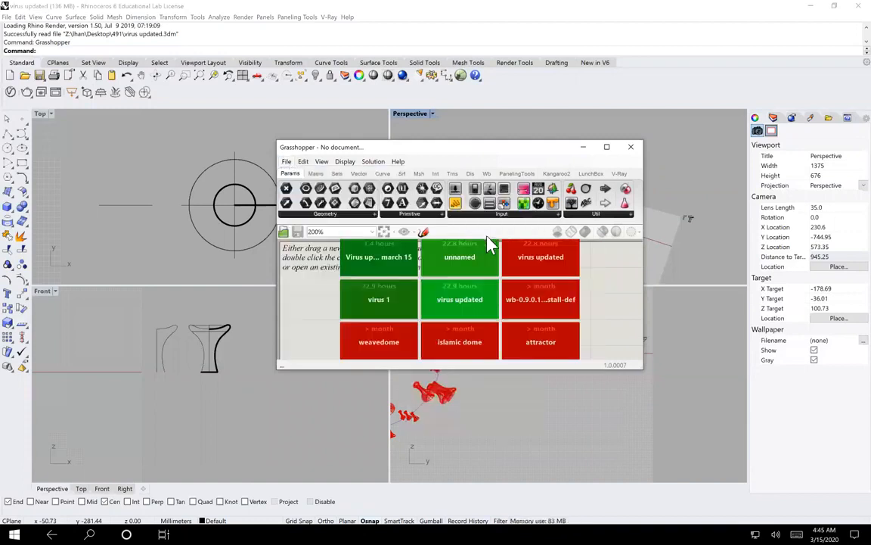
{"action": "left_click_drag", "start_coordinate": [405, 151], "coordinate": [301, 160]}
- Reference the spike surface beside the ground plane in the definition's empty Surface parameter
{"action": "scroll", "coordinate": [666, 242], "scroll_direction": "up", "scroll_amount": 5}
{"action": "scroll", "coordinate": [380, 341], "scroll_direction": "up", "scroll_amount": 5}
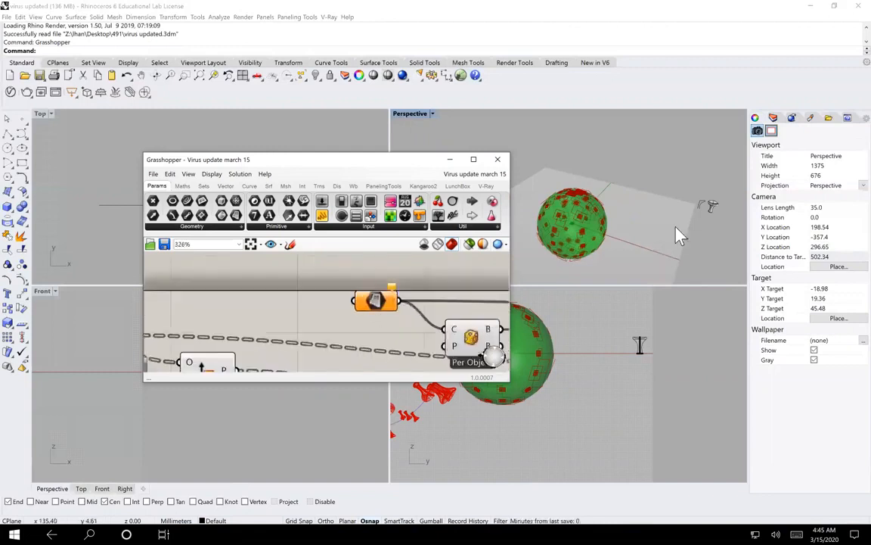
{"action": "scroll", "coordinate": [371, 333], "scroll_direction": "down", "scroll_amount": 3}
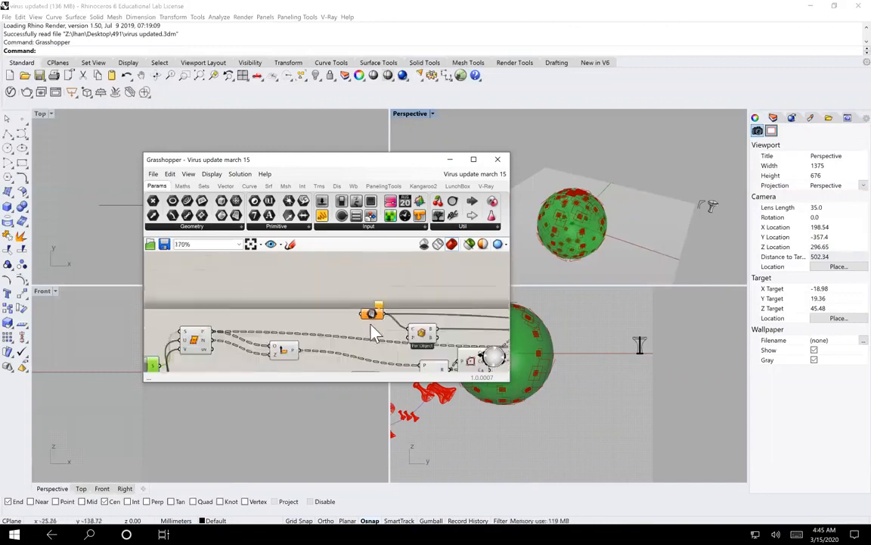
{"action": "scroll", "coordinate": [374, 332], "scroll_direction": "up", "scroll_amount": 3}
{"action": "right_click", "coordinate": [374, 306]}
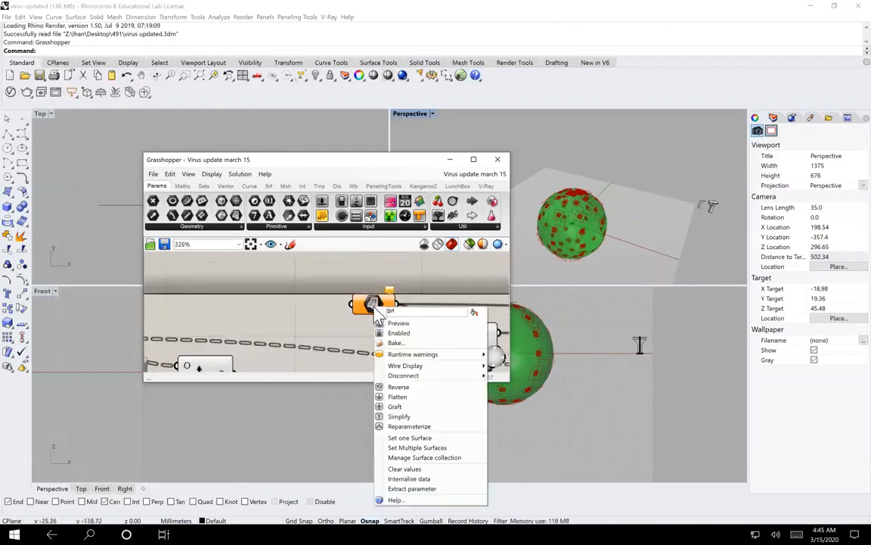
{"action": "left_click", "coordinate": [409, 438]}
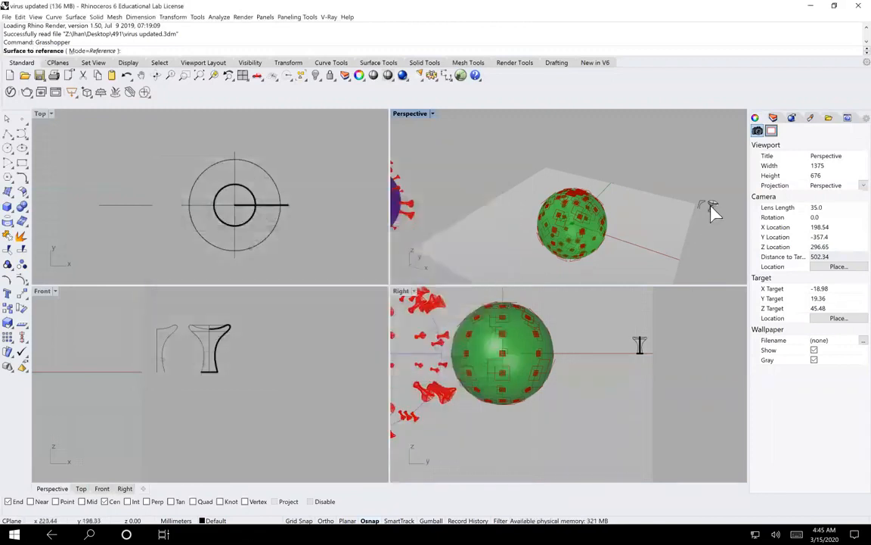
{"action": "left_click", "coordinate": [713, 210]}
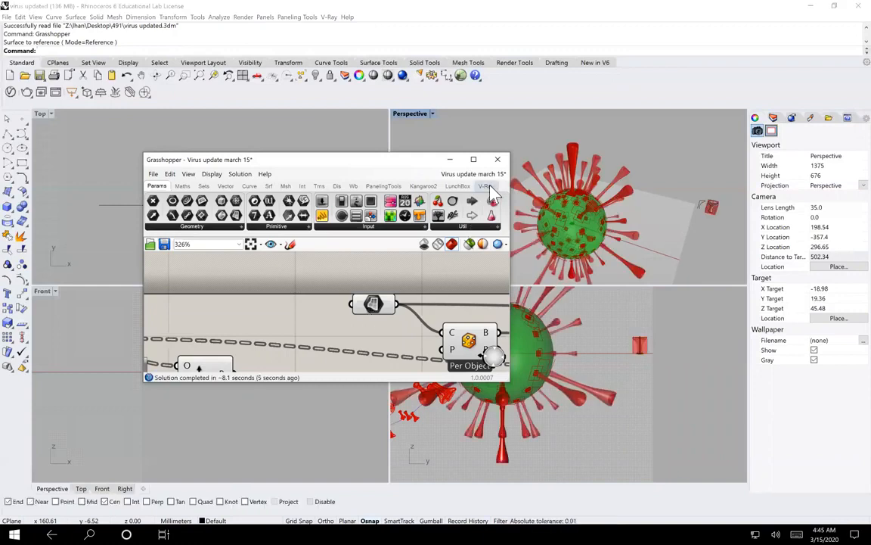
- Examine the enlarged definition, select its final morph component, and restore the smaller window beside the virus preview
{"action": "scroll", "coordinate": [338, 314], "scroll_direction": "down", "scroll_amount": 5}
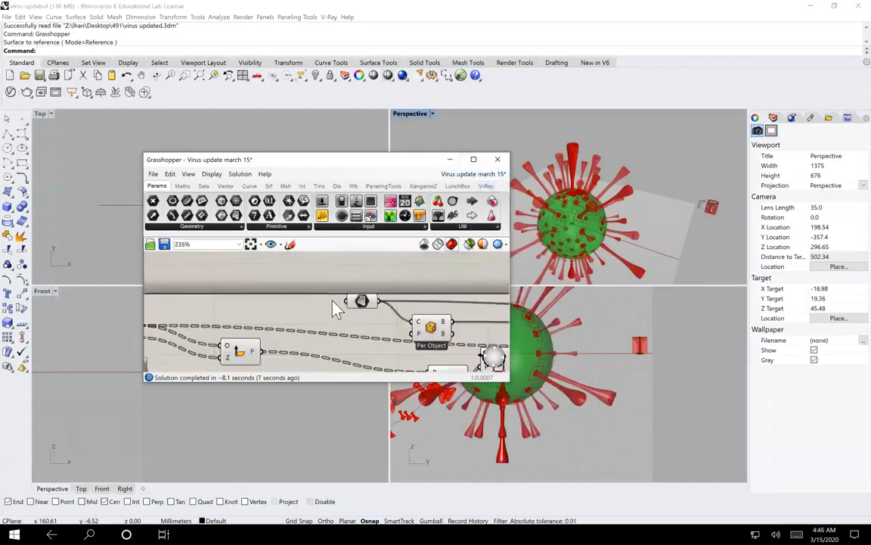
{"action": "scroll", "coordinate": [361, 337], "scroll_direction": "up", "scroll_amount": 4}
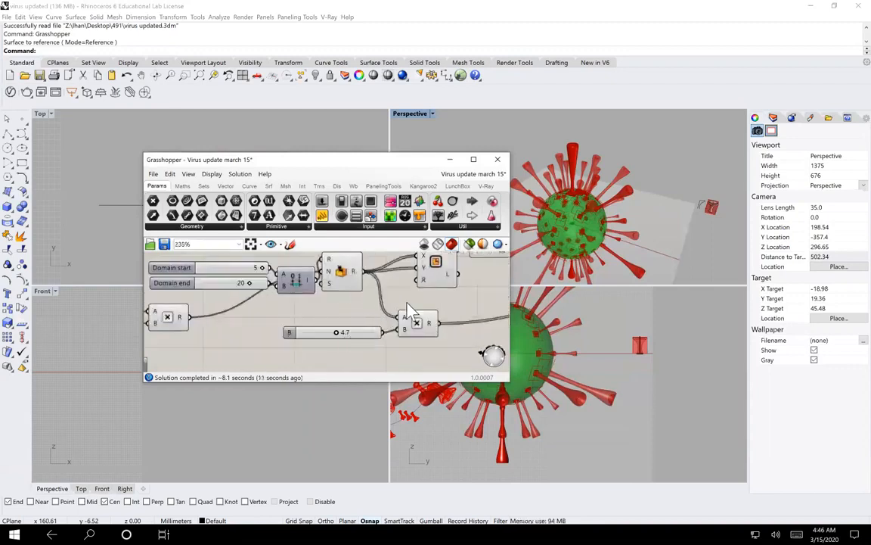
{"action": "left_click", "coordinate": [451, 160]}
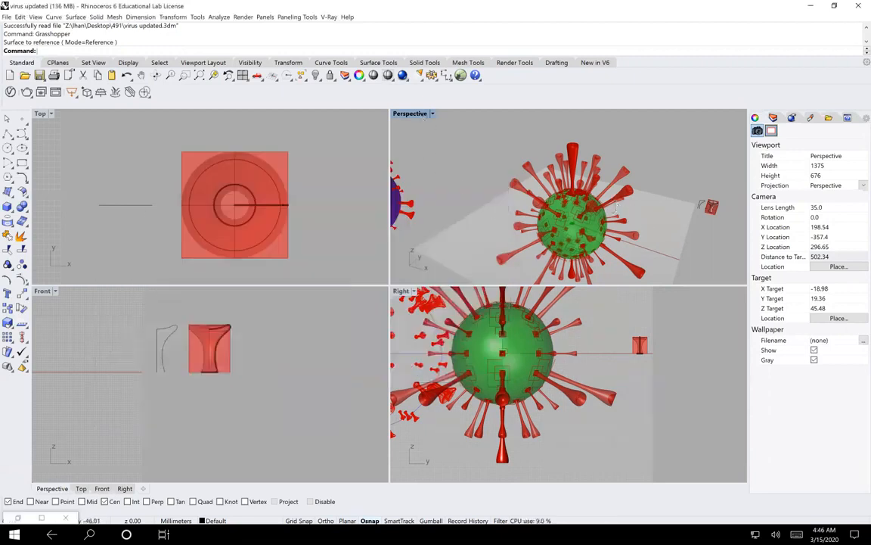
{"action": "left_click", "coordinate": [43, 518]}
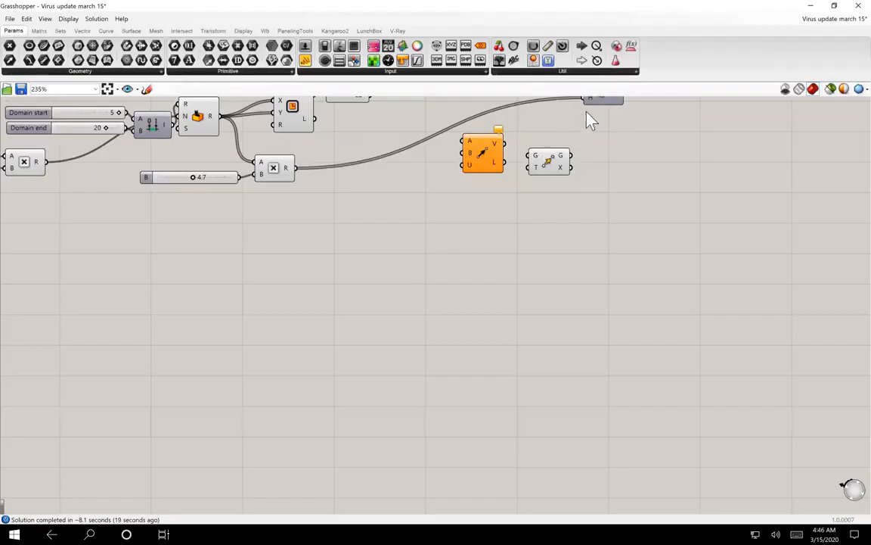
{"action": "scroll", "coordinate": [482, 445], "scroll_direction": "down", "scroll_amount": 3}
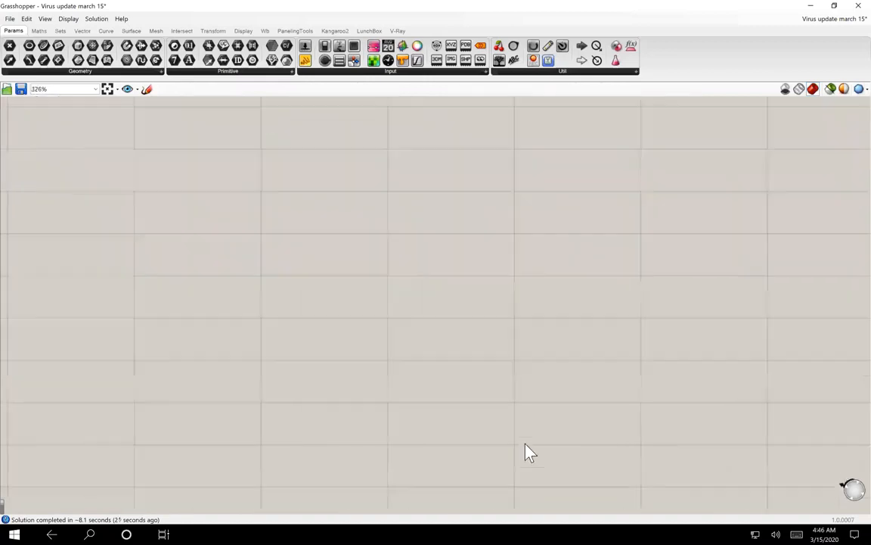
{"action": "scroll", "coordinate": [613, 241], "scroll_direction": "up", "scroll_amount": 3}
{"action": "left_click", "coordinate": [634, 256]}
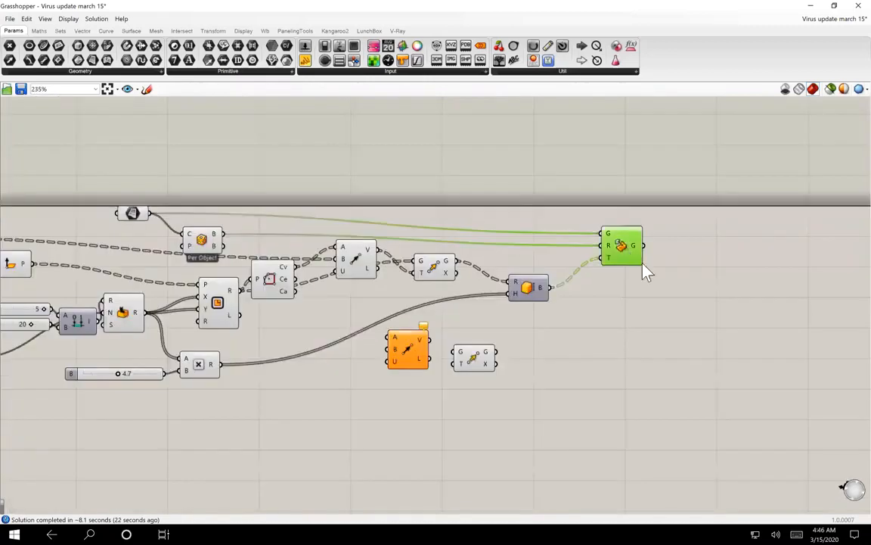
{"action": "left_click", "coordinate": [835, 6]}
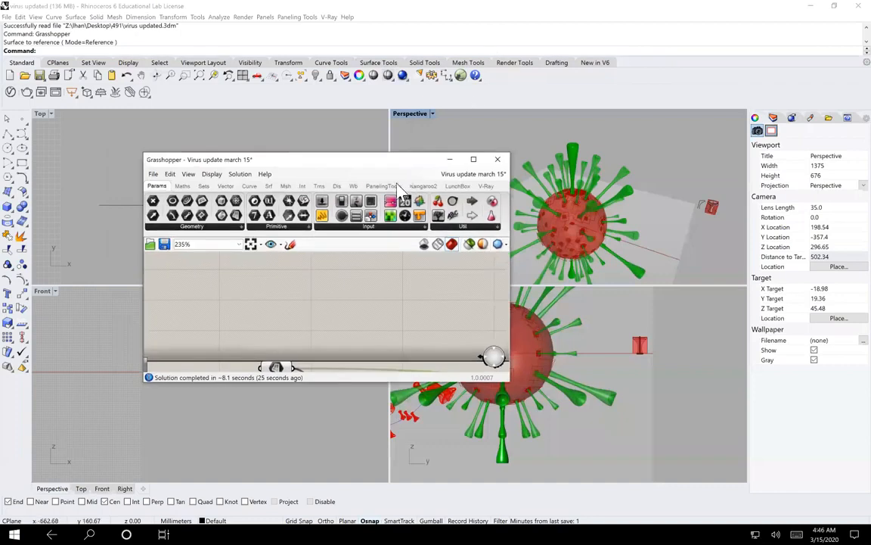
{"action": "left_click_drag", "start_coordinate": [420, 160], "coordinate": [359, 152]}
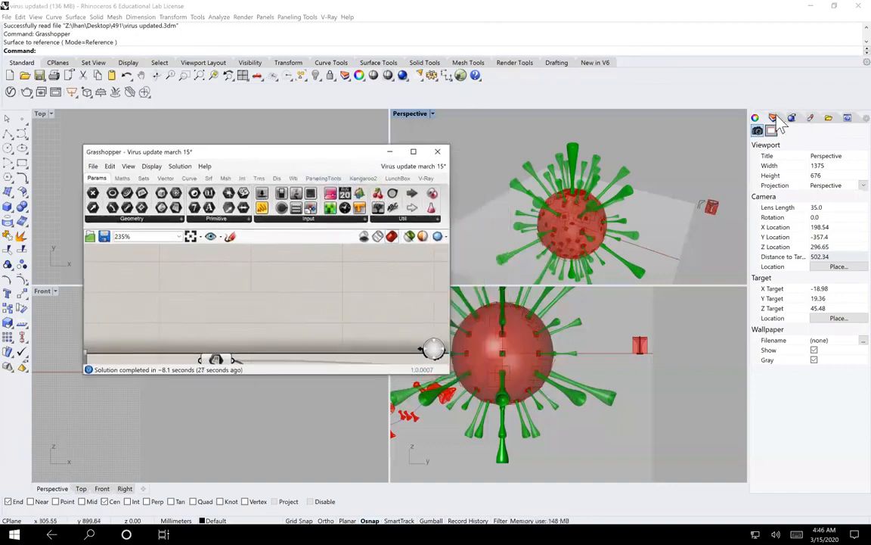
- Show the model's layer list and check the colour of Layer 04 without changing it
{"action": "left_click", "coordinate": [773, 118]}
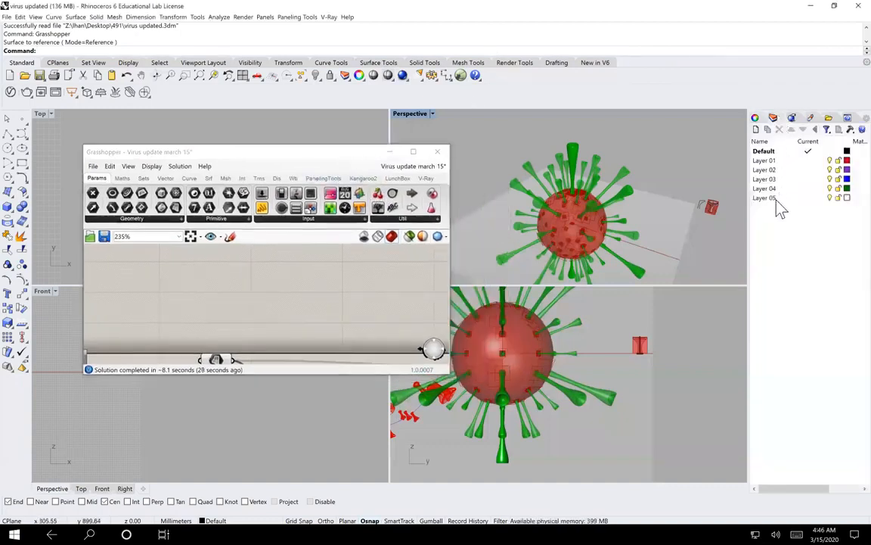
{"action": "left_click", "coordinate": [841, 190]}
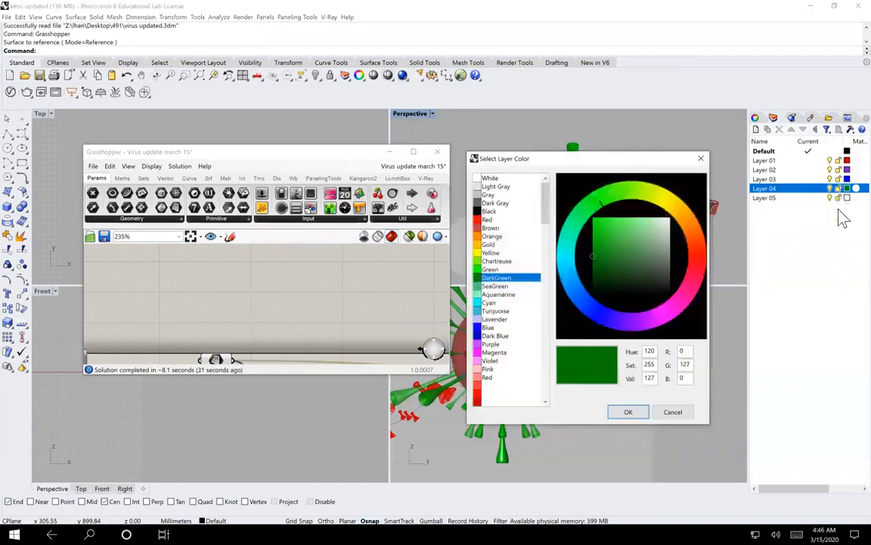
{"action": "left_click", "coordinate": [704, 159]}
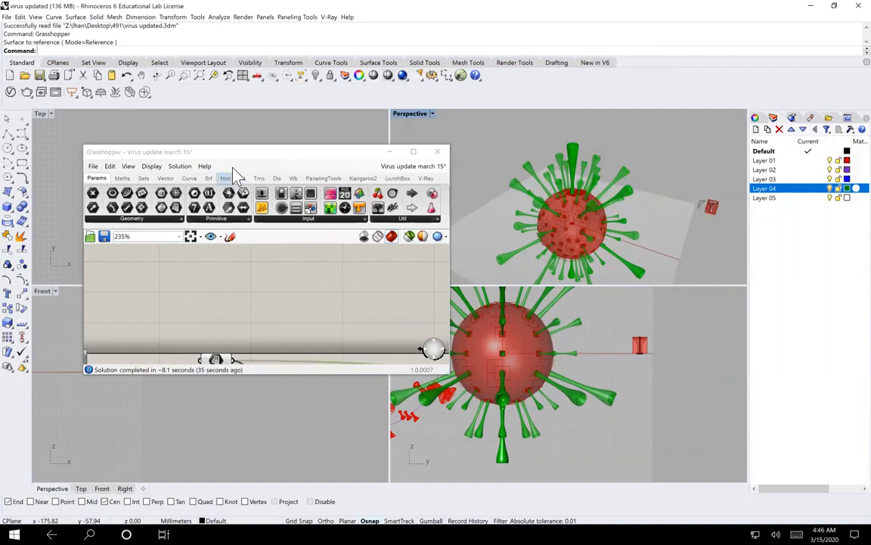
- Bake the output of the final morph component as grouped geometry on Layer 04
{"action": "scroll", "coordinate": [301, 322], "scroll_direction": "down", "scroll_amount": 6}
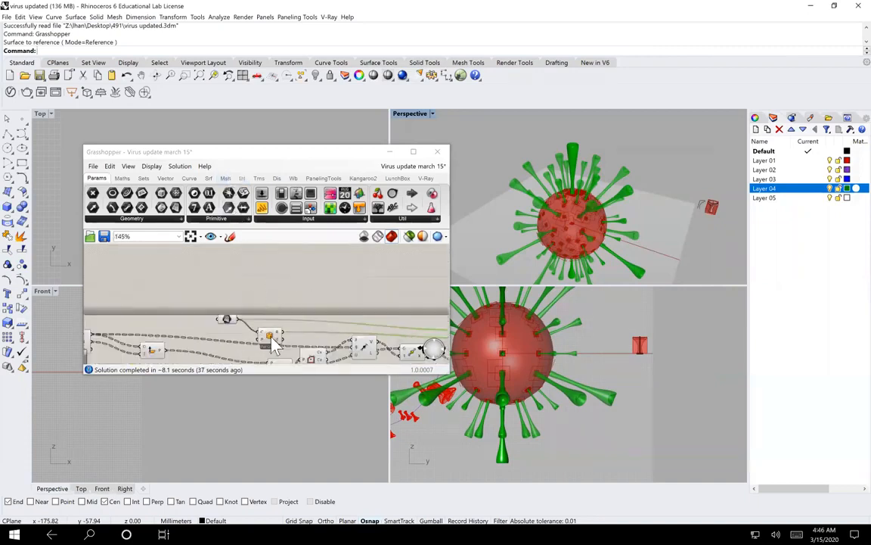
{"action": "scroll", "coordinate": [395, 326], "scroll_direction": "up", "scroll_amount": 6}
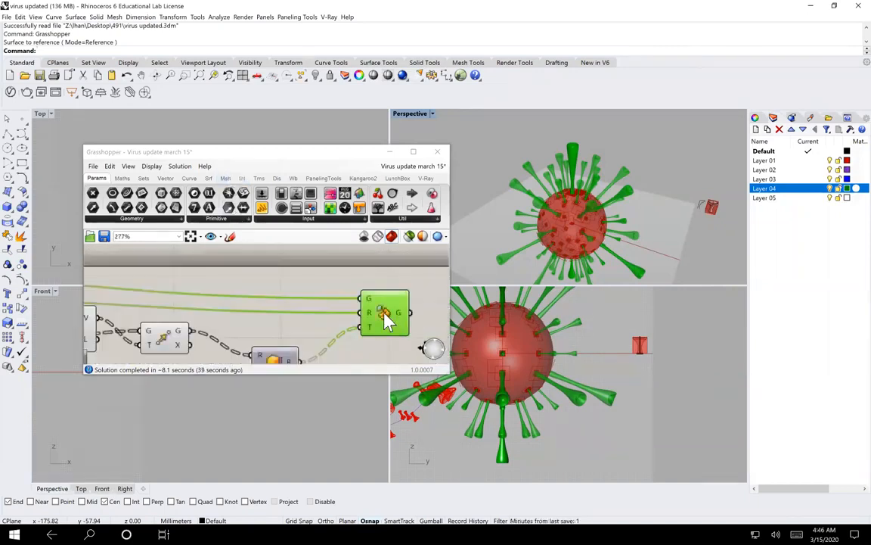
{"action": "right_click", "coordinate": [383, 314]}
{"action": "left_click", "coordinate": [407, 349]}
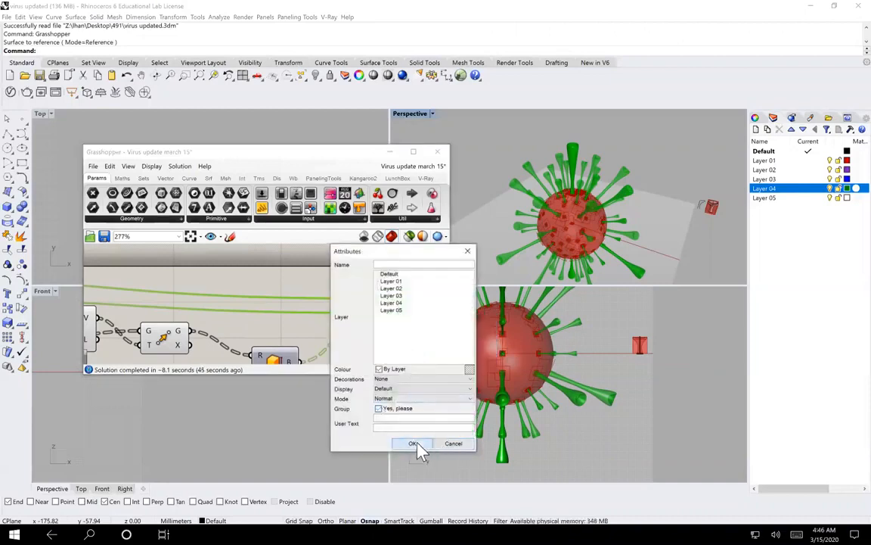
{"action": "left_click", "coordinate": [415, 444]}
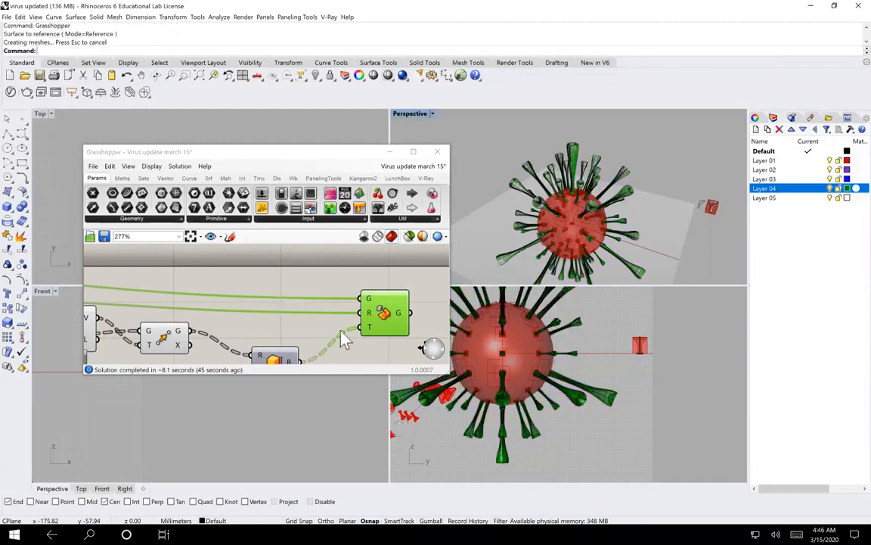
- Bake the definition's Sphere component as grouped geometry on Layer 04 and close the Grasshopper window
{"action": "scroll", "coordinate": [340, 329], "scroll_direction": "up", "scroll_amount": 5}
{"action": "scroll", "coordinate": [339, 327], "scroll_direction": "down", "scroll_amount": 6}
{"action": "scroll", "coordinate": [338, 328], "scroll_direction": "down", "scroll_amount": 7}
{"action": "scroll", "coordinate": [239, 347], "scroll_direction": "down", "scroll_amount": 4}
{"action": "scroll", "coordinate": [188, 337], "scroll_direction": "up", "scroll_amount": 9}
{"action": "scroll", "coordinate": [242, 315], "scroll_direction": "up", "scroll_amount": 5}
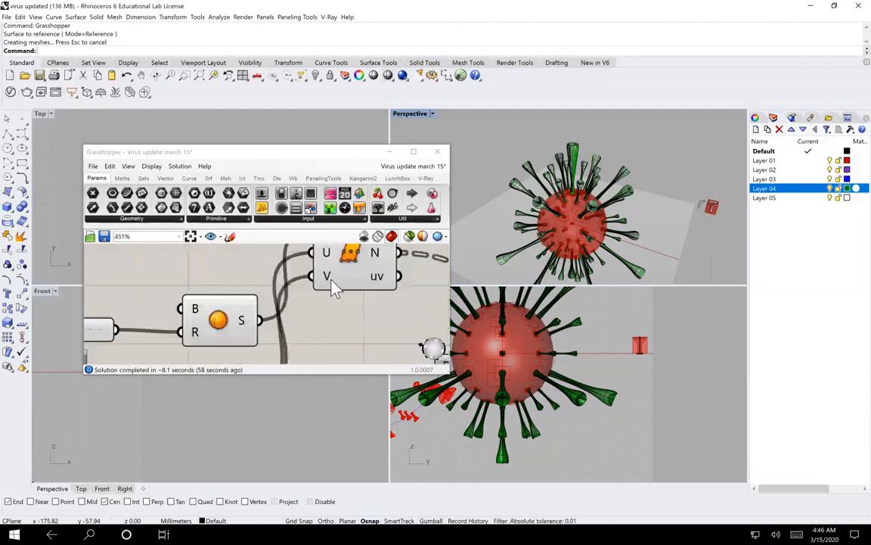
{"action": "right_click", "coordinate": [218, 321]}
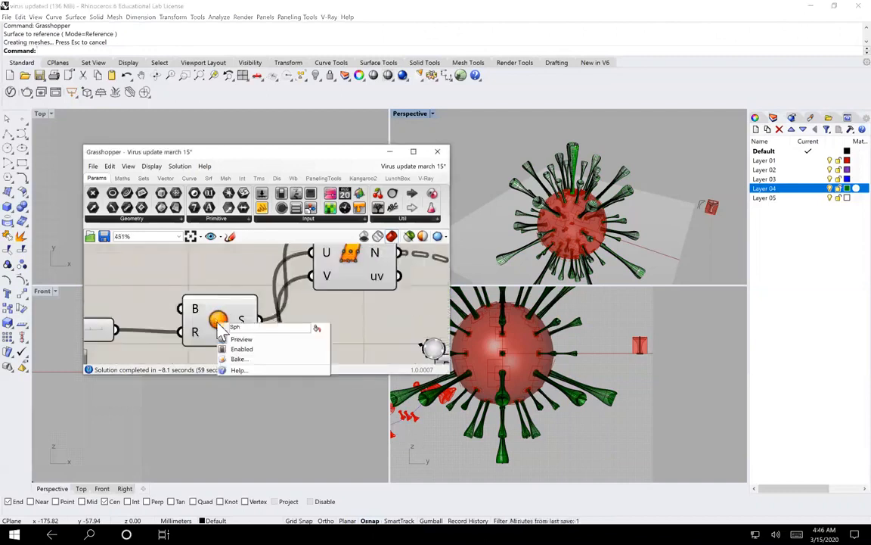
{"action": "left_click", "coordinate": [235, 360]}
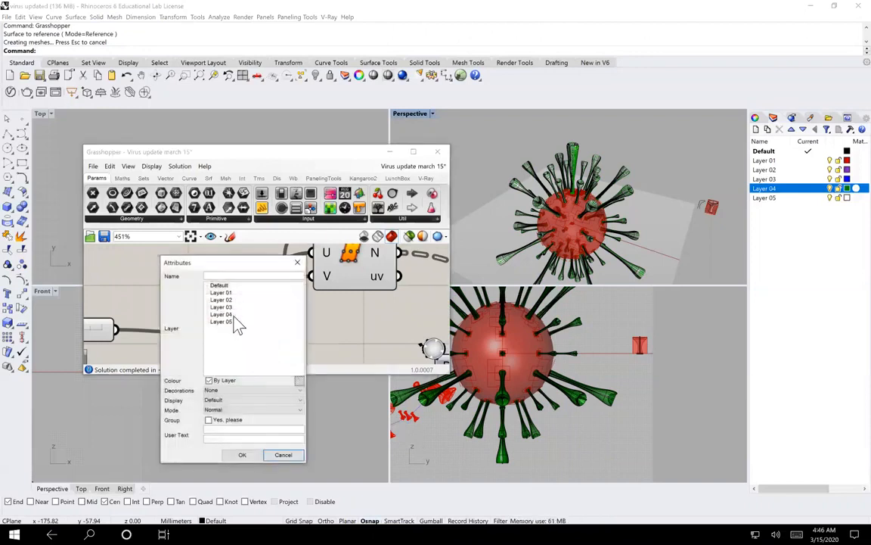
{"action": "left_click", "coordinate": [223, 314]}
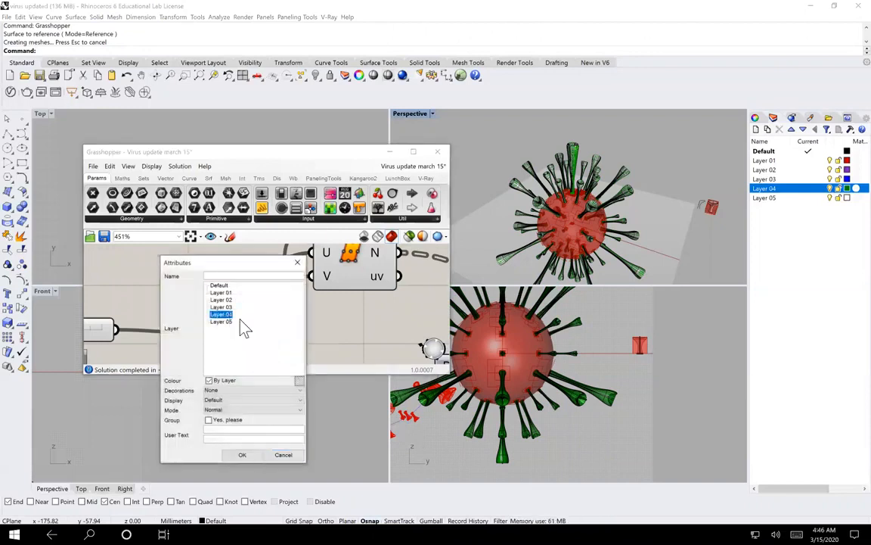
{"action": "left_click", "coordinate": [216, 420]}
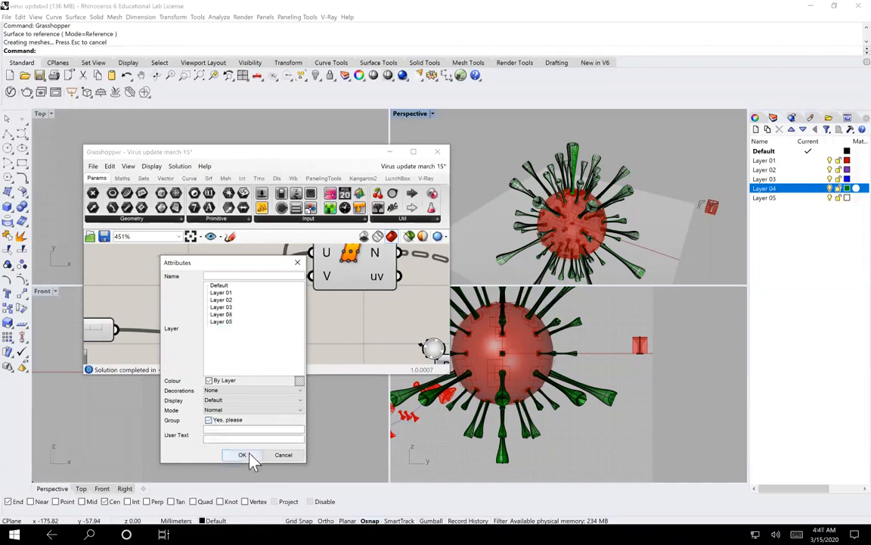
{"action": "left_click", "coordinate": [243, 455]}
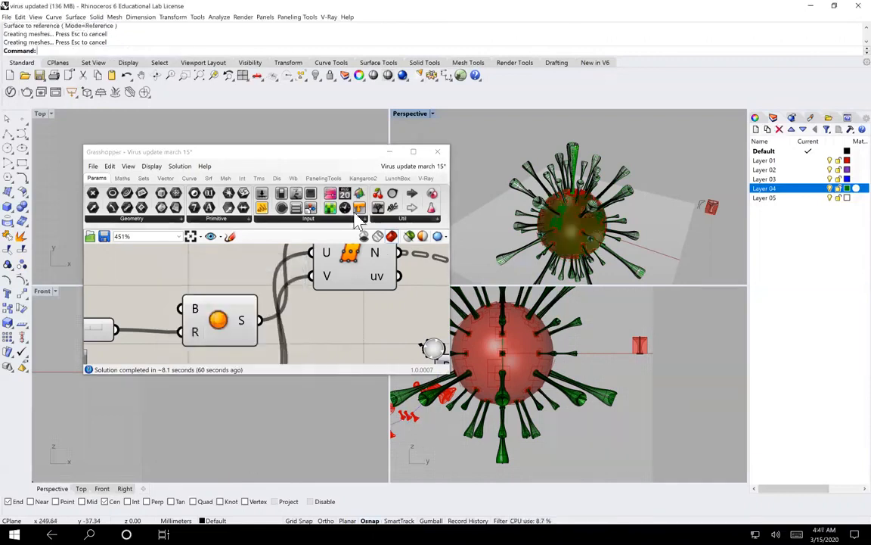
{"action": "left_click", "coordinate": [439, 152]}
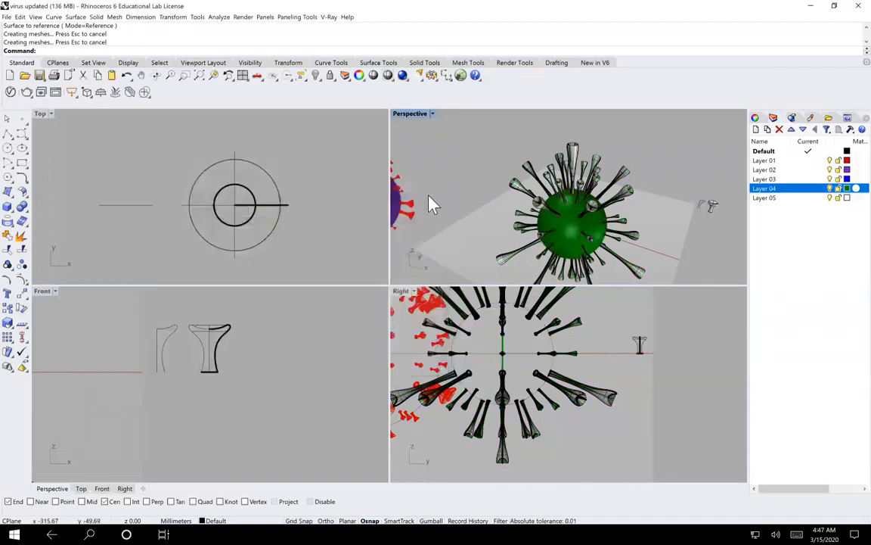
- Check the baked spike group and sphere in the Perspective view by selecting them, and clear the selection
{"action": "left_click", "coordinate": [627, 197]}
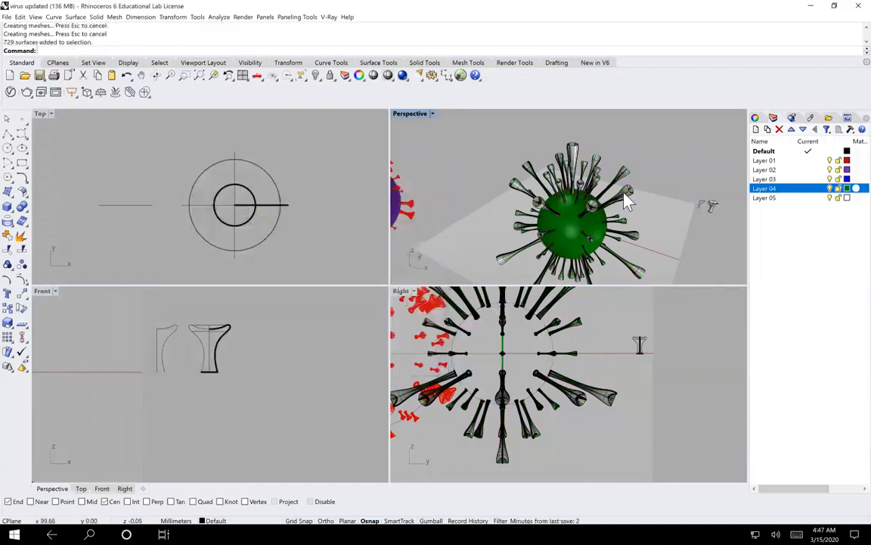
{"action": "left_click", "coordinate": [617, 242], "text": "shift"}
{"action": "key", "text": "Escape"}
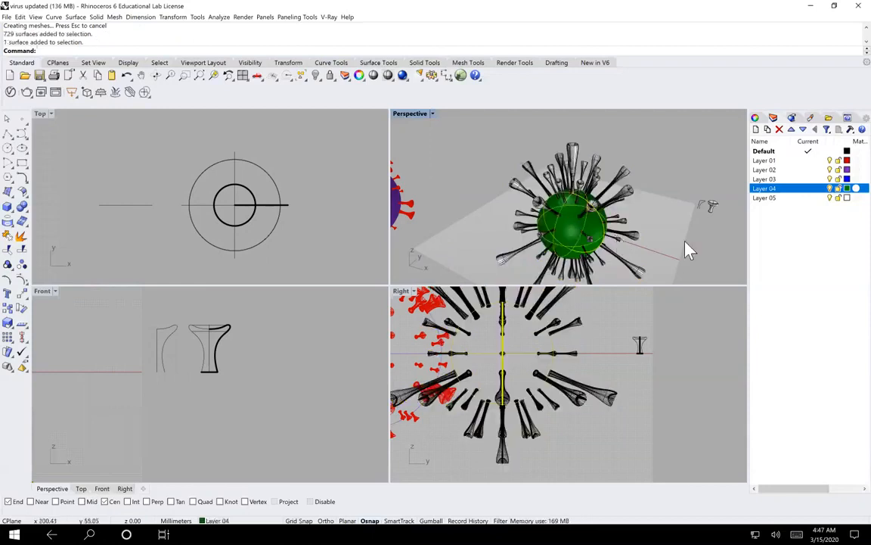
- Open the V-Ray Asset Editor and add the Metallic Foil Red material from the Metal library category
{"action": "left_click", "coordinate": [11, 90]}
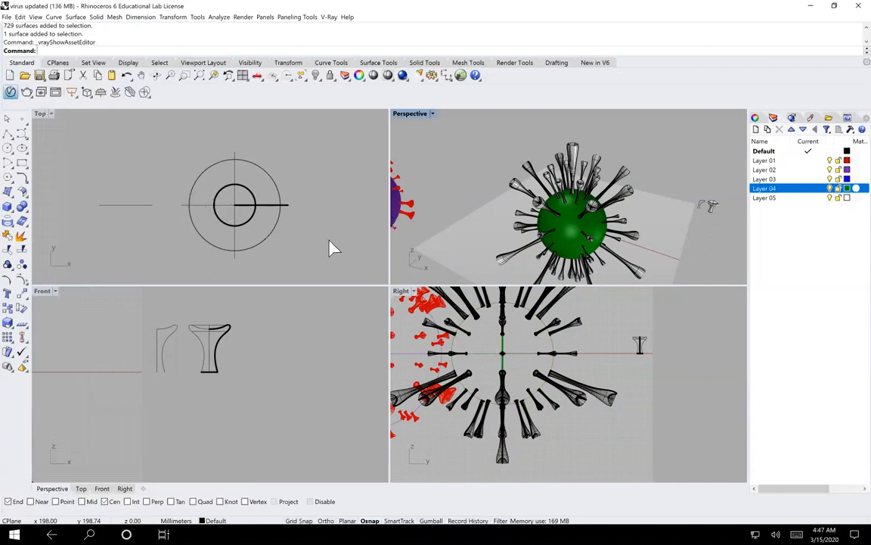
{"action": "left_click", "coordinate": [11, 96]}
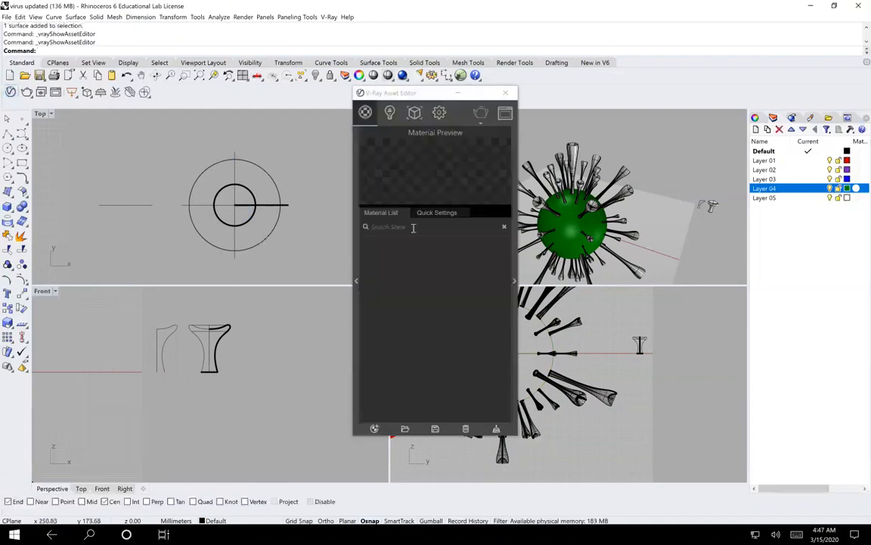
{"action": "left_click", "coordinate": [357, 282]}
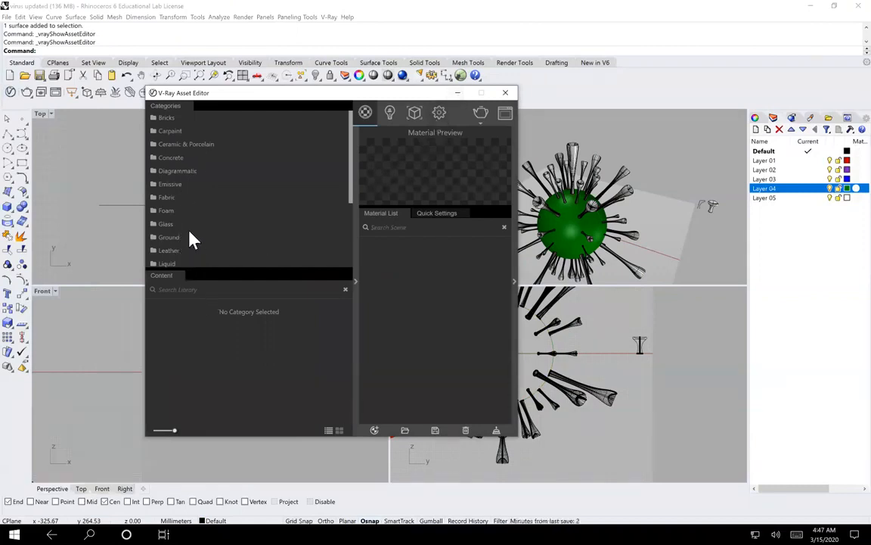
{"action": "scroll", "coordinate": [178, 257], "scroll_direction": "down", "scroll_amount": 3}
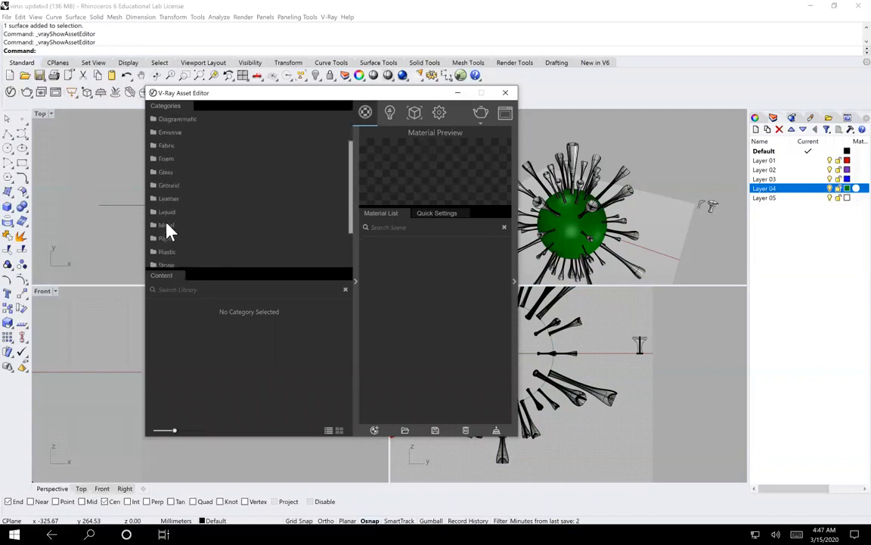
{"action": "left_click", "coordinate": [168, 226]}
{"action": "scroll", "coordinate": [219, 347], "scroll_direction": "down", "scroll_amount": 10}
{"action": "scroll", "coordinate": [174, 363], "scroll_direction": "down", "scroll_amount": 3}
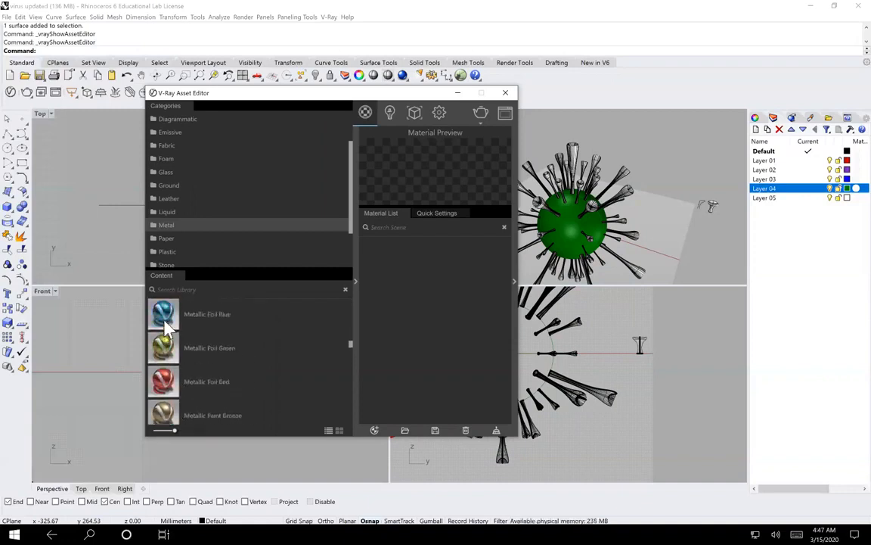
{"action": "double_click", "coordinate": [171, 382]}
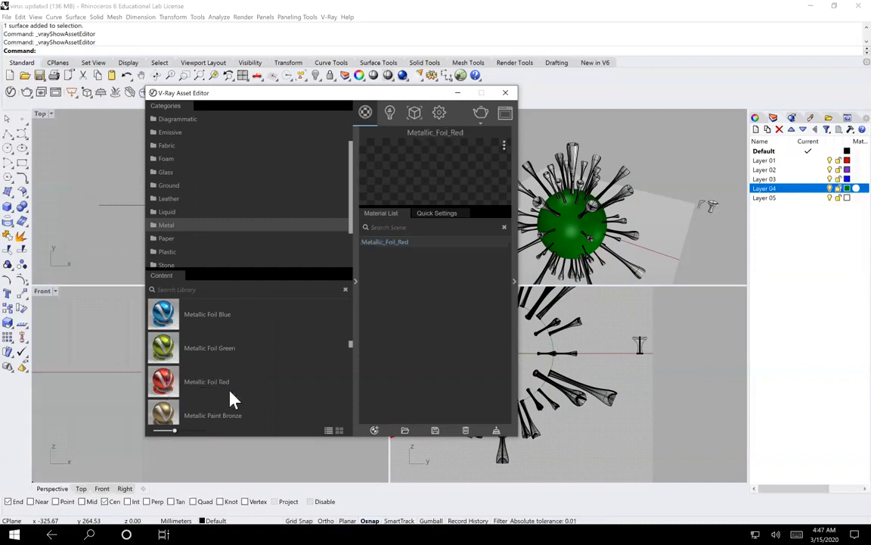
- Apply the Metallic_Foil_Red material to Layer 04
{"action": "right_click", "coordinate": [397, 243]}
{"action": "mouse_move", "coordinate": [425, 280]}
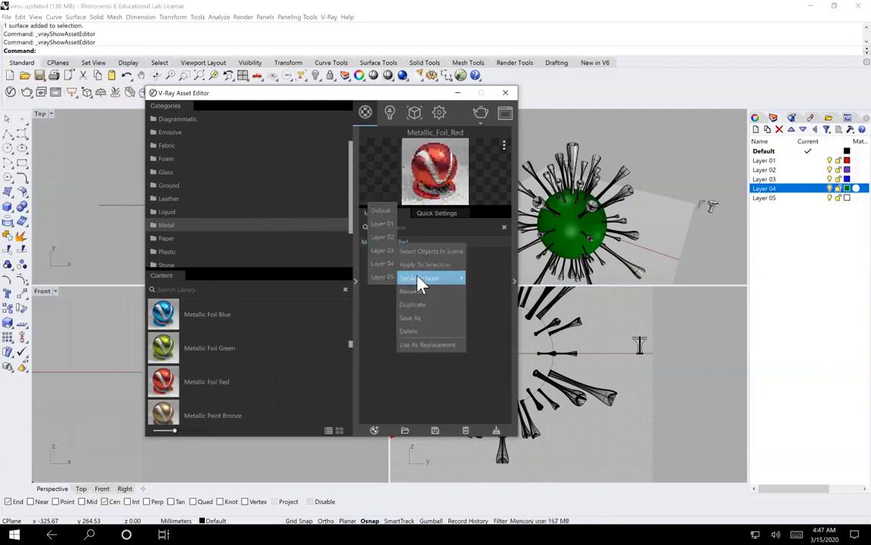
{"action": "left_click", "coordinate": [389, 273]}
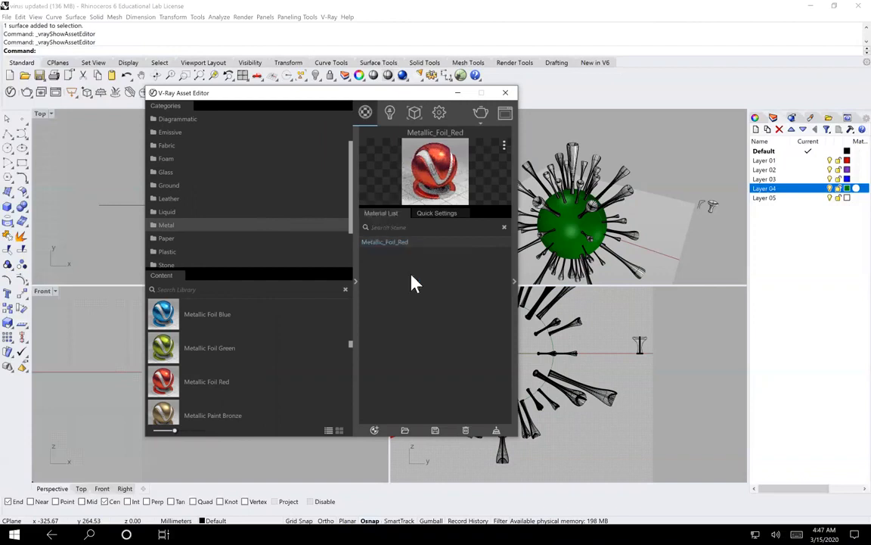
- Add the LED SuperBlue material from the Emissive library category to the scene's materials
{"action": "scroll", "coordinate": [219, 363], "scroll_direction": "up", "scroll_amount": 5}
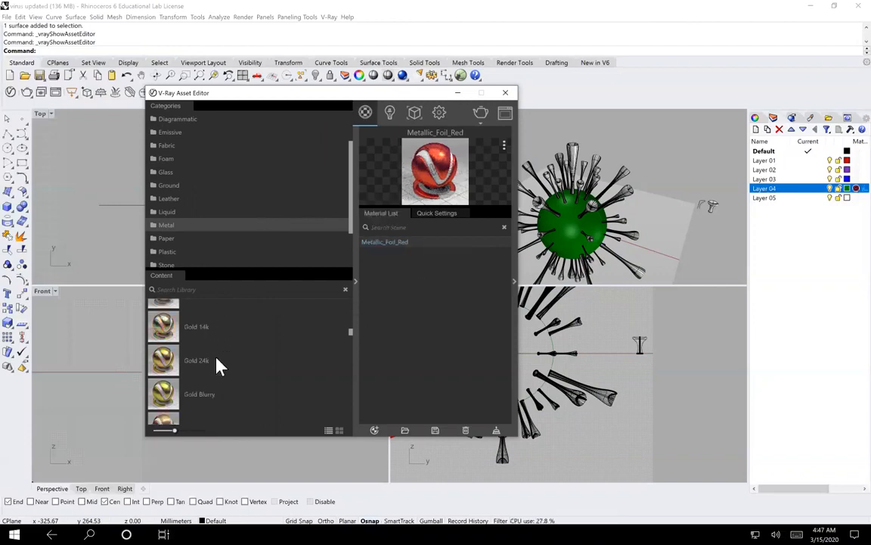
{"action": "left_click", "coordinate": [175, 136]}
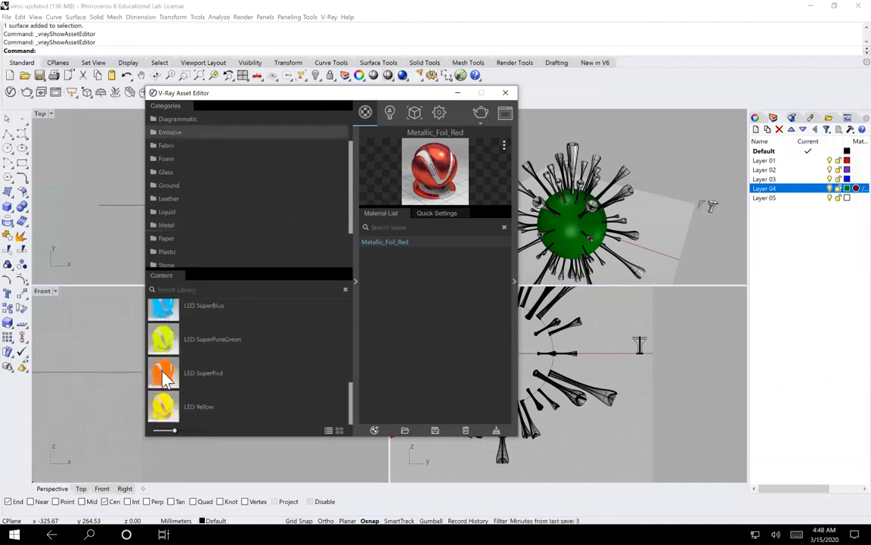
{"action": "scroll", "coordinate": [218, 388], "scroll_direction": "up", "scroll_amount": 5}
{"action": "scroll", "coordinate": [216, 387], "scroll_direction": "down", "scroll_amount": 5}
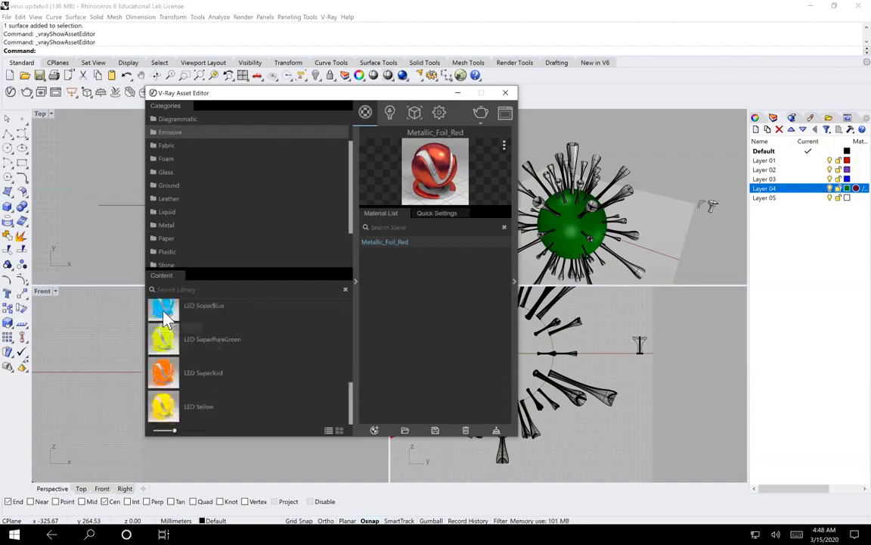
{"action": "scroll", "coordinate": [167, 335], "scroll_direction": "up", "scroll_amount": 3}
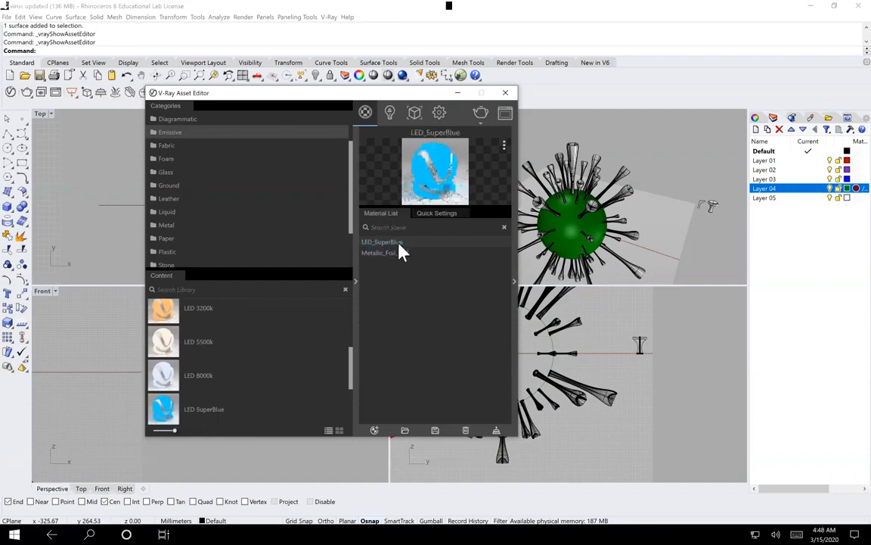
- Apply the LED_SuperBlue material to Layer 05 and minimize the V-Ray Asset Editor
{"action": "right_click", "coordinate": [380, 243]}
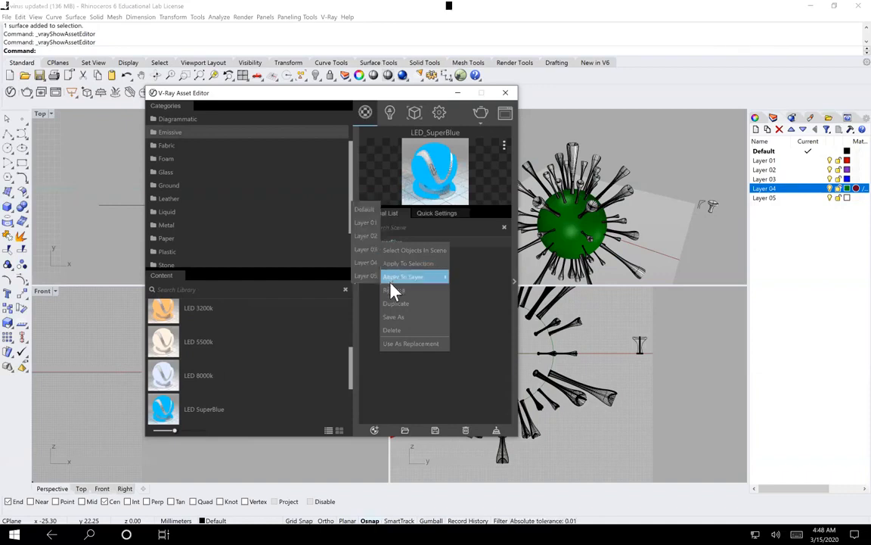
{"action": "left_click", "coordinate": [367, 277]}
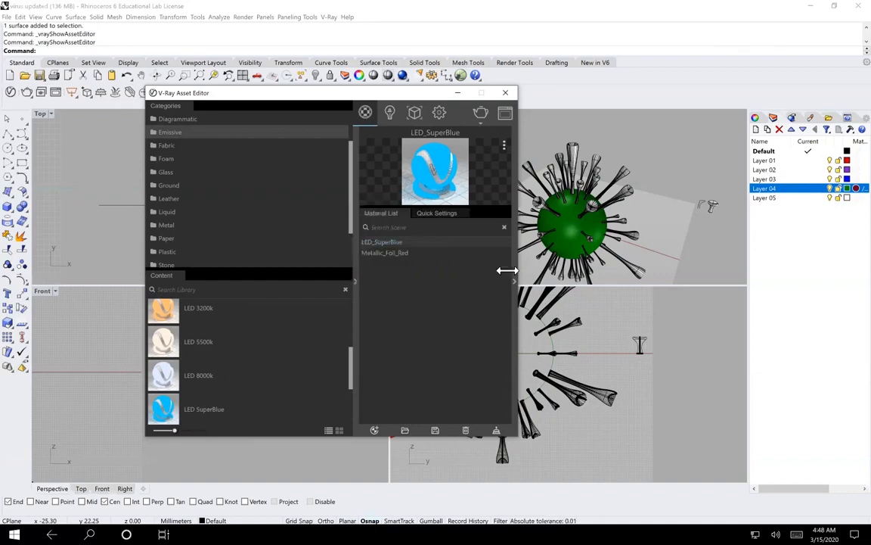
{"action": "left_click", "coordinate": [458, 93]}
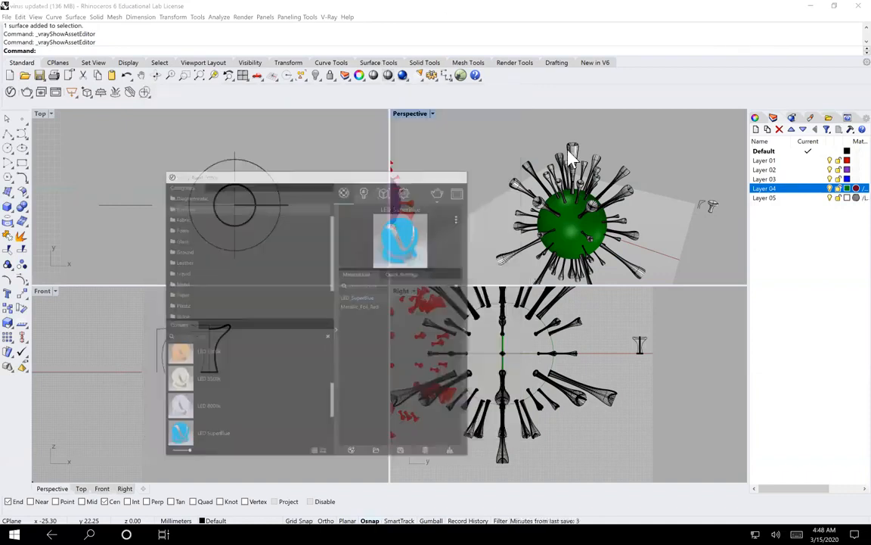
- Select the whole baked virus and export it as a V-Ray proxy to folder 491, naming the .vrmesh with the author's name plus "virus"
{"action": "left_click_drag", "start_coordinate": [638, 252], "coordinate": [510, 146]}
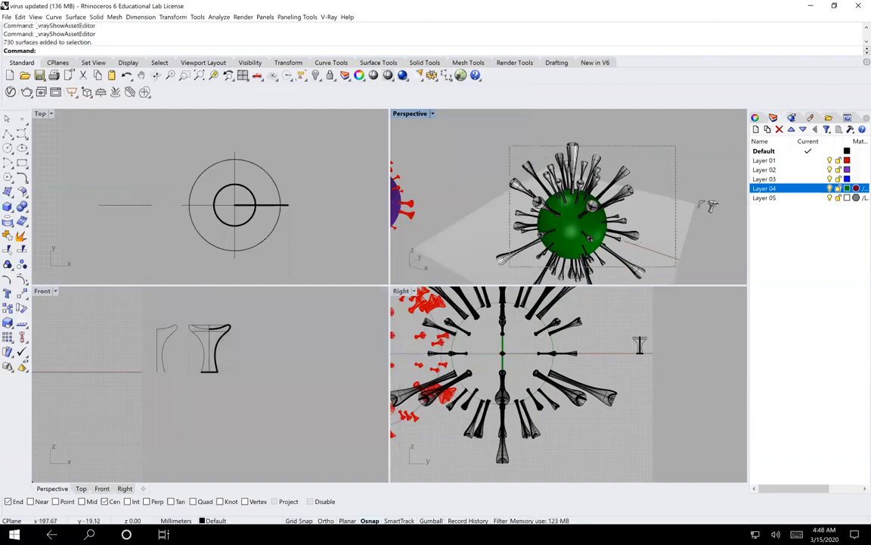
{"action": "left_click", "coordinate": [329, 16]}
{"action": "mouse_move", "coordinate": [364, 82]}
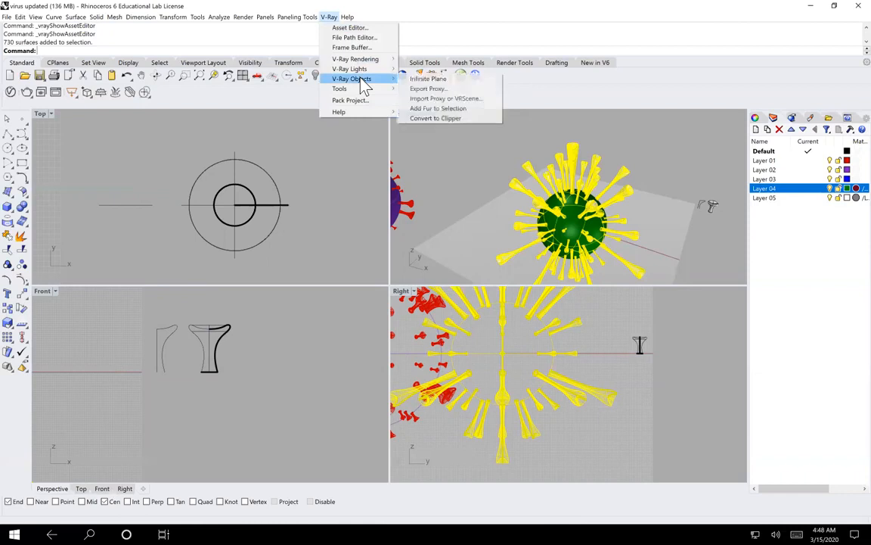
{"action": "left_click", "coordinate": [427, 88]}
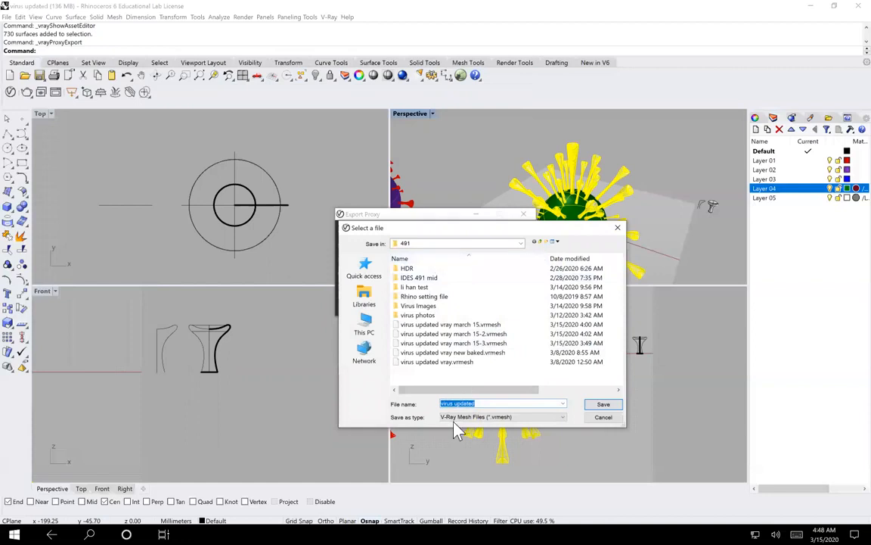
{"action": "type", "text": "li han virus"}
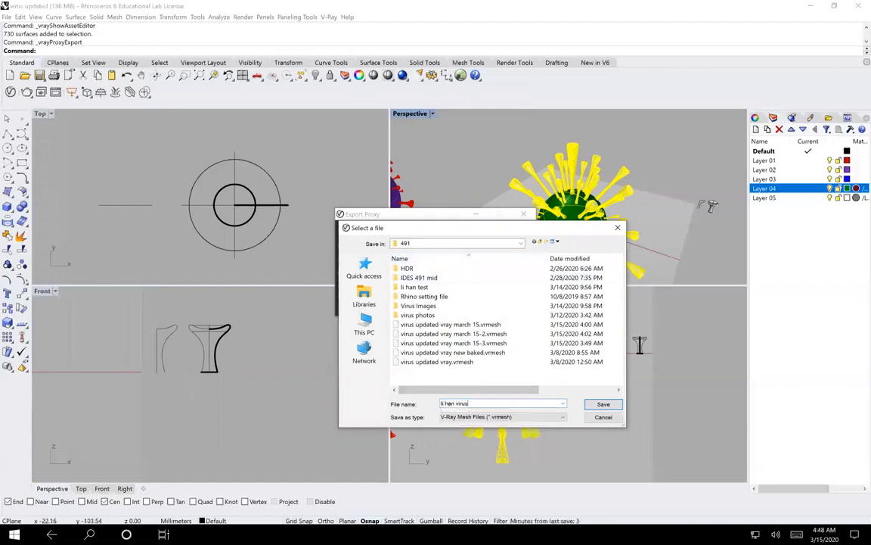
{"action": "left_click", "coordinate": [603, 405]}
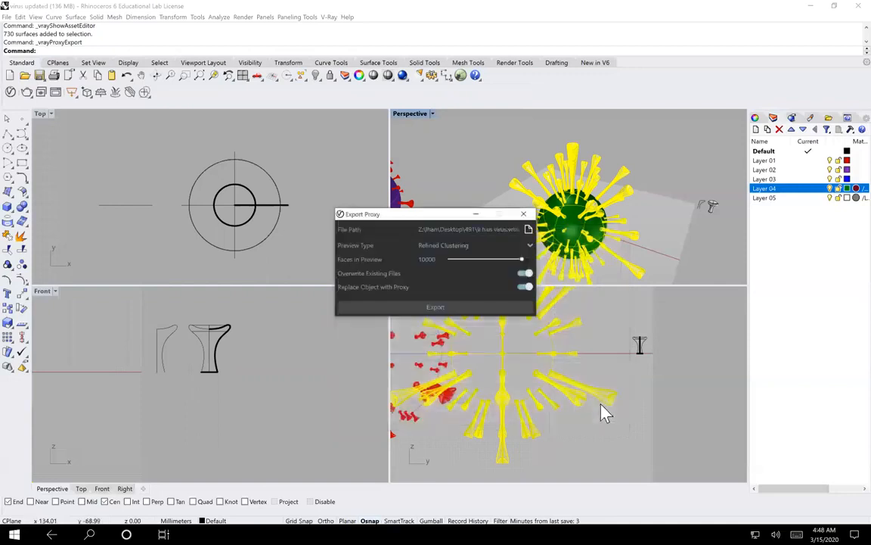
{"action": "left_click", "coordinate": [460, 308]}
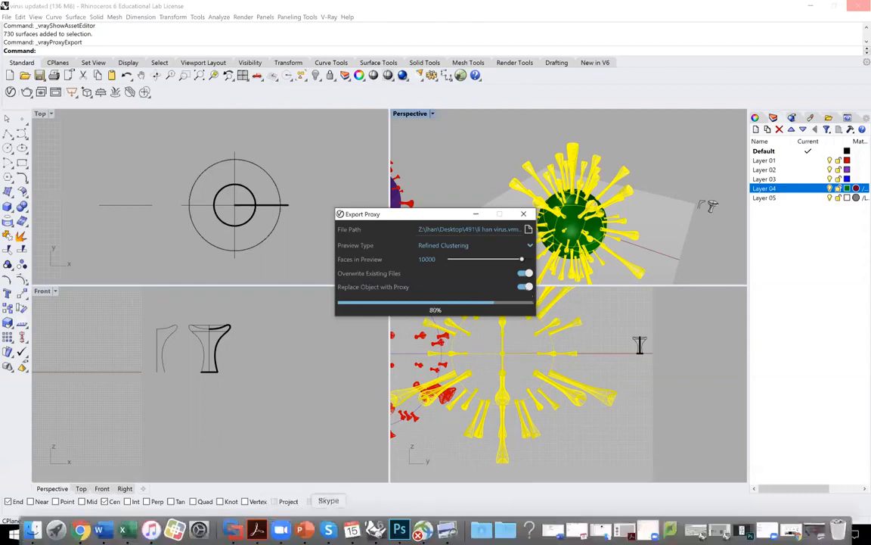
- Switch to Finder's 491 folder, view the sample render test png.png, minimize it, and return to Rhino
{"action": "left_click", "coordinate": [80, 531]}
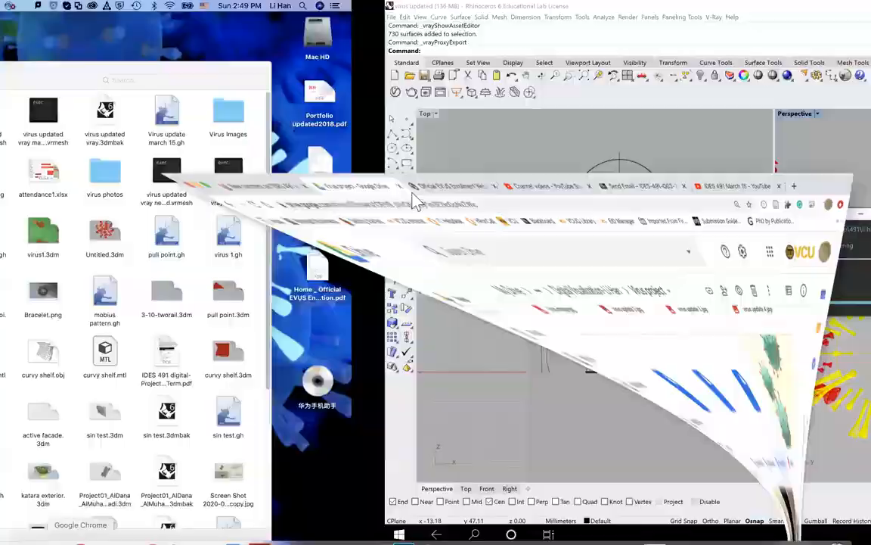
{"action": "left_click", "coordinate": [17, 25]}
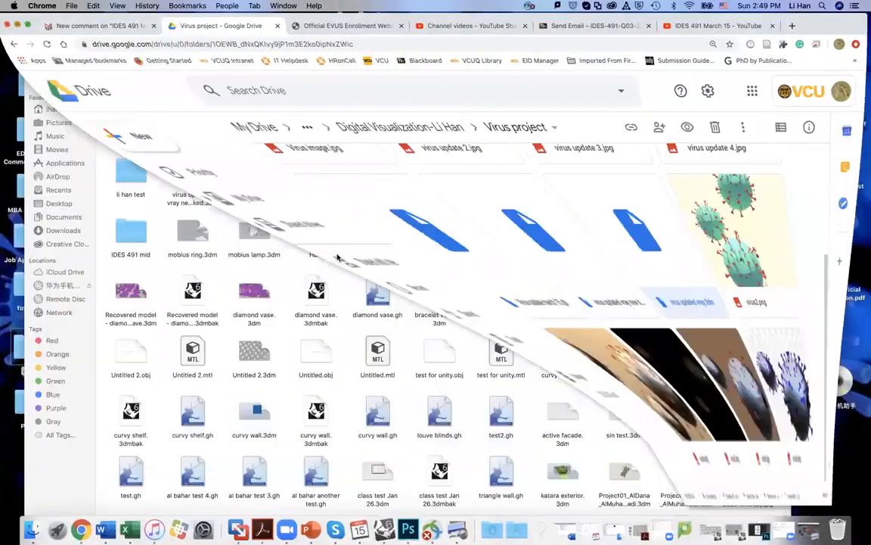
{"action": "double_click", "coordinate": [316, 110]}
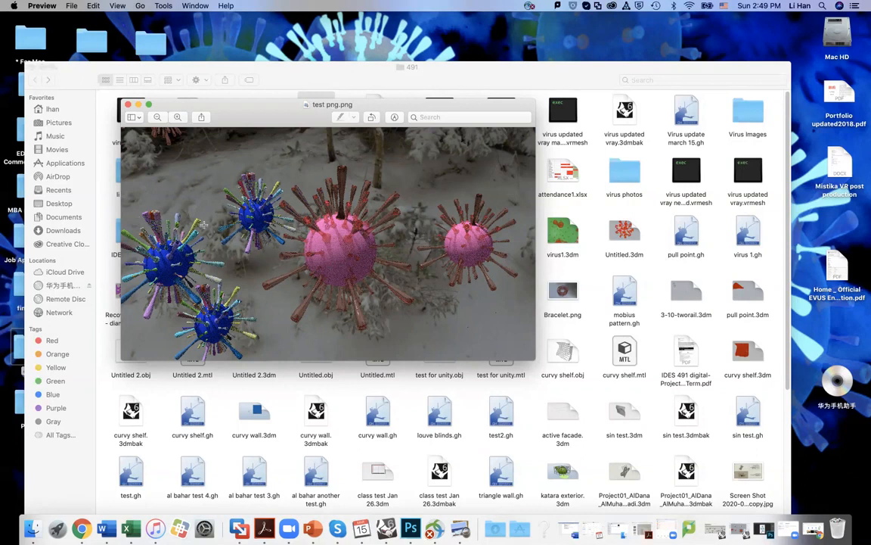
{"action": "left_click", "coordinate": [138, 103]}
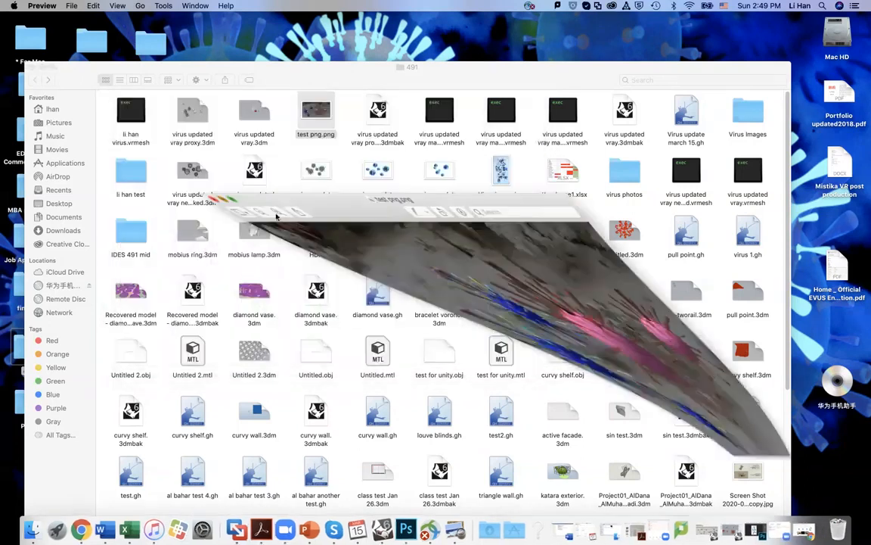
{"action": "left_click", "coordinate": [233, 530]}
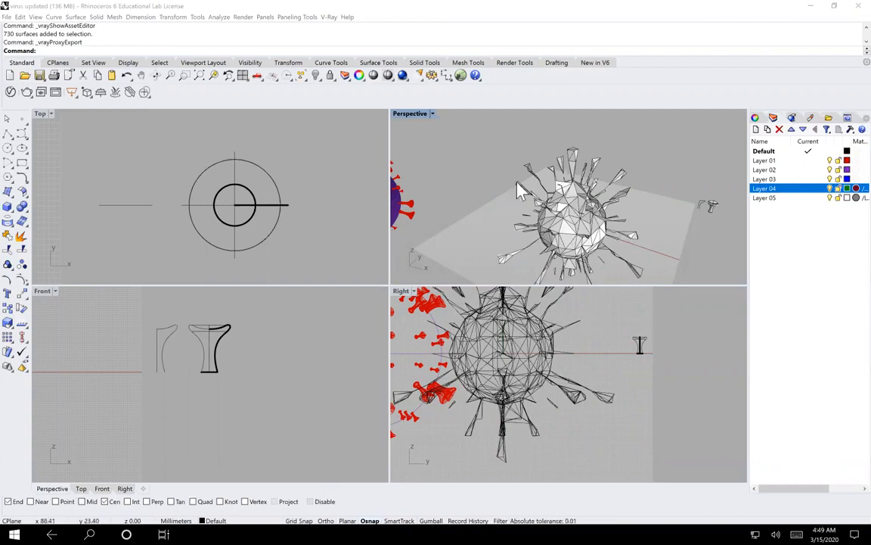
- Select the purple sphere with its red spikes and export them as a V-Ray proxy to folder 491, named with the author's name plus "virus 2"
{"action": "scroll", "coordinate": [573, 184], "scroll_direction": "up", "scroll_amount": 3}
{"action": "scroll", "coordinate": [530, 227], "scroll_direction": "down", "scroll_amount": 5}
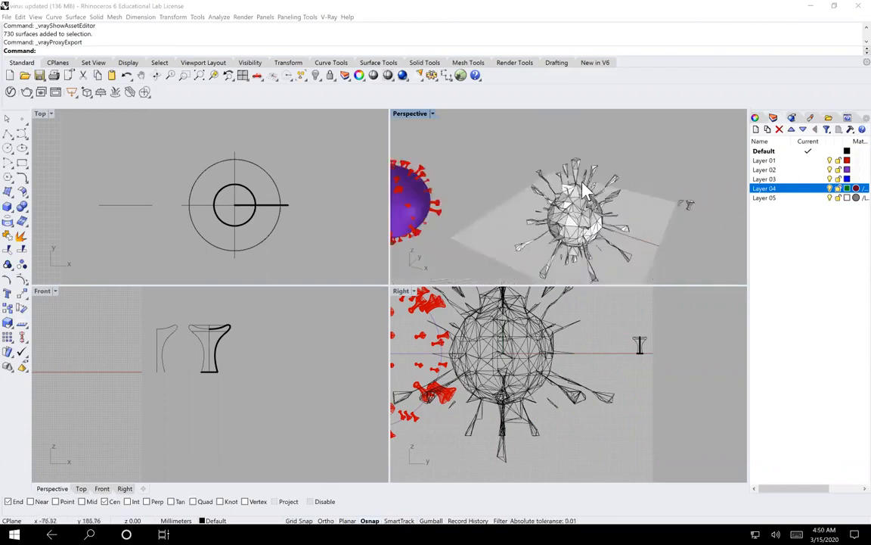
{"action": "scroll", "coordinate": [529, 226], "scroll_direction": "down", "scroll_amount": 2}
{"action": "scroll", "coordinate": [467, 217], "scroll_direction": "up", "scroll_amount": 4}
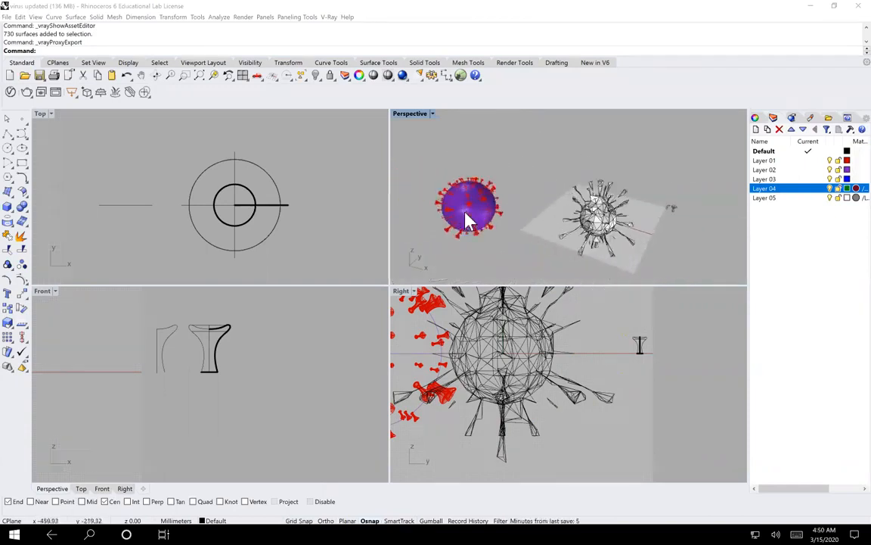
{"action": "left_click", "coordinate": [490, 218]}
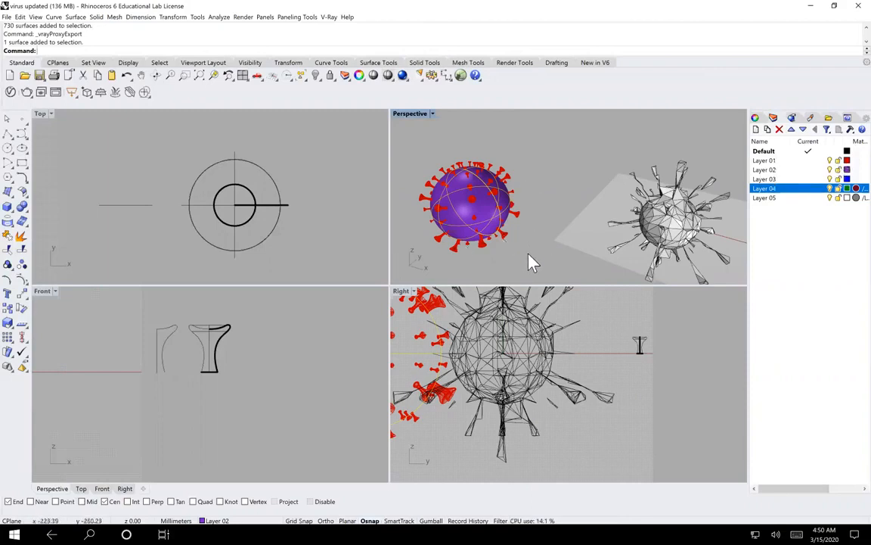
{"action": "left_click_drag", "start_coordinate": [529, 259], "coordinate": [418, 158]}
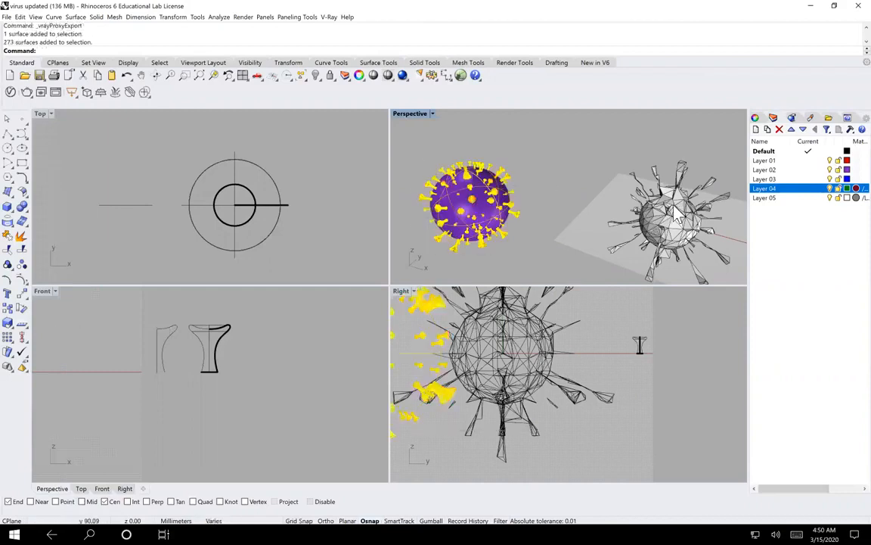
{"action": "left_click", "coordinate": [330, 18]}
{"action": "mouse_move", "coordinate": [352, 78]}
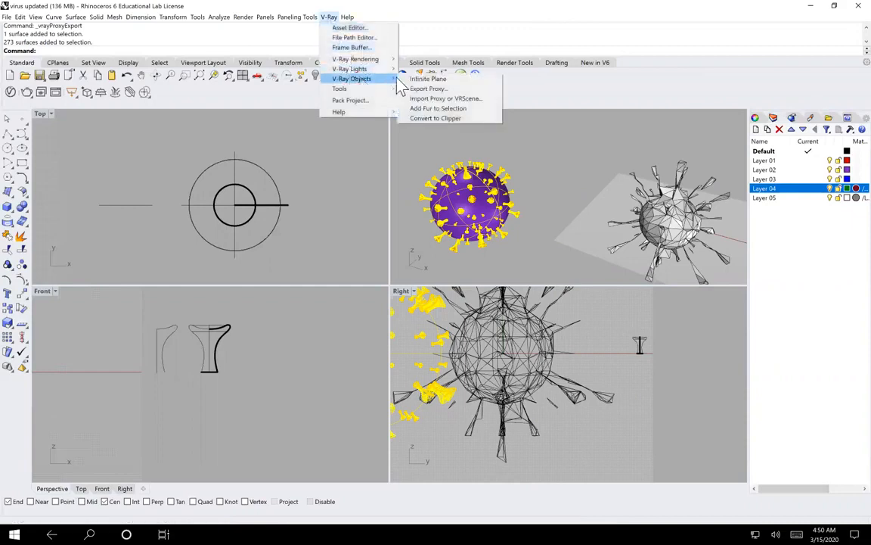
{"action": "left_click", "coordinate": [428, 90]}
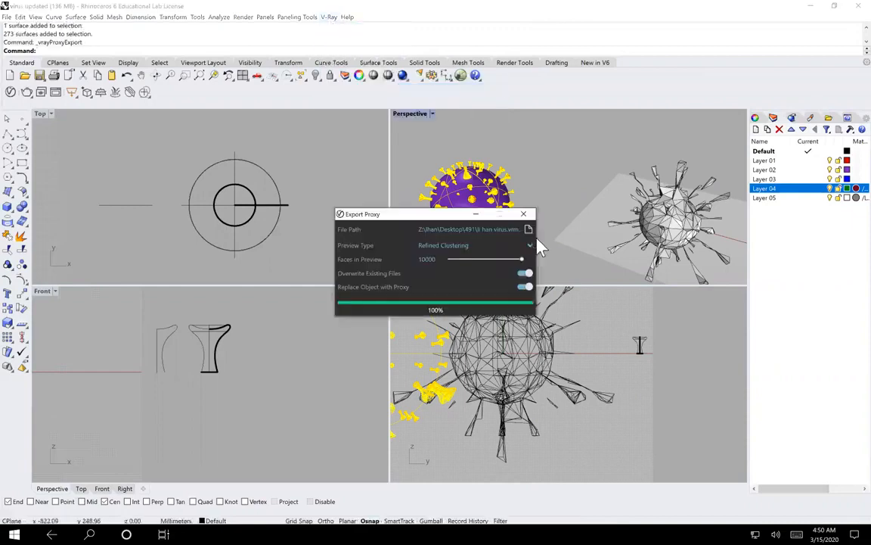
{"action": "left_click", "coordinate": [529, 230]}
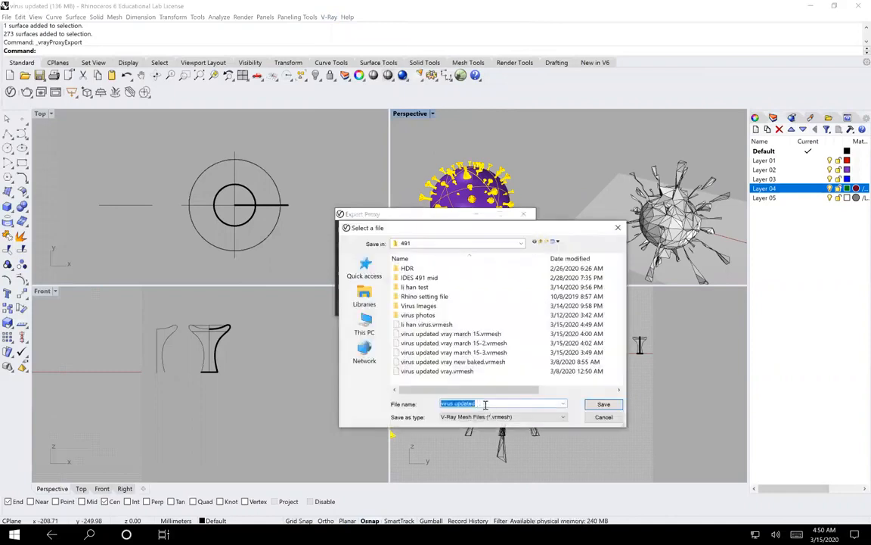
{"action": "type", "text": "li han viru"}
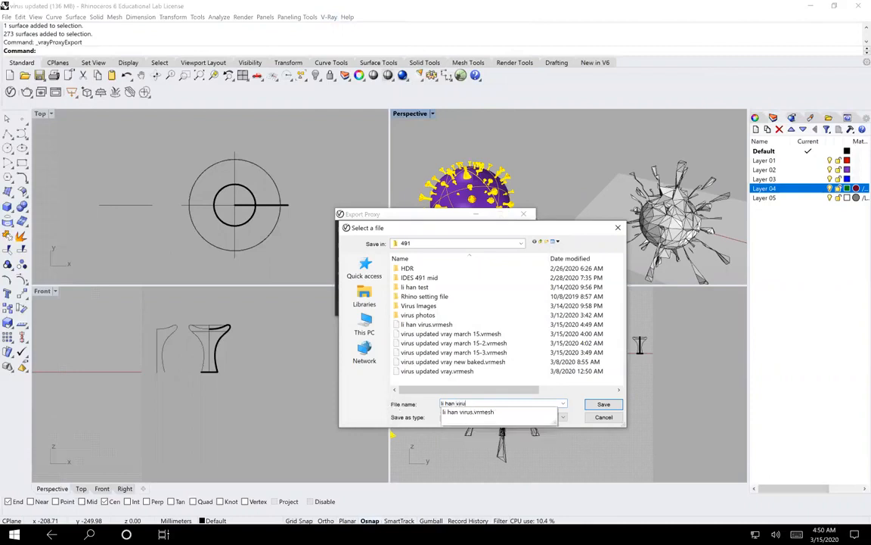
{"action": "type", "text": "s 2"}
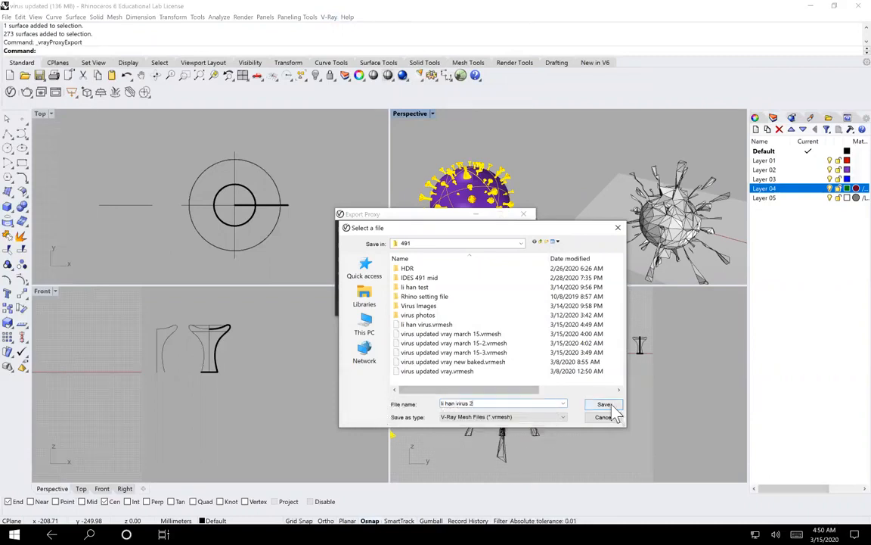
{"action": "left_click", "coordinate": [605, 405]}
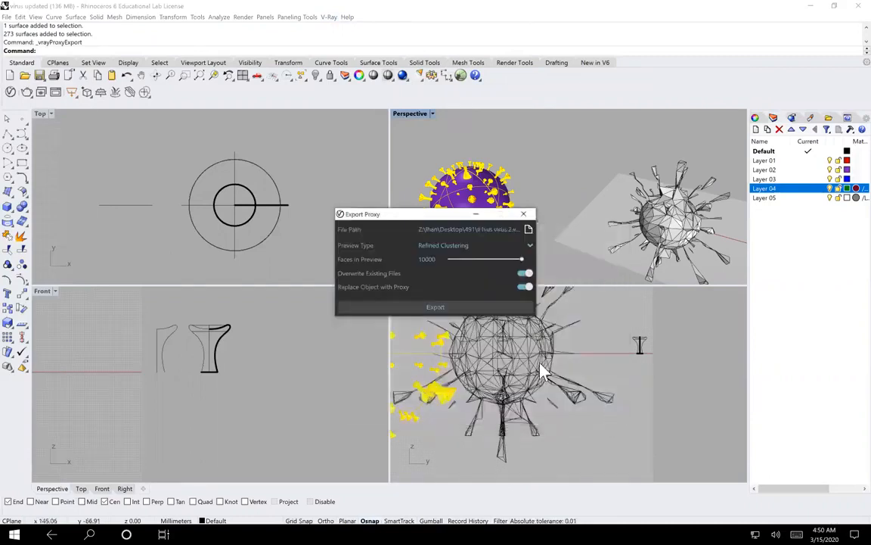
{"action": "left_click", "coordinate": [447, 308]}
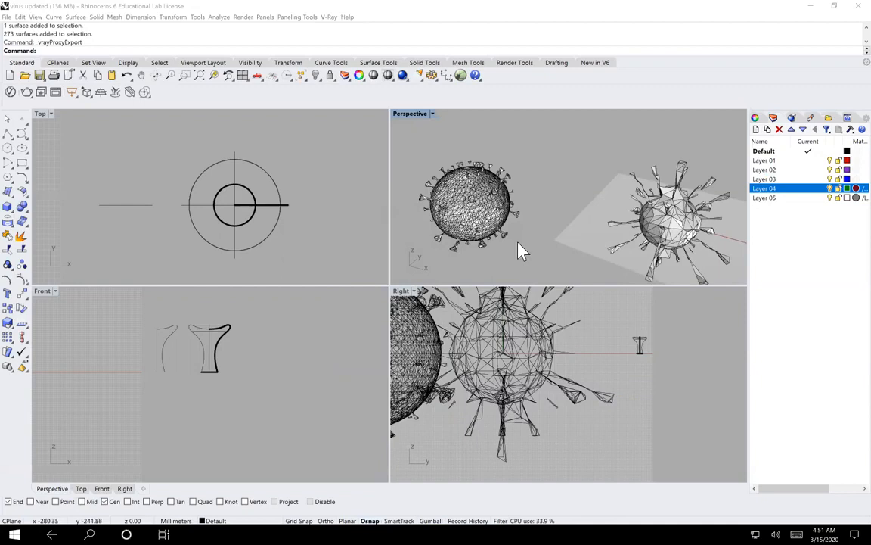
- Copy the round virus proxy twice in the Top view, placing one copy below and one above the spiky virus
{"action": "scroll", "coordinate": [218, 198], "scroll_direction": "down", "scroll_amount": 3}
{"action": "scroll", "coordinate": [234, 198], "scroll_direction": "up", "scroll_amount": 4}
{"action": "scroll", "coordinate": [242, 204], "scroll_direction": "down", "scroll_amount": 3}
{"action": "scroll", "coordinate": [240, 208], "scroll_direction": "down", "scroll_amount": 6}
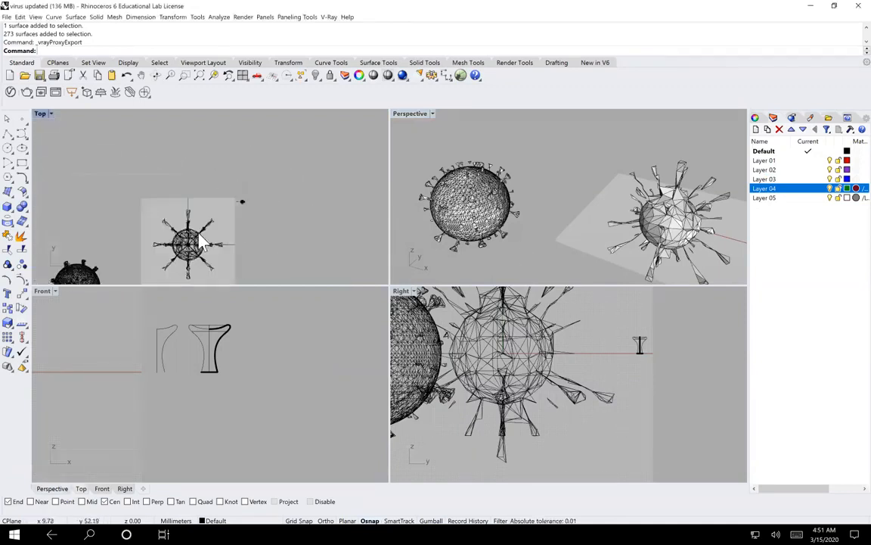
{"action": "scroll", "coordinate": [179, 266], "scroll_direction": "up", "scroll_amount": 2}
{"action": "scroll", "coordinate": [204, 262], "scroll_direction": "up", "scroll_amount": 3}
{"action": "scroll", "coordinate": [214, 258], "scroll_direction": "down", "scroll_amount": 4}
{"action": "left_click_drag", "start_coordinate": [137, 195], "coordinate": [213, 269]}
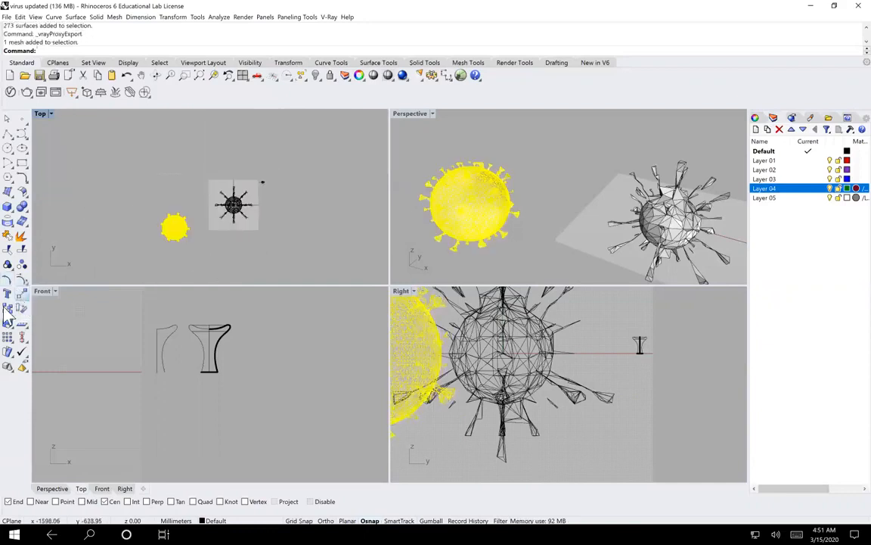
{"action": "left_click", "coordinate": [7, 308]}
{"action": "left_click", "coordinate": [225, 234]}
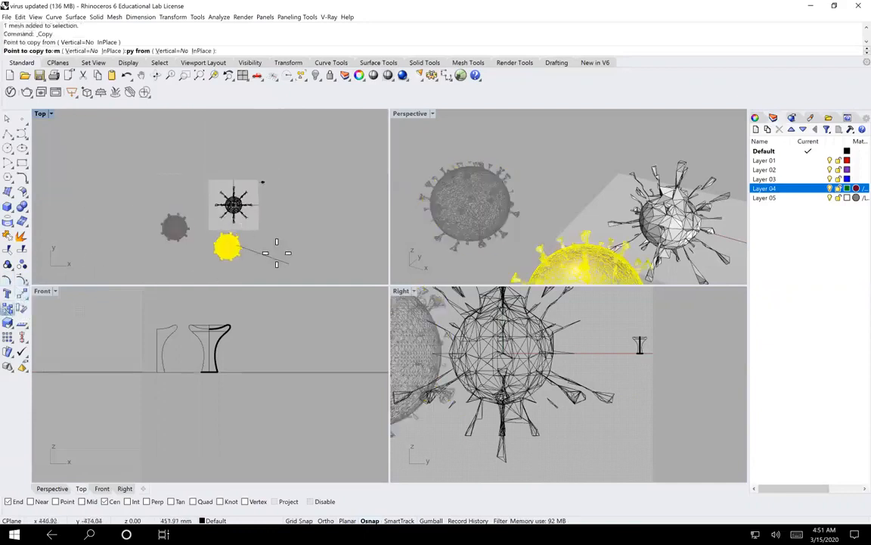
{"action": "left_click", "coordinate": [293, 266]}
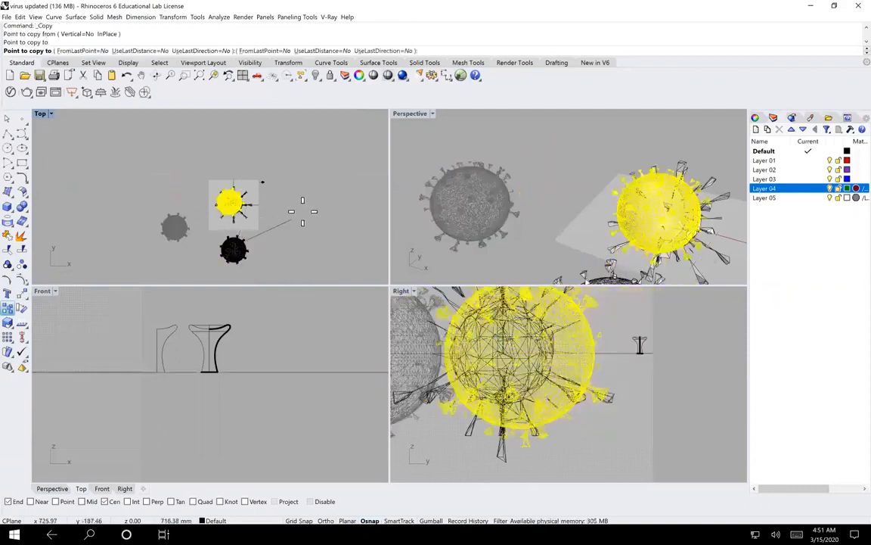
{"action": "left_click", "coordinate": [259, 195]}
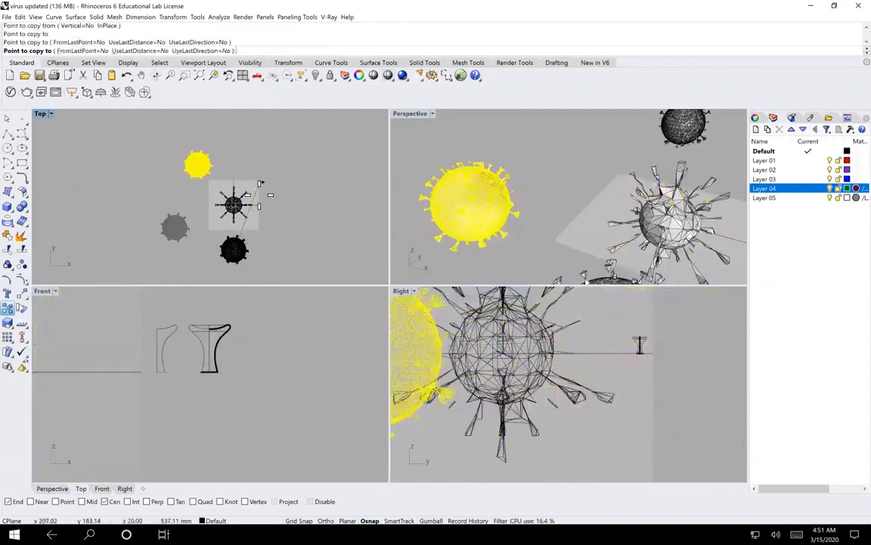
{"action": "left_click", "coordinate": [259, 184]}
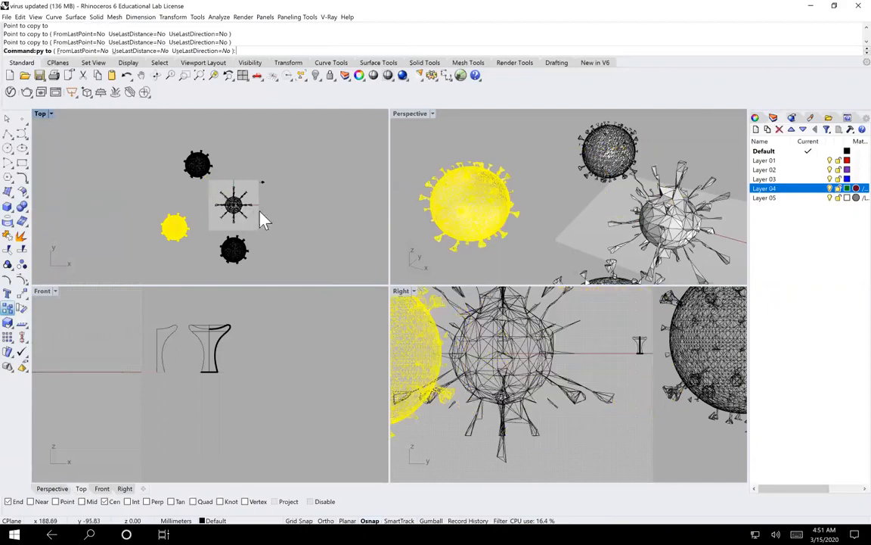
- Copy the spiky virus proxy twice in the Top view, placing the copies on either side of the lowest round virus
{"action": "left_click", "coordinate": [260, 212]}
{"action": "left_click", "coordinate": [231, 202]}
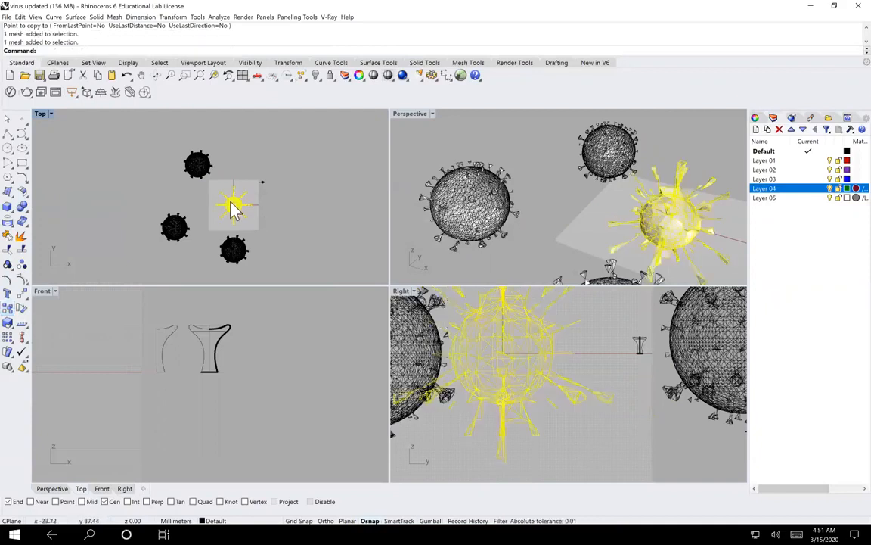
{"action": "left_click", "coordinate": [8, 308]}
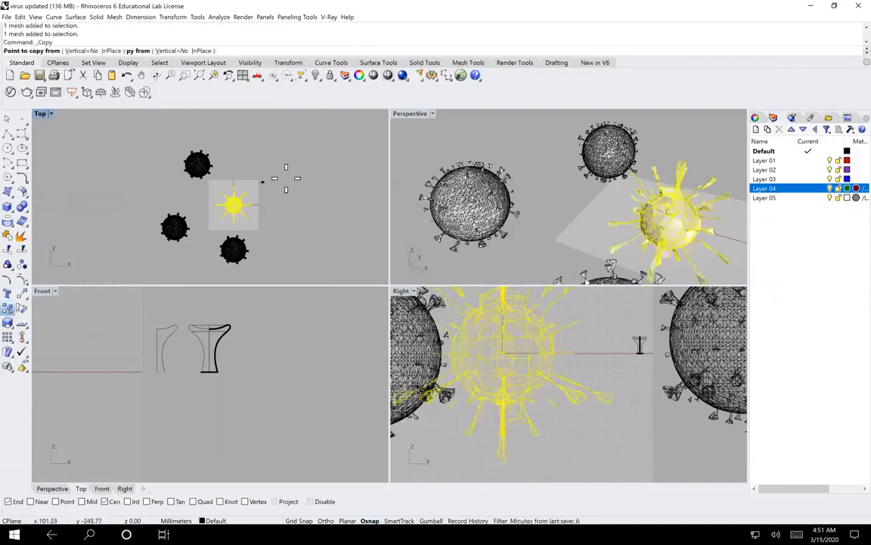
{"action": "left_click", "coordinate": [287, 179]}
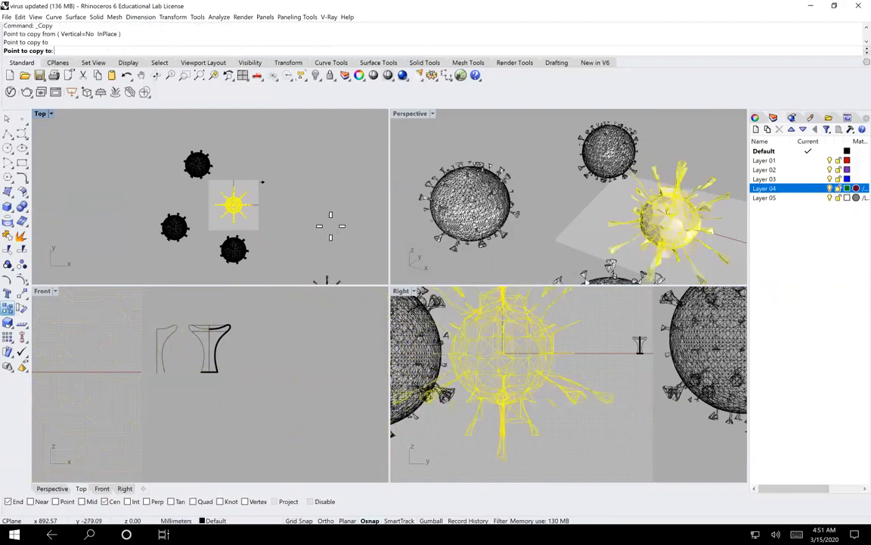
{"action": "left_click", "coordinate": [338, 225]}
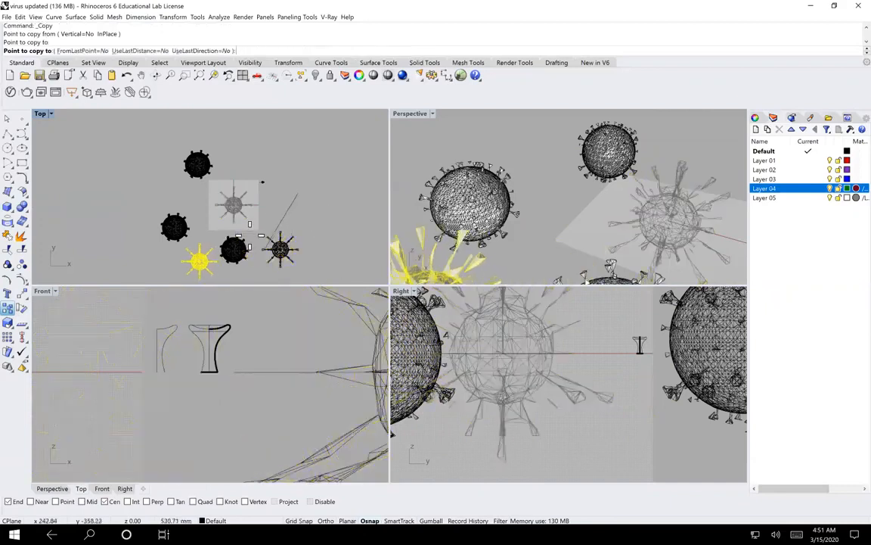
{"action": "left_click", "coordinate": [250, 236]}
{"action": "key", "text": "Return"}
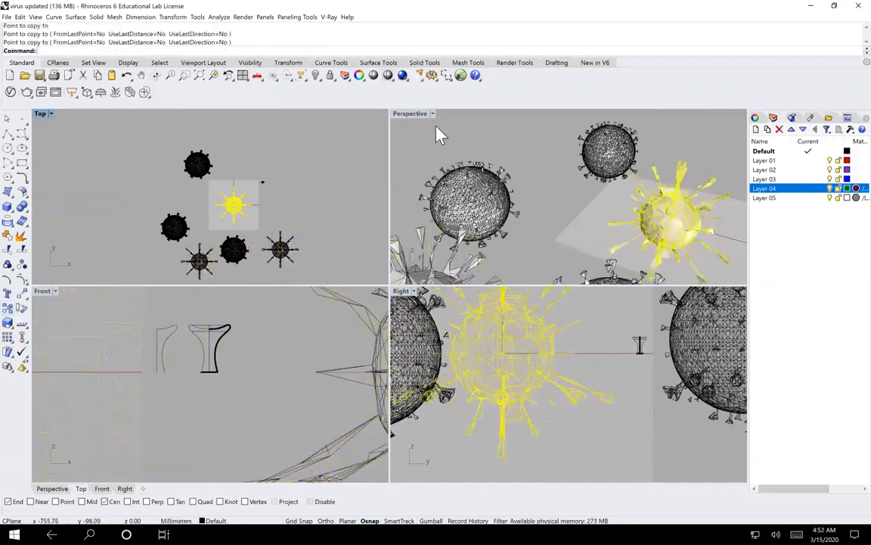
- Examine the arrangement of the copied viruses in an enlarged, rotated Perspective view, and return to the four-view layout
{"action": "double_click", "coordinate": [415, 114]}
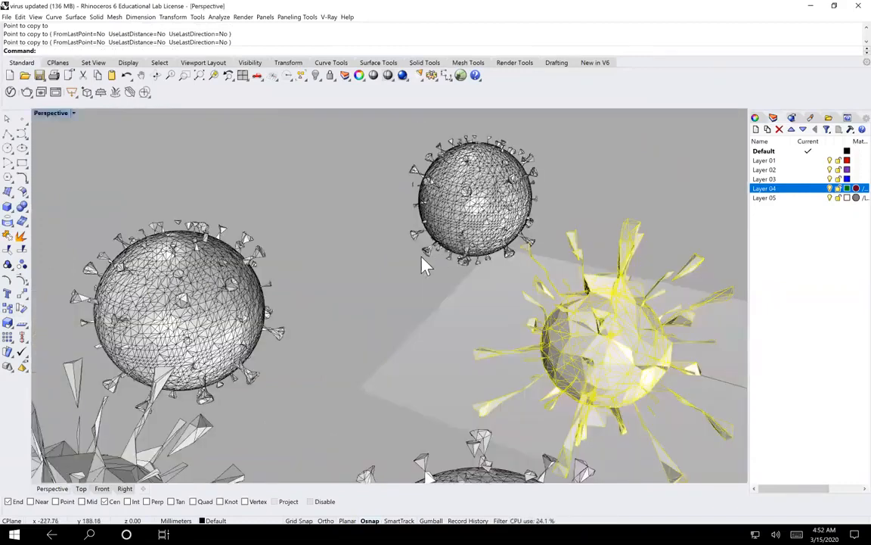
{"action": "scroll", "coordinate": [463, 248], "scroll_direction": "down", "scroll_amount": 5}
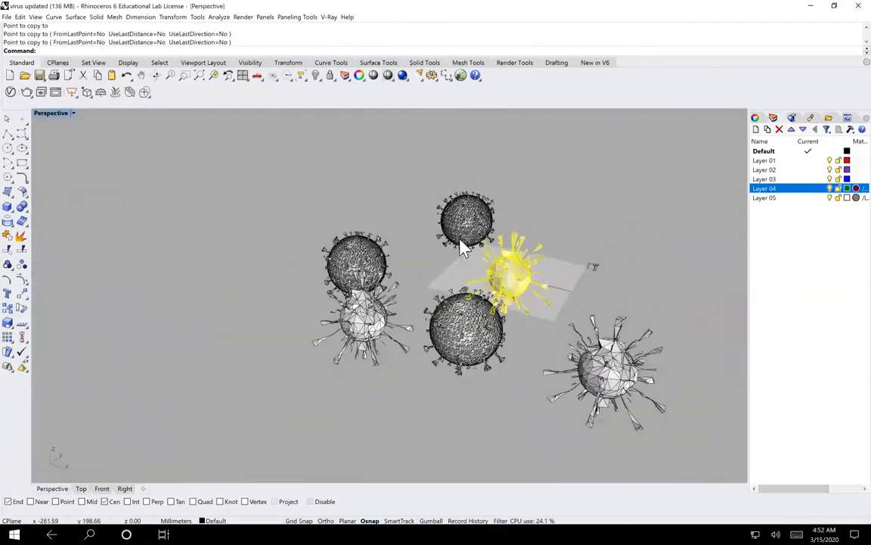
{"action": "scroll", "coordinate": [463, 248], "scroll_direction": "up", "scroll_amount": 5}
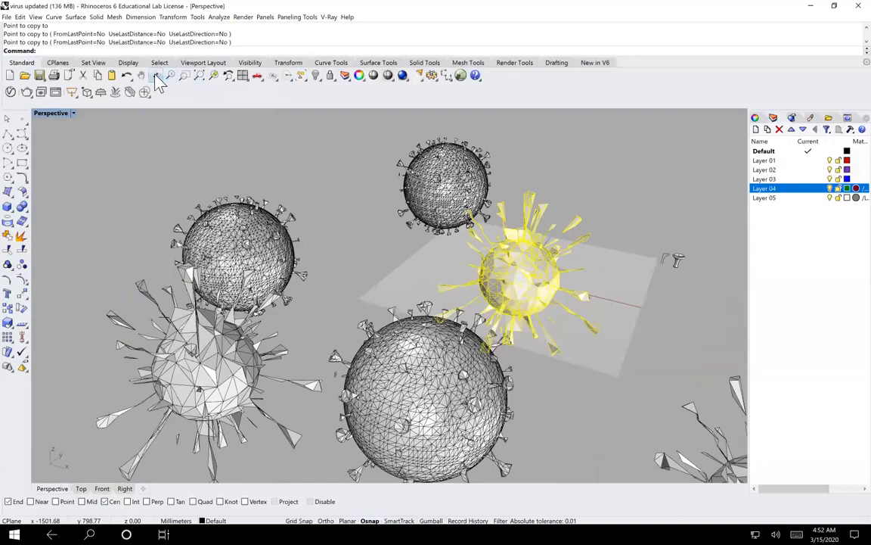
{"action": "left_click", "coordinate": [155, 74]}
{"action": "left_click_drag", "start_coordinate": [255, 214], "coordinate": [337, 270]}
{"action": "key", "text": "Return"}
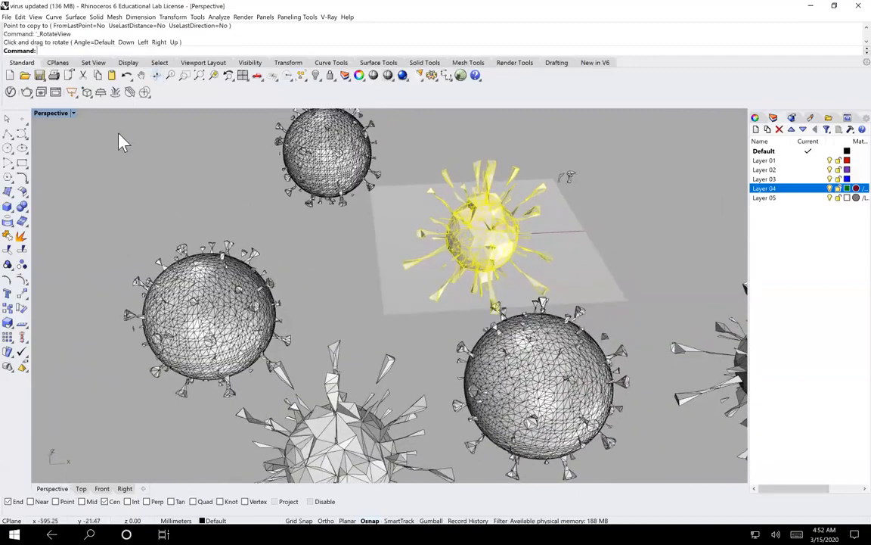
{"action": "double_click", "coordinate": [50, 113]}
- Raise the rearmost round virus above the row of other viruses in the Front view
{"action": "scroll", "coordinate": [214, 401], "scroll_direction": "down", "scroll_amount": 10}
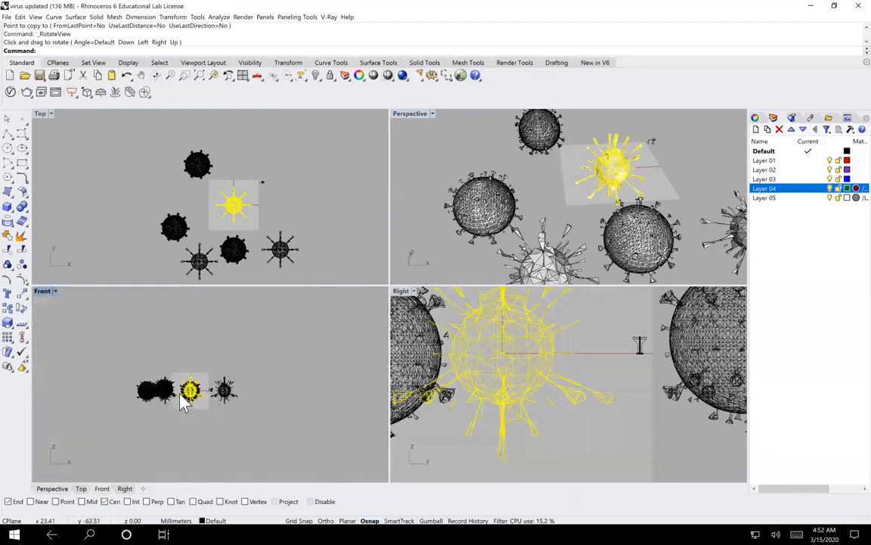
{"action": "left_click", "coordinate": [182, 401]}
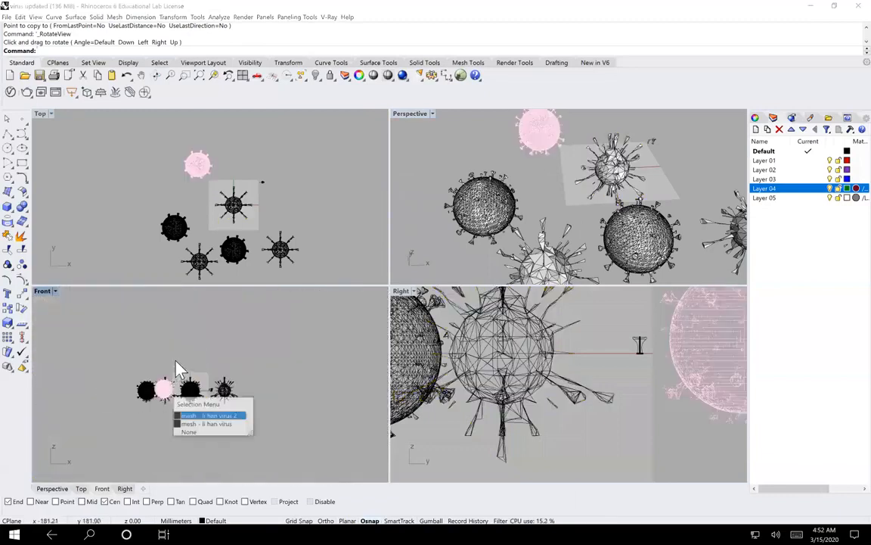
{"action": "left_click", "coordinate": [203, 415]}
{"action": "left_click_drag", "start_coordinate": [166, 391], "coordinate": [167, 364]}
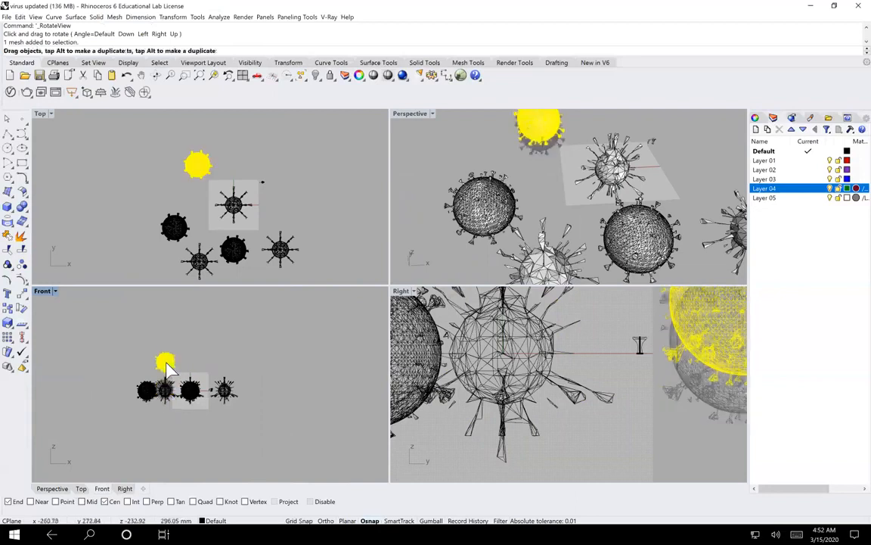
- Raise the original spiky virus in the Front view and shift it toward the lower spiky copies in the Top view
{"action": "left_click", "coordinate": [194, 396]}
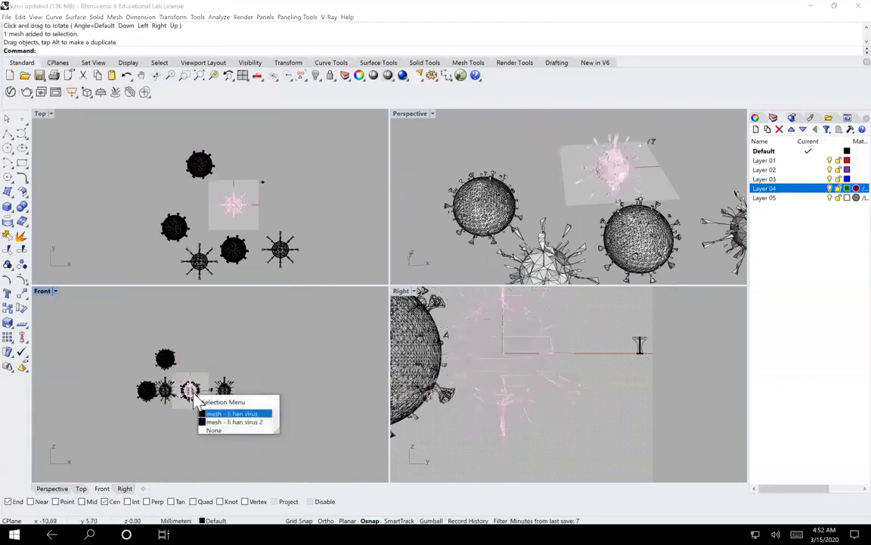
{"action": "left_click", "coordinate": [205, 414]}
{"action": "left_click_drag", "start_coordinate": [200, 370], "coordinate": [214, 352]}
{"action": "left_click", "coordinate": [270, 328]}
{"action": "left_click_drag", "start_coordinate": [251, 206], "coordinate": [250, 271]}
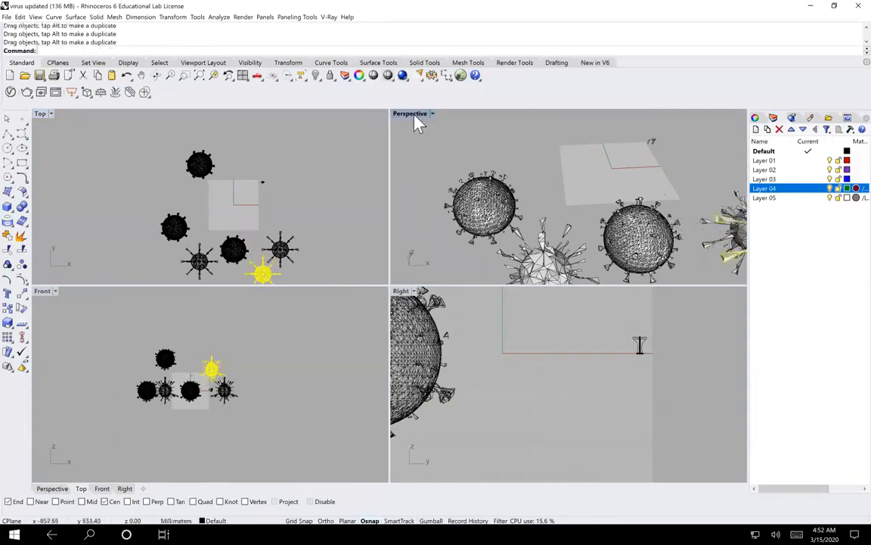
- Maximize the Perspective view and move the selected spiky virus back over the ground plane, above the central round virus
{"action": "key", "text": "ctrl+m"}
{"action": "scroll", "coordinate": [318, 242], "scroll_direction": "up", "scroll_amount": 3}
{"action": "scroll", "coordinate": [340, 273], "scroll_direction": "down", "scroll_amount": 5}
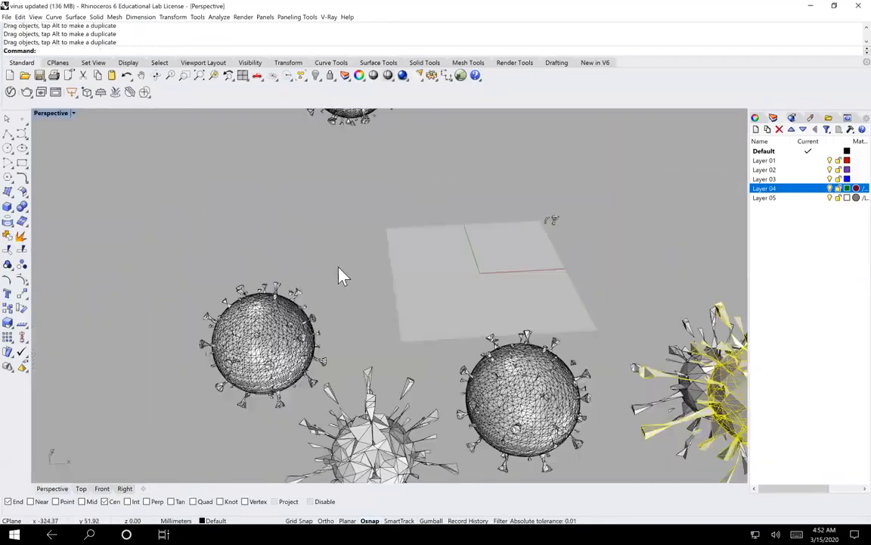
{"action": "scroll", "coordinate": [469, 310], "scroll_direction": "up", "scroll_amount": 3}
{"action": "key", "text": "alt"}
{"action": "left_click_drag", "start_coordinate": [674, 373], "coordinate": [511, 243]}
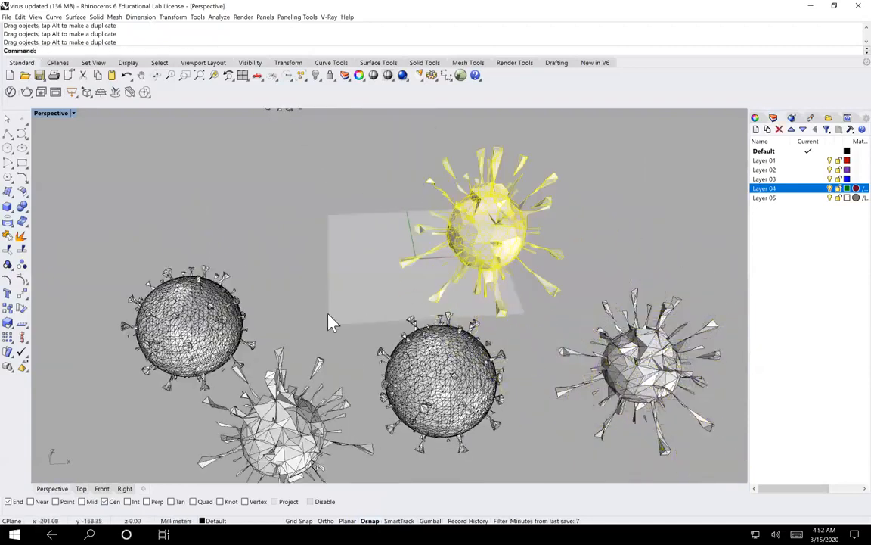
- Move the raised round virus down beside the spiky virus at the ground plane and clear the selection
{"action": "scroll", "coordinate": [329, 319], "scroll_direction": "up", "scroll_amount": 3}
{"action": "scroll", "coordinate": [329, 318], "scroll_direction": "down", "scroll_amount": 5}
{"action": "left_click_drag", "start_coordinate": [314, 177], "coordinate": [333, 293]}
{"action": "left_click", "coordinate": [464, 415]}
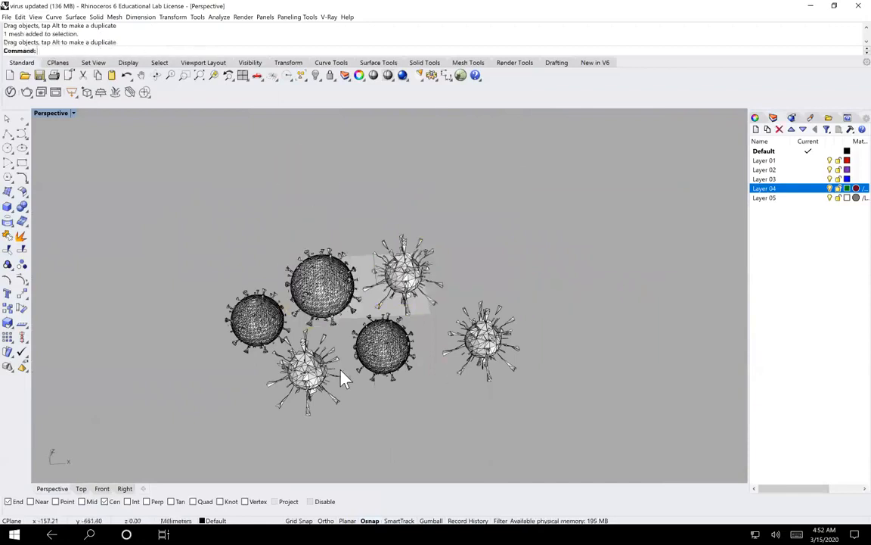
{"action": "scroll", "coordinate": [338, 379], "scroll_direction": "down", "scroll_amount": 3}
{"action": "scroll", "coordinate": [339, 379], "scroll_direction": "up", "scroll_amount": 5}
{"action": "scroll", "coordinate": [439, 356], "scroll_direction": "up", "scroll_amount": 2}
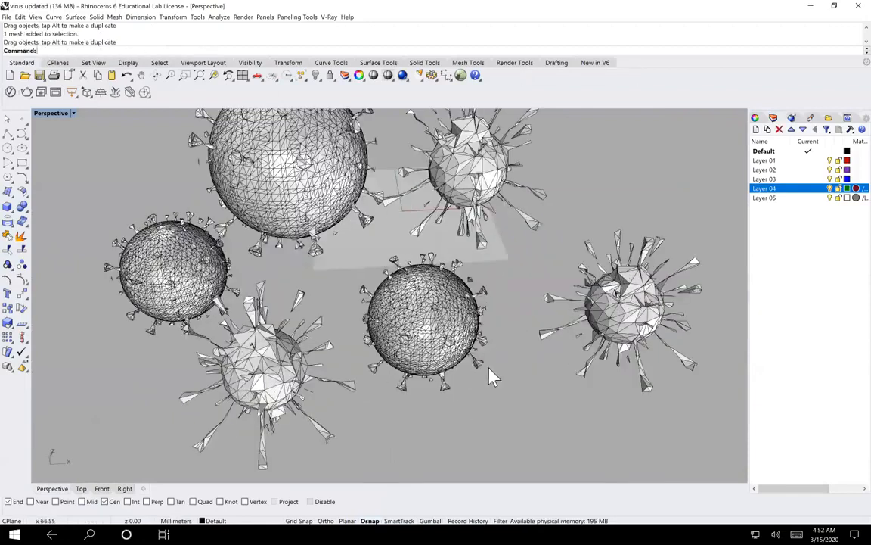
- Open the V-Ray Asset Editor and look through the scene's material list
{"action": "scroll", "coordinate": [444, 346], "scroll_direction": "down", "scroll_amount": 3}
{"action": "scroll", "coordinate": [454, 348], "scroll_direction": "up", "scroll_amount": 3}
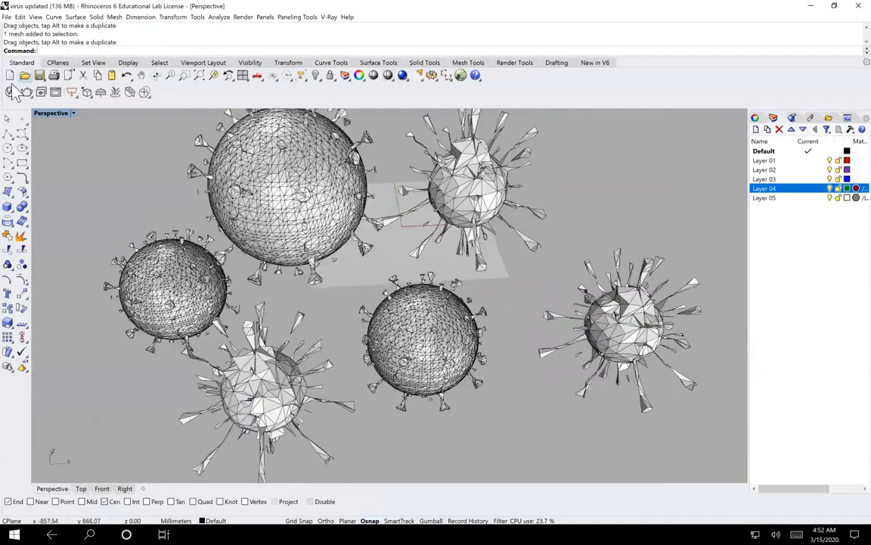
{"action": "left_click", "coordinate": [10, 92]}
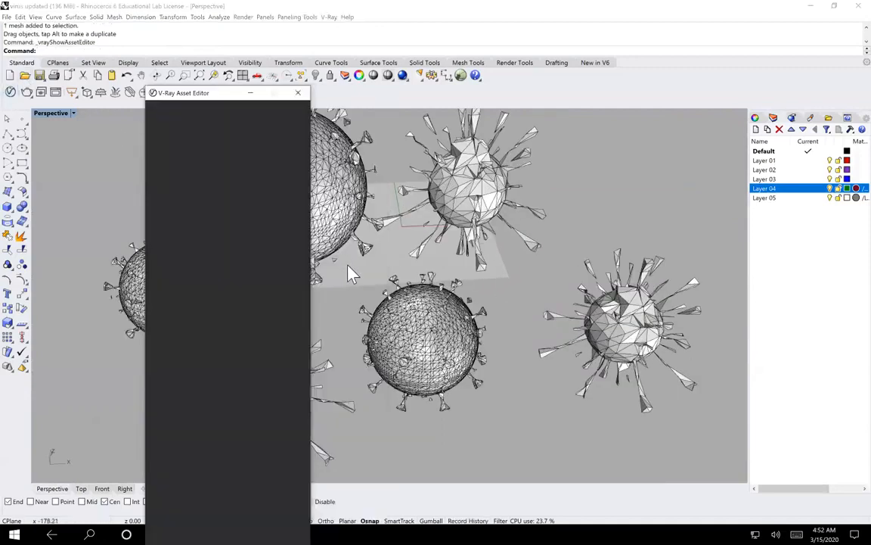
{"action": "left_click_drag", "start_coordinate": [198, 94], "coordinate": [227, 96]}
{"action": "left_click", "coordinate": [186, 118]}
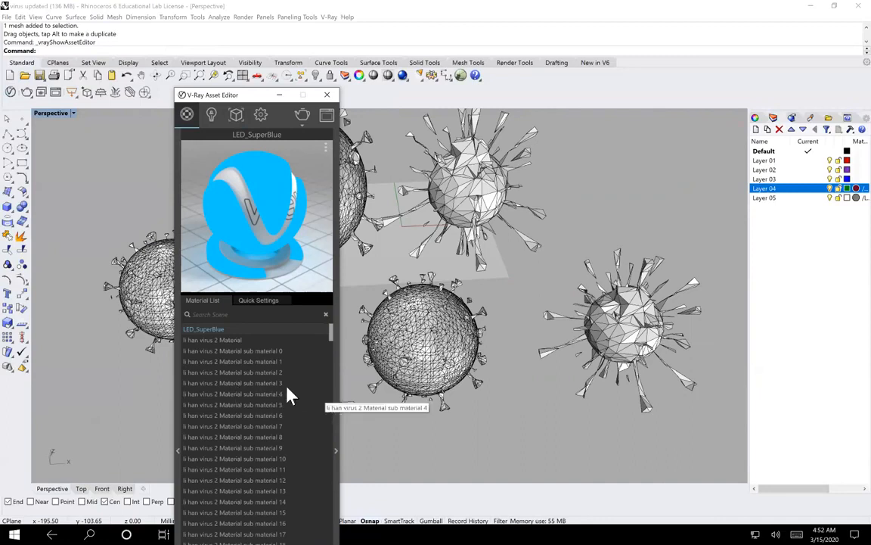
{"action": "scroll", "coordinate": [266, 433], "scroll_direction": "down", "scroll_amount": 20}
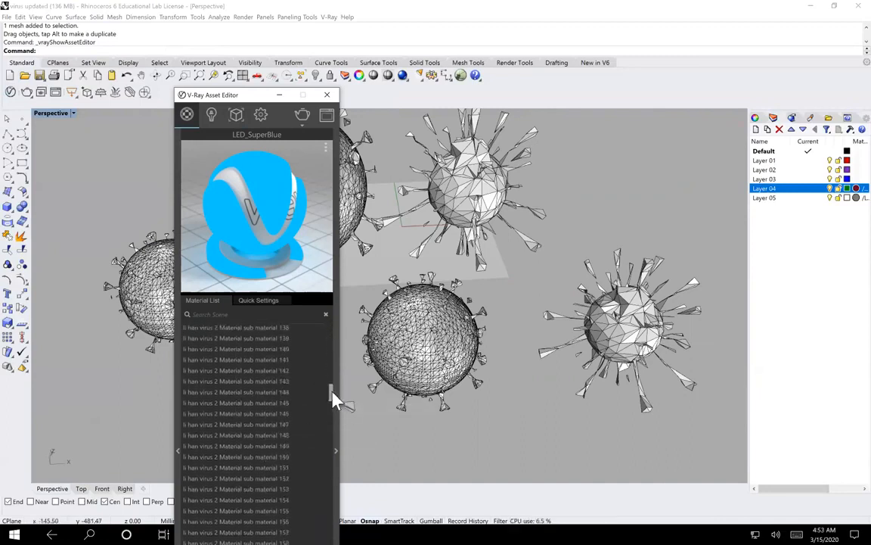
{"action": "left_click_drag", "start_coordinate": [332, 390], "coordinate": [331, 311]}
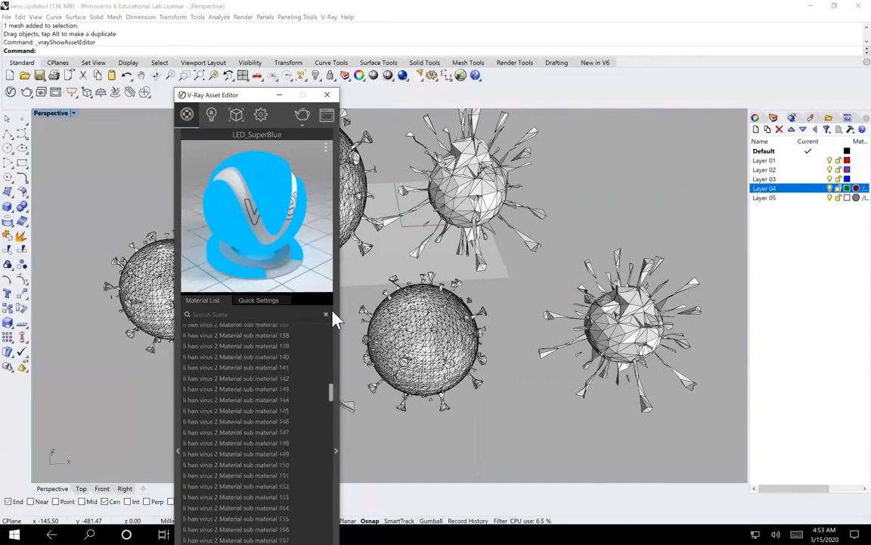
{"action": "left_click_drag", "start_coordinate": [330, 399], "coordinate": [334, 339]}
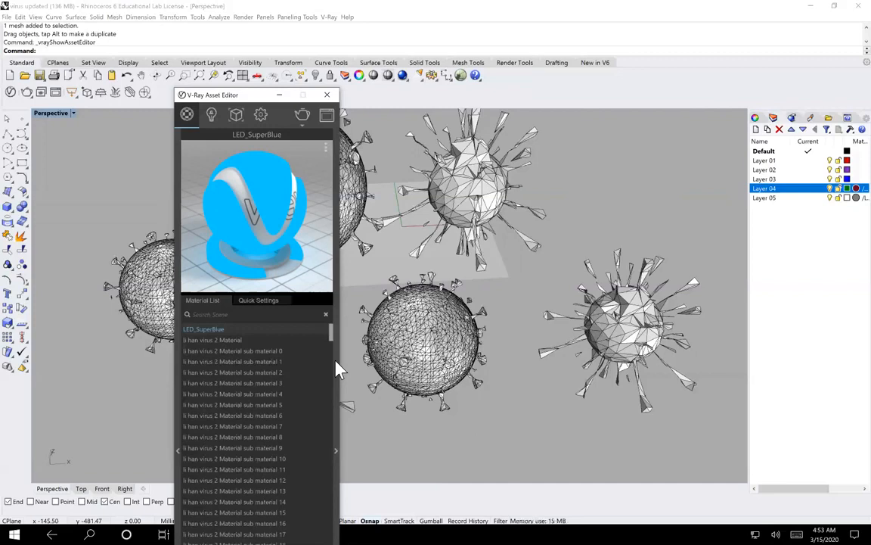
{"action": "scroll", "coordinate": [270, 397], "scroll_direction": "down", "scroll_amount": 20}
{"action": "scroll", "coordinate": [270, 399], "scroll_direction": "up", "scroll_amount": 20}
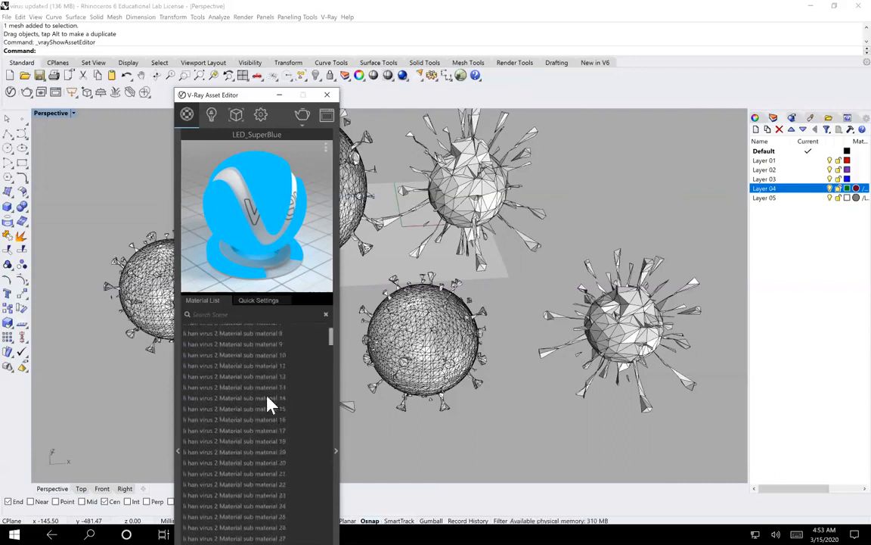
{"action": "scroll", "coordinate": [270, 403], "scroll_direction": "up", "scroll_amount": 3}
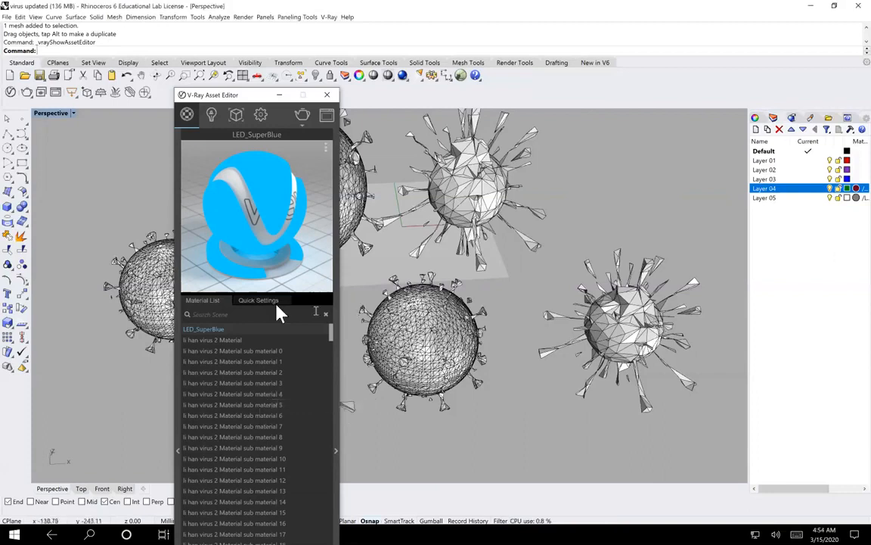
- Apply the LED_SuperBlue material to Layer 01
{"action": "right_click", "coordinate": [234, 332]}
{"action": "mouse_move", "coordinate": [265, 366]}
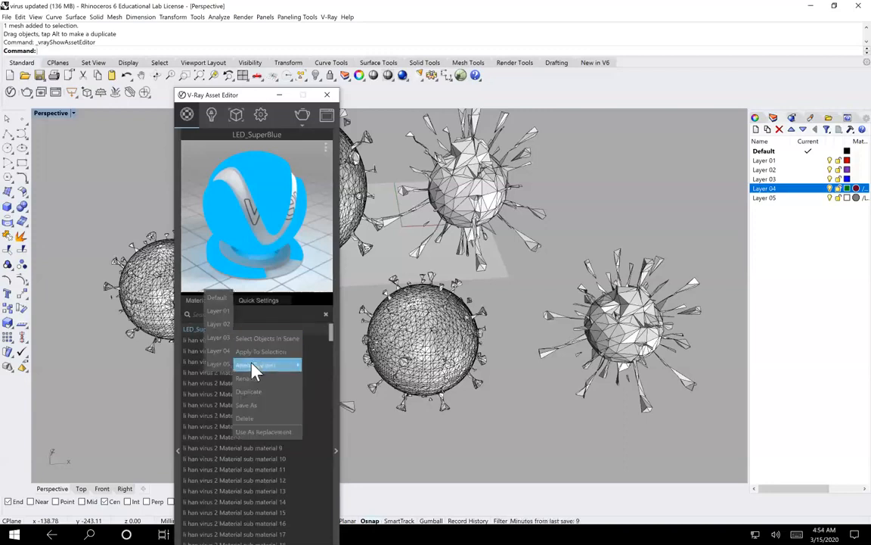
{"action": "mouse_move", "coordinate": [224, 365]}
{"action": "left_click", "coordinate": [222, 325]}
- Apply the main orange virus 2 material to Layer 02
{"action": "left_click", "coordinate": [232, 342]}
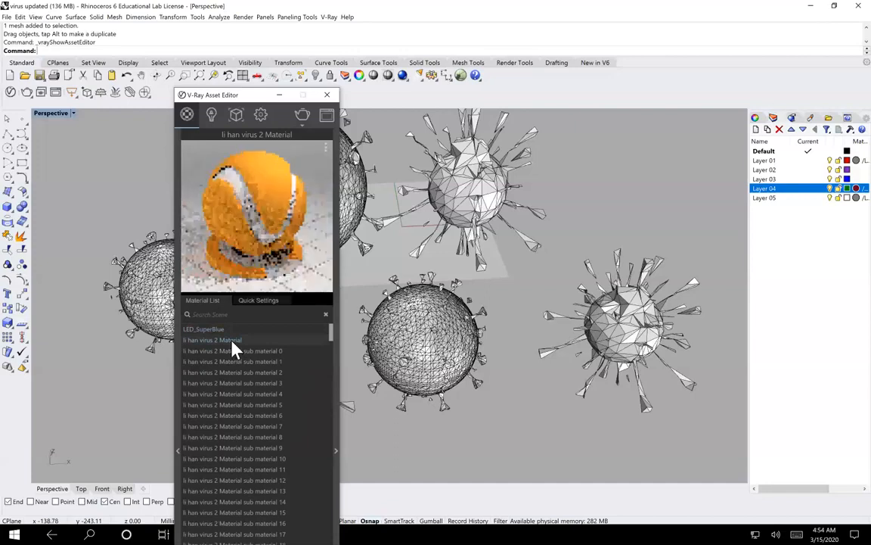
{"action": "right_click", "coordinate": [232, 345]}
{"action": "mouse_move", "coordinate": [265, 376]}
{"action": "left_click", "coordinate": [221, 332]}
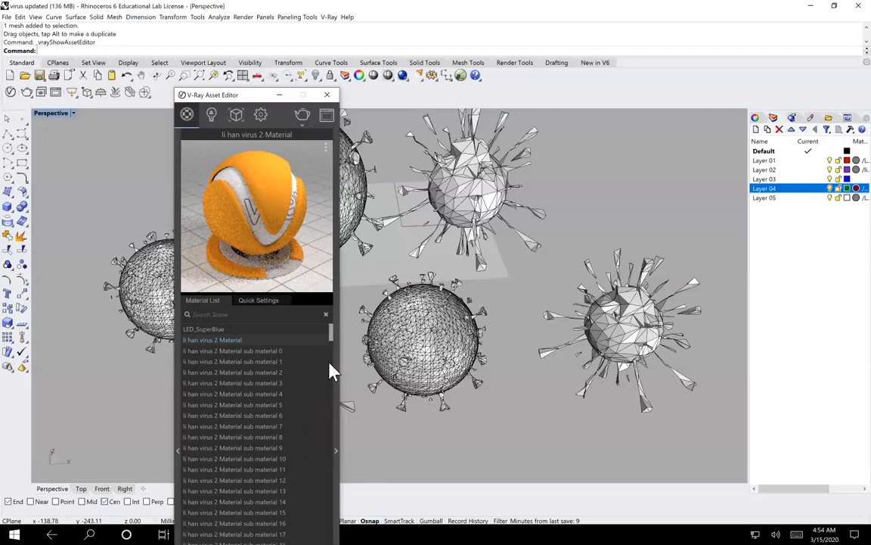
- Open the material library and add Chrome Polished from the Metal category to the scene
{"action": "left_click_drag", "start_coordinate": [334, 340], "coordinate": [331, 539]}
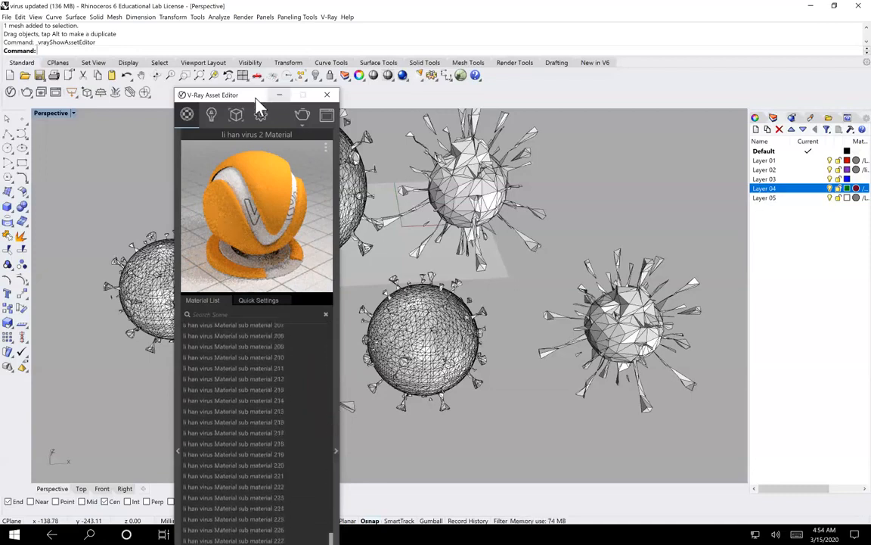
{"action": "left_click_drag", "start_coordinate": [227, 96], "coordinate": [217, 8]}
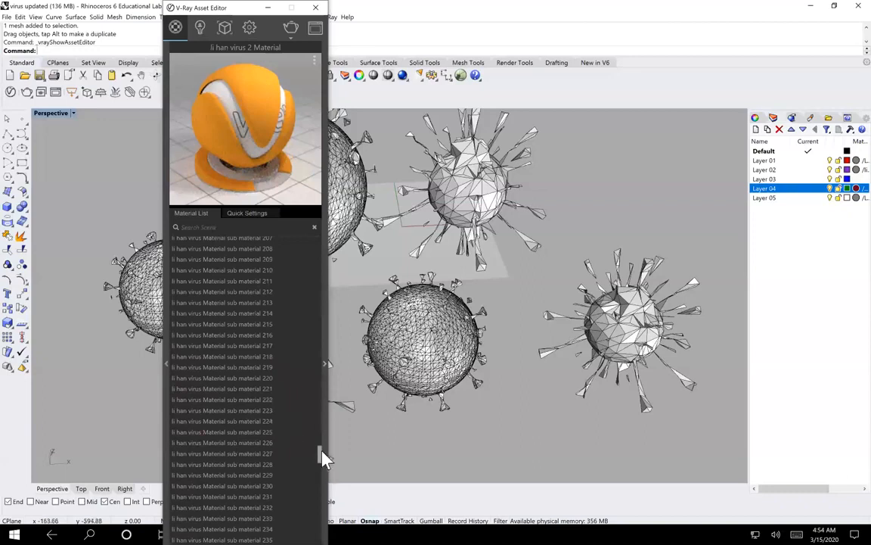
{"action": "left_click_drag", "start_coordinate": [321, 459], "coordinate": [319, 541]}
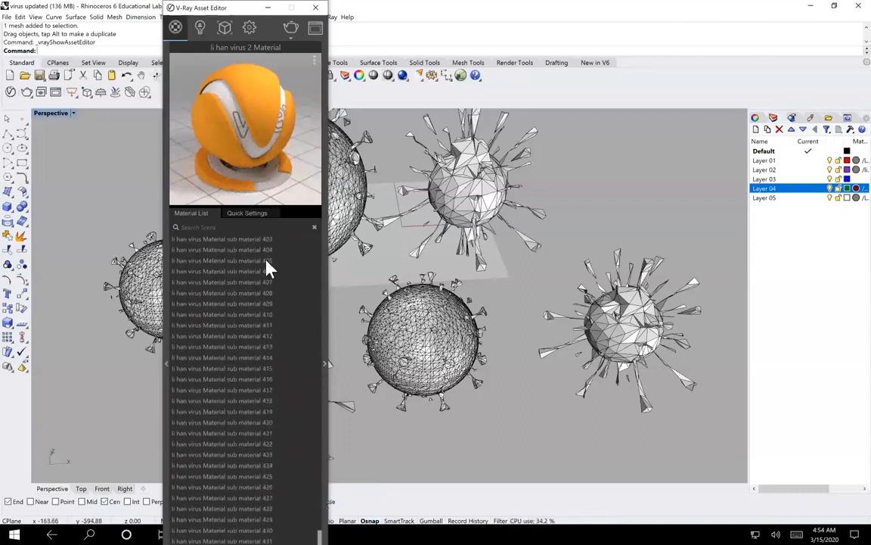
{"action": "left_click", "coordinate": [168, 367]}
{"action": "left_click_drag", "start_coordinate": [82, 12], "coordinate": [299, 28]}
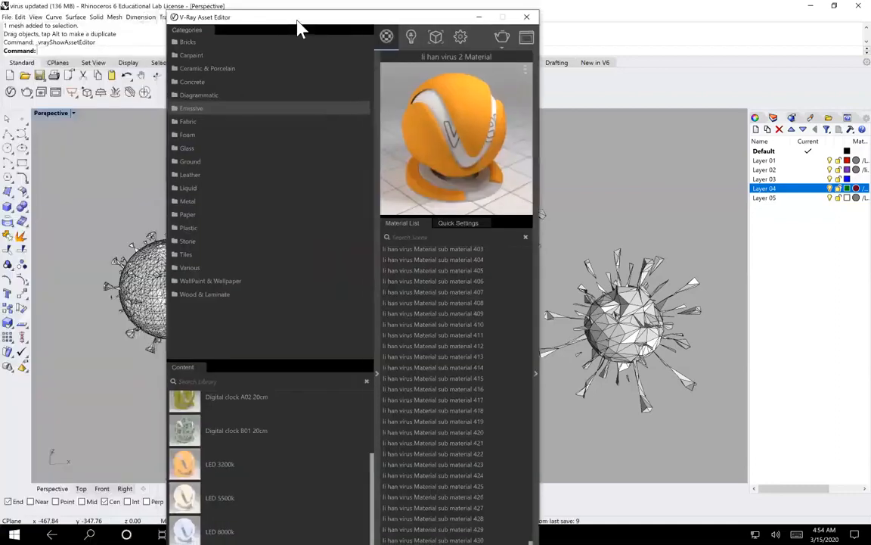
{"action": "left_click", "coordinate": [189, 201]}
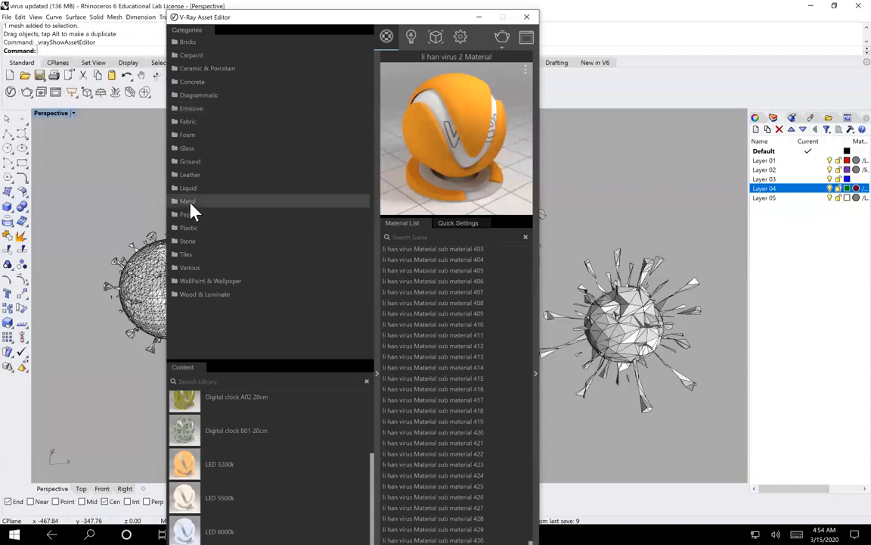
{"action": "scroll", "coordinate": [185, 429], "scroll_direction": "down", "scroll_amount": 6}
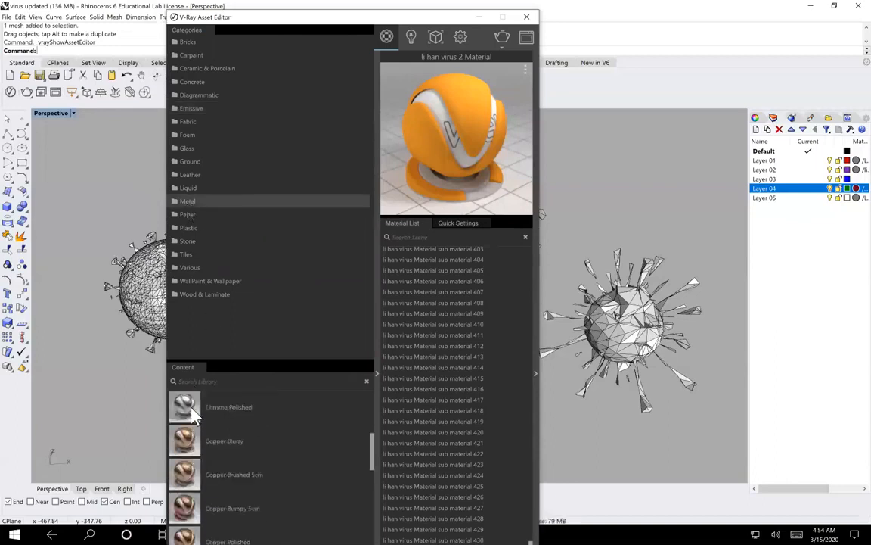
{"action": "right_click", "coordinate": [190, 402]}
{"action": "left_click", "coordinate": [222, 407]}
- Add the Water material from the Liquid category to the scene
{"action": "left_click", "coordinate": [191, 189]}
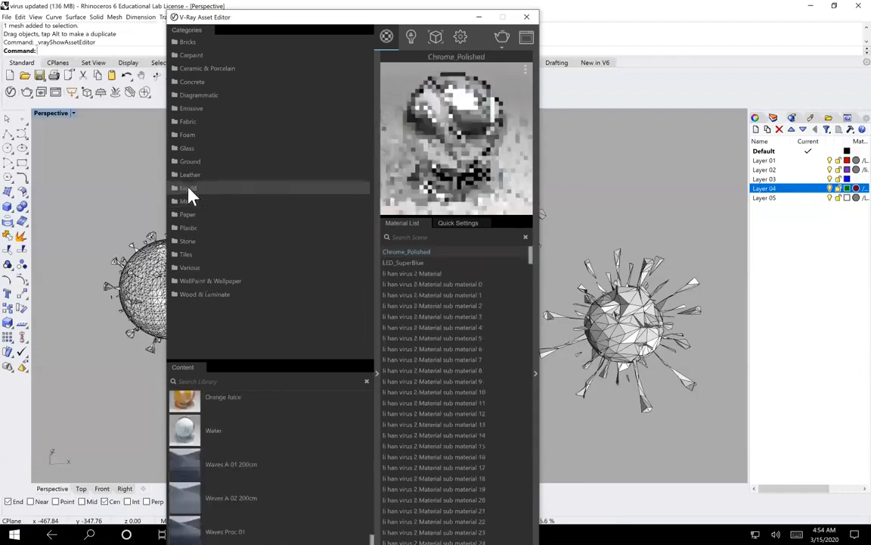
{"action": "right_click", "coordinate": [183, 426]}
{"action": "left_click", "coordinate": [216, 433]}
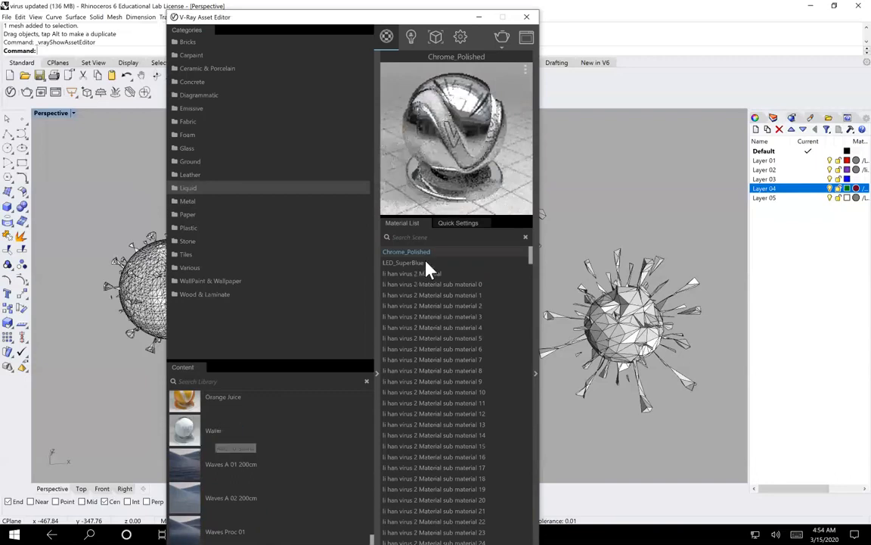
{"action": "left_click_drag", "start_coordinate": [302, 22], "coordinate": [193, 22]}
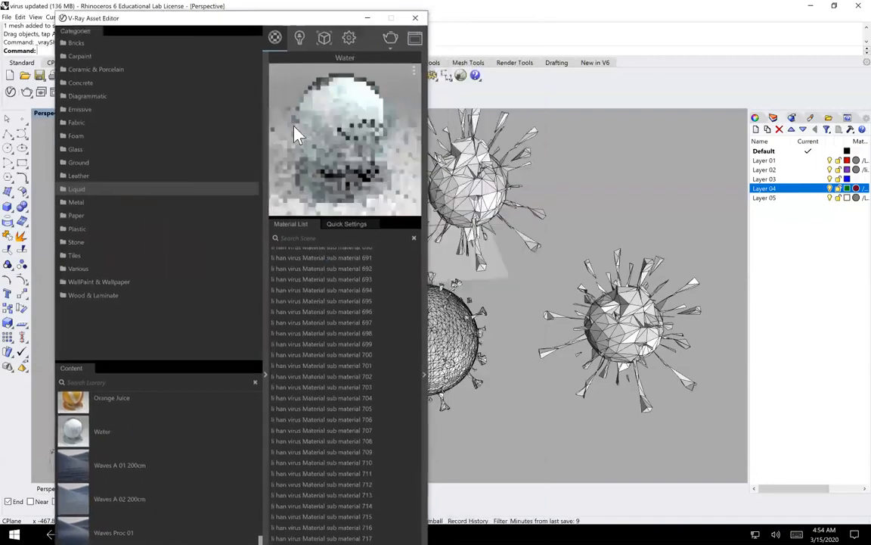
- Find Chrome_Polished in the scene's material list and apply it to Layer 04
{"action": "scroll", "coordinate": [383, 331], "scroll_direction": "up", "scroll_amount": 20}
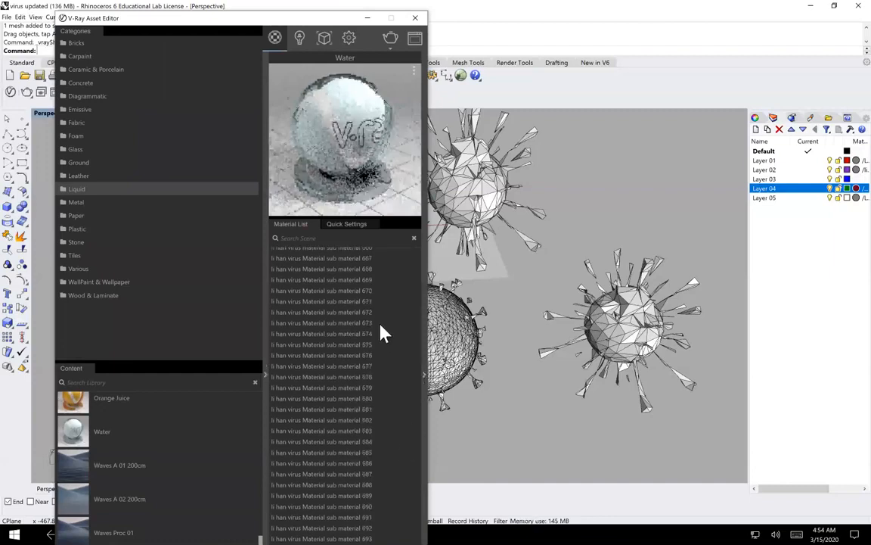
{"action": "scroll", "coordinate": [380, 335], "scroll_direction": "up", "scroll_amount": 20}
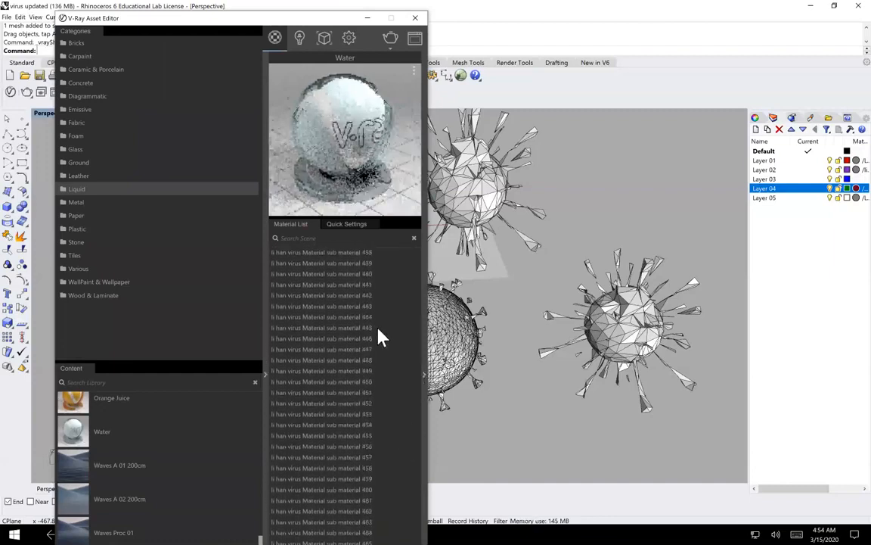
{"action": "scroll", "coordinate": [380, 338], "scroll_direction": "up", "scroll_amount": 20}
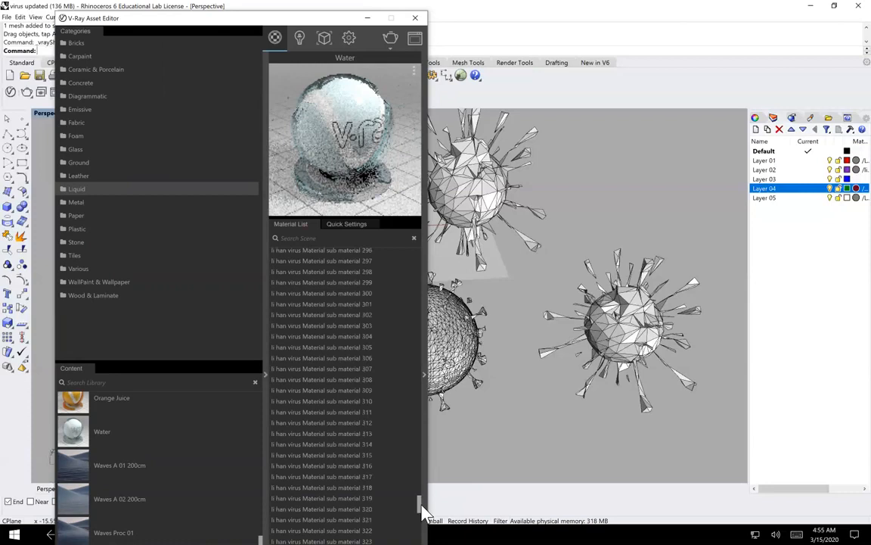
{"action": "left_click_drag", "start_coordinate": [420, 503], "coordinate": [421, 261]}
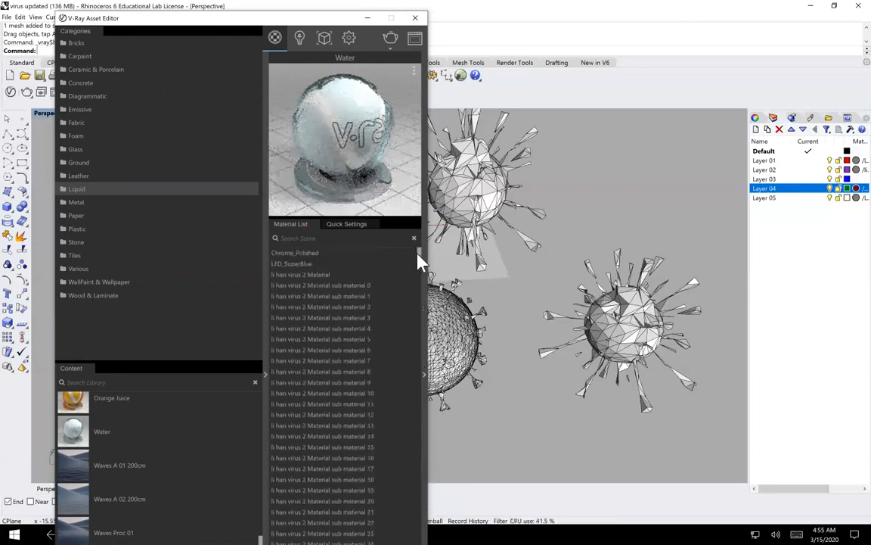
{"action": "left_click_drag", "start_coordinate": [282, 23], "coordinate": [238, 26]}
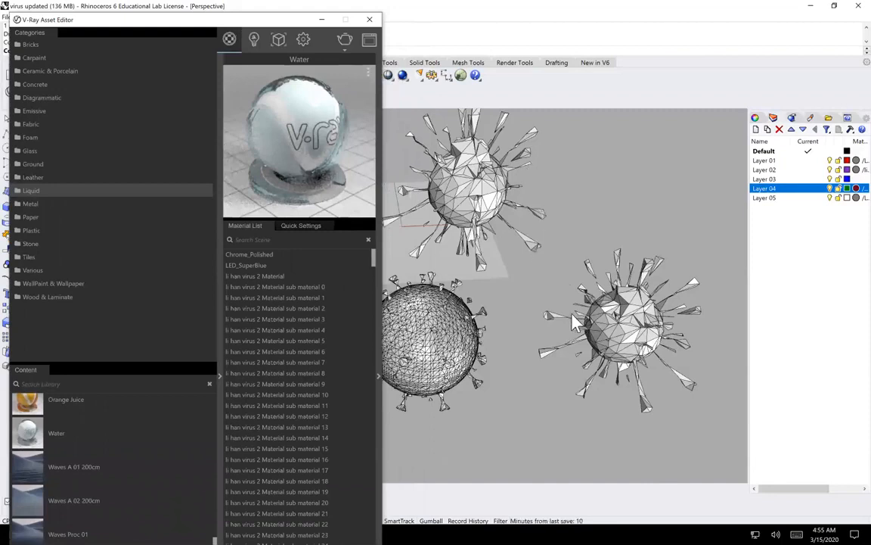
{"action": "scroll", "coordinate": [615, 341], "scroll_direction": "up", "scroll_amount": 5}
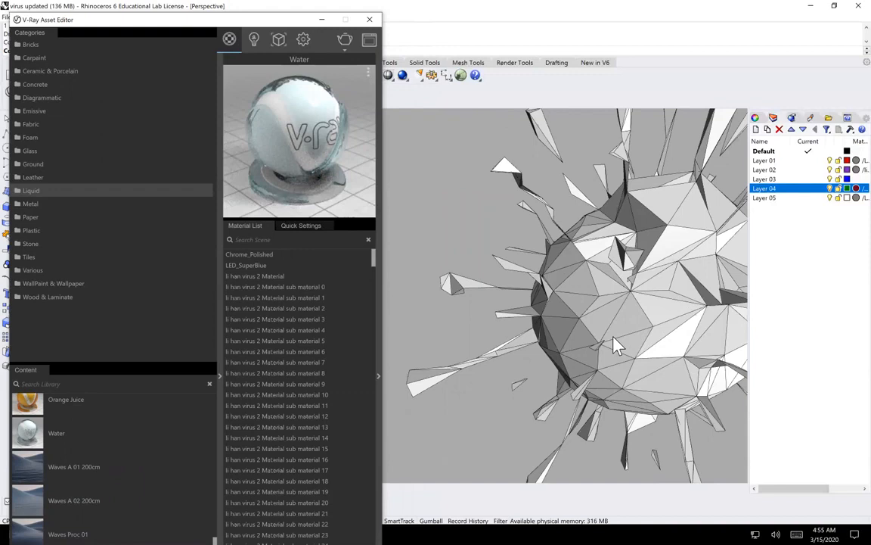
{"action": "scroll", "coordinate": [617, 345], "scroll_direction": "down", "scroll_amount": 10}
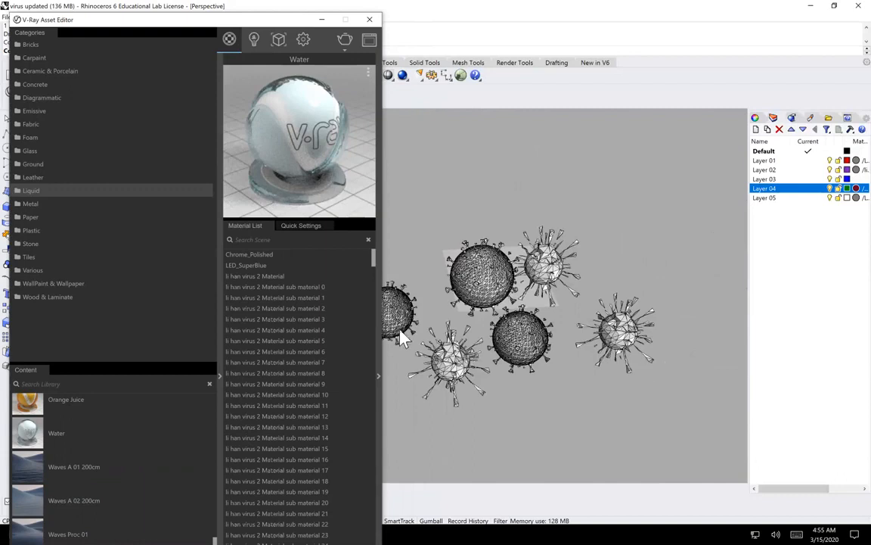
{"action": "left_click", "coordinate": [262, 255]}
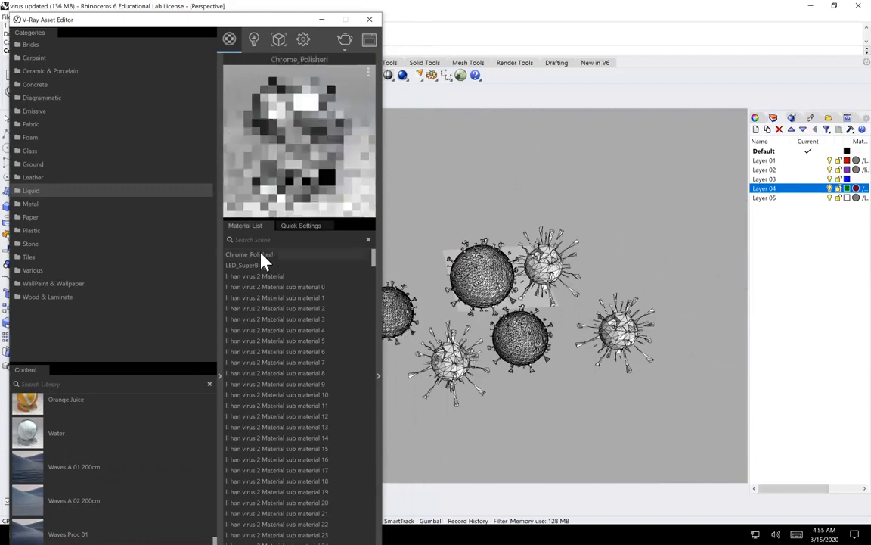
{"action": "right_click", "coordinate": [262, 256]}
{"action": "mouse_move", "coordinate": [302, 288]}
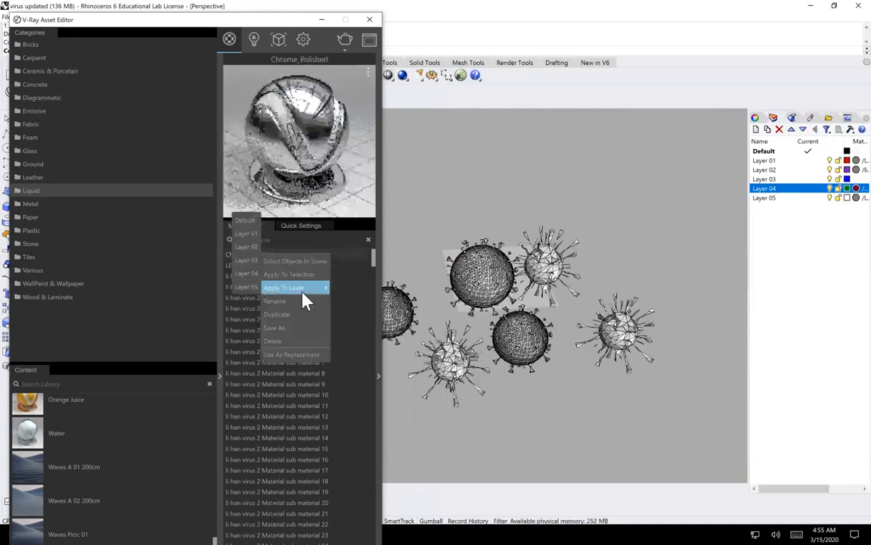
{"action": "left_click", "coordinate": [252, 274]}
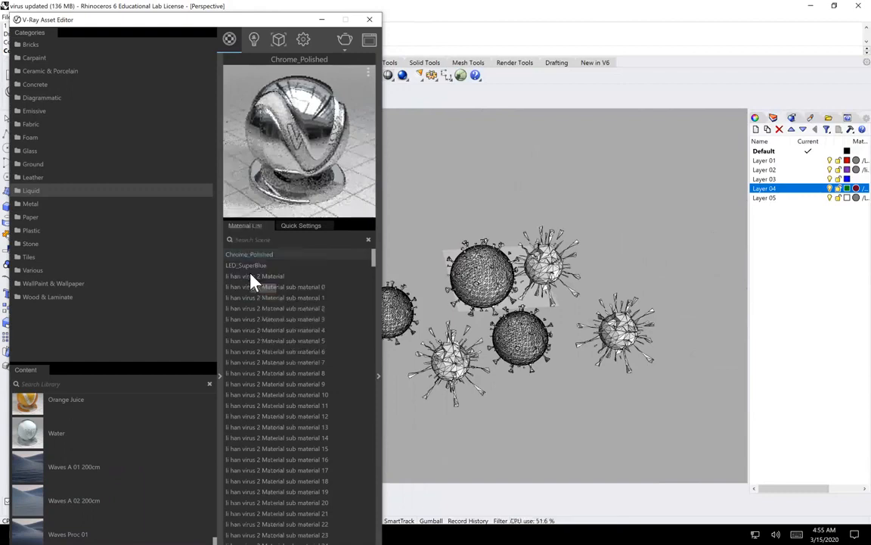
- Apply the LED_SuperBlue material to Layer 05 and return to the Perspective view
{"action": "left_click", "coordinate": [256, 265]}
{"action": "right_click", "coordinate": [257, 267]}
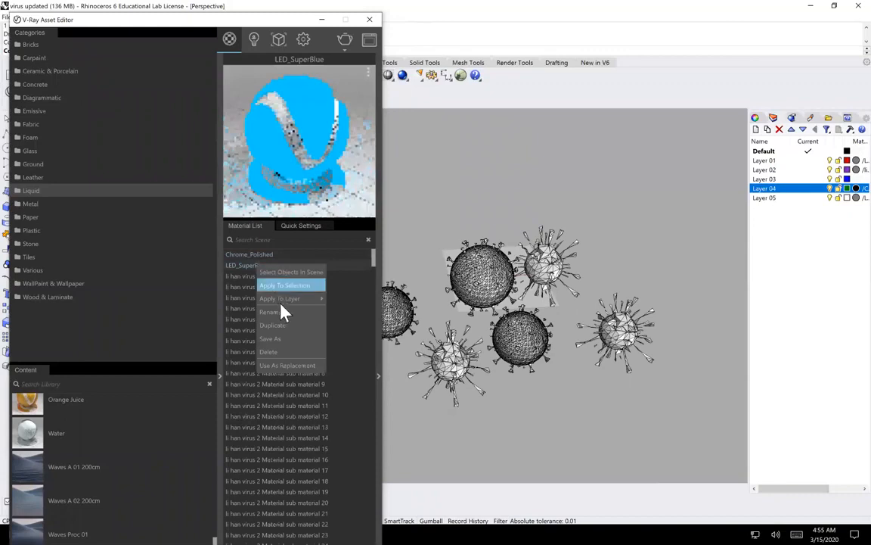
{"action": "mouse_move", "coordinate": [282, 300]}
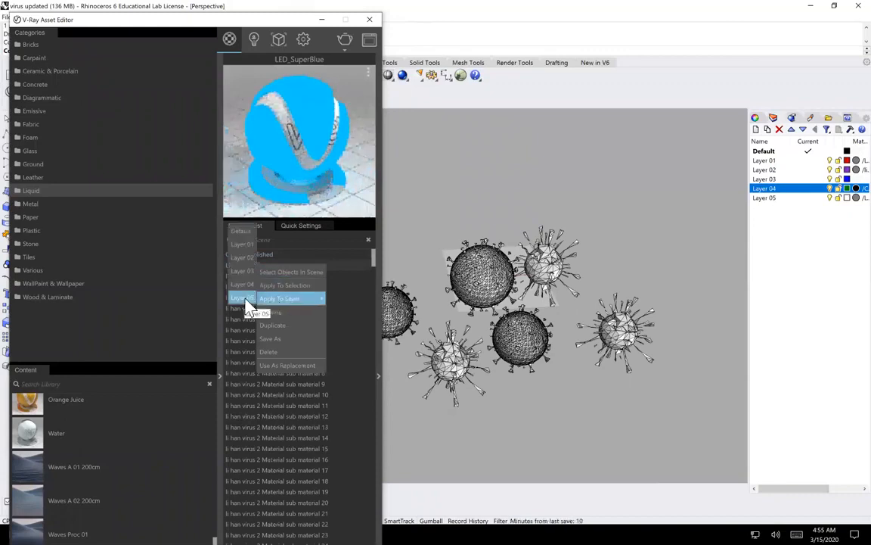
{"action": "left_click", "coordinate": [246, 299]}
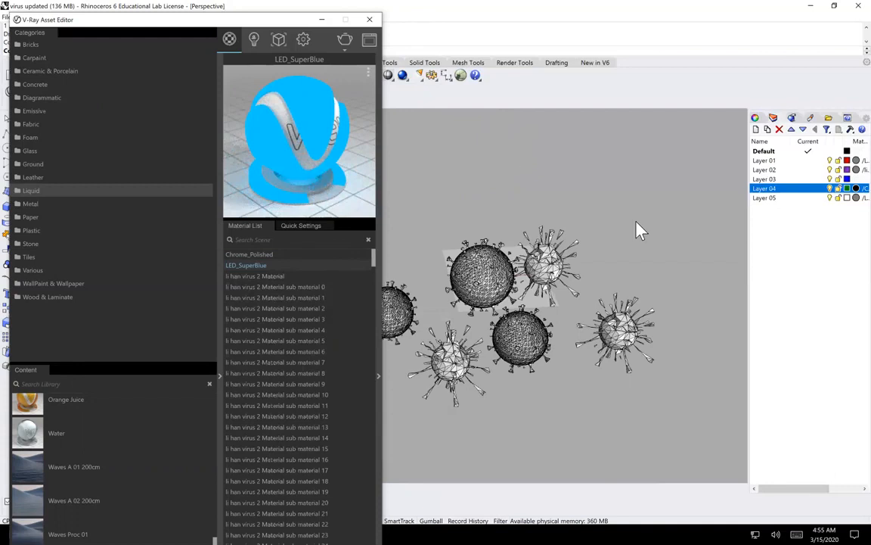
{"action": "left_click", "coordinate": [485, 200]}
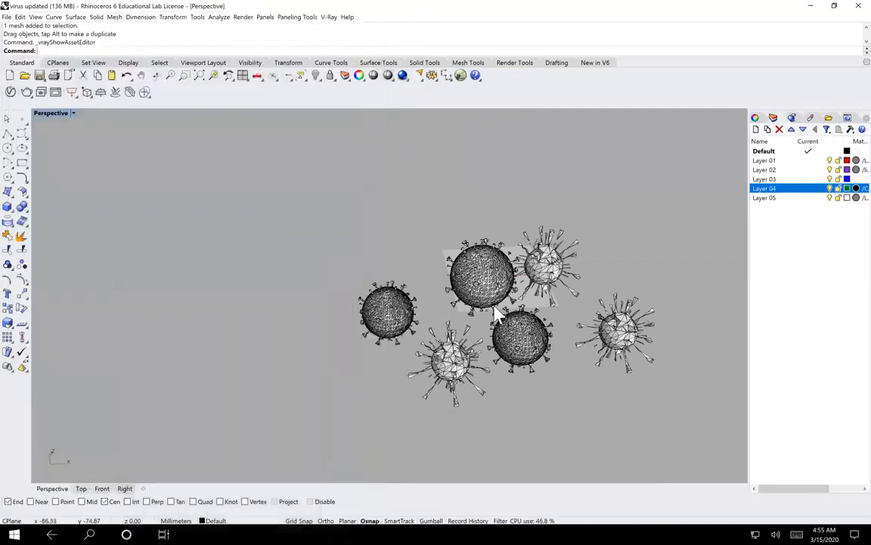
{"action": "scroll", "coordinate": [577, 335], "scroll_direction": "down", "scroll_amount": 8}
{"action": "scroll", "coordinate": [563, 335], "scroll_direction": "up", "scroll_amount": 6}
{"action": "scroll", "coordinate": [581, 336], "scroll_direction": "up", "scroll_amount": 5}
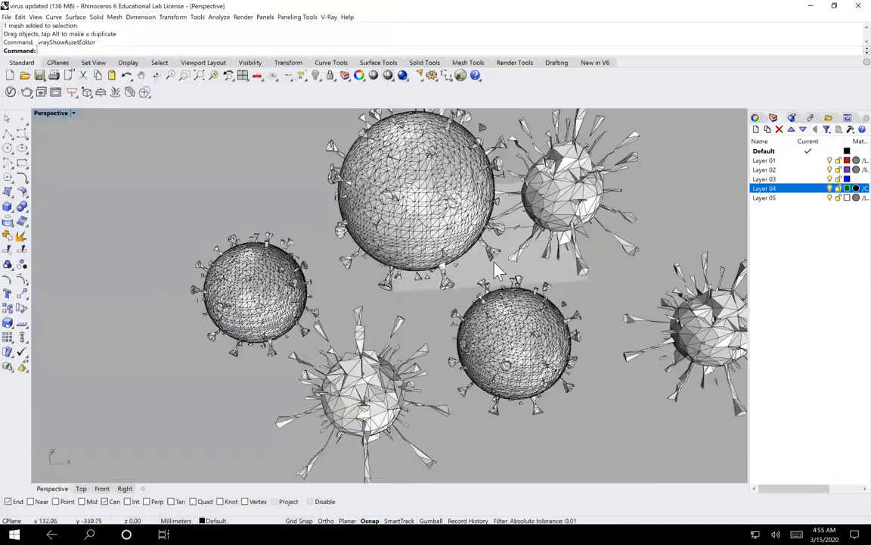
- Reopen the V-Ray Asset Editor and show the list of lights in the scene
{"action": "mouse_move", "coordinate": [334, 267]}
{"action": "left_mouse_down"}
{"action": "mouse_move", "coordinate": [335, 282]}
{"action": "mouse_move", "coordinate": [340, 274]}
{"action": "mouse_move", "coordinate": [327, 261]}
{"action": "left_mouse_up"}
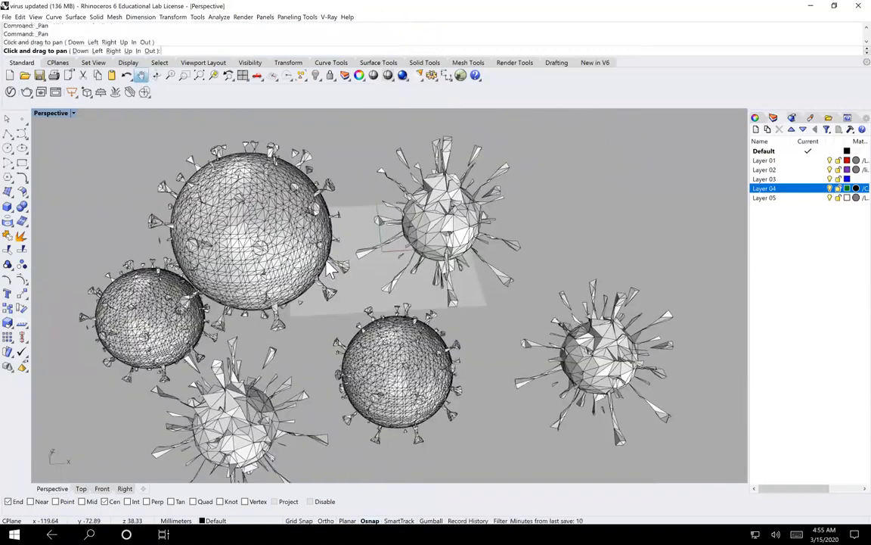
{"action": "left_click", "coordinate": [10, 91]}
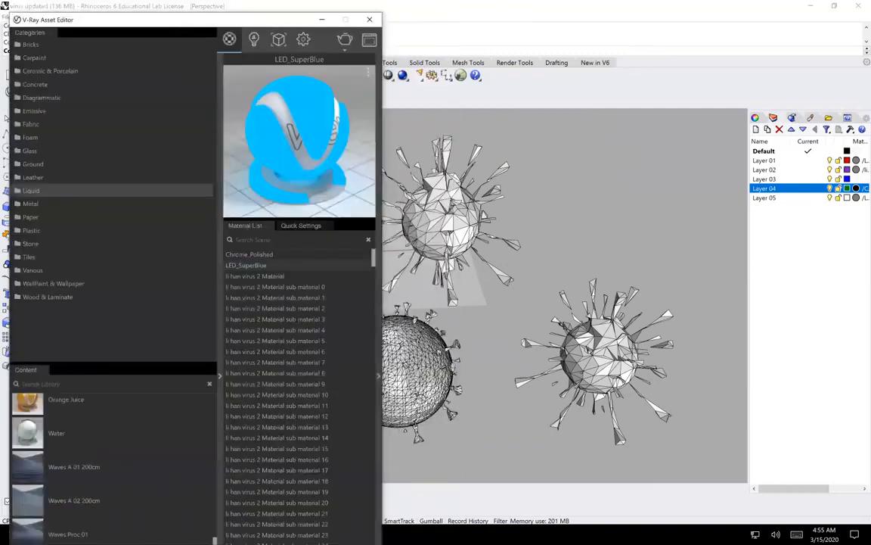
{"action": "left_click_drag", "start_coordinate": [181, 25], "coordinate": [296, 27]}
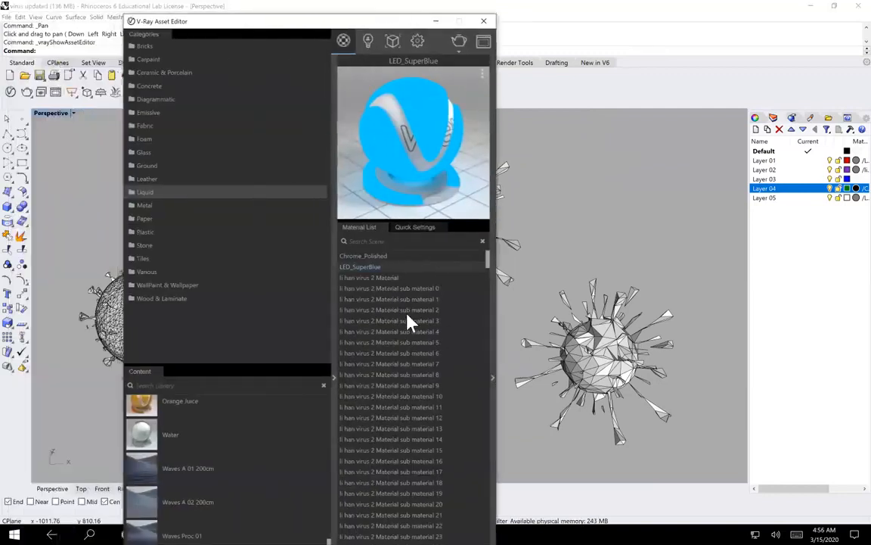
{"action": "left_click", "coordinate": [369, 42]}
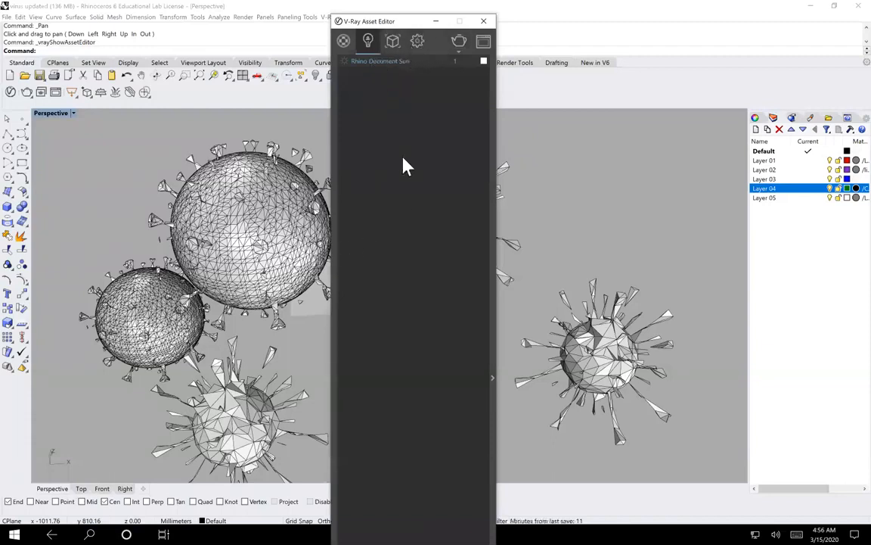
{"action": "mouse_move", "coordinate": [286, 4]}
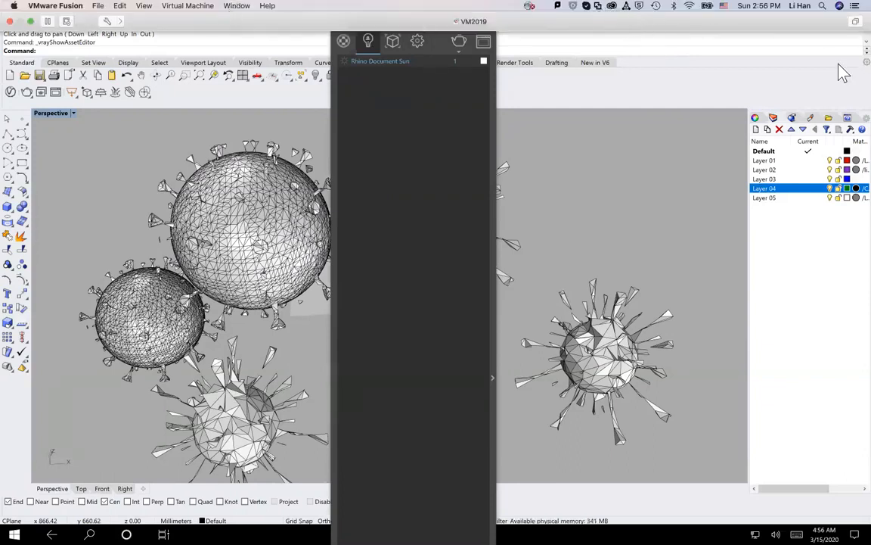
{"action": "left_click_drag", "start_coordinate": [390, 28], "coordinate": [231, 62]}
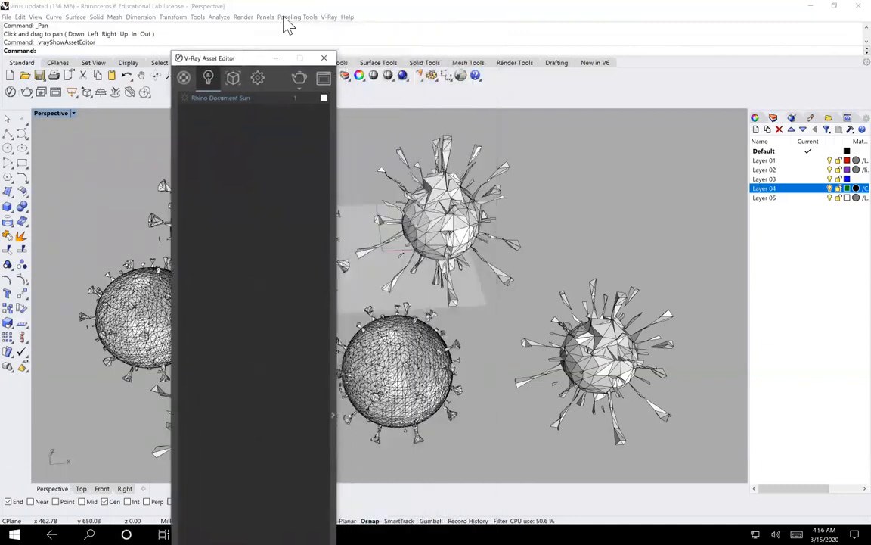
- Place a V-Ray dome light at a point beside the virus models, using Barce_Rooftop_C_3k as its texture
{"action": "left_click", "coordinate": [329, 16]}
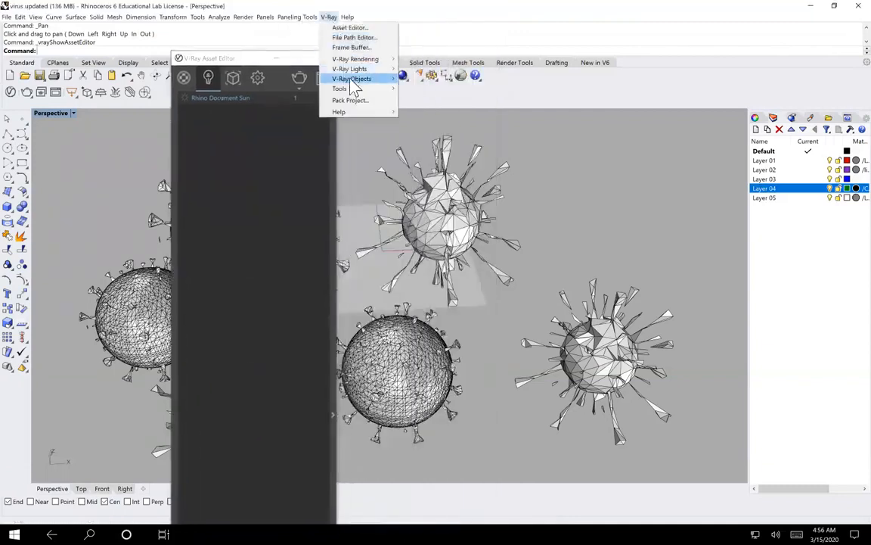
{"action": "mouse_move", "coordinate": [354, 70]}
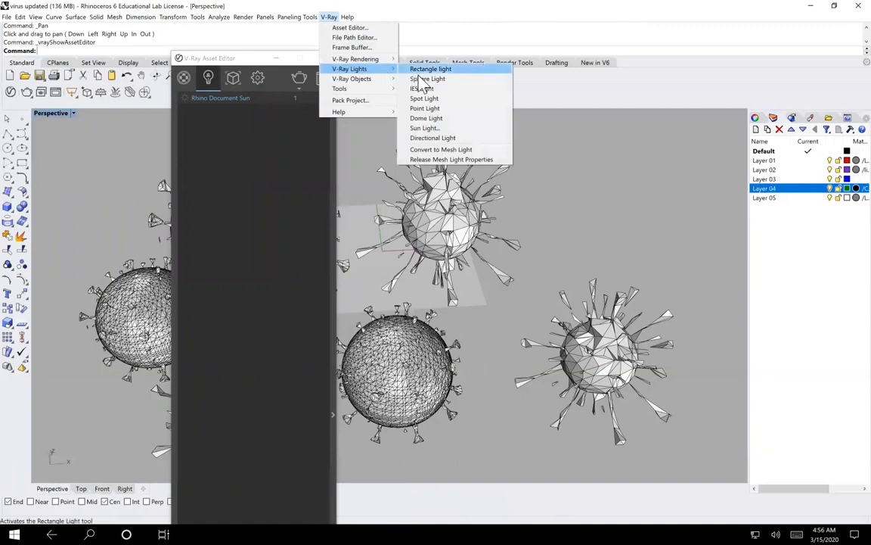
{"action": "left_click", "coordinate": [425, 120]}
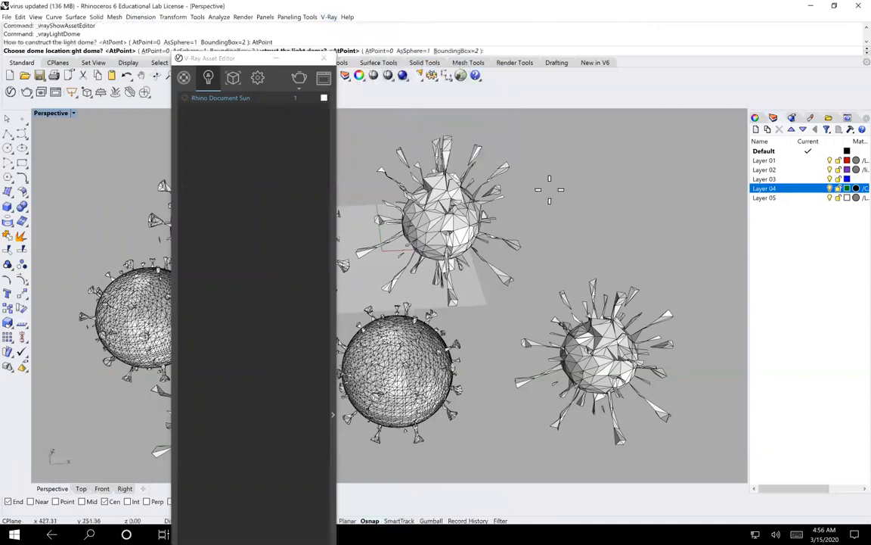
{"action": "left_click", "coordinate": [568, 219]}
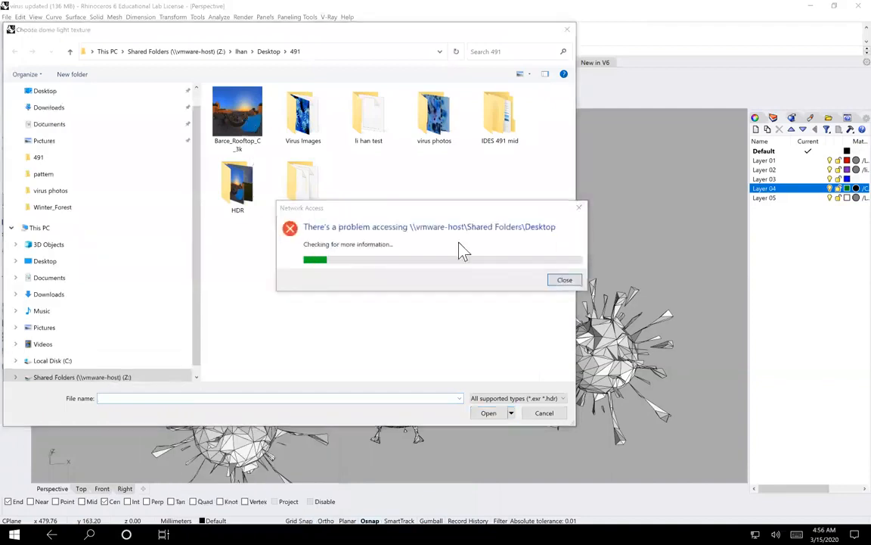
{"action": "left_click", "coordinate": [247, 124]}
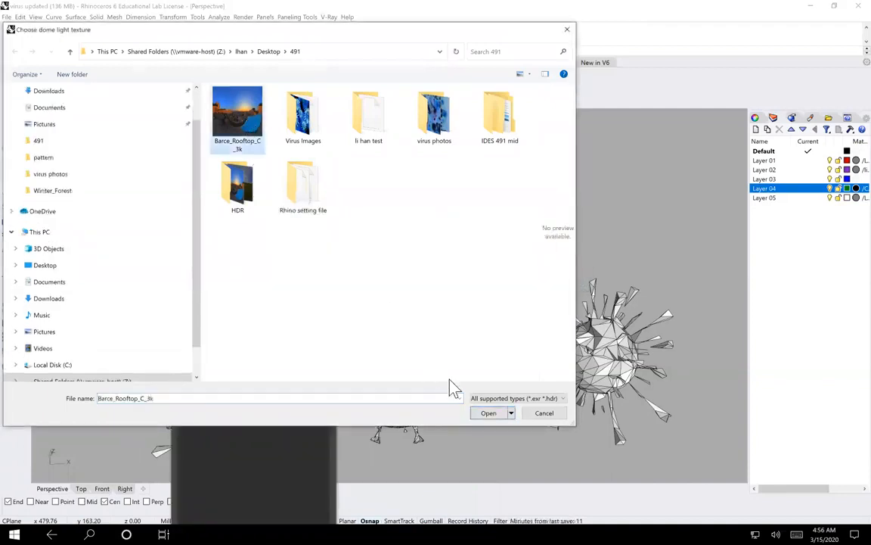
{"action": "left_click", "coordinate": [498, 412]}
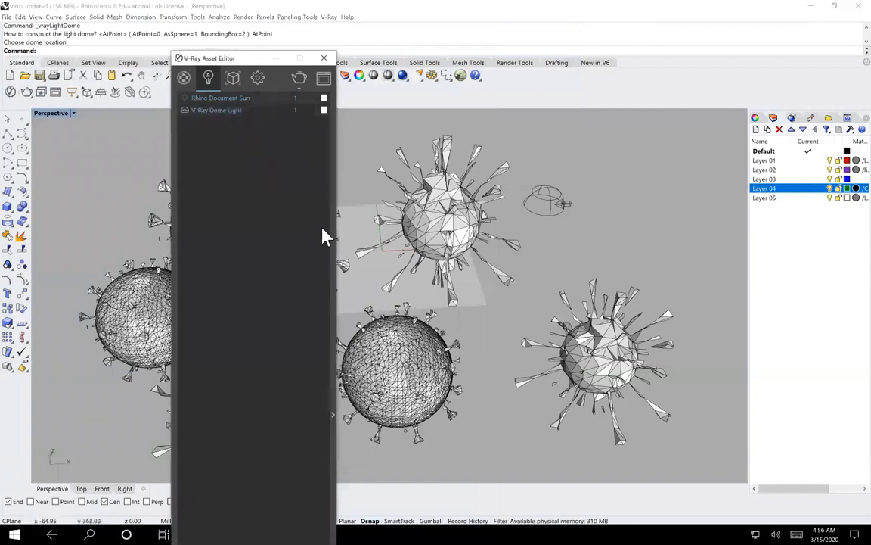
- Switch on the Rhino Document Sun in its light settings and expand the options of the V-Ray Dome Light
{"action": "left_click", "coordinate": [334, 417]}
{"action": "left_click_drag", "start_coordinate": [387, 63], "coordinate": [332, 67]}
{"action": "left_click", "coordinate": [478, 80]}
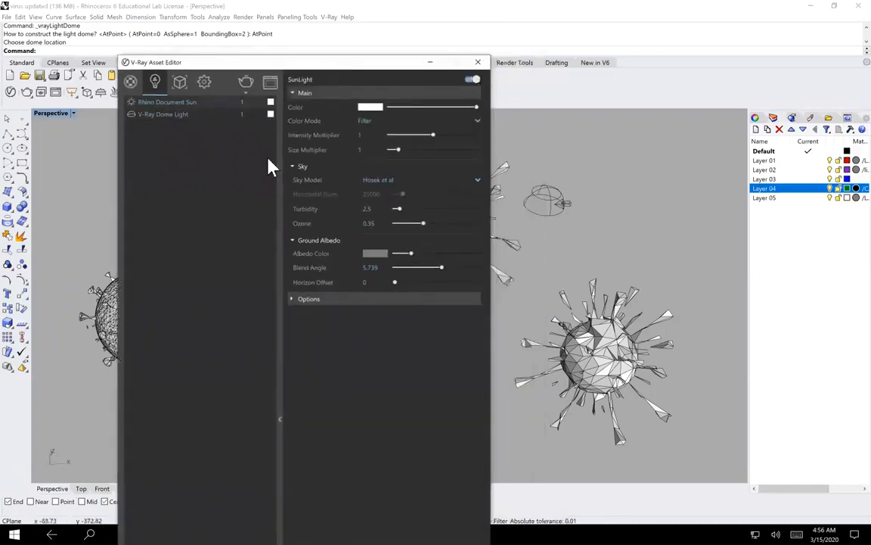
{"action": "left_click", "coordinate": [169, 117]}
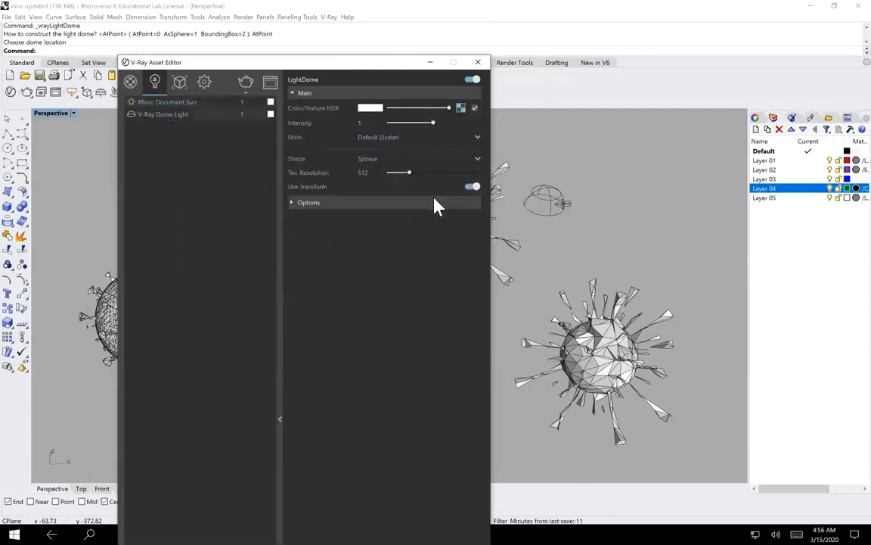
{"action": "left_click", "coordinate": [295, 205]}
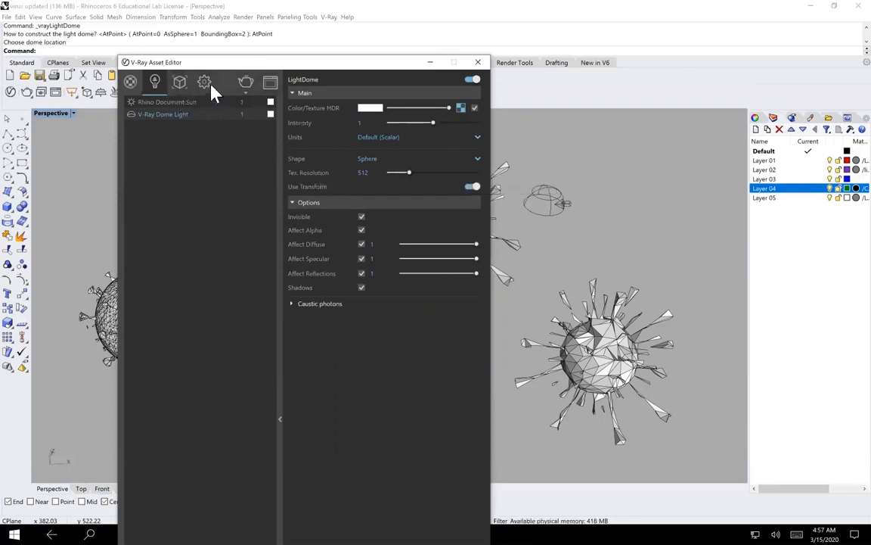
- Draw a V-Ray spot light cone in the Front view, above and beside the virus group and aimed toward it
{"action": "left_click_drag", "start_coordinate": [220, 59], "coordinate": [187, 62]}
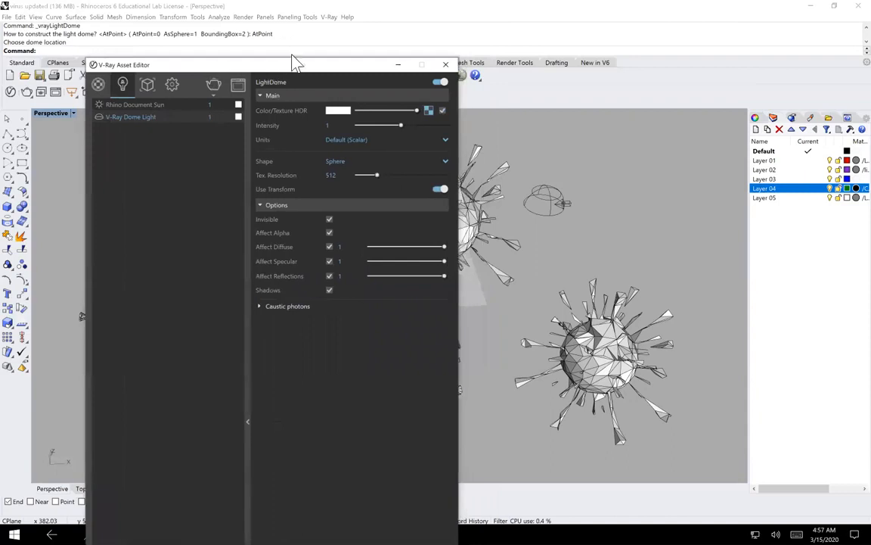
{"action": "left_click", "coordinate": [330, 17]}
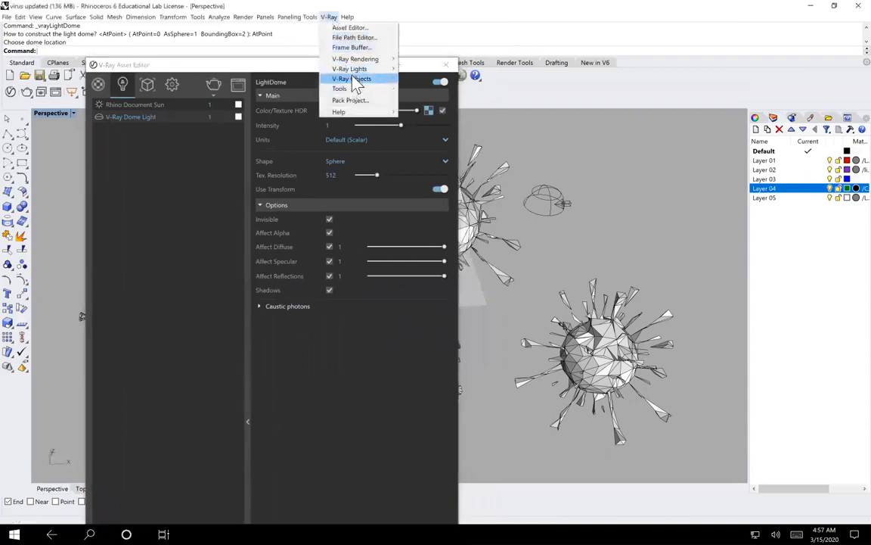
{"action": "mouse_move", "coordinate": [354, 70]}
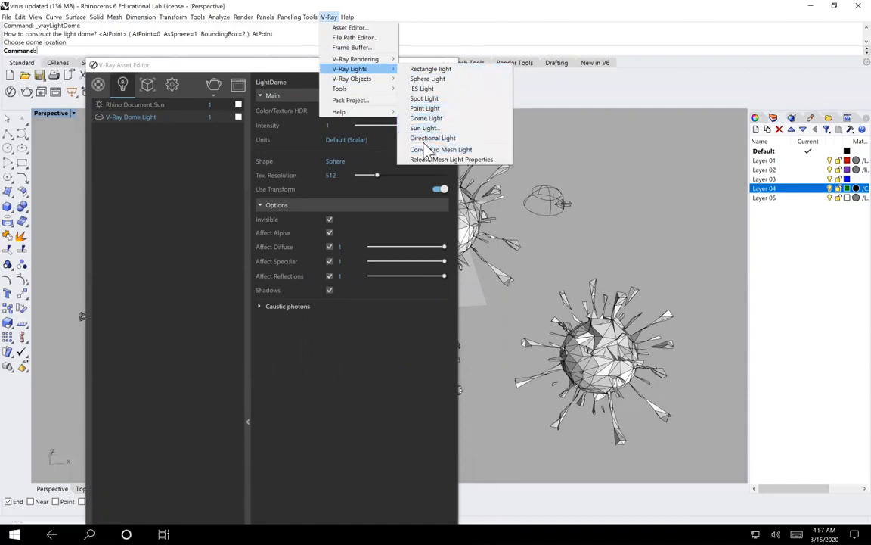
{"action": "left_click", "coordinate": [424, 99]}
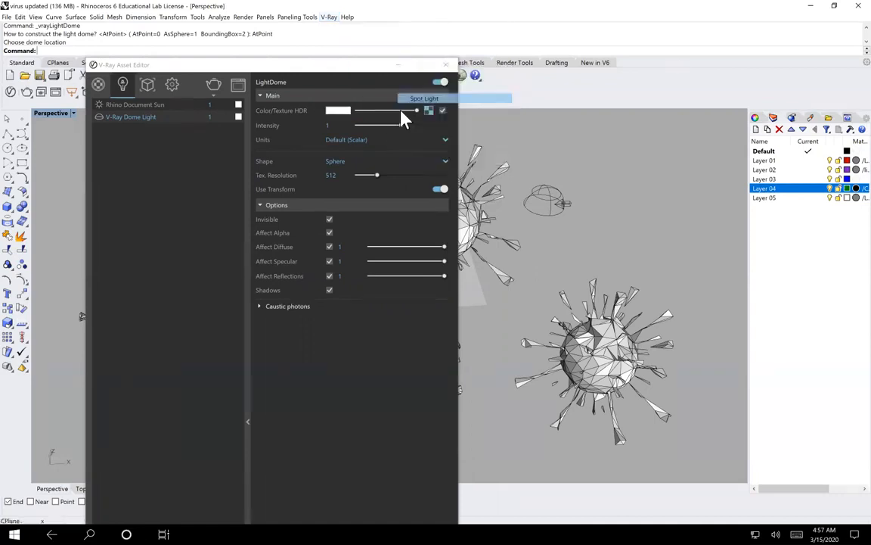
{"action": "left_click", "coordinate": [401, 65]}
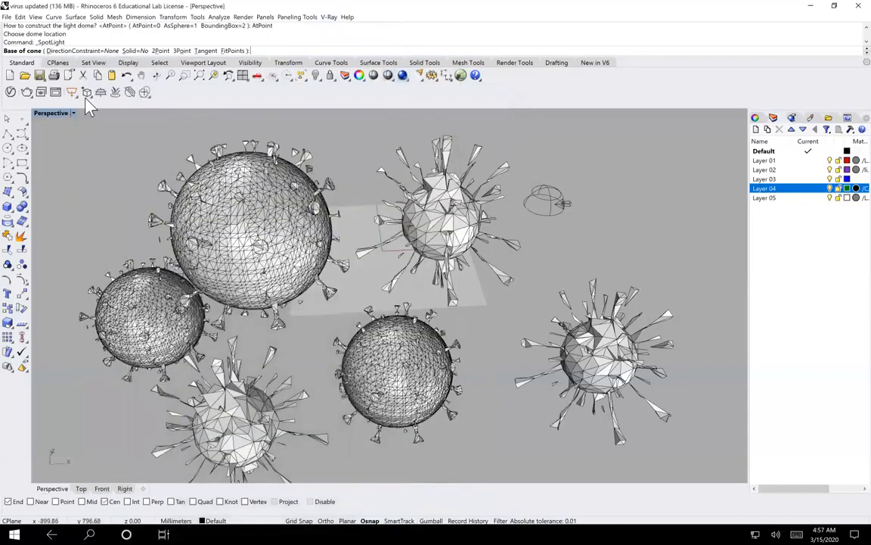
{"action": "double_click", "coordinate": [62, 113]}
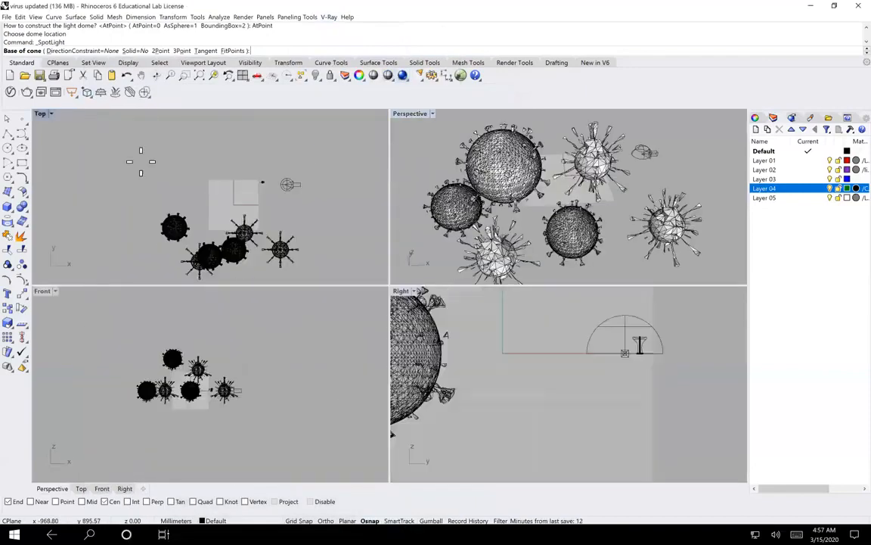
{"action": "left_click", "coordinate": [250, 354]}
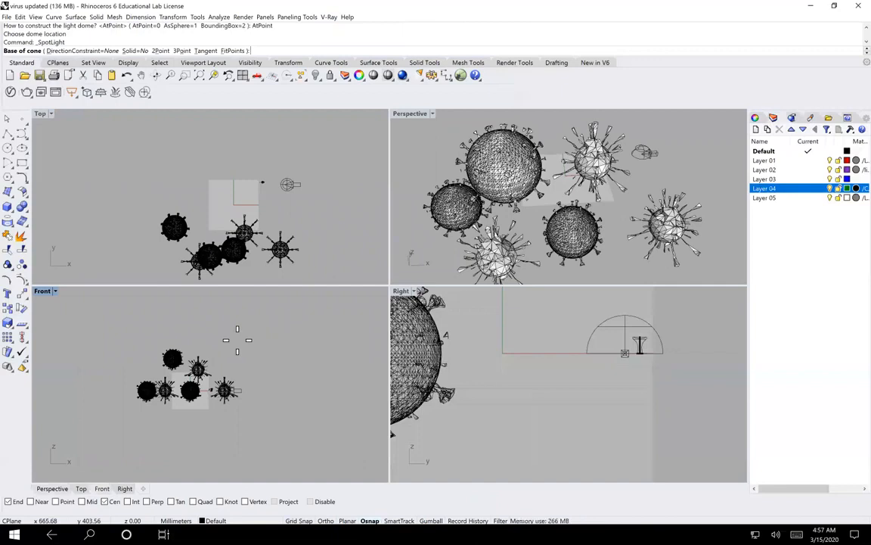
{"action": "left_click", "coordinate": [262, 328]}
{"action": "left_click", "coordinate": [296, 318]}
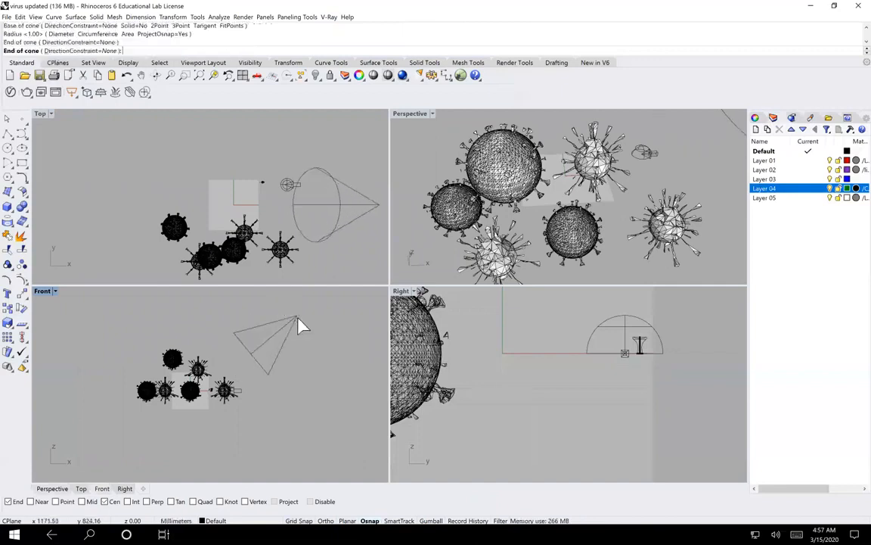
- Move the spot light to the virus group and rotate it in the Top view so it shines on the viruses from the front
{"action": "left_click_drag", "start_coordinate": [297, 322], "coordinate": [344, 259]}
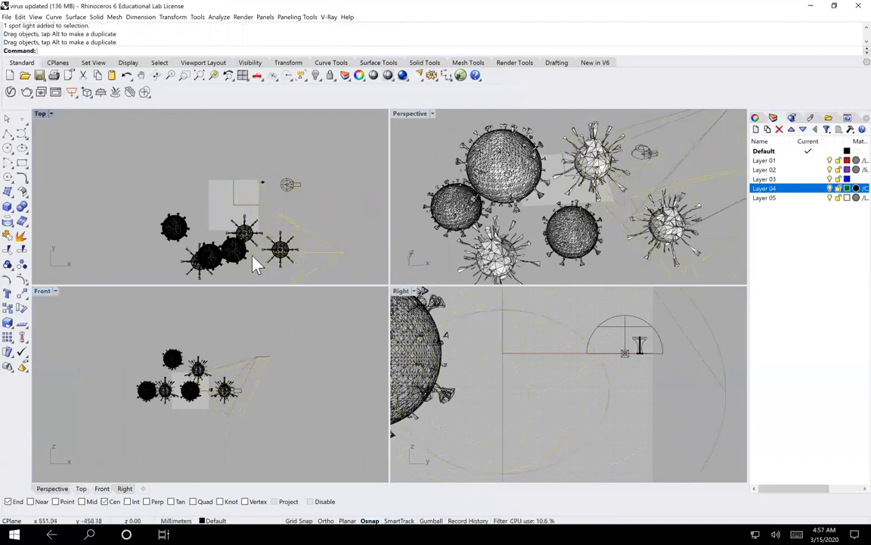
{"action": "left_click", "coordinate": [21, 308]}
{"action": "left_click", "coordinate": [274, 209]}
{"action": "left_click", "coordinate": [337, 222]}
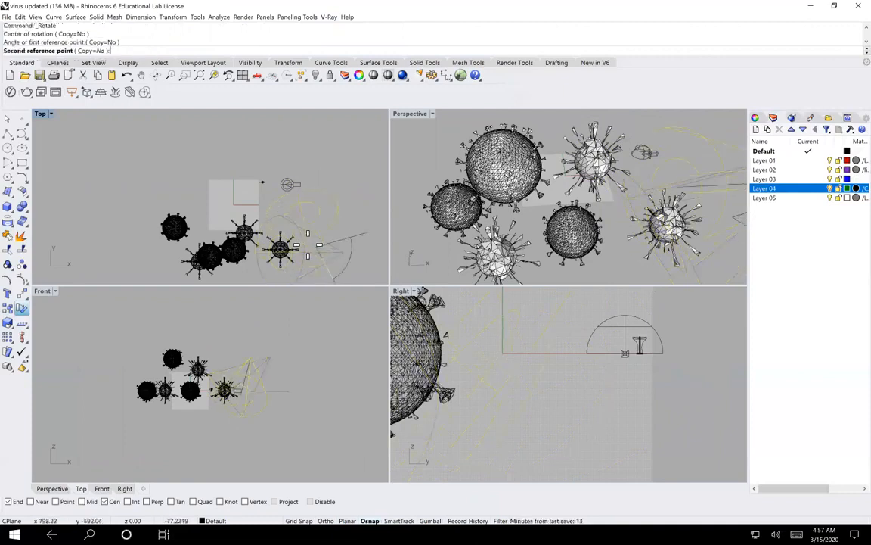
{"action": "left_click", "coordinate": [316, 227]}
{"action": "left_click_drag", "start_coordinate": [312, 236], "coordinate": [252, 271]}
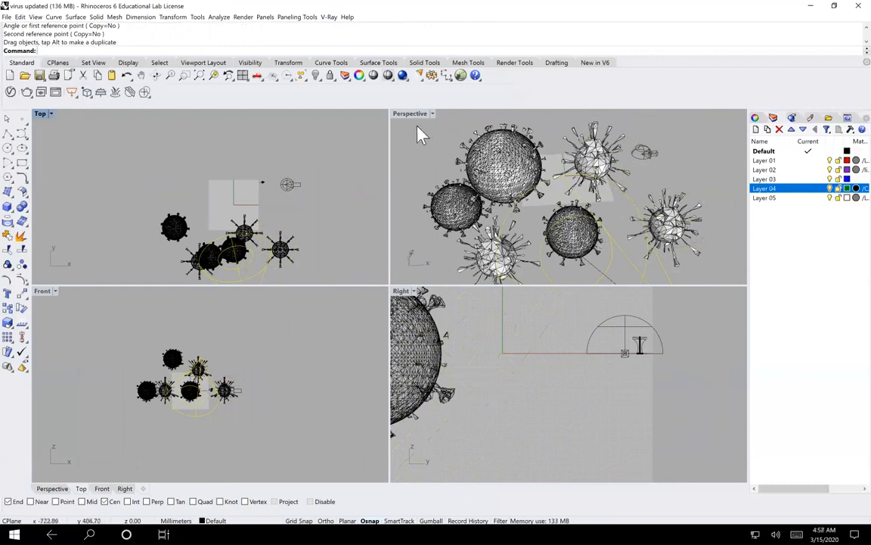
{"action": "scroll", "coordinate": [528, 391], "scroll_direction": "down", "scroll_amount": 3}
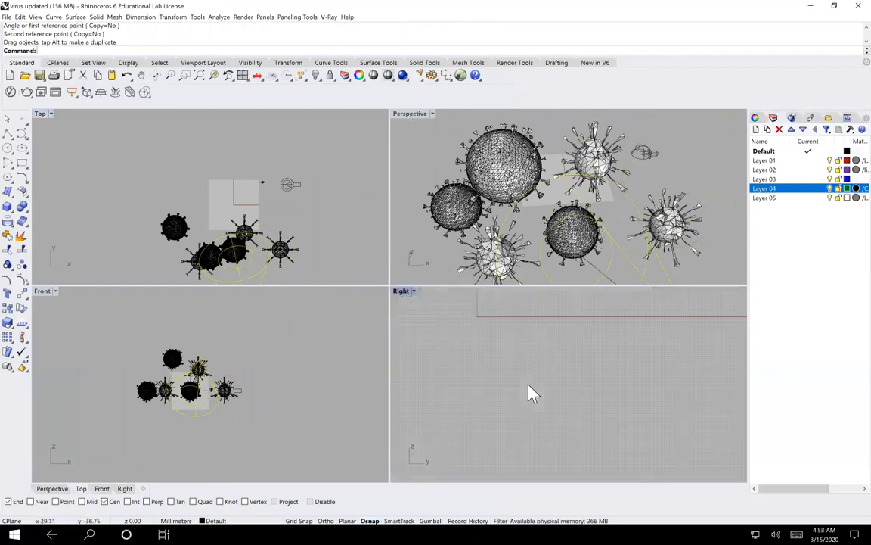
{"action": "scroll", "coordinate": [532, 393], "scroll_direction": "down", "scroll_amount": 3}
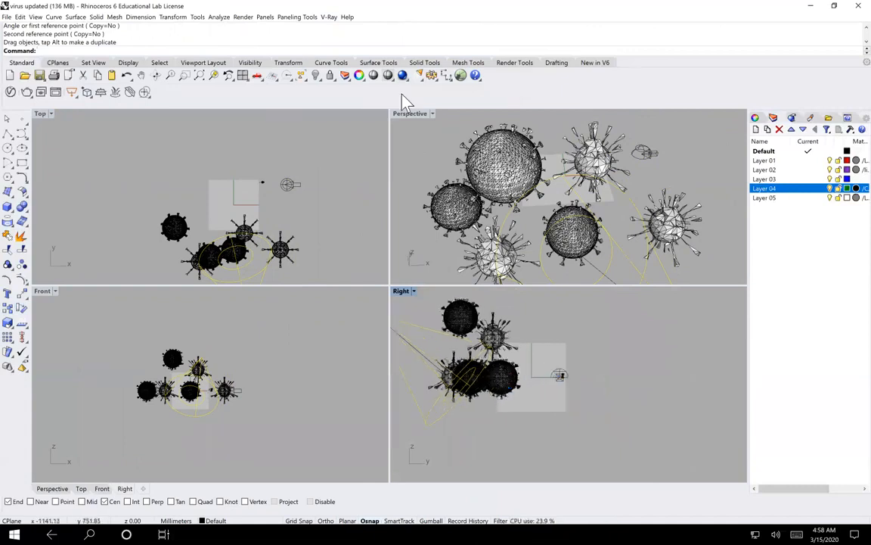
{"action": "double_click", "coordinate": [413, 118]}
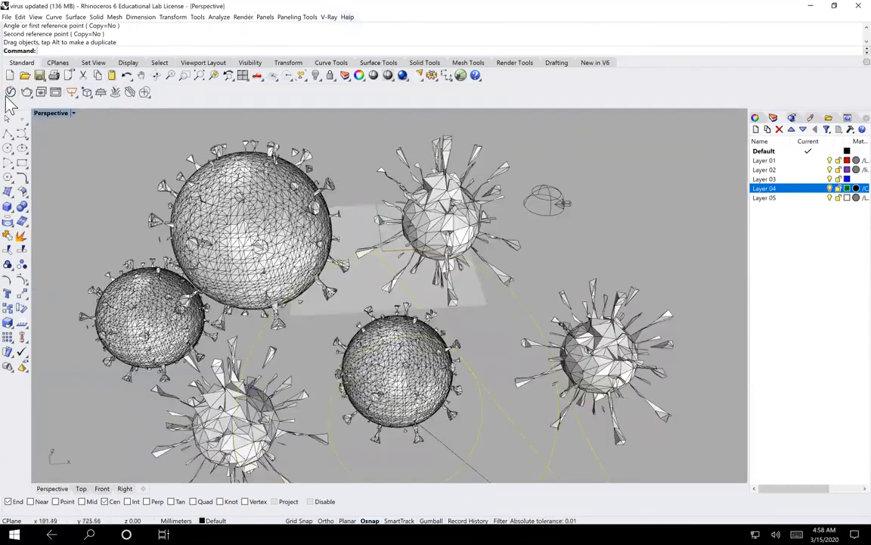
- Set the V-Ray Spot Light's color to purple with hue 0.791, saturation 0.92 and value 0.952
{"action": "left_click", "coordinate": [11, 92]}
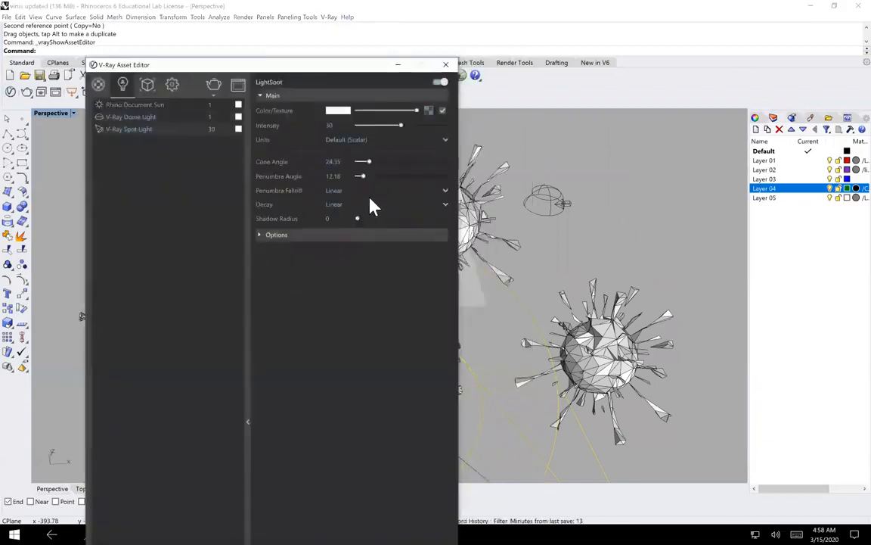
{"action": "left_click_drag", "start_coordinate": [276, 63], "coordinate": [301, 86]}
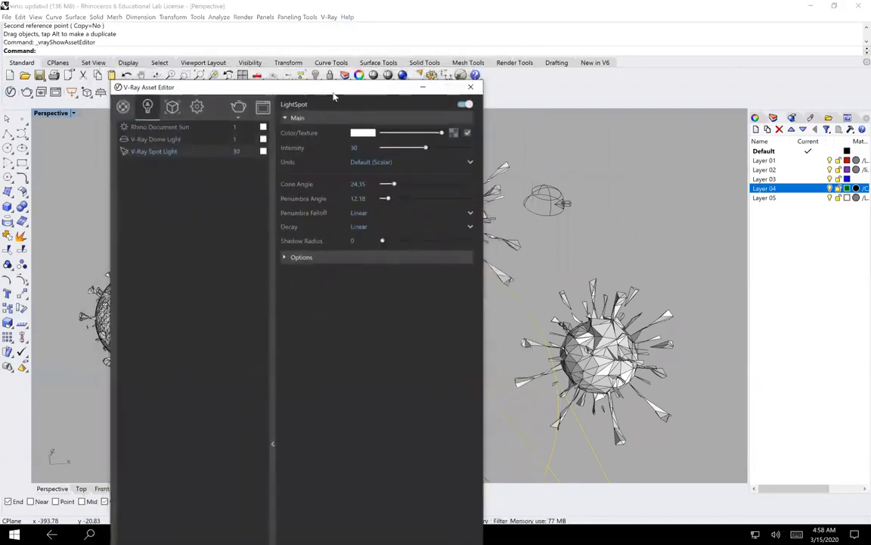
{"action": "left_click", "coordinate": [362, 132]}
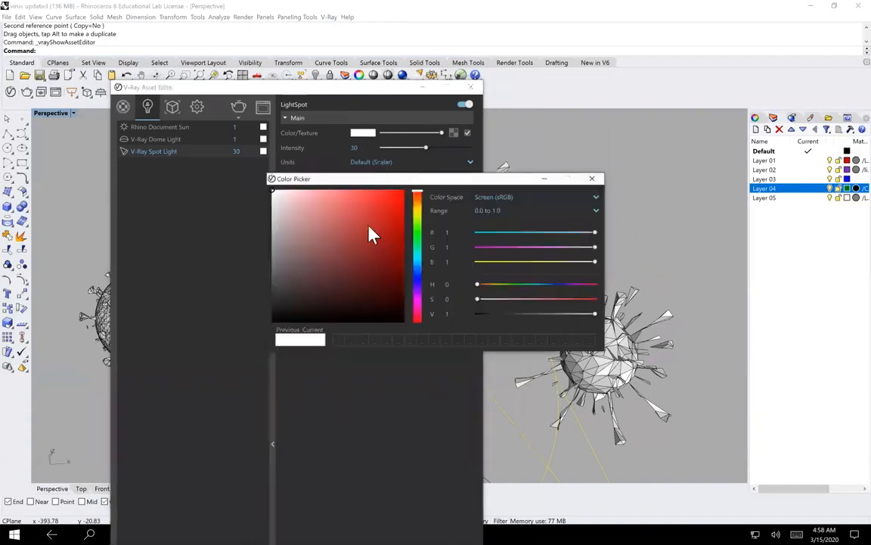
{"action": "left_click", "coordinate": [416, 297]}
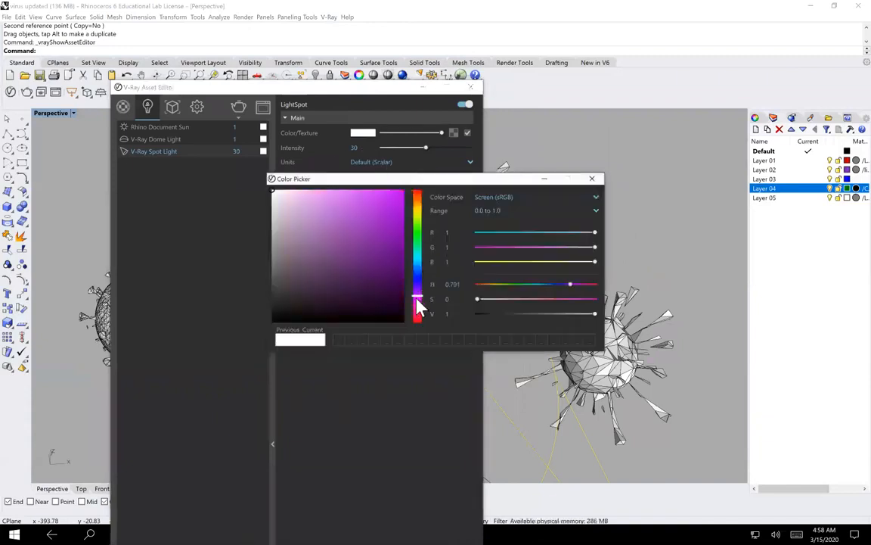
{"action": "left_click", "coordinate": [394, 197]}
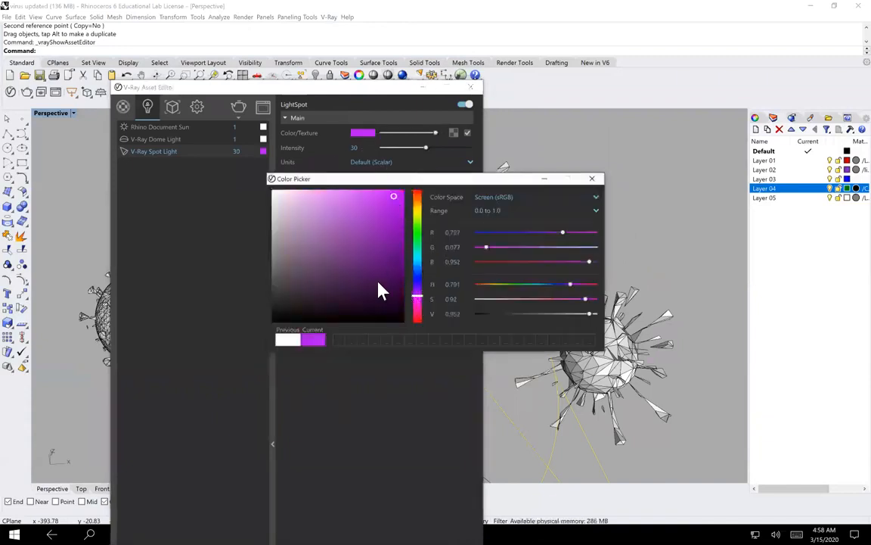
{"action": "left_click", "coordinate": [591, 179]}
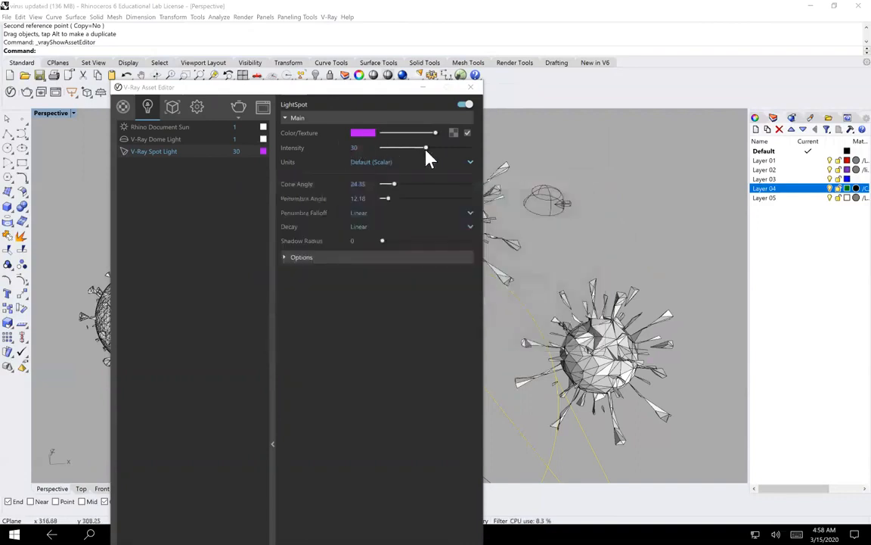
- Set the V-Ray Spot Light's intensity to 15 and its penumbra angle to 46.08
{"action": "left_click_drag", "start_coordinate": [426, 149], "coordinate": [409, 149]}
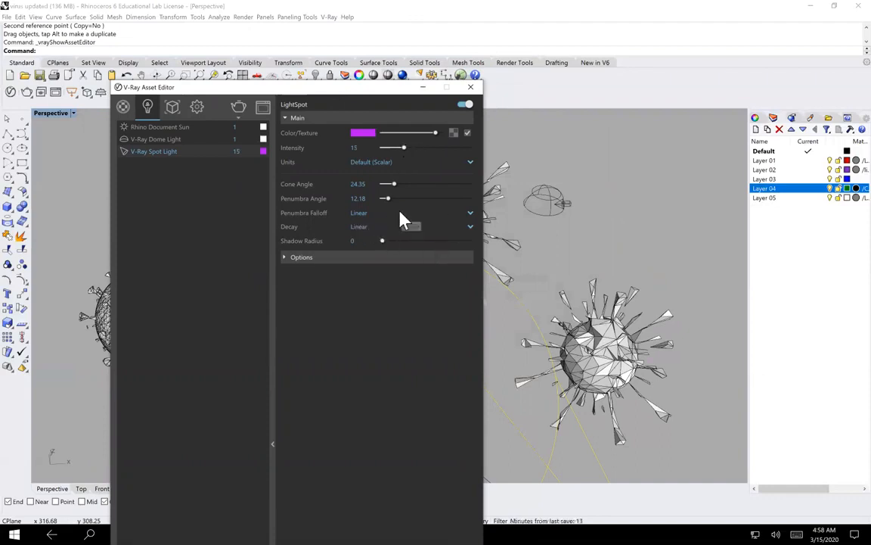
{"action": "mouse_move", "coordinate": [389, 199]}
{"action": "left_mouse_down"}
{"action": "mouse_move", "coordinate": [405, 199]}
{"action": "mouse_move", "coordinate": [399, 190]}
{"action": "left_mouse_up"}
{"action": "left_click_drag", "start_coordinate": [333, 90], "coordinate": [497, 84]}
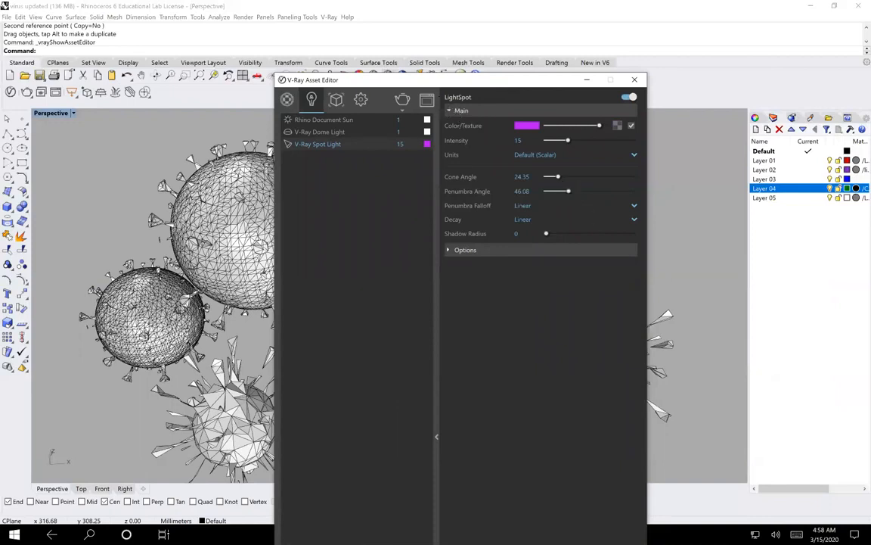
{"action": "left_click_drag", "start_coordinate": [389, 80], "coordinate": [575, 109]}
- Return to the four-viewport layout, set the spot light's cone angle to 25.64 and expand its options
{"action": "double_click", "coordinate": [62, 118]}
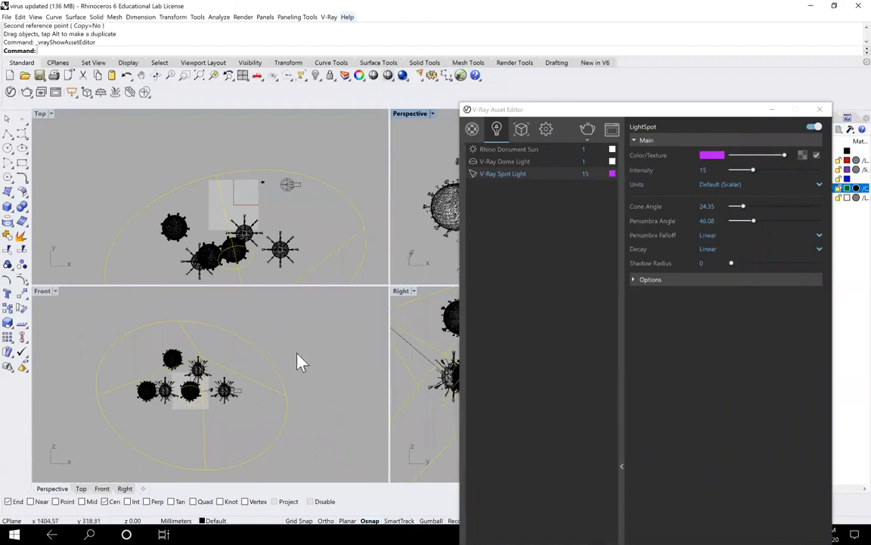
{"action": "left_click", "coordinate": [418, 381]}
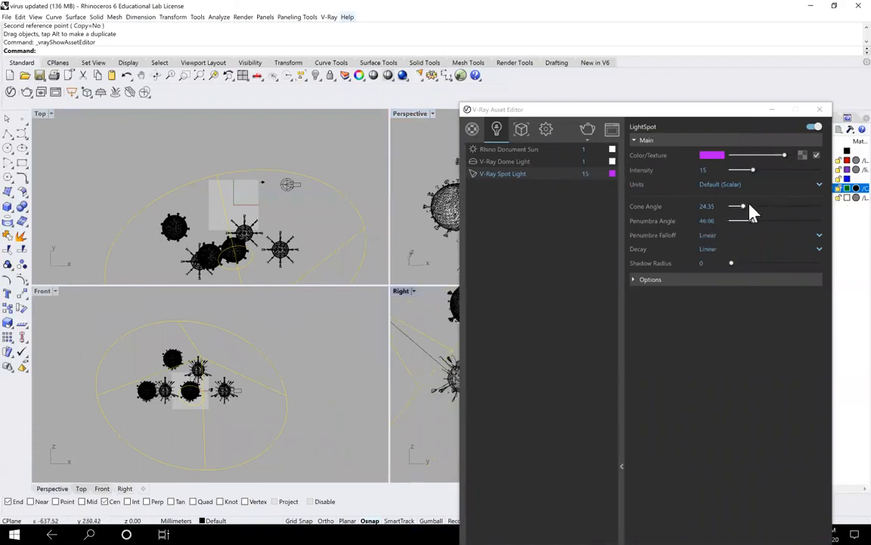
{"action": "left_click_drag", "start_coordinate": [745, 206], "coordinate": [746, 207]}
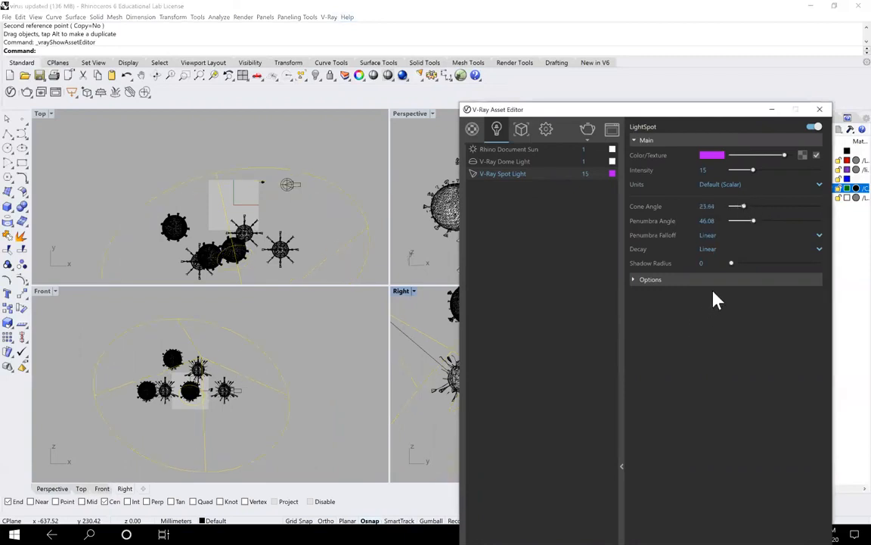
{"action": "left_click", "coordinate": [637, 281]}
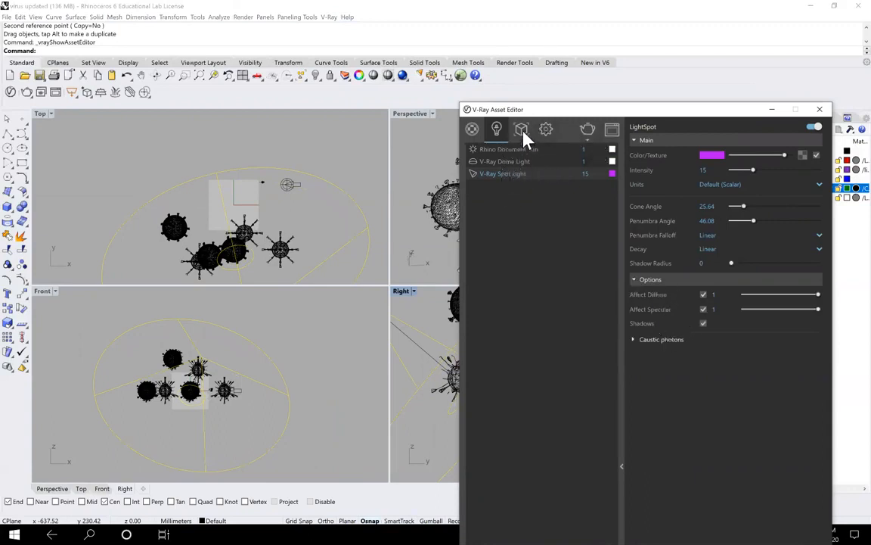
- Change the LED_SuperBlue material's light color to magenta with hue 0.818, saturation 1 and value 1
{"action": "left_click", "coordinate": [546, 130]}
{"action": "left_click_drag", "start_coordinate": [596, 108], "coordinate": [482, 100]}
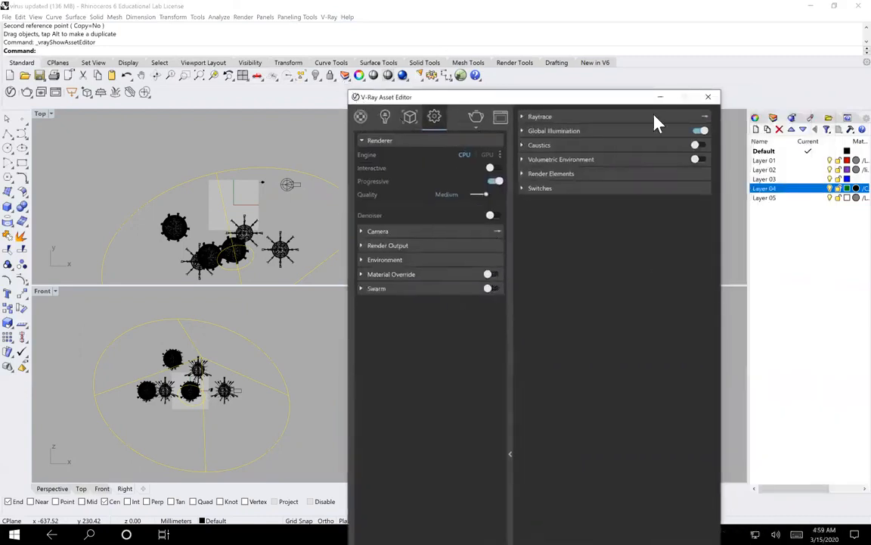
{"action": "left_click", "coordinate": [360, 116]}
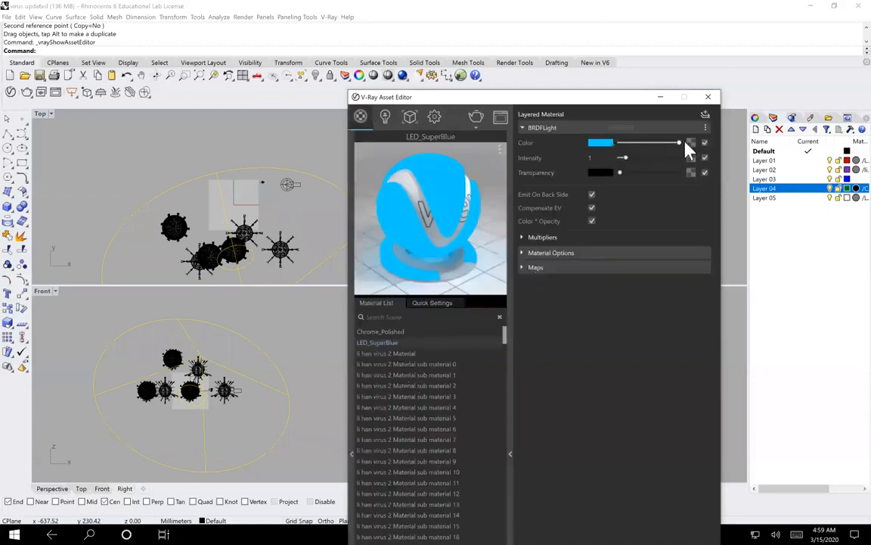
{"action": "left_click", "coordinate": [605, 142]}
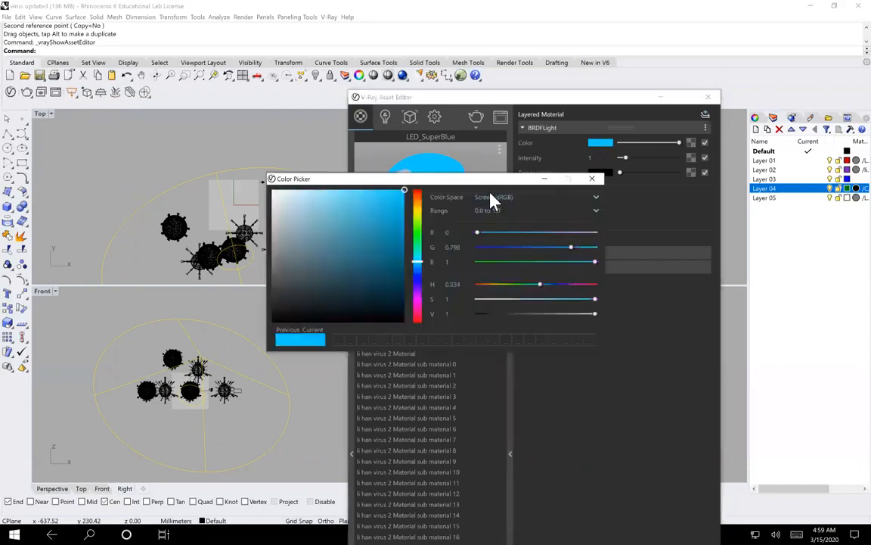
{"action": "left_click", "coordinate": [416, 300]}
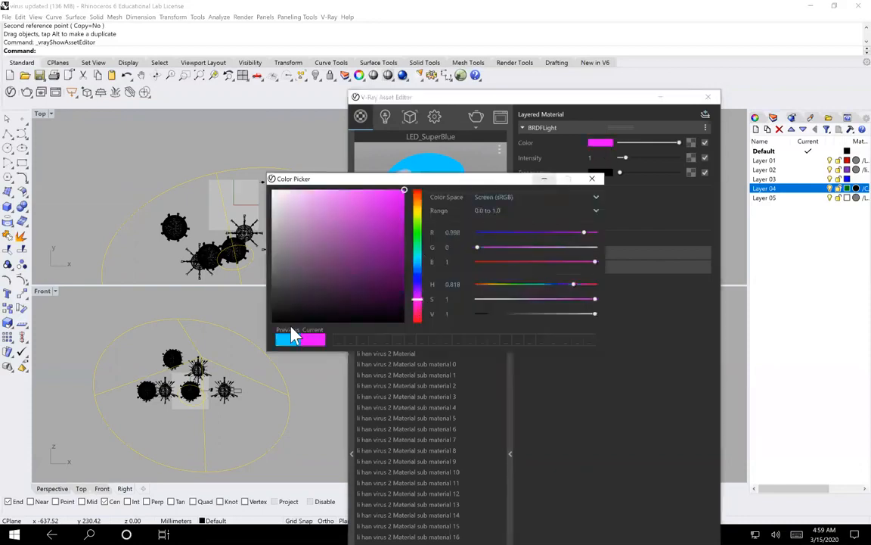
{"action": "left_click", "coordinate": [592, 179]}
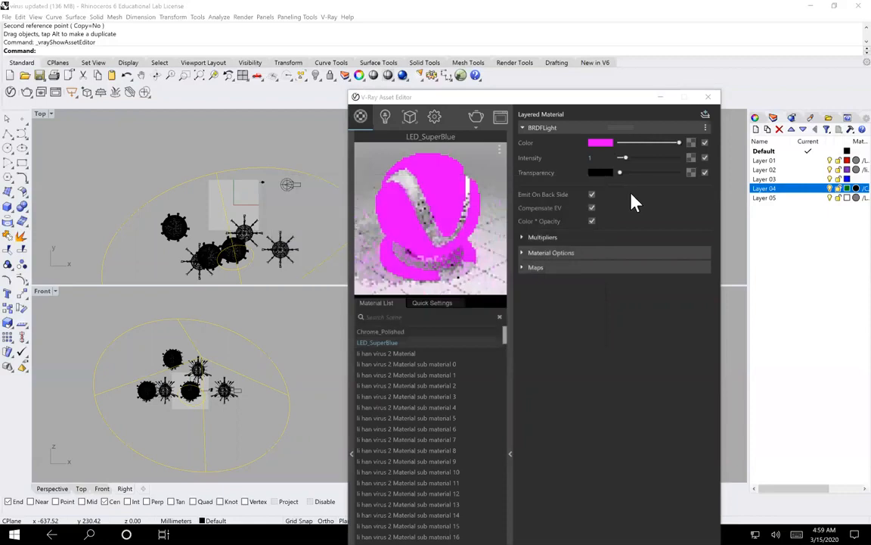
- Set LED_SuperBlue's intensity to 3.6, raise its transparency to near white and expand its material options
{"action": "left_click_drag", "start_coordinate": [624, 158], "coordinate": [642, 157]}
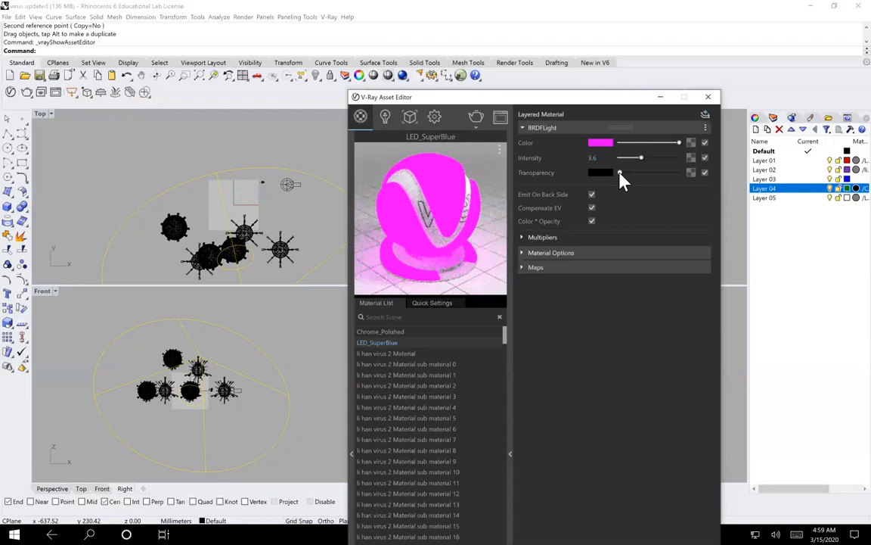
{"action": "left_click_drag", "start_coordinate": [621, 173], "coordinate": [668, 175]}
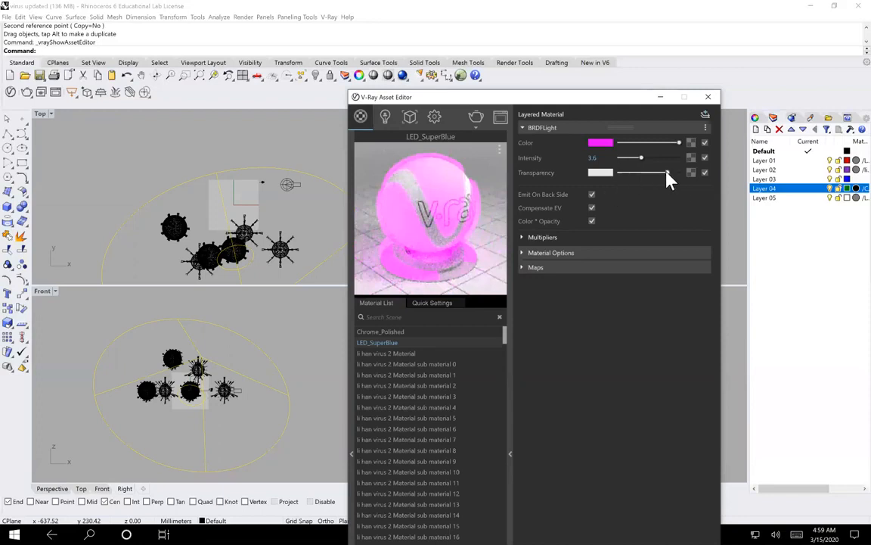
{"action": "left_click_drag", "start_coordinate": [668, 174], "coordinate": [620, 174]}
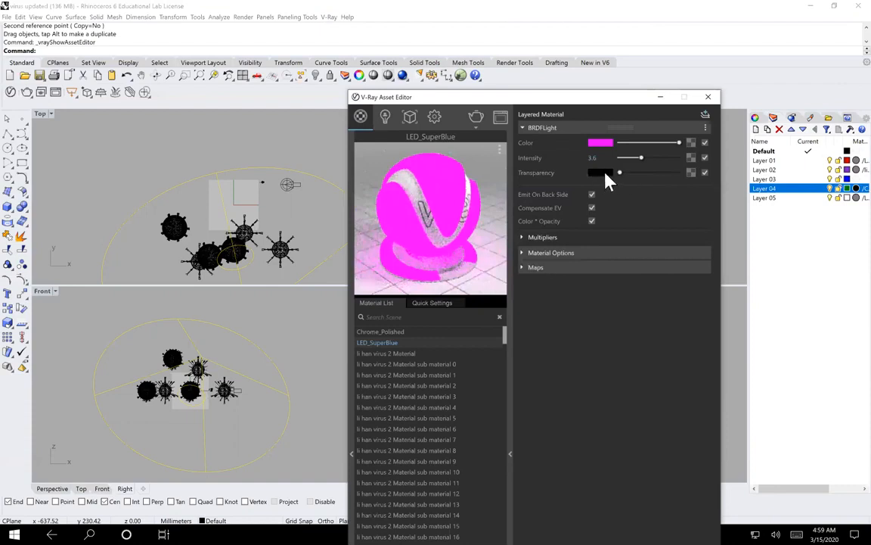
{"action": "left_click_drag", "start_coordinate": [622, 173], "coordinate": [689, 177]}
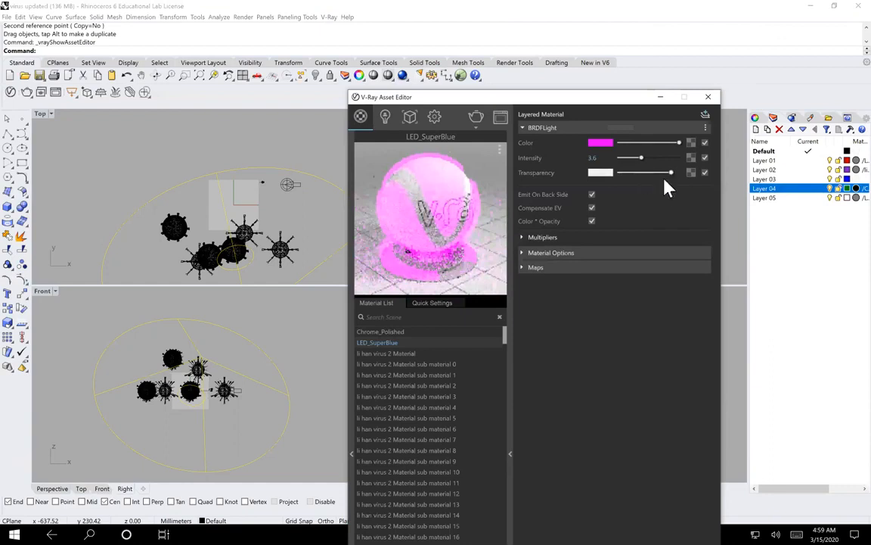
{"action": "left_click", "coordinate": [526, 255]}
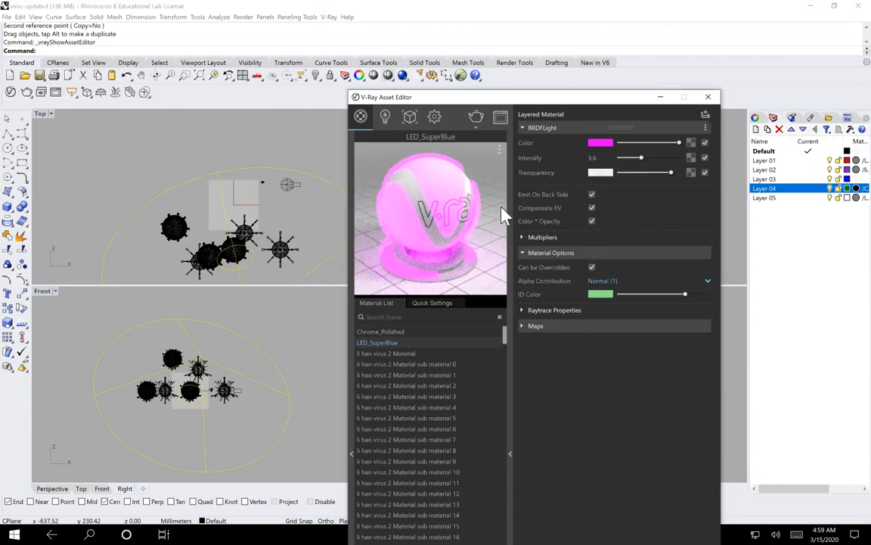
- Apply the Chrome_Polished material to Layer 05
{"action": "left_click", "coordinate": [382, 333]}
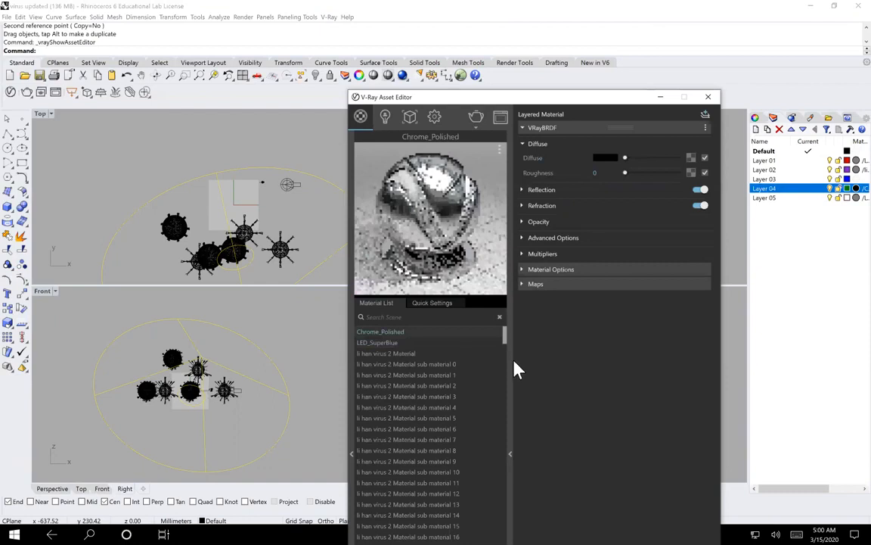
{"action": "right_click", "coordinate": [390, 333]}
{"action": "mouse_move", "coordinate": [422, 367]}
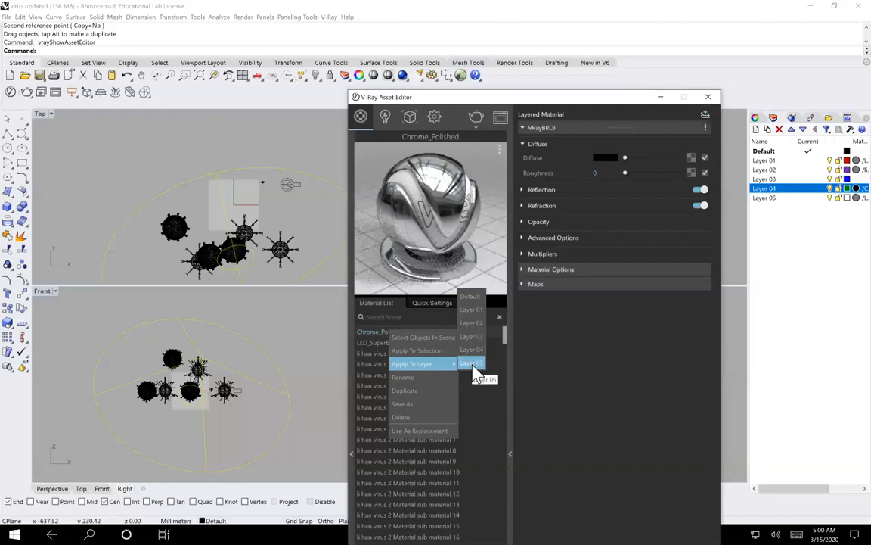
{"action": "left_click", "coordinate": [474, 364]}
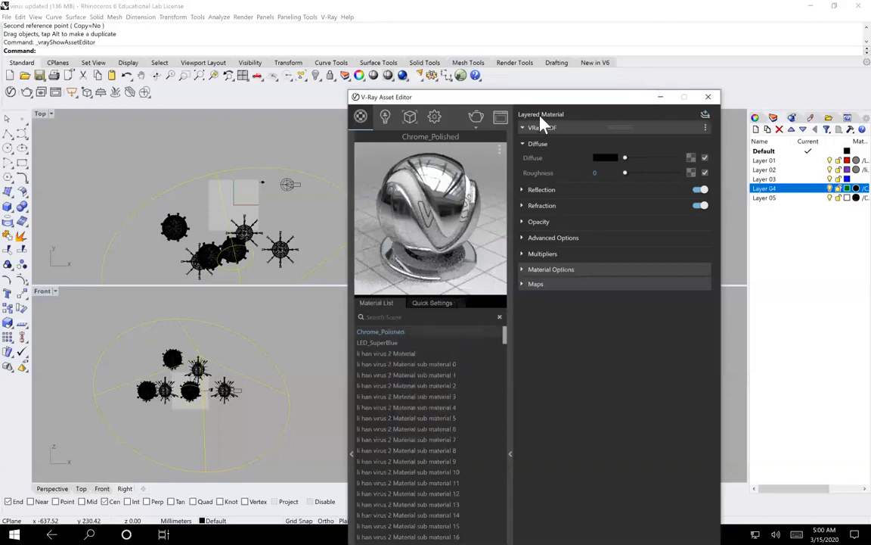
{"action": "left_click_drag", "start_coordinate": [500, 96], "coordinate": [419, 100]}
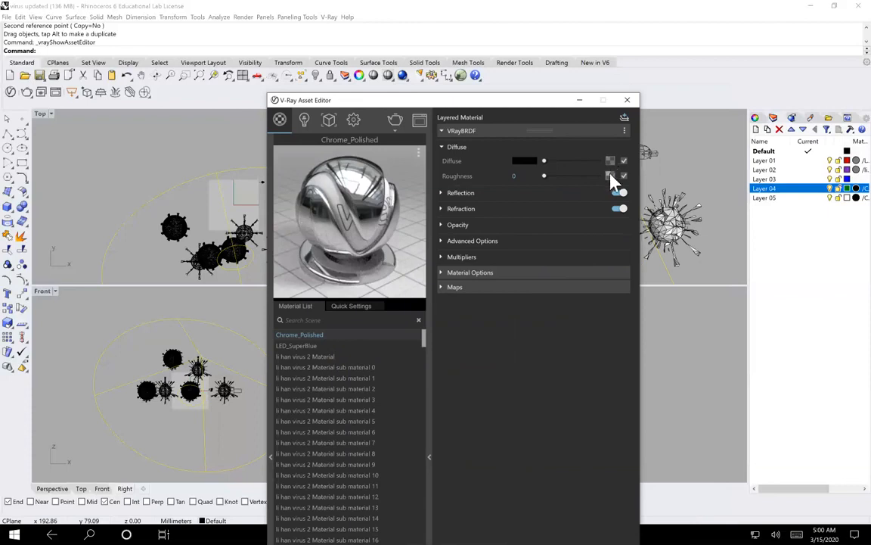
- Expand Chrome_Polished's reflection settings and test the reflection color at black before returning it to near white
{"action": "left_click", "coordinate": [469, 194]}
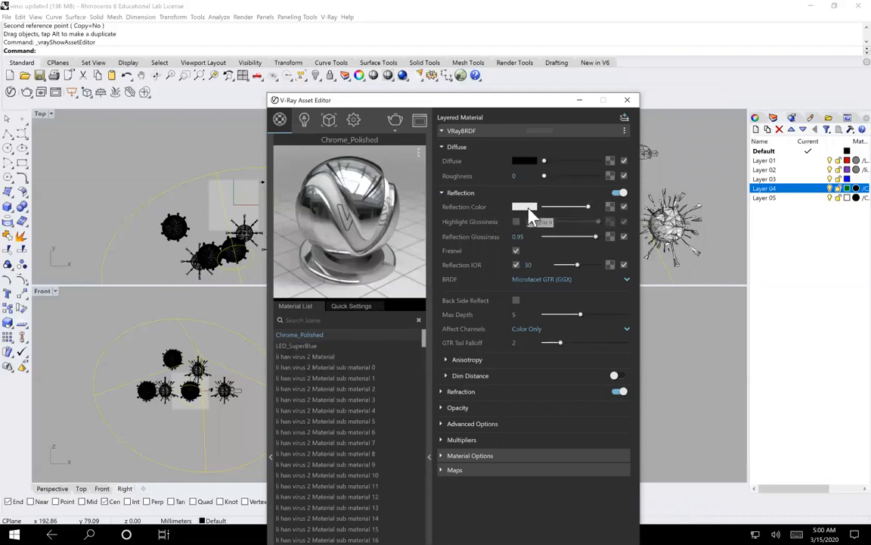
{"action": "left_click_drag", "start_coordinate": [589, 206], "coordinate": [543, 206]}
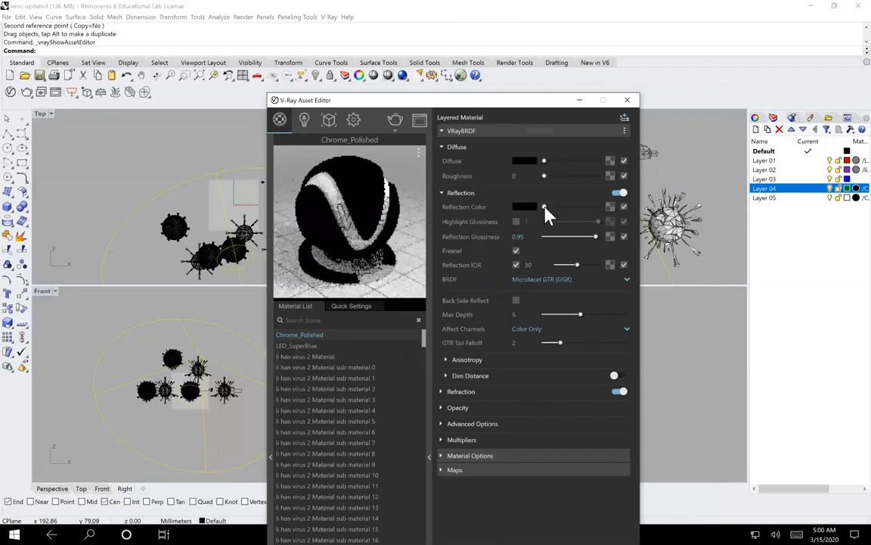
{"action": "left_click_drag", "start_coordinate": [544, 208], "coordinate": [589, 207]}
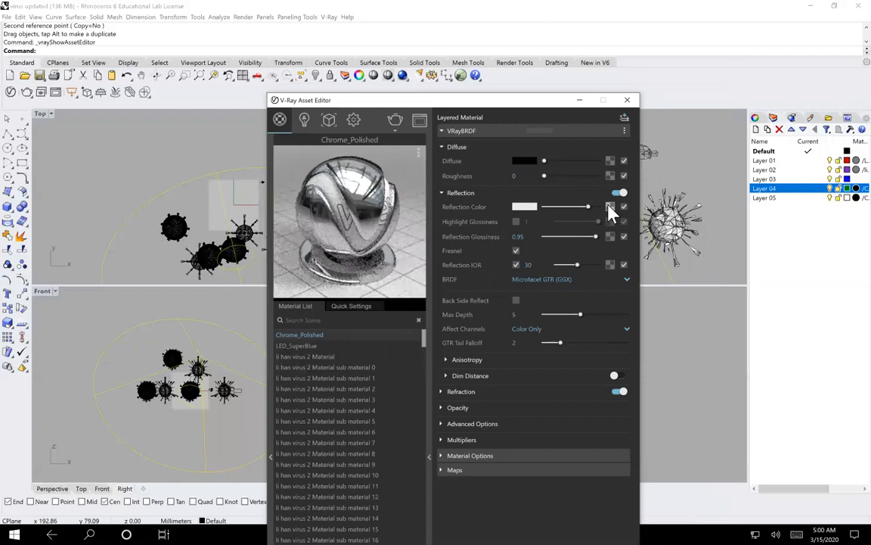
- Shorten the asset editor window so it fits on screen, and leave the reflection color's texture list without choosing a texture
{"action": "left_click", "coordinate": [613, 208]}
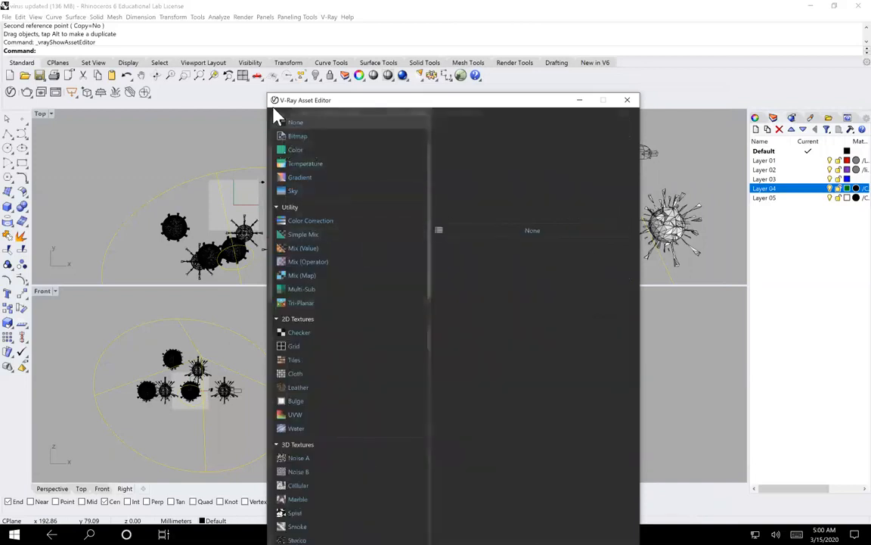
{"action": "left_click_drag", "start_coordinate": [313, 104], "coordinate": [283, 9]}
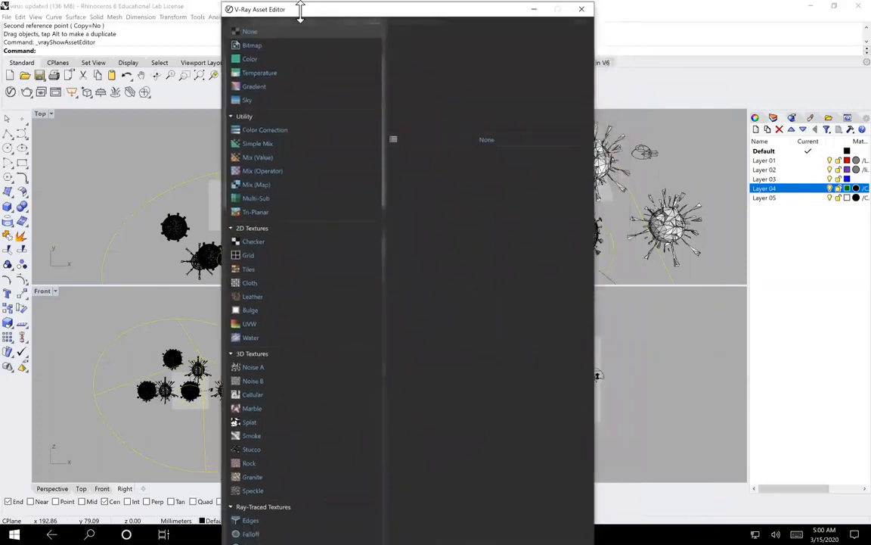
{"action": "left_click_drag", "start_coordinate": [300, 11], "coordinate": [340, 59]}
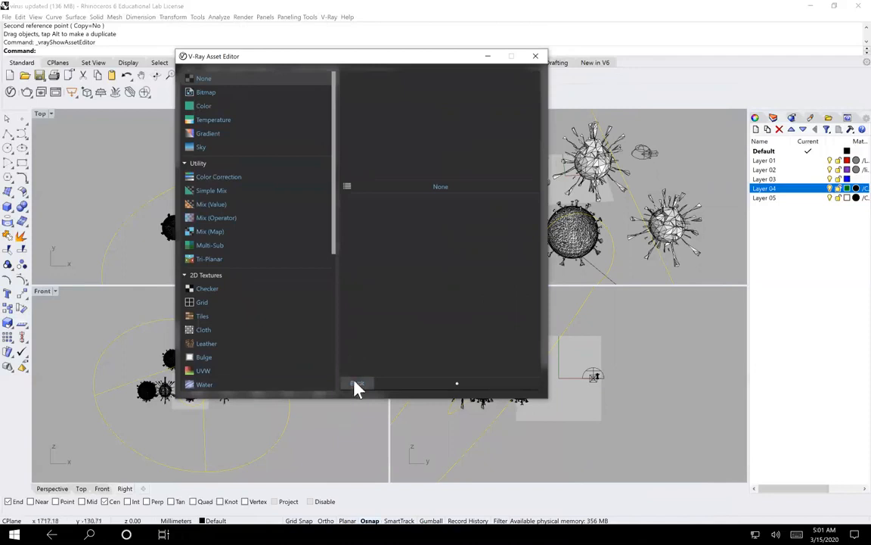
{"action": "left_click", "coordinate": [356, 382]}
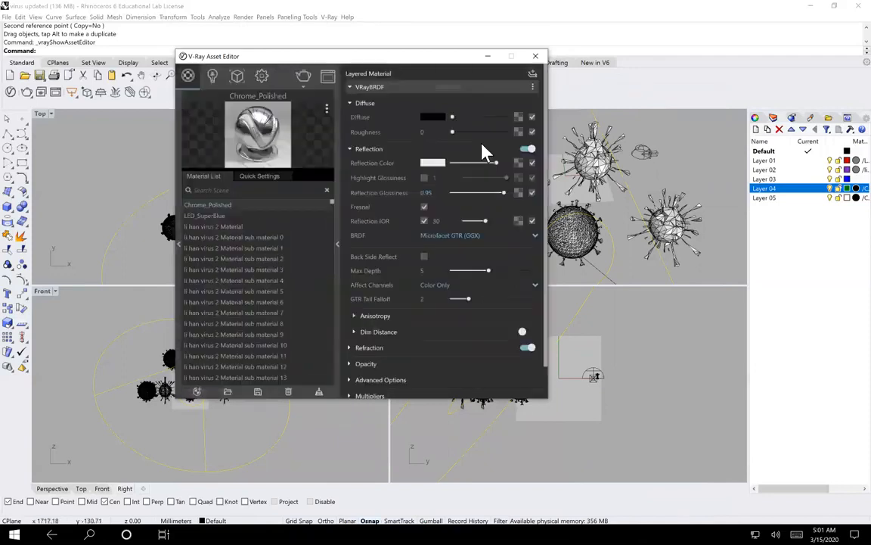
- Assign the image IB0A9982 from the virus photos folder as a bitmap texture on Chrome_Polished's reflection color
{"action": "left_click", "coordinate": [519, 163]}
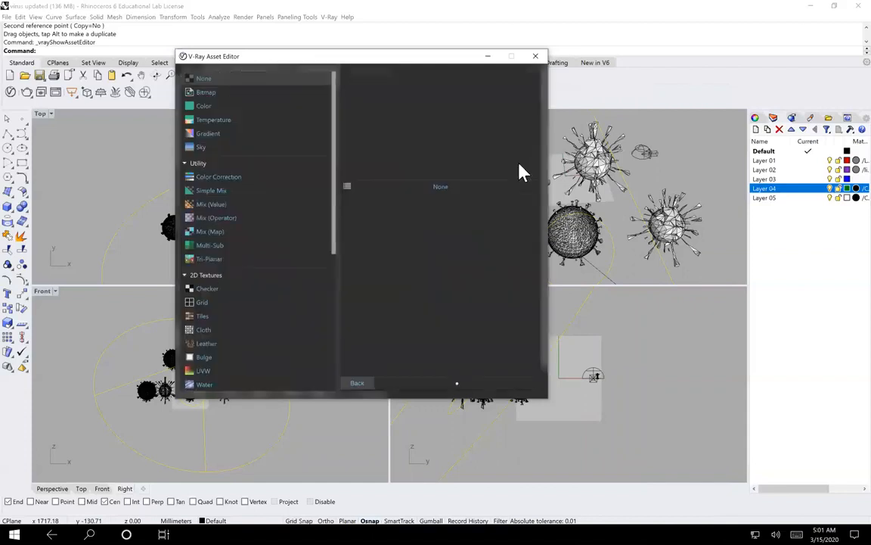
{"action": "left_click", "coordinate": [219, 94]}
{"action": "left_click", "coordinate": [533, 222]}
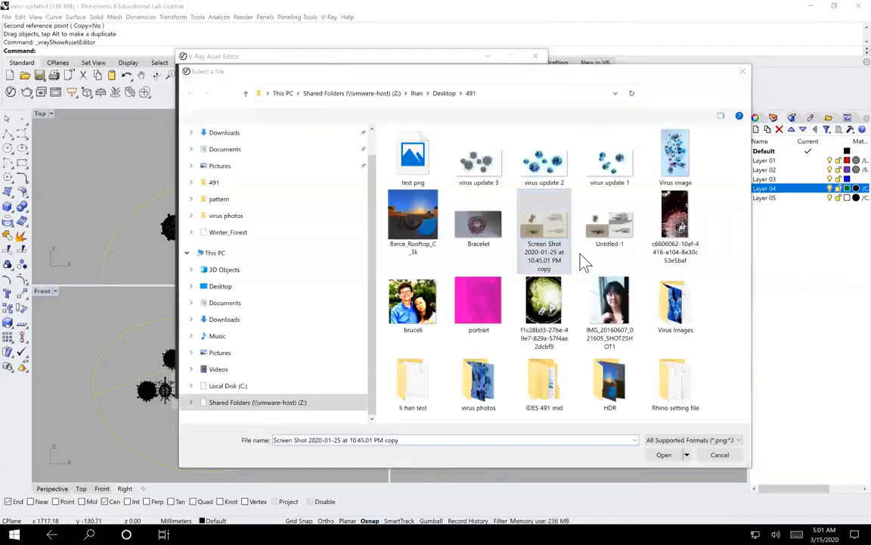
{"action": "left_click", "coordinate": [580, 207]}
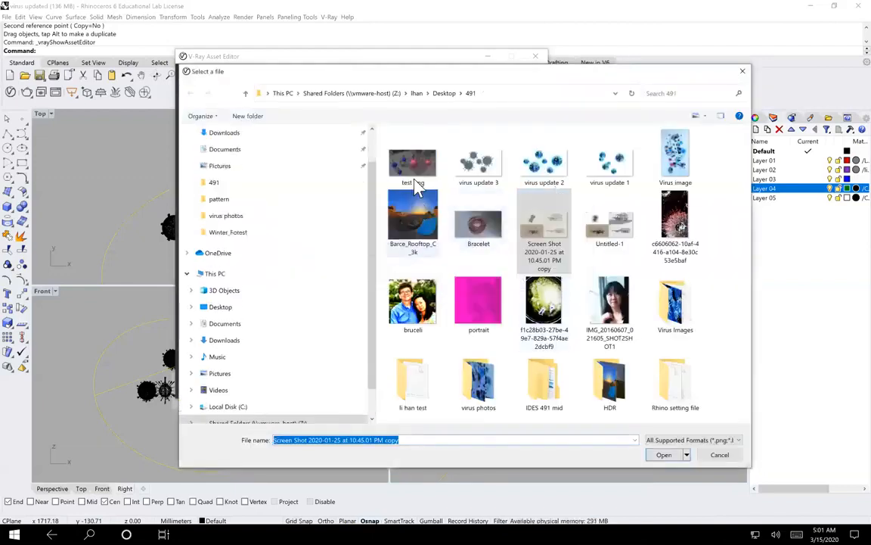
{"action": "left_click", "coordinate": [673, 160]}
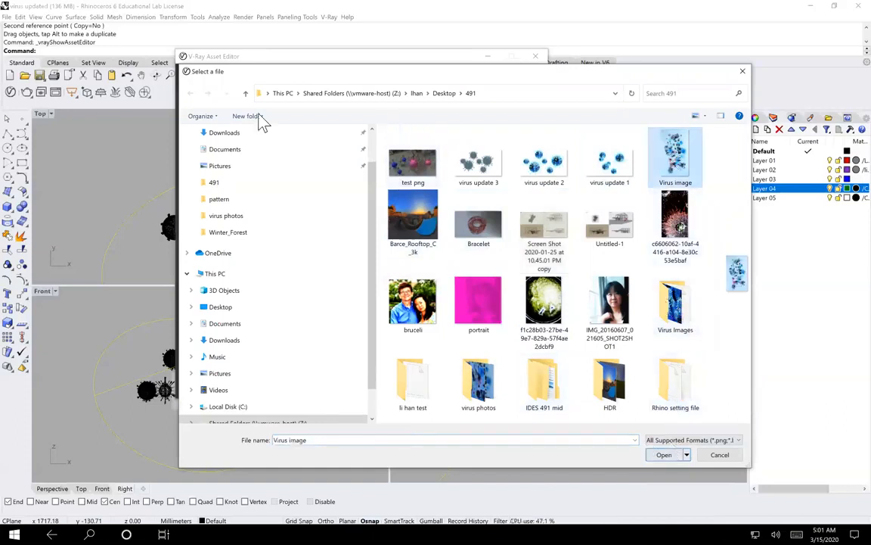
{"action": "left_click", "coordinate": [482, 389]}
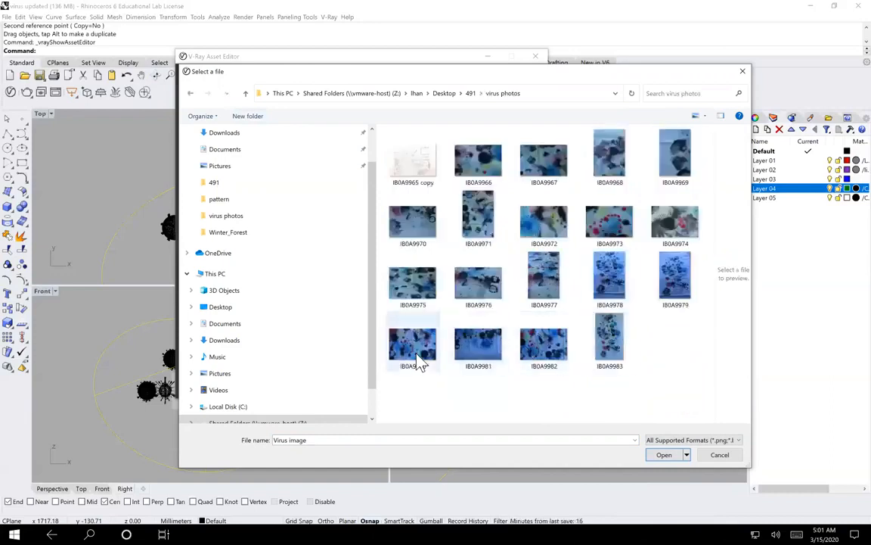
{"action": "left_click", "coordinate": [543, 350]}
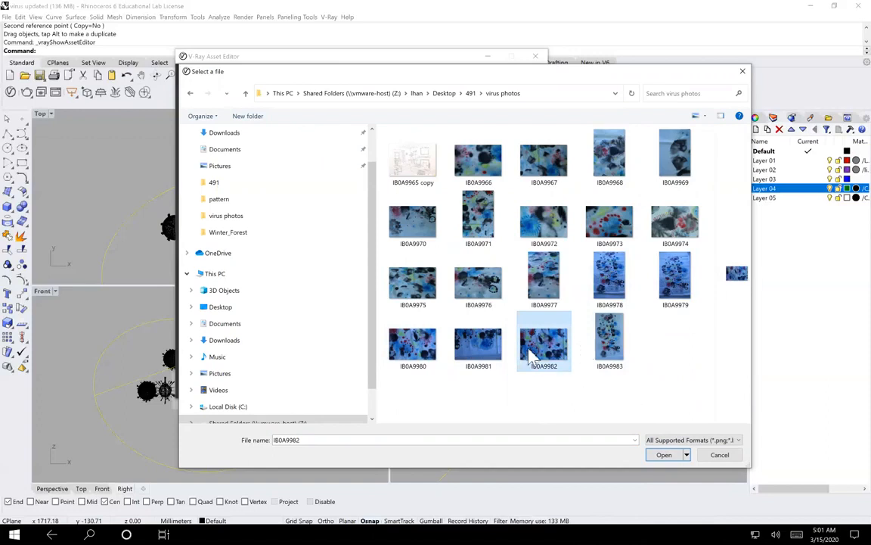
{"action": "left_click", "coordinate": [672, 455]}
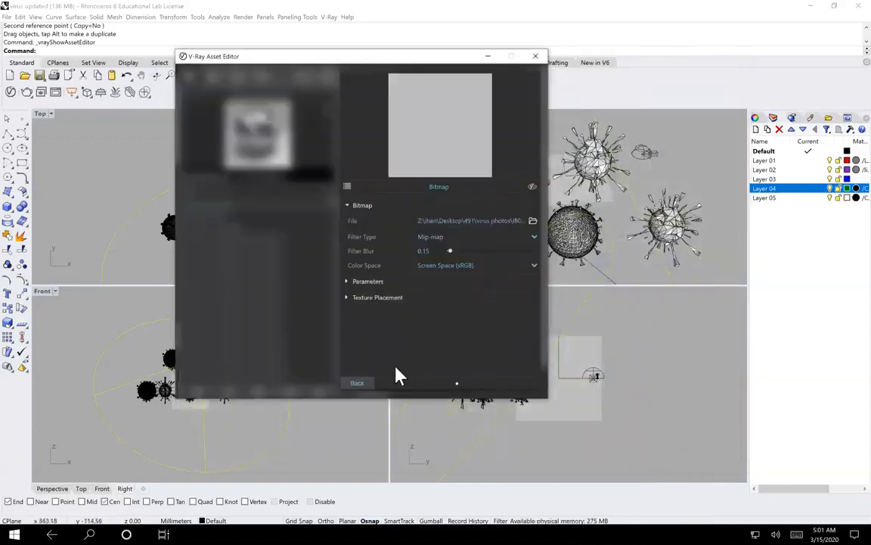
{"action": "left_click", "coordinate": [357, 384]}
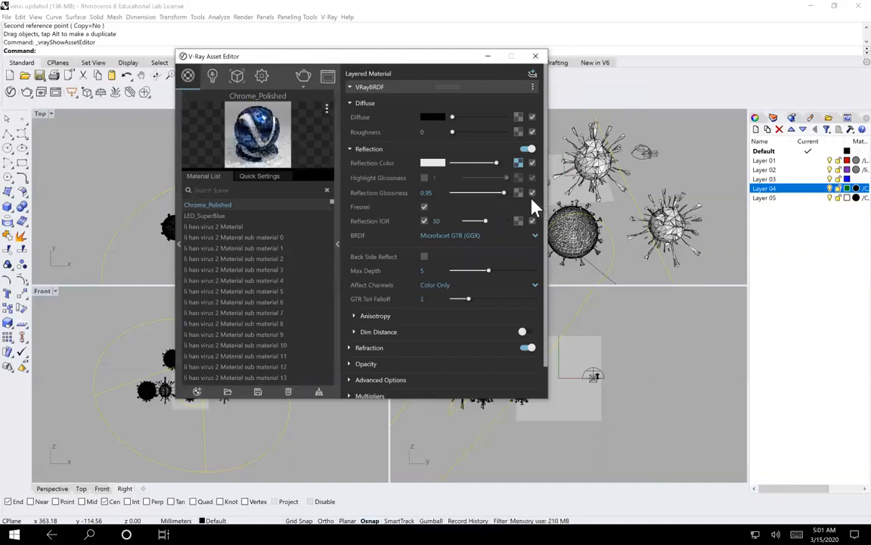
- Replace the bitmap on Chrome_Polished's reflection color with the image IB0A9980 from the virus photos folder and return to the material settings
{"action": "left_click", "coordinate": [518, 164]}
{"action": "left_click", "coordinate": [533, 221]}
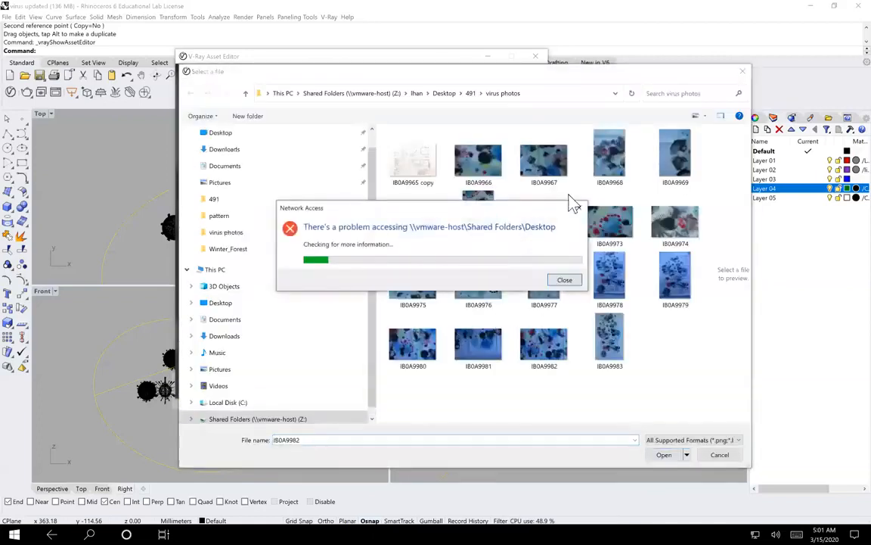
{"action": "left_click", "coordinate": [577, 208]}
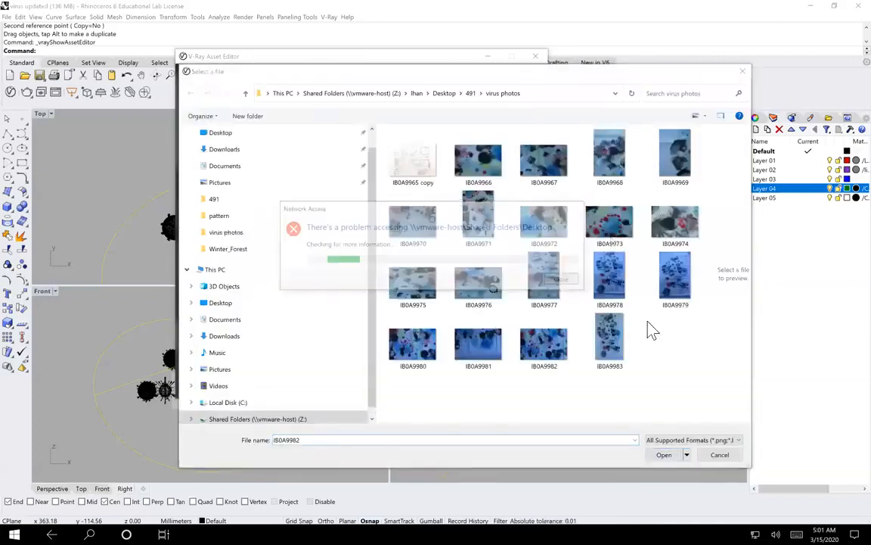
{"action": "left_click", "coordinate": [426, 339]}
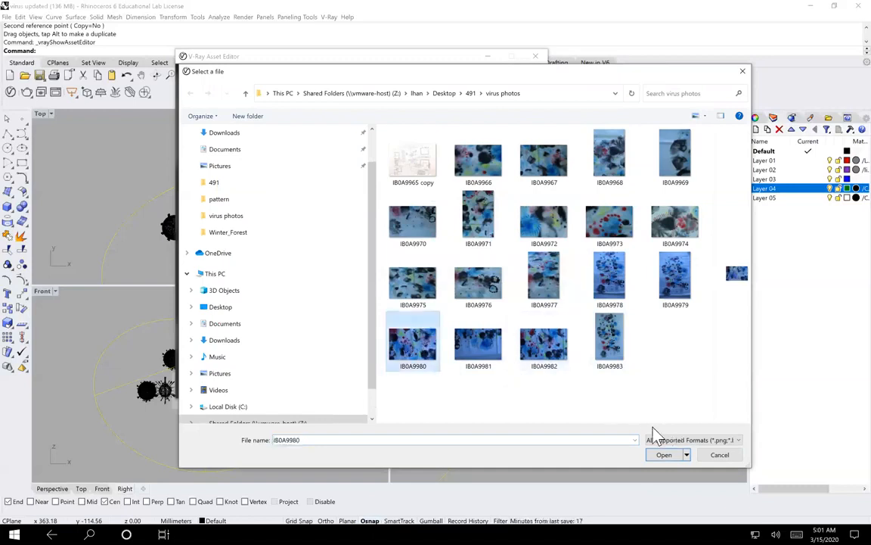
{"action": "left_click", "coordinate": [663, 457]}
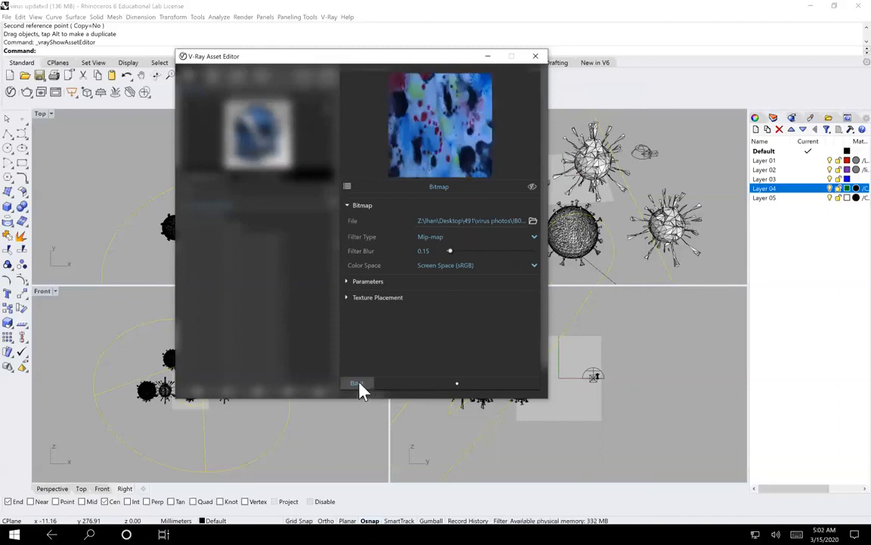
{"action": "left_click", "coordinate": [310, 172]}
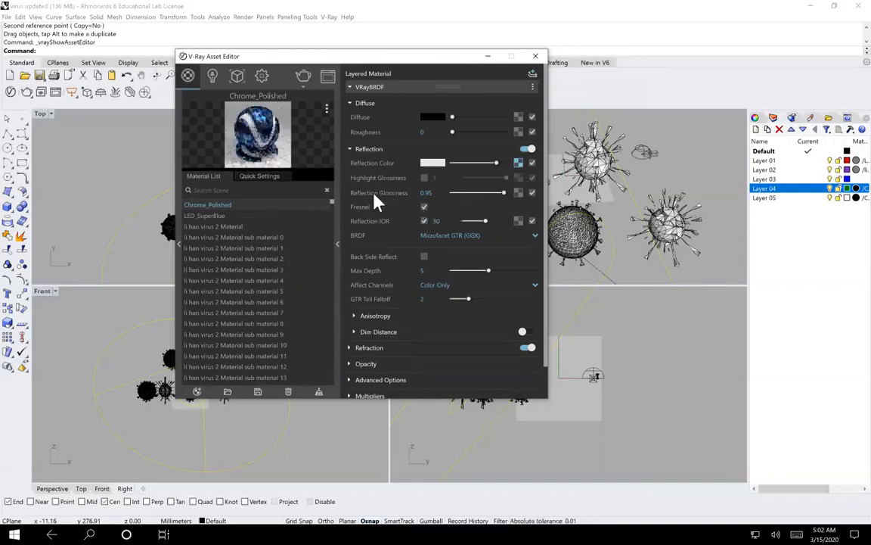
- Test Chrome_Polished's reflection glossiness at 0.85, then restore it to 0.95
{"action": "left_click_drag", "start_coordinate": [504, 193], "coordinate": [488, 194]}
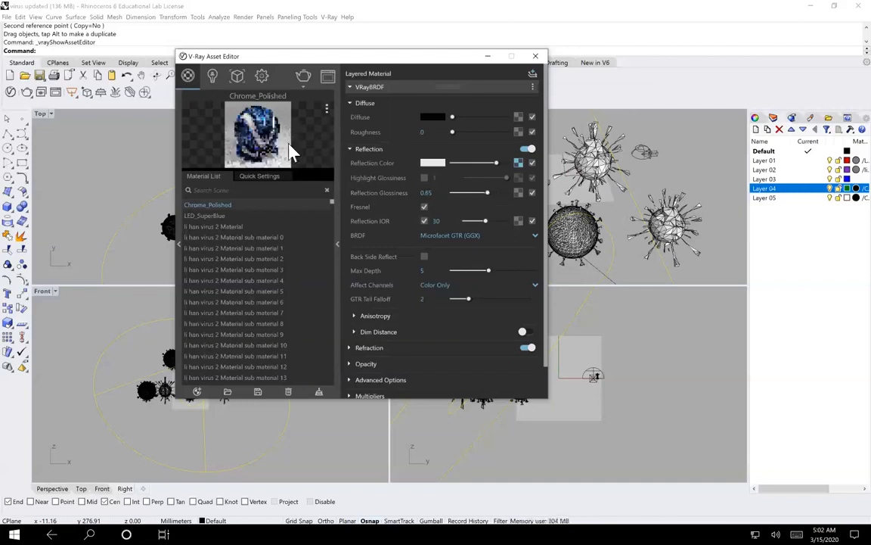
{"action": "left_click_drag", "start_coordinate": [488, 193], "coordinate": [506, 194]}
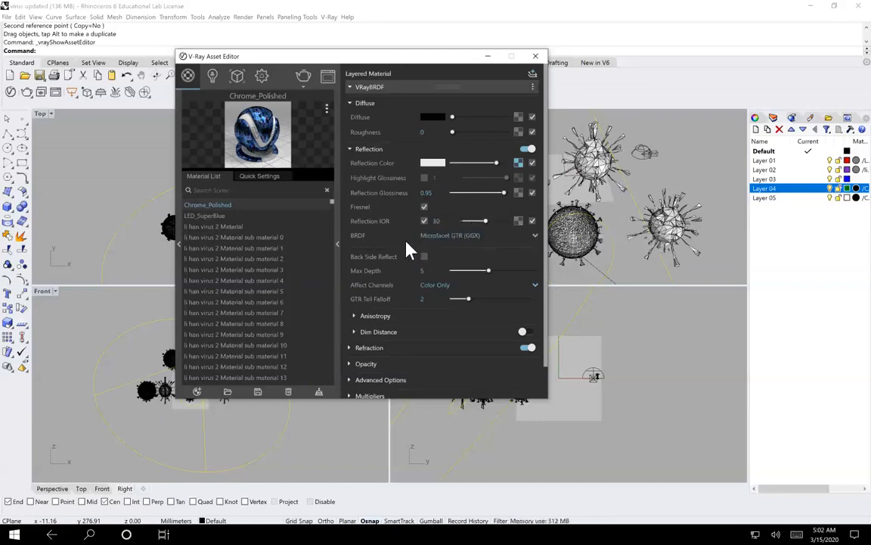
- Enlarge the material preview and set Chrome_Polished's reflection IOR to 37.27 after testing 54.34 and 4.62
{"action": "left_click_drag", "start_coordinate": [488, 222], "coordinate": [502, 223]}
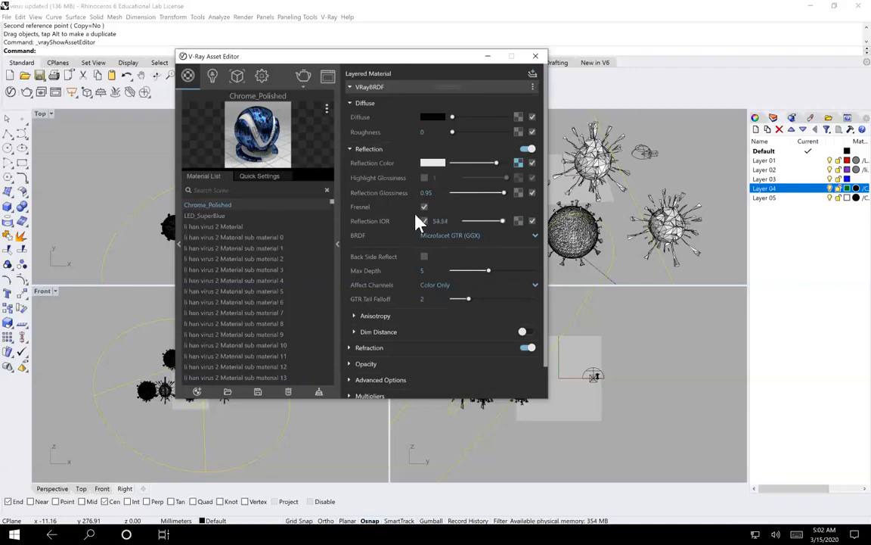
{"action": "left_click_drag", "start_coordinate": [301, 166], "coordinate": [297, 259]}
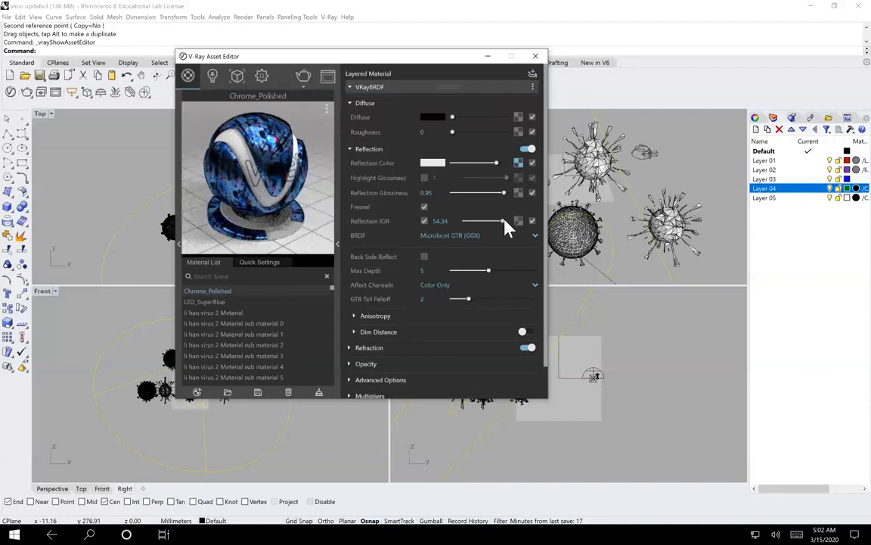
{"action": "left_click_drag", "start_coordinate": [503, 220], "coordinate": [469, 221]}
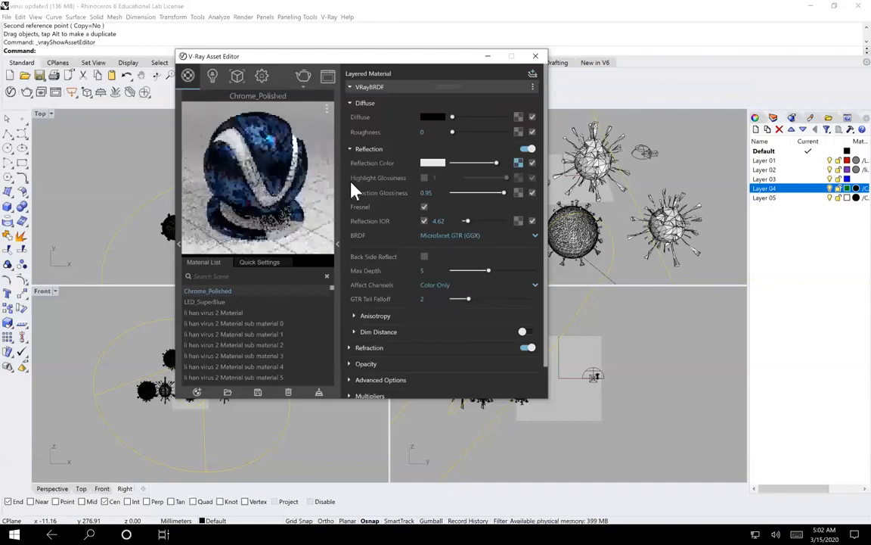
{"action": "left_click_drag", "start_coordinate": [468, 221], "coordinate": [491, 221]}
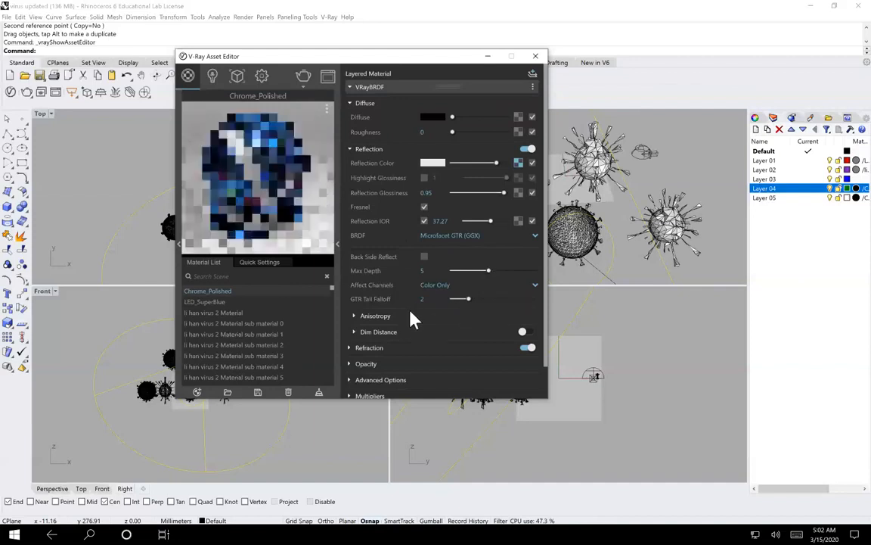
- Expand Chrome_Polished's refraction settings and review the available parameters
{"action": "scroll", "coordinate": [411, 317], "scroll_direction": "down", "scroll_amount": 1}
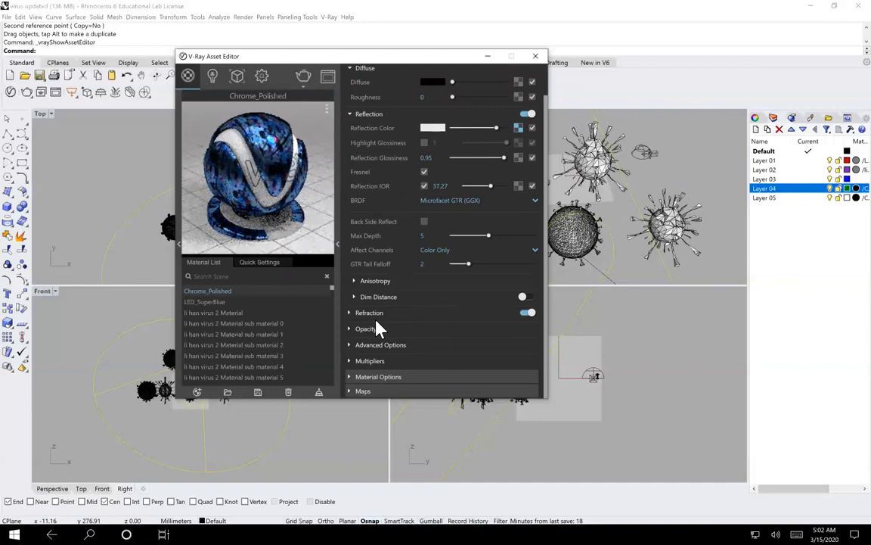
{"action": "left_click", "coordinate": [378, 317]}
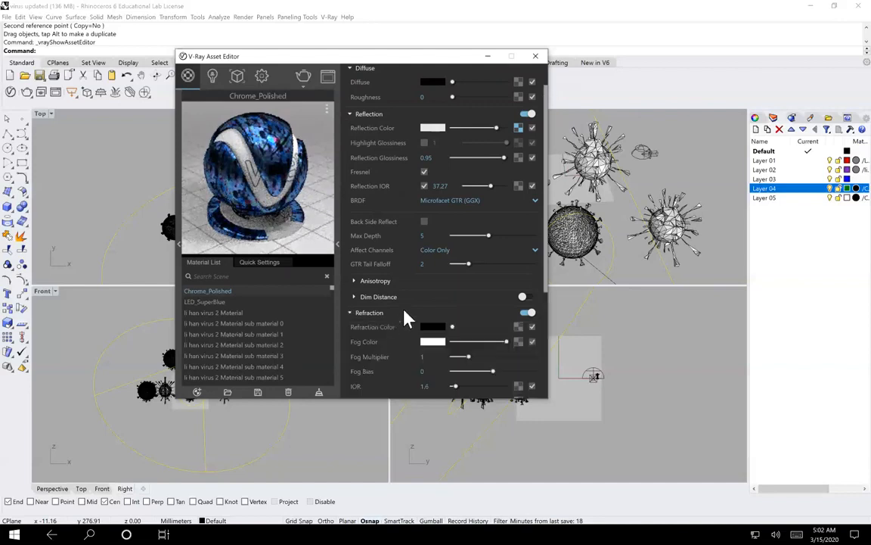
{"action": "scroll", "coordinate": [401, 303], "scroll_direction": "down", "scroll_amount": 4}
{"action": "scroll", "coordinate": [370, 185], "scroll_direction": "up", "scroll_amount": 1}
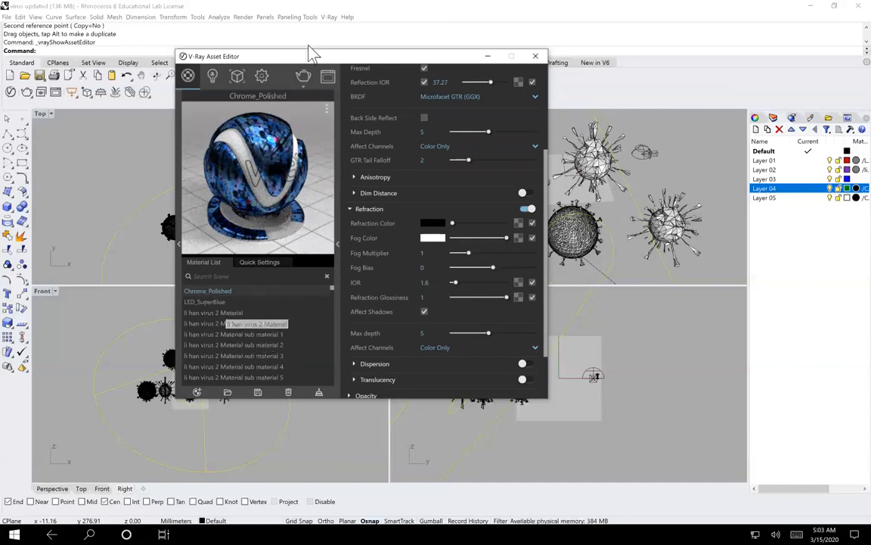
- Reveal the material library beside the asset editor and add the Water material from the Liquid category to the scene
{"action": "left_click_drag", "start_coordinate": [404, 57], "coordinate": [386, 101]}
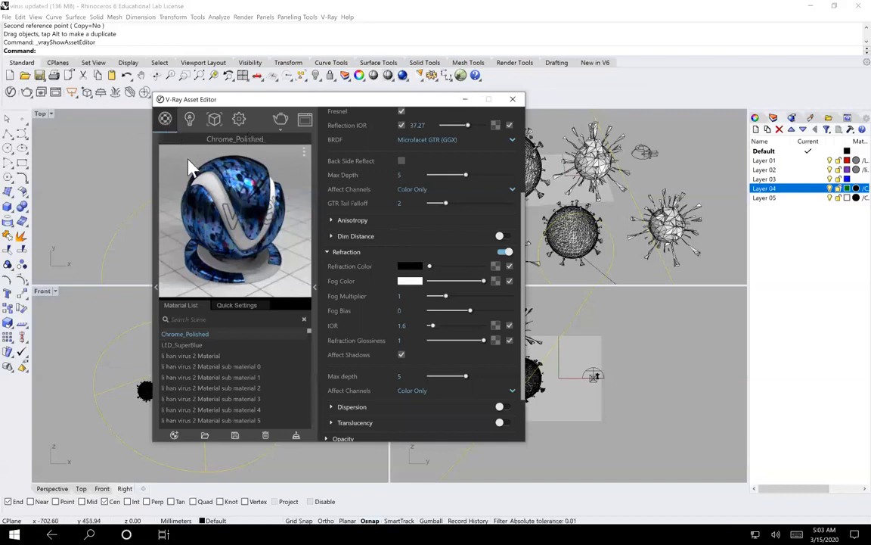
{"action": "left_click", "coordinate": [157, 287]}
{"action": "left_click_drag", "start_coordinate": [106, 101], "coordinate": [357, 98]}
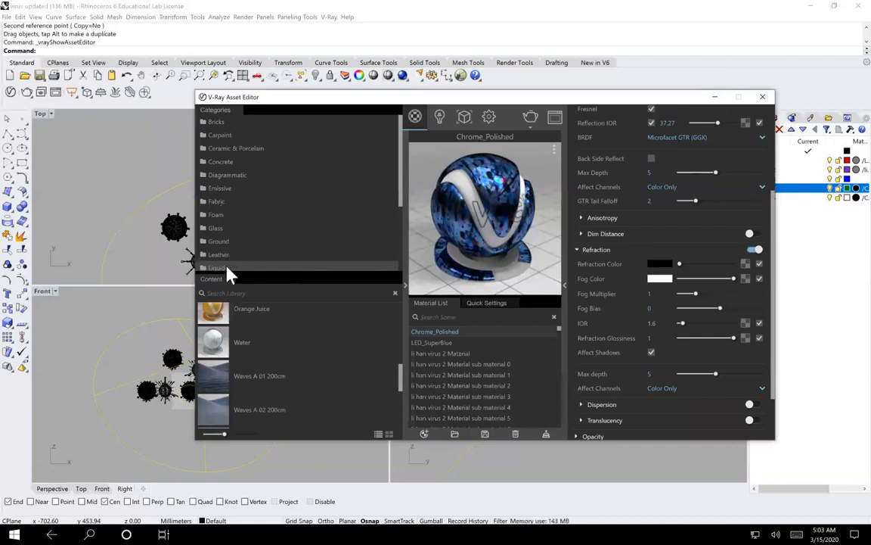
{"action": "right_click", "coordinate": [215, 346]}
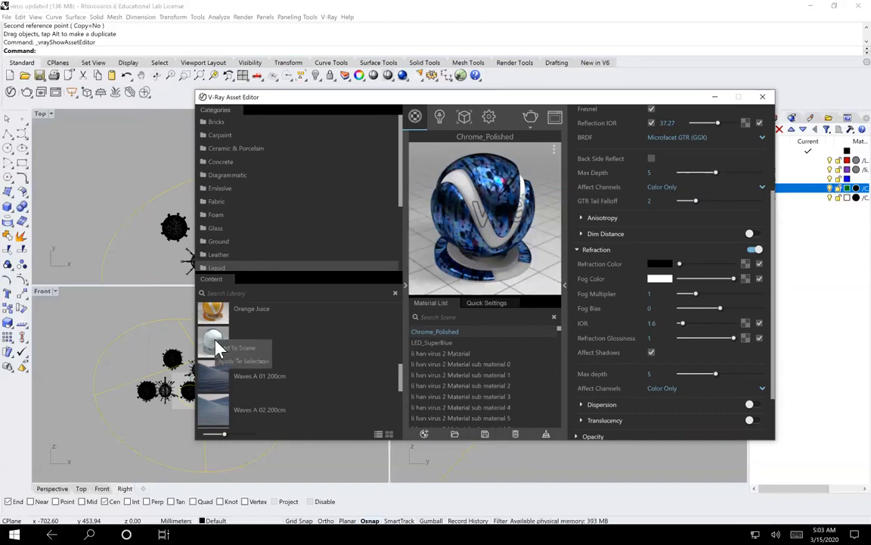
{"action": "left_click", "coordinate": [268, 349]}
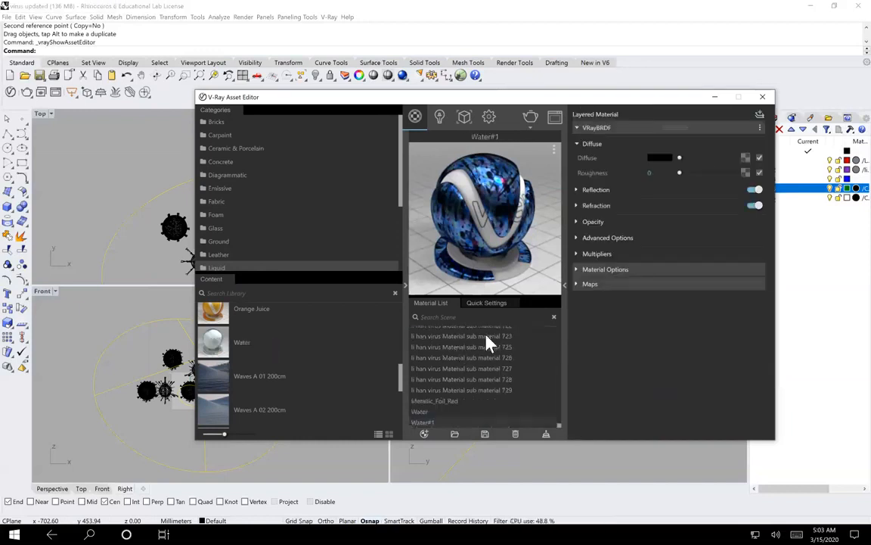
- Apply the Water material to Layer 01 and shift the asset editor so the layer list is uncovered
{"action": "right_click", "coordinate": [424, 413]}
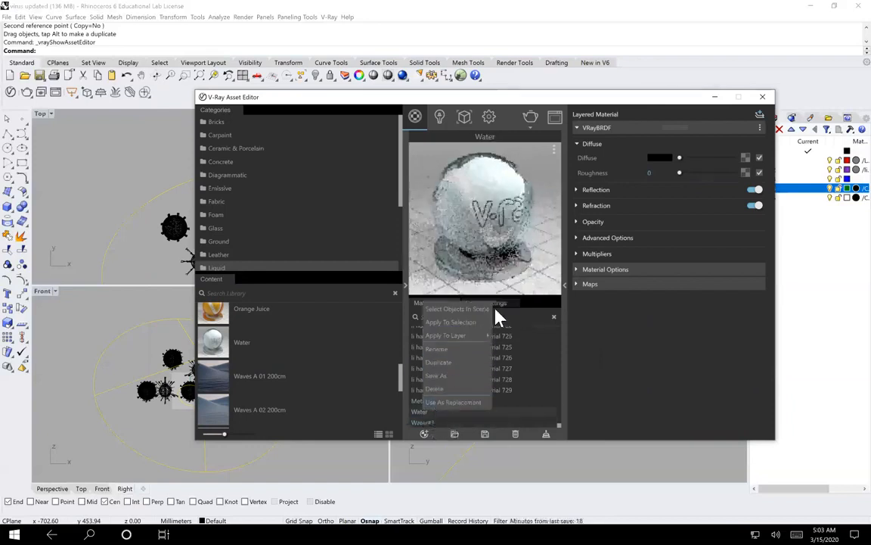
{"action": "mouse_move", "coordinate": [495, 333]}
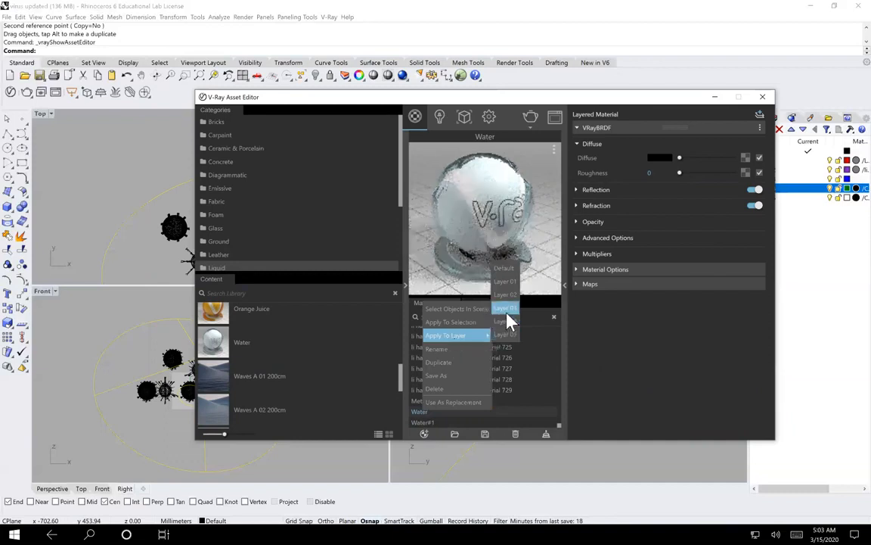
{"action": "left_click", "coordinate": [510, 283]}
{"action": "left_click_drag", "start_coordinate": [582, 106], "coordinate": [448, 105]}
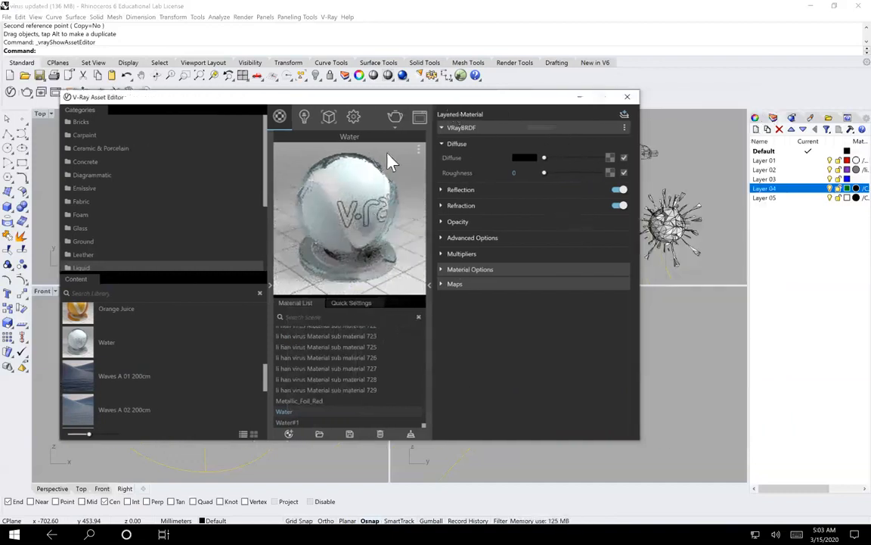
- Check the render settings briefly, return to the Water material, and expand its refraction settings
{"action": "left_click", "coordinate": [353, 117]}
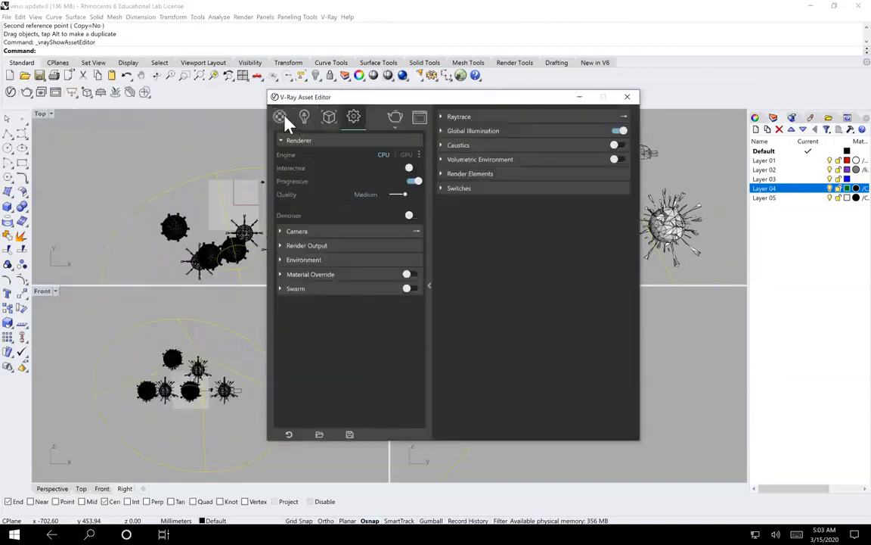
{"action": "left_click", "coordinate": [281, 119]}
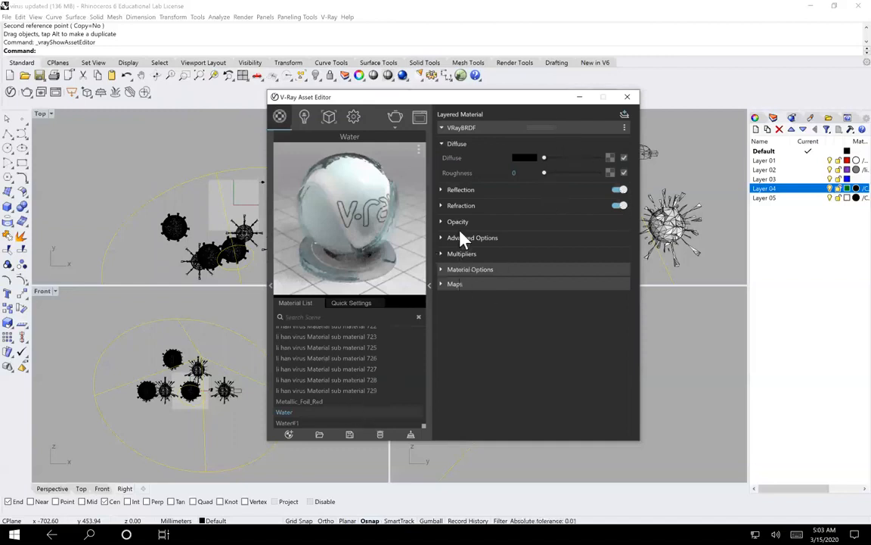
{"action": "left_click", "coordinate": [463, 209]}
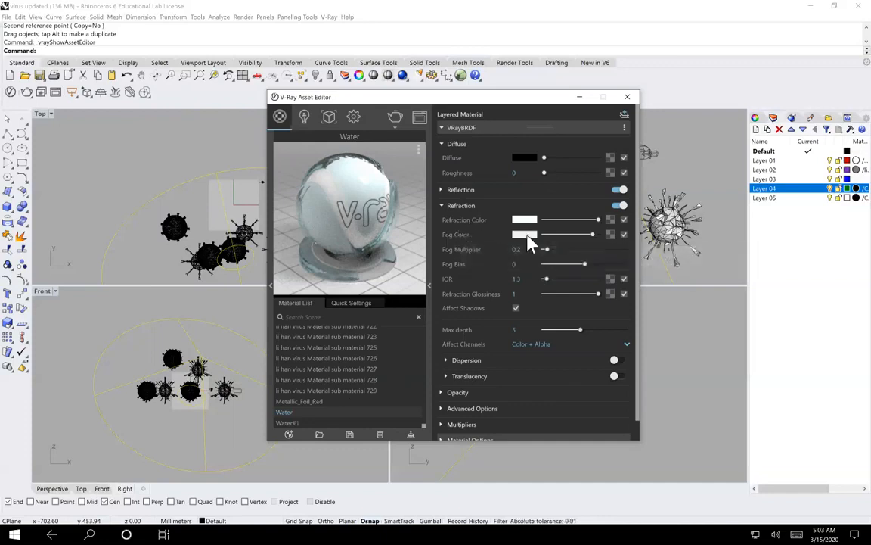
{"action": "left_click", "coordinate": [466, 207]}
{"action": "left_click", "coordinate": [466, 207]}
{"action": "left_click", "coordinate": [469, 207]}
{"action": "left_click", "coordinate": [470, 207]}
- Set the Water material's fog color to bright red with R 0.916, G 0.114 and B 0.106
{"action": "left_click", "coordinate": [527, 235]}
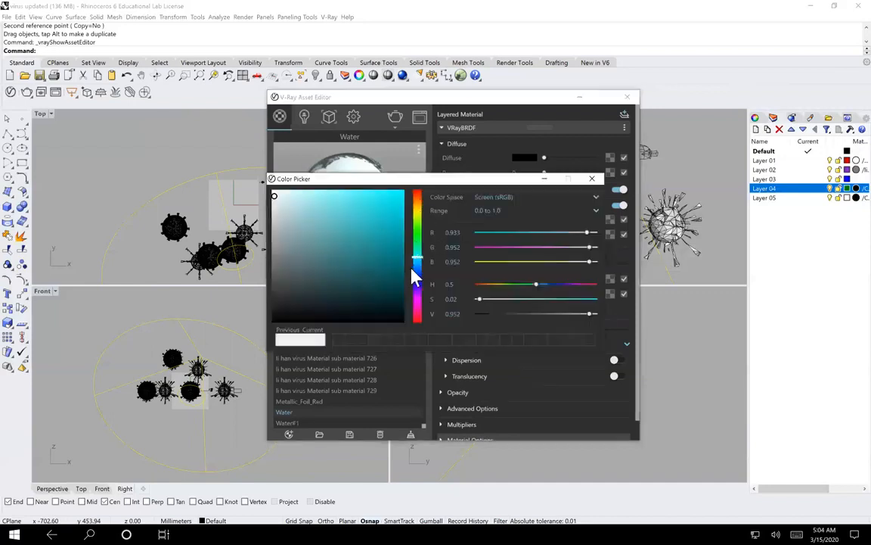
{"action": "left_click", "coordinate": [419, 307]}
{"action": "left_click", "coordinate": [418, 236]}
{"action": "left_click", "coordinate": [417, 196]}
{"action": "left_click", "coordinate": [418, 192]}
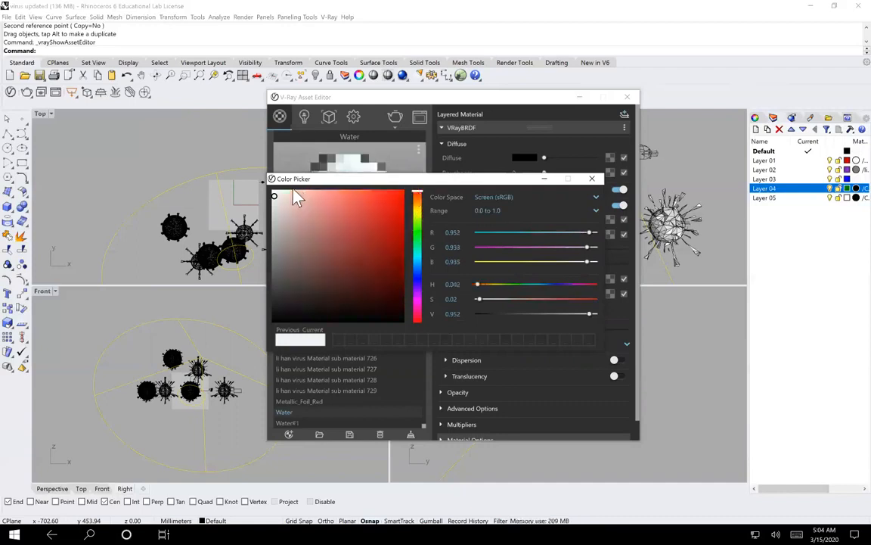
{"action": "left_click", "coordinate": [389, 200]}
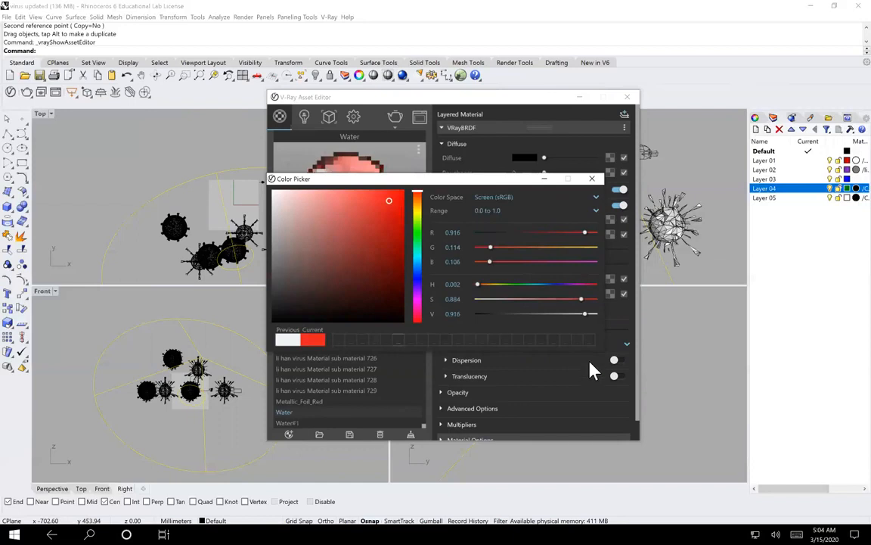
{"action": "left_click", "coordinate": [592, 179]}
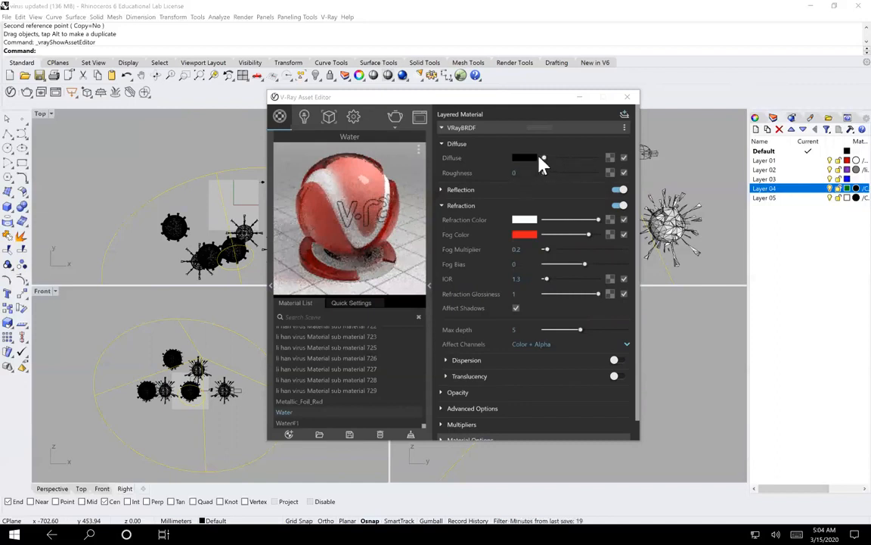
- Lighten the Water material's diffuse color to dark gray and change its fog color to bright blue
{"action": "mouse_move", "coordinate": [544, 158]}
{"action": "left_mouse_down"}
{"action": "mouse_move", "coordinate": [581, 159]}
{"action": "mouse_move", "coordinate": [552, 159]}
{"action": "left_mouse_up"}
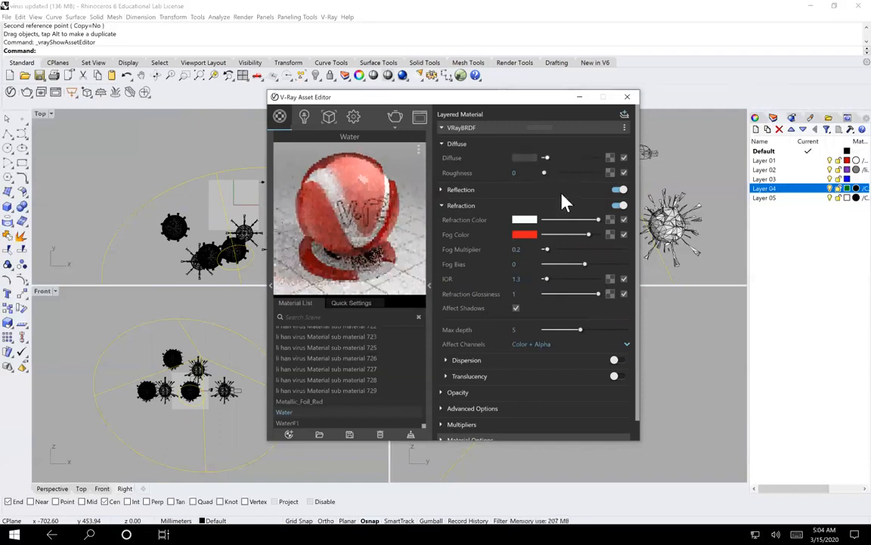
{"action": "left_click", "coordinate": [526, 235]}
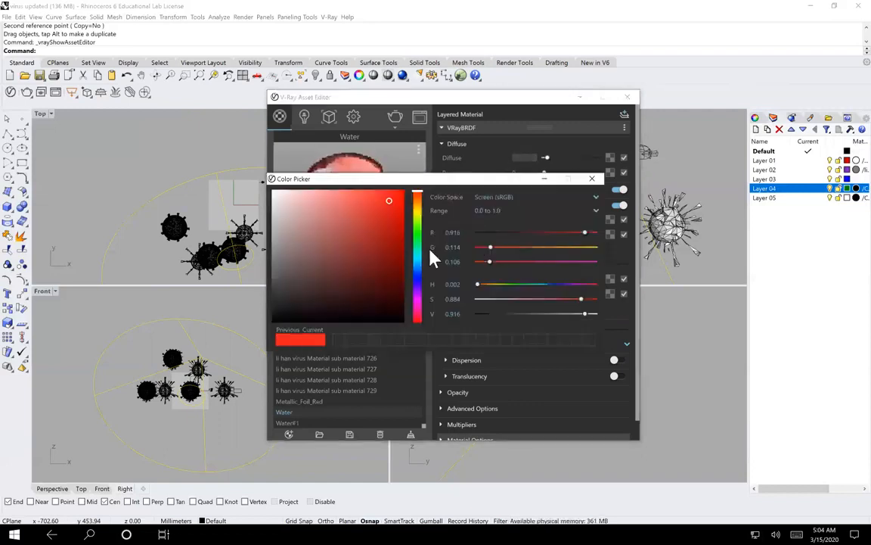
{"action": "left_click", "coordinate": [418, 274]}
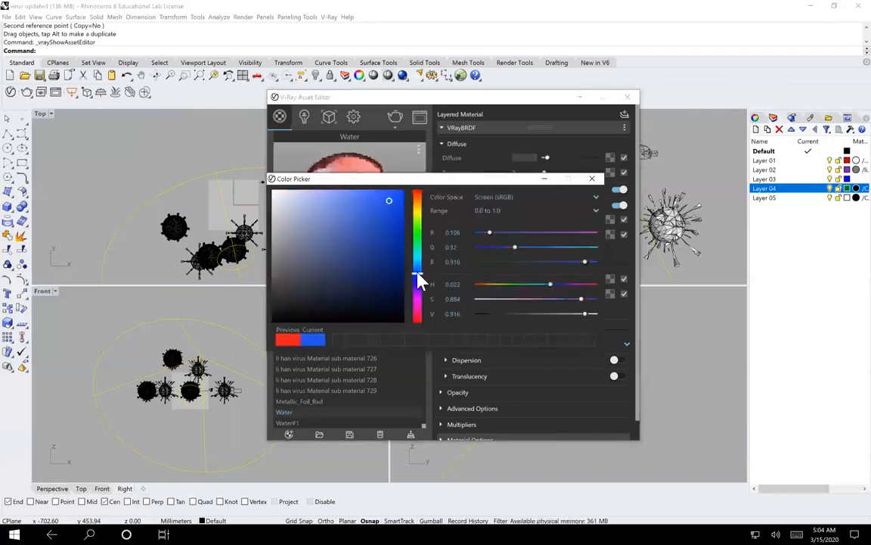
{"action": "left_click", "coordinate": [593, 180]}
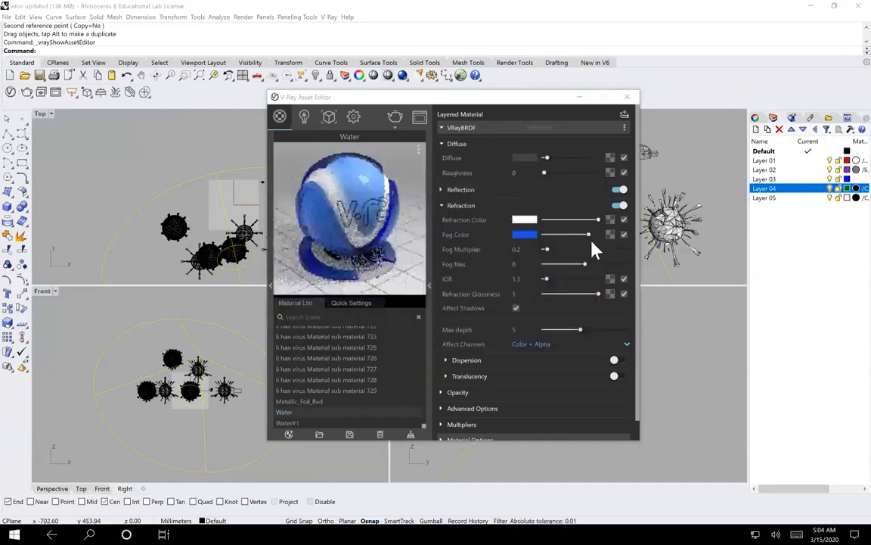
- Set the Water material's diffuse color to bright red
{"action": "left_click", "coordinate": [529, 158]}
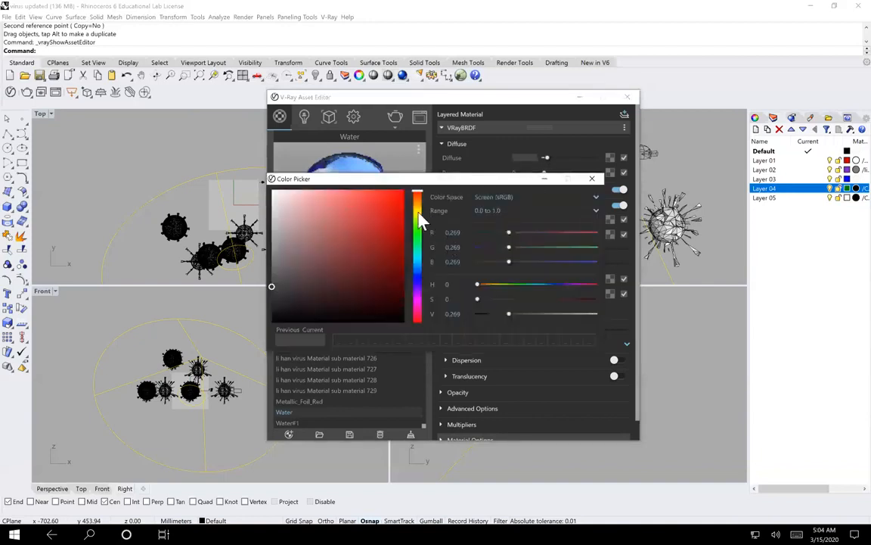
{"action": "left_click", "coordinate": [418, 196]}
{"action": "left_click_drag", "start_coordinate": [418, 197], "coordinate": [418, 191]}
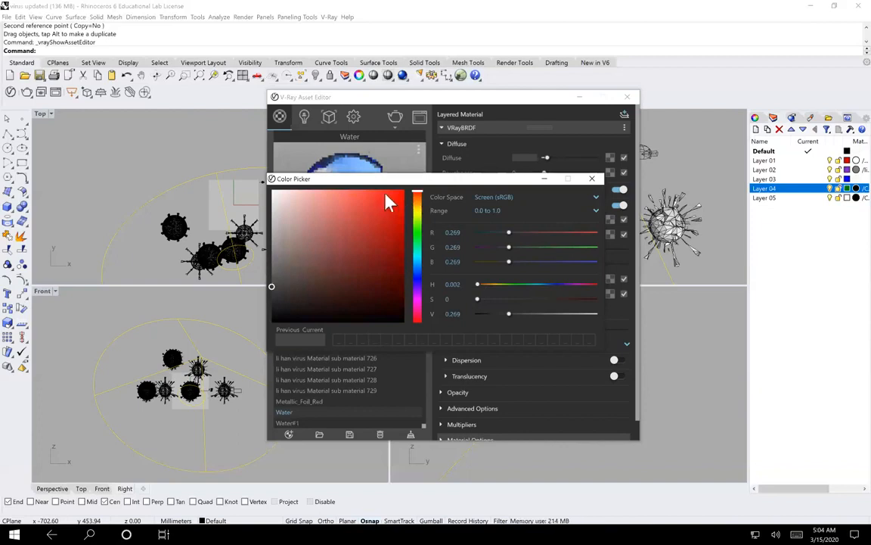
{"action": "left_click", "coordinate": [387, 194]}
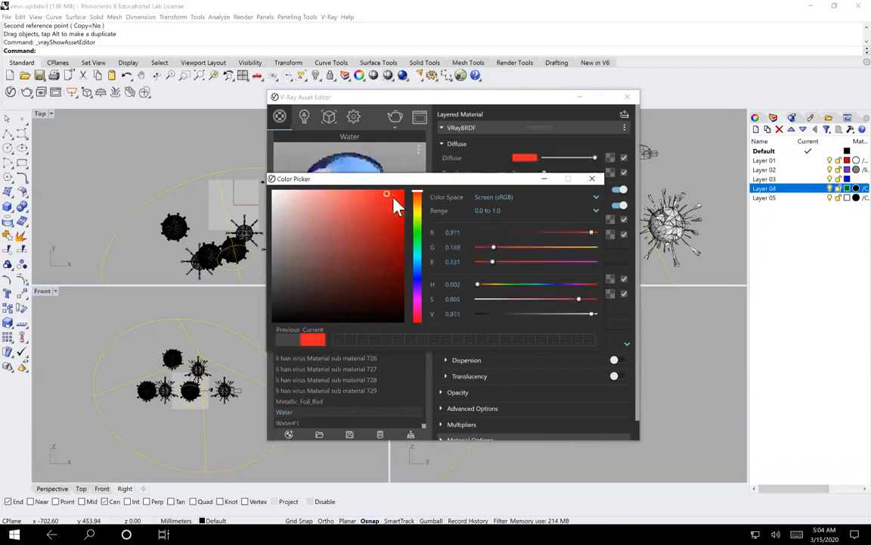
{"action": "left_click", "coordinate": [592, 179]}
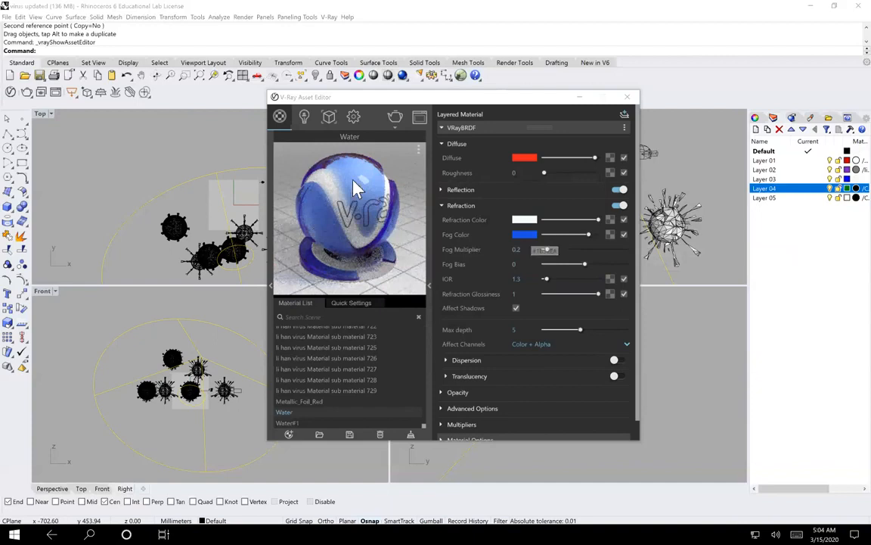
- Switch from the Water material to Chrome_Polished in the material list and expand its Material Options
{"action": "scroll", "coordinate": [533, 376], "scroll_direction": "down", "scroll_amount": 1}
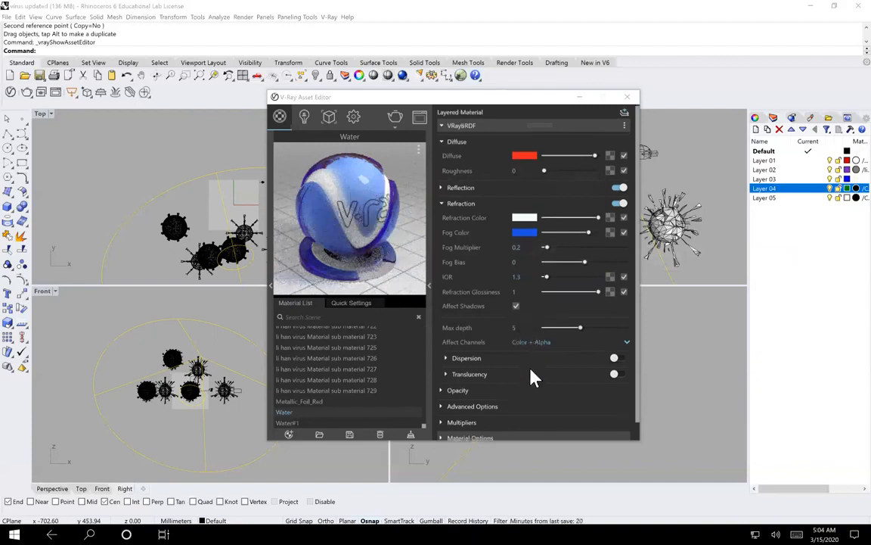
{"action": "scroll", "coordinate": [531, 369], "scroll_direction": "up", "scroll_amount": 1}
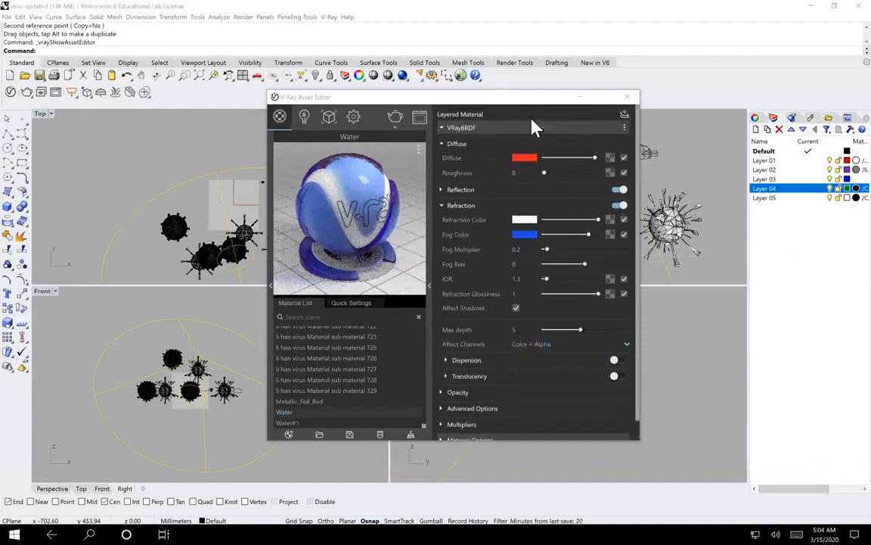
{"action": "scroll", "coordinate": [335, 368], "scroll_direction": "up", "scroll_amount": 15}
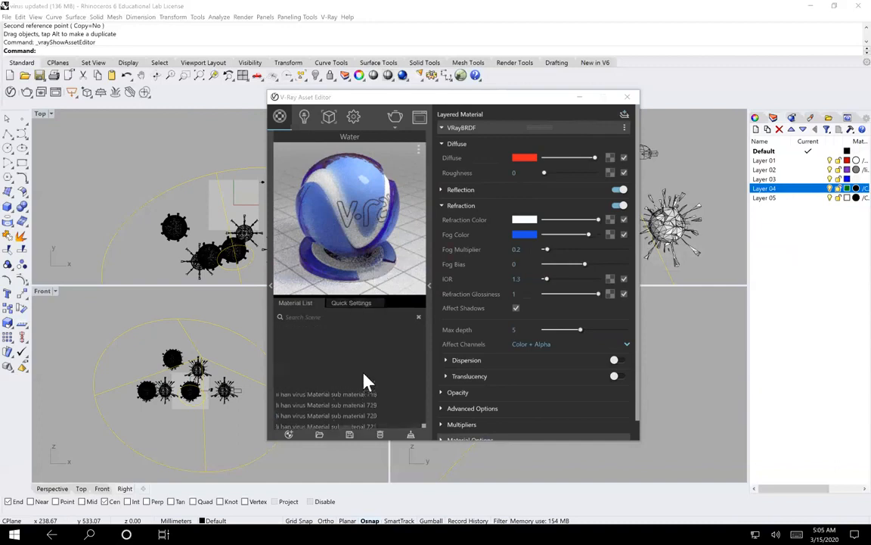
{"action": "left_click_drag", "start_coordinate": [424, 421], "coordinate": [424, 323]}
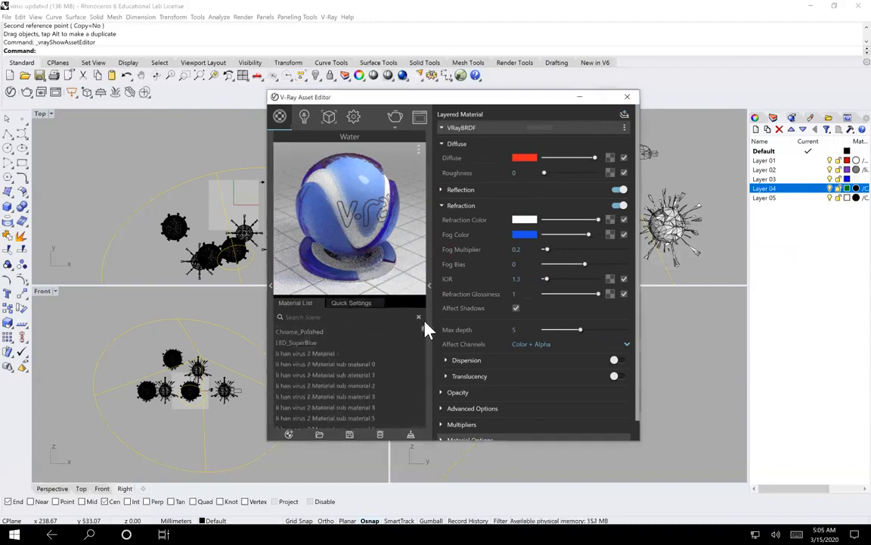
{"action": "left_click", "coordinate": [307, 333]}
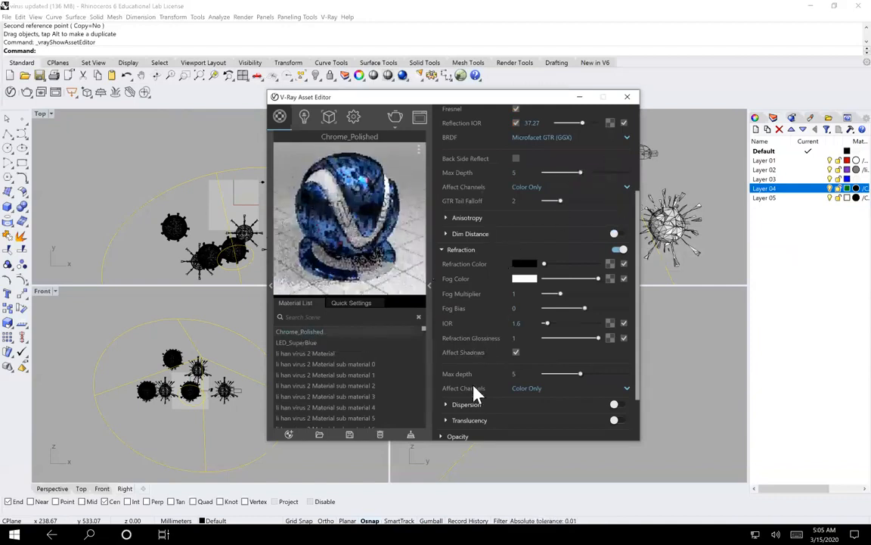
{"action": "scroll", "coordinate": [475, 389], "scroll_direction": "down", "scroll_amount": 2}
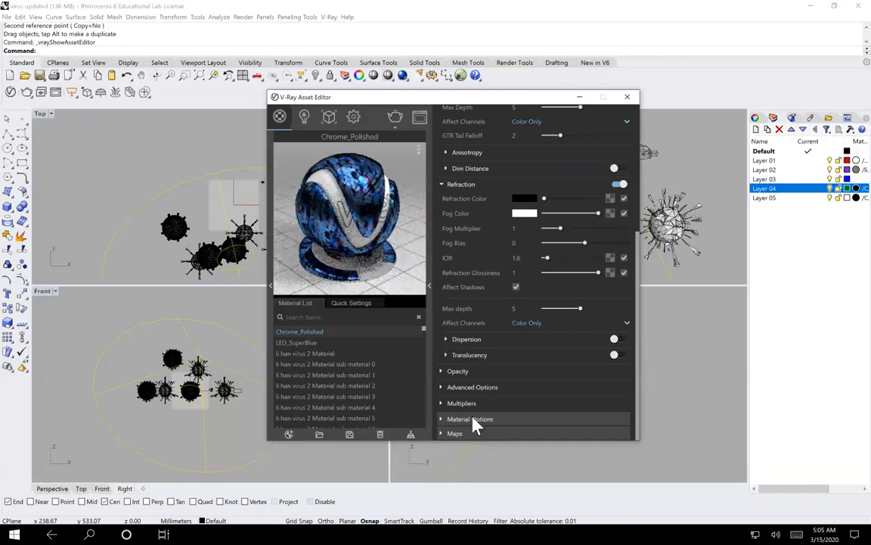
{"action": "left_click", "coordinate": [474, 421]}
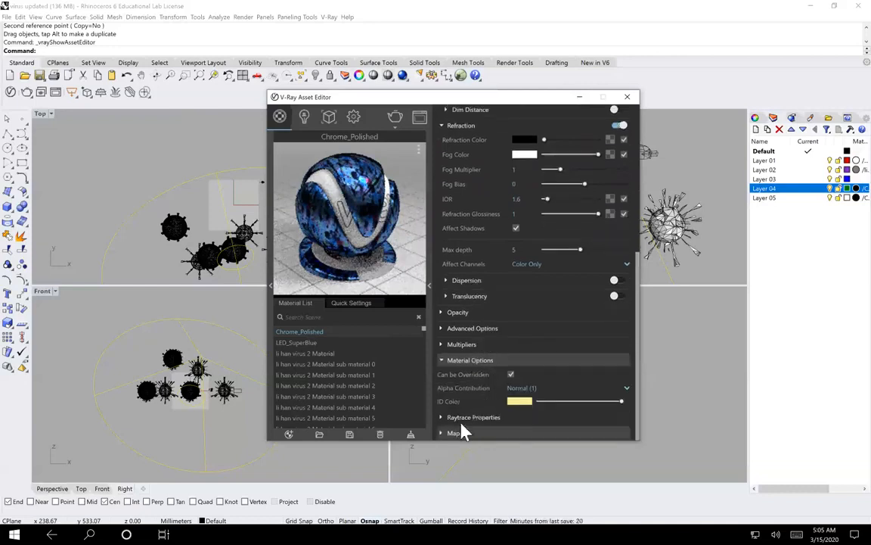
- Collapse Chrome_Polished's Diffuse, Reflection and Refraction settings, and expand its Maps settings to review the bump and displacement options
{"action": "scroll", "coordinate": [466, 207], "scroll_direction": "up", "scroll_amount": 4}
{"action": "scroll", "coordinate": [467, 208], "scroll_direction": "down", "scroll_amount": 4}
{"action": "scroll", "coordinate": [467, 211], "scroll_direction": "up", "scroll_amount": 4}
{"action": "left_click", "coordinate": [449, 145]}
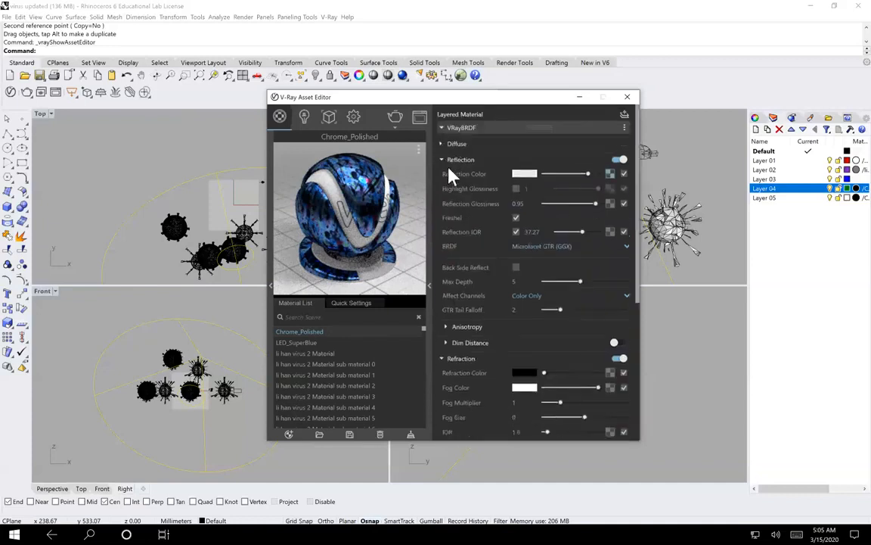
{"action": "left_click", "coordinate": [448, 160]}
{"action": "left_click", "coordinate": [442, 176]}
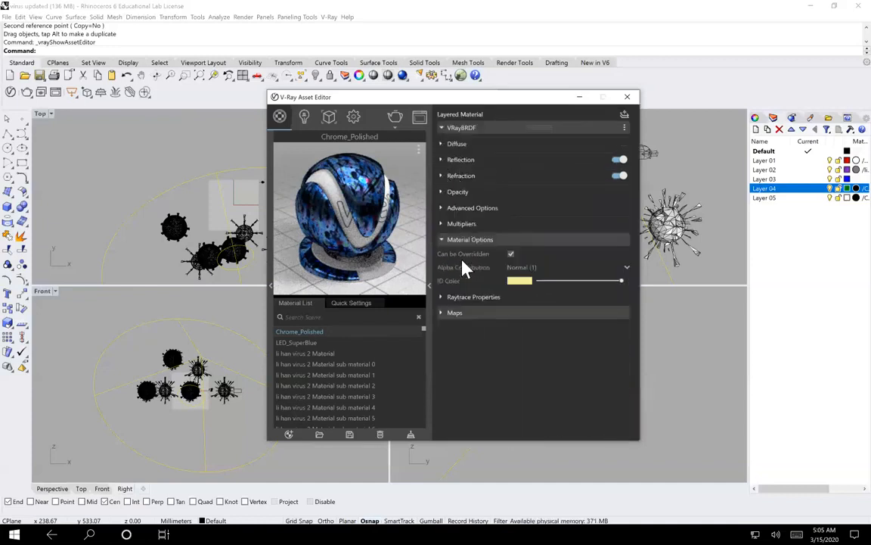
{"action": "left_click", "coordinate": [441, 314]}
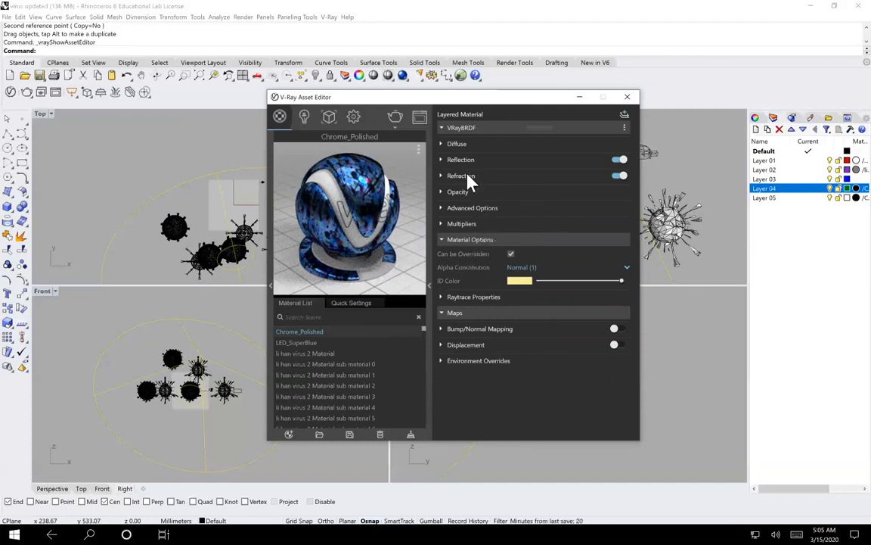
{"action": "left_click", "coordinate": [476, 146]}
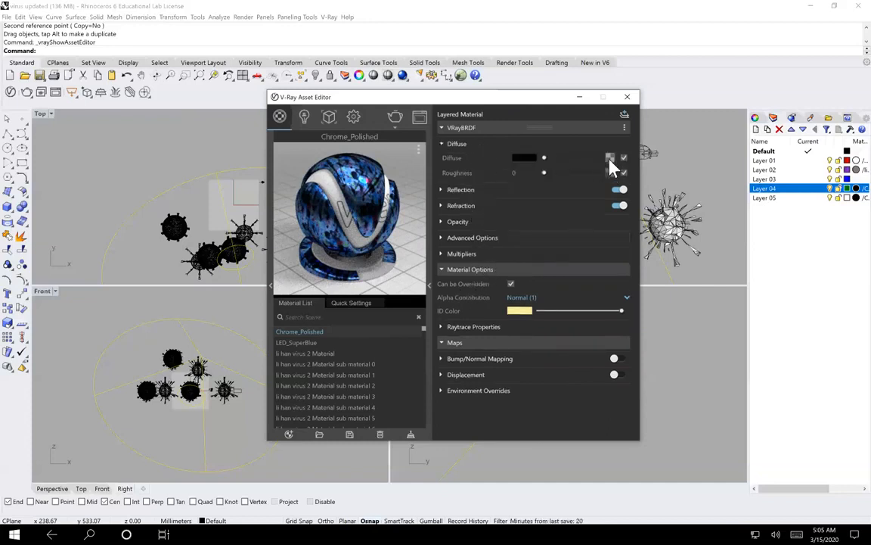
{"action": "left_click", "coordinate": [610, 158]}
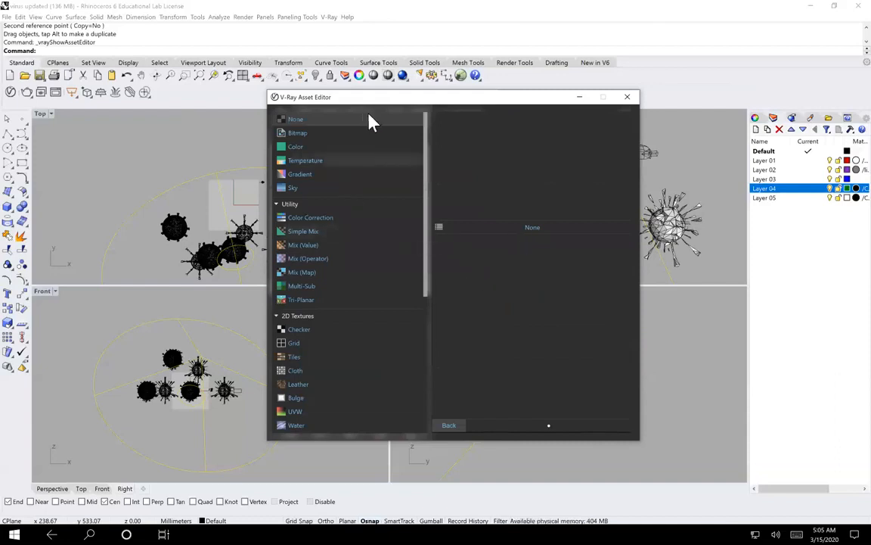
{"action": "left_click", "coordinate": [454, 424]}
- Open the bitmap texture of Chrome_Polished's reflection color and reveal all its Texture Placement settings in an enlarged editor window
{"action": "left_click", "coordinate": [463, 191]}
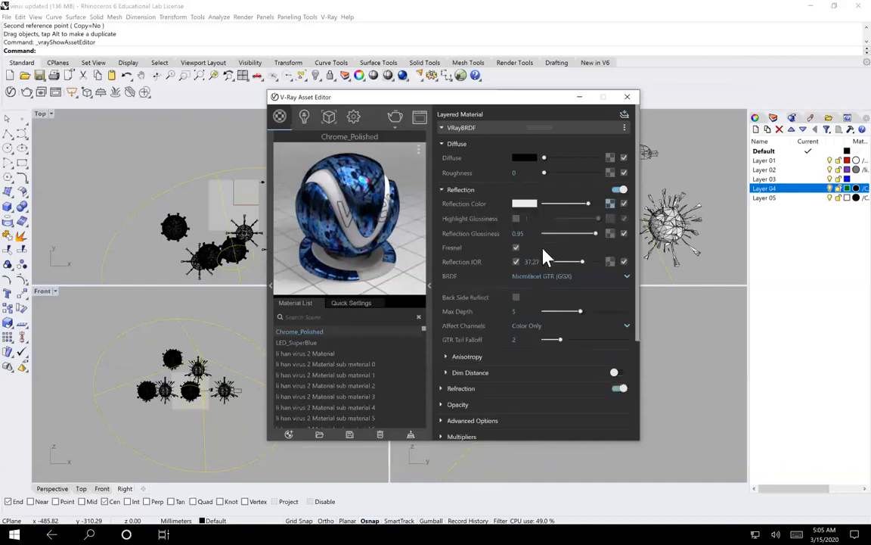
{"action": "left_click", "coordinate": [610, 203]}
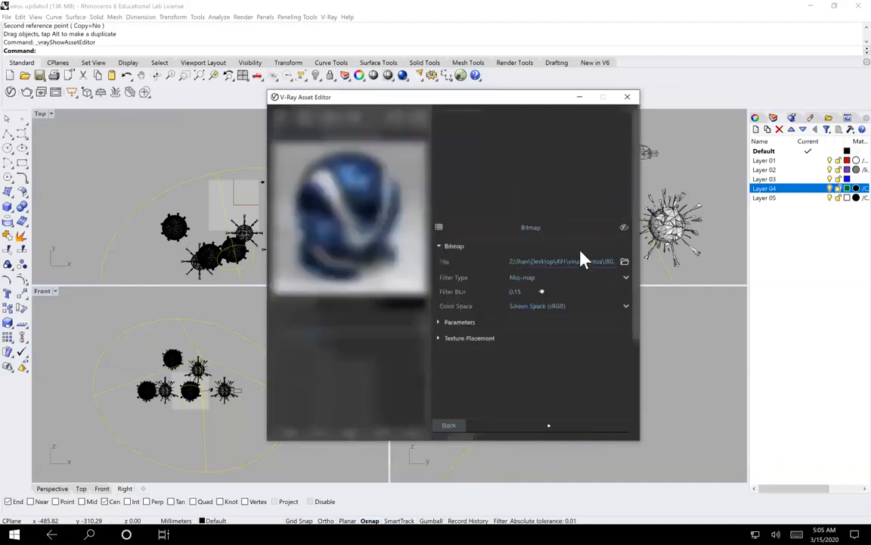
{"action": "left_click", "coordinate": [470, 340]}
{"action": "left_click_drag", "start_coordinate": [448, 99], "coordinate": [414, 57]}
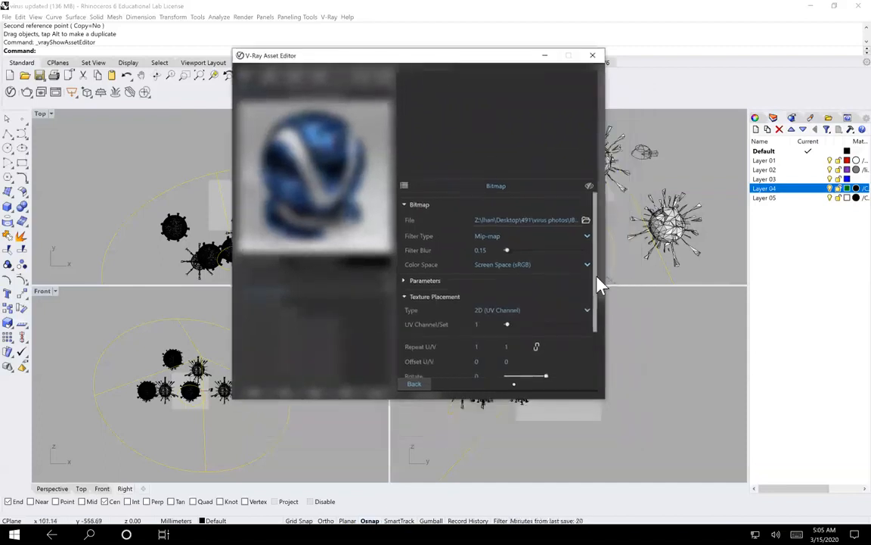
{"action": "left_click_drag", "start_coordinate": [596, 311], "coordinate": [599, 479]}
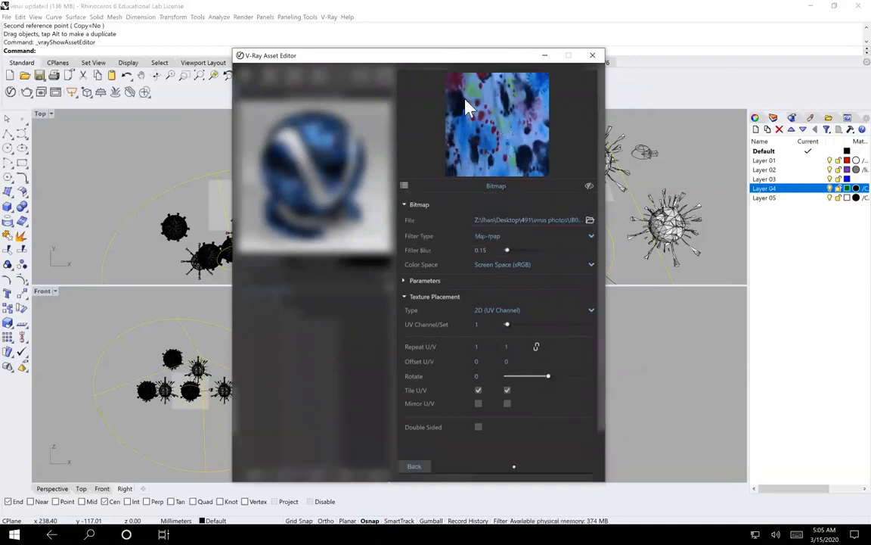
- Set the reflection bitmap's Repeat U/V to 3 and 3
{"action": "double_click", "coordinate": [482, 347]}
{"action": "type", "text": "2"}
{"action": "key", "text": "Tab"}
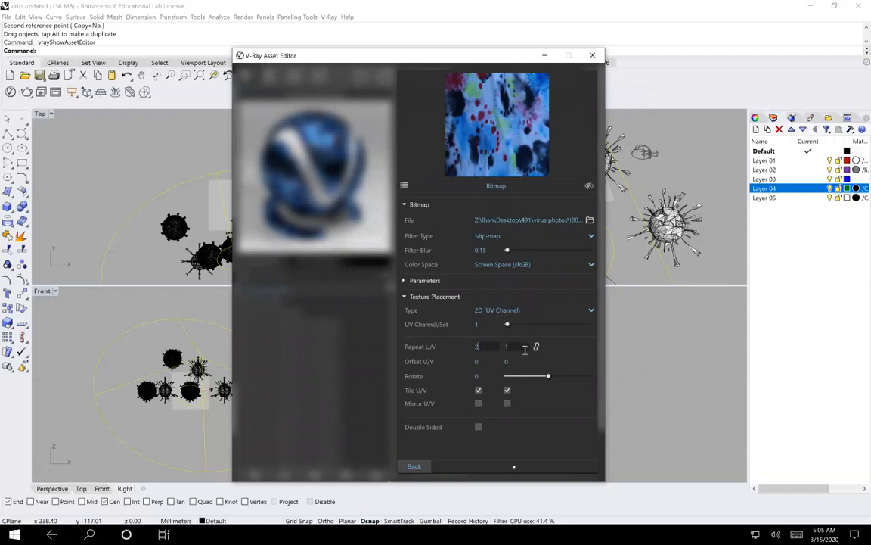
{"action": "double_click", "coordinate": [521, 351]}
{"action": "left_click", "coordinate": [478, 347]}
{"action": "type", "text": "3"}
{"action": "left_click", "coordinate": [500, 346]}
{"action": "type", "text": "3"}
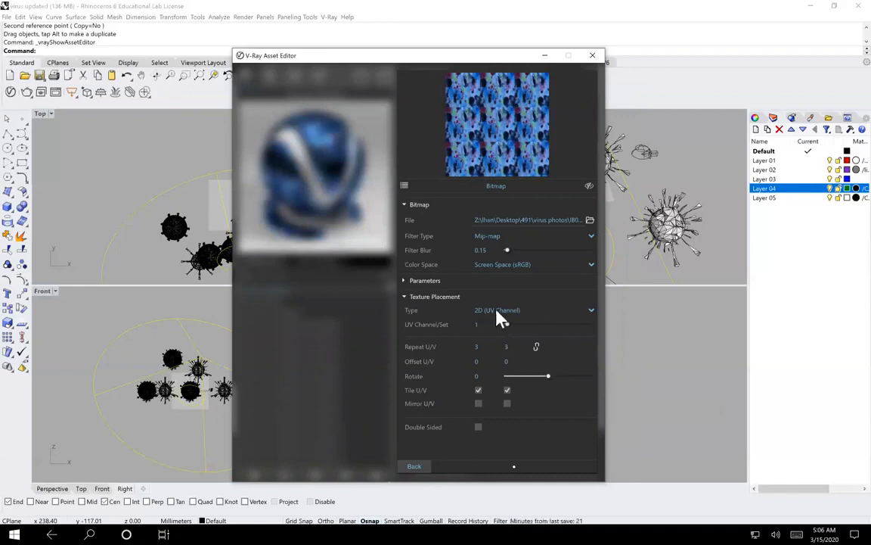
- Keep the bitmap's placement type at 2D (UV Channel) and set its rotation to about -116.7
{"action": "left_click", "coordinate": [593, 315]}
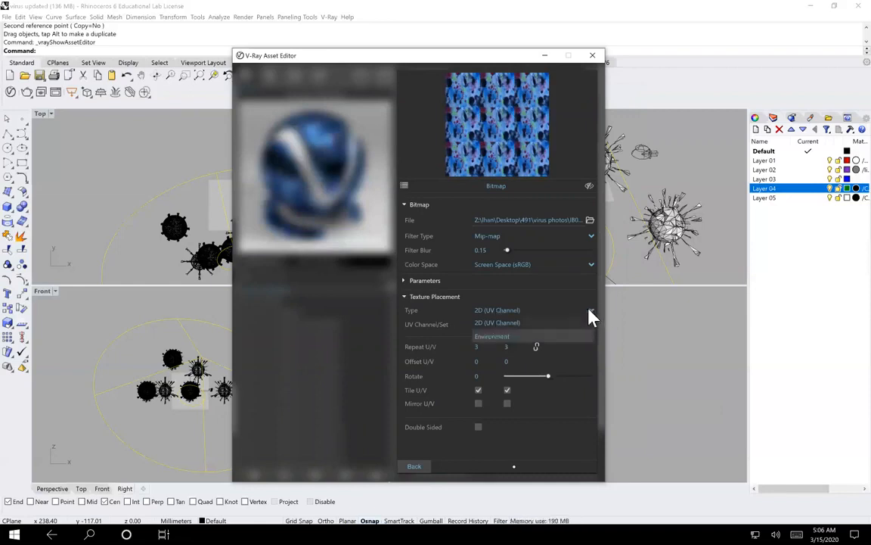
{"action": "left_click", "coordinate": [521, 296]}
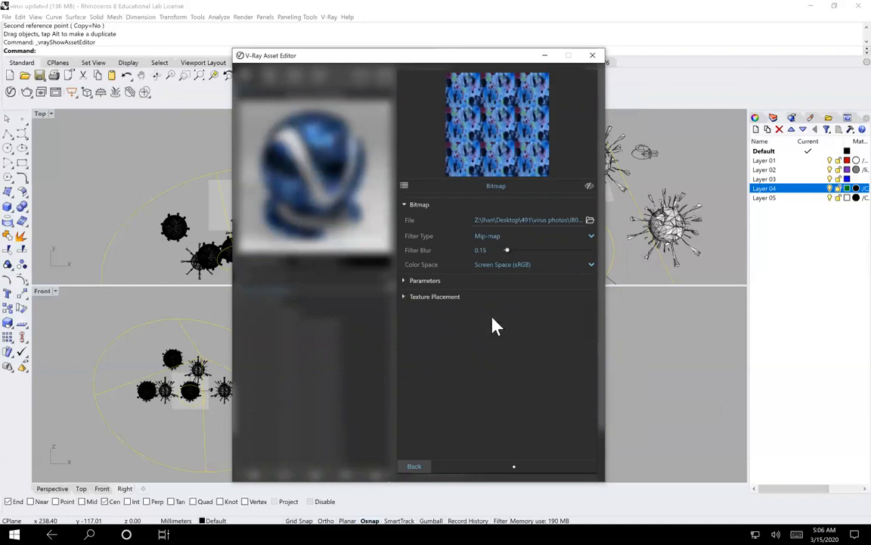
{"action": "left_click", "coordinate": [445, 298]}
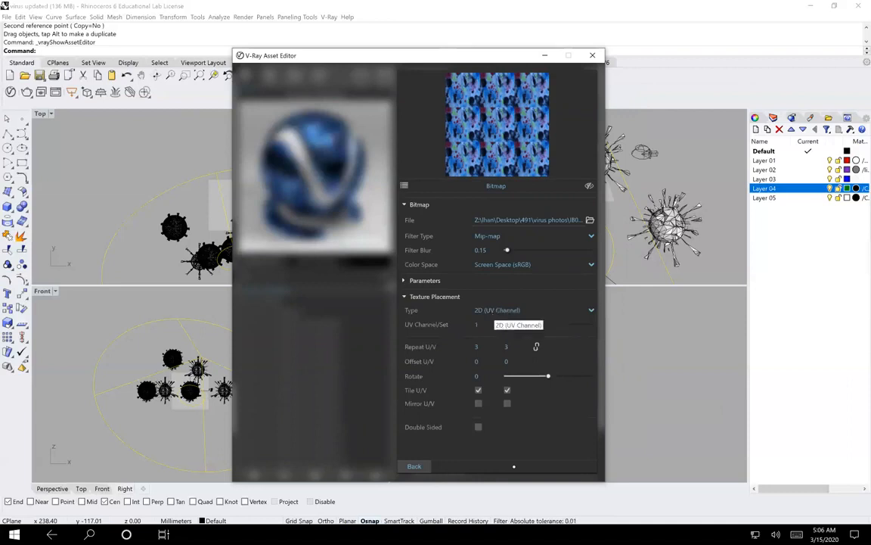
{"action": "left_click", "coordinate": [577, 313]}
{"action": "left_click", "coordinate": [536, 322]}
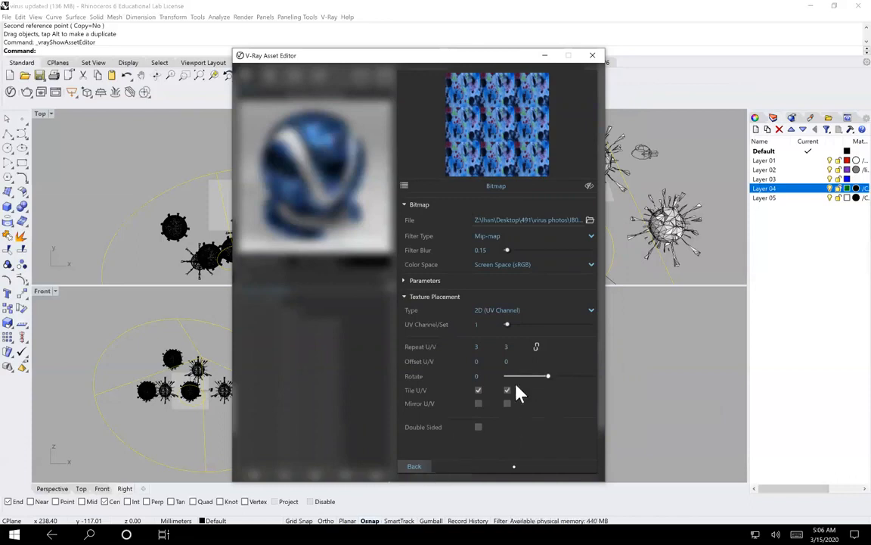
{"action": "left_click_drag", "start_coordinate": [551, 384], "coordinate": [537, 384]}
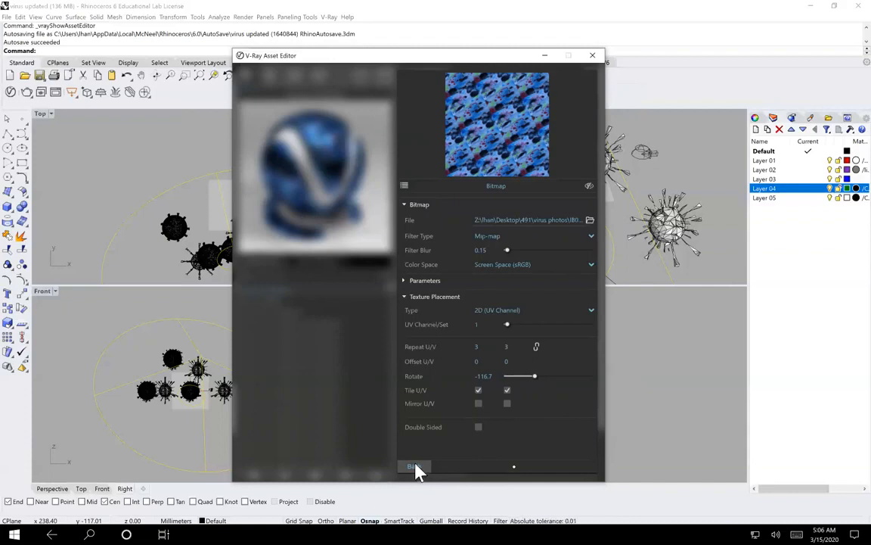
- Switch to Chrome, view the virus4.png render in the Google Drive project folder, and return to Rhino
{"action": "mouse_move", "coordinate": [151, 536]}
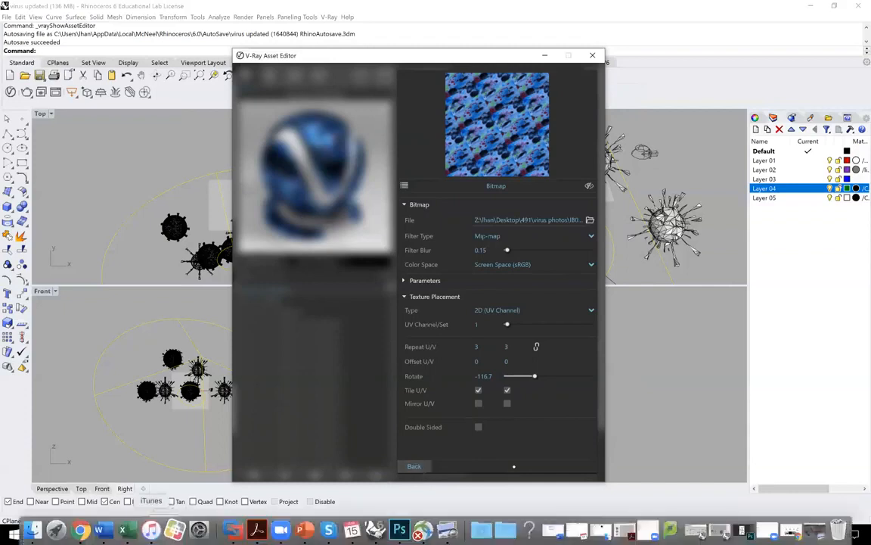
{"action": "left_click", "coordinate": [80, 530]}
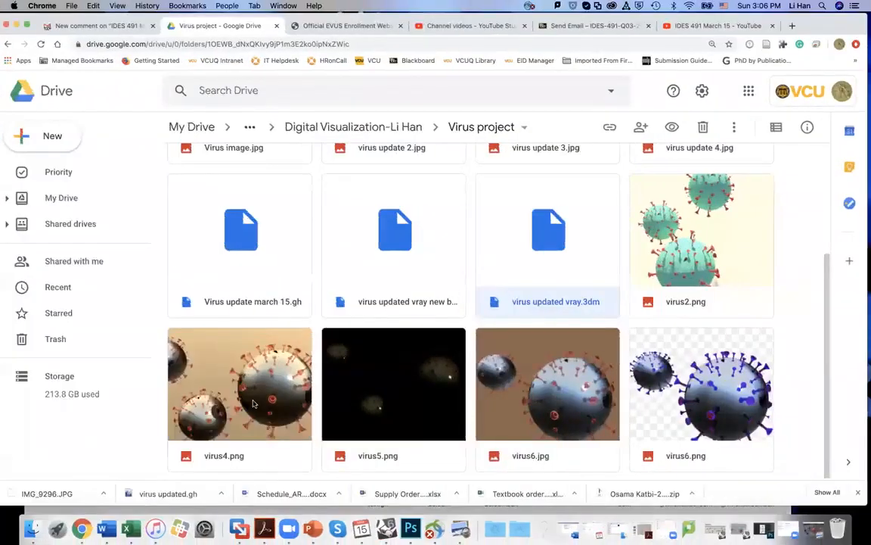
{"action": "left_click", "coordinate": [251, 390]}
{"action": "double_click", "coordinate": [247, 383]}
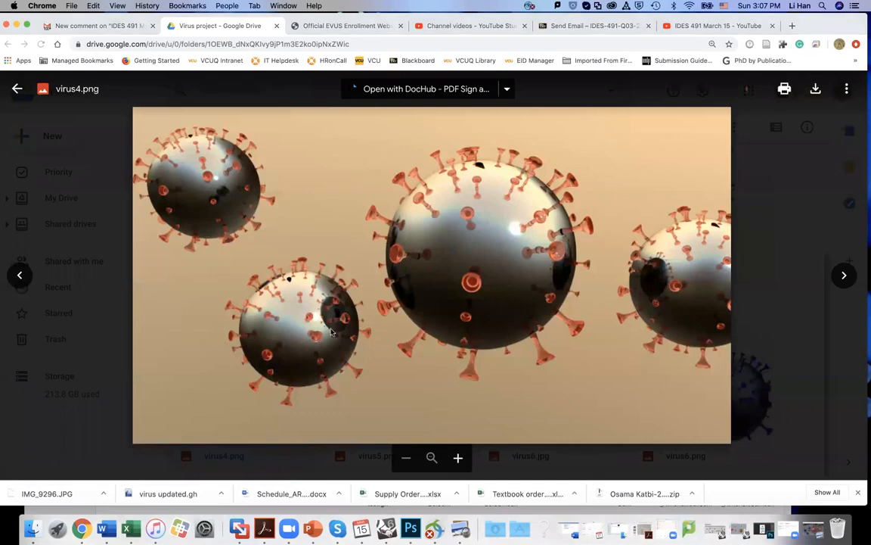
{"action": "left_click", "coordinate": [18, 88]}
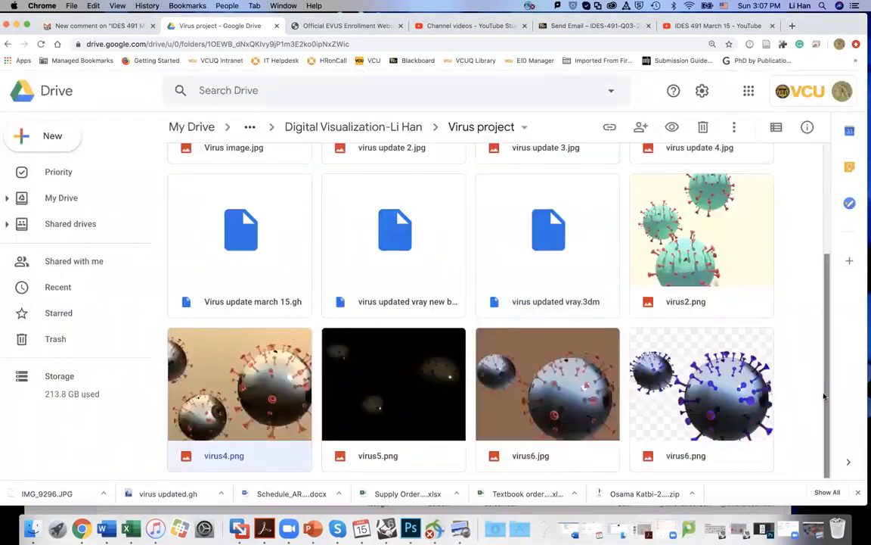
{"action": "scroll", "coordinate": [803, 340], "scroll_direction": "up", "scroll_amount": 3}
{"action": "left_click", "coordinate": [240, 528]}
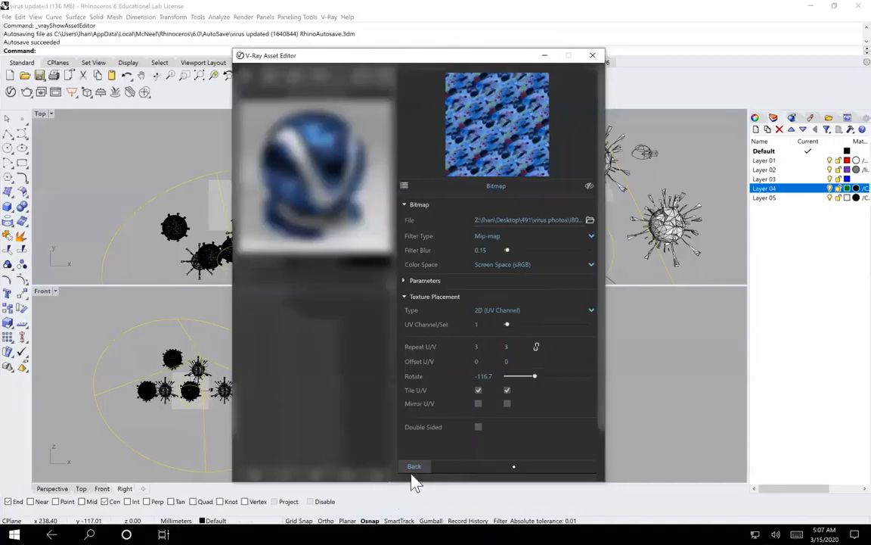
- Leave the bitmap settings, open the V-Ray render settings, and reposition the asset editor over the viewports
{"action": "left_click", "coordinate": [414, 467]}
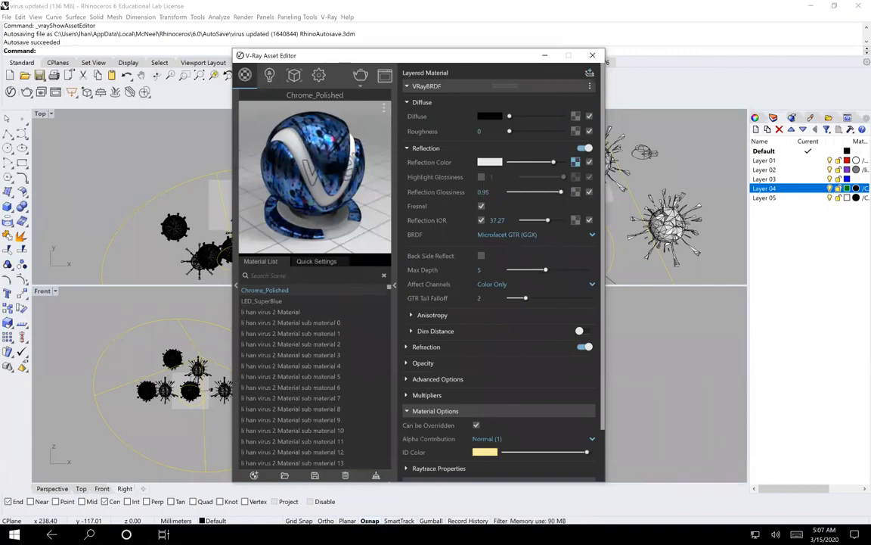
{"action": "left_click_drag", "start_coordinate": [342, 55], "coordinate": [263, 55]}
{"action": "left_click", "coordinate": [243, 74]}
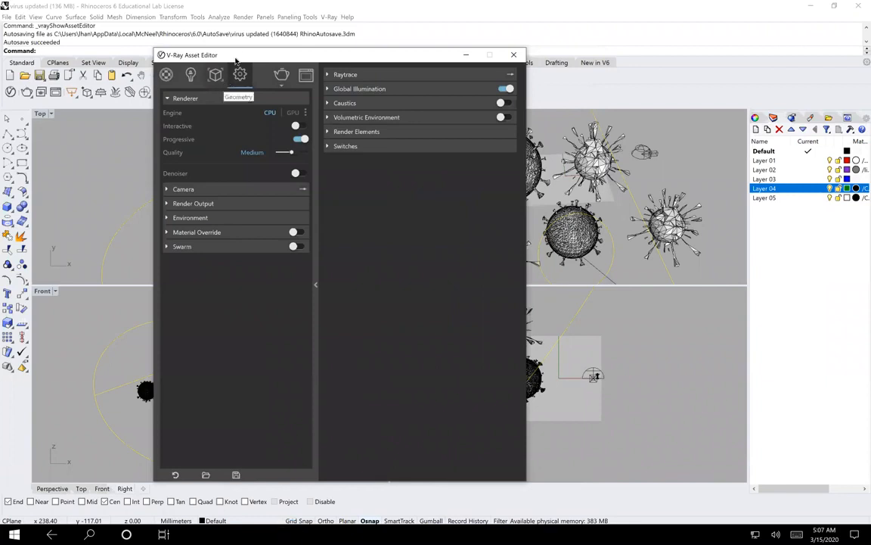
{"action": "left_click_drag", "start_coordinate": [237, 54], "coordinate": [267, 44]}
{"action": "mouse_move", "coordinate": [313, 529]}
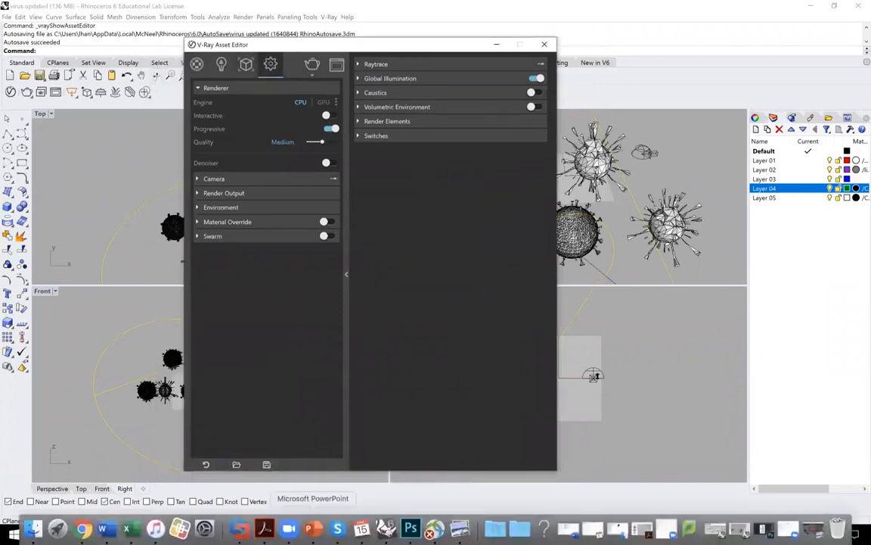
- Return to the V-Ray render settings, shift the asset editor slightly and expand the Camera settings
{"action": "left_click", "coordinate": [289, 528]}
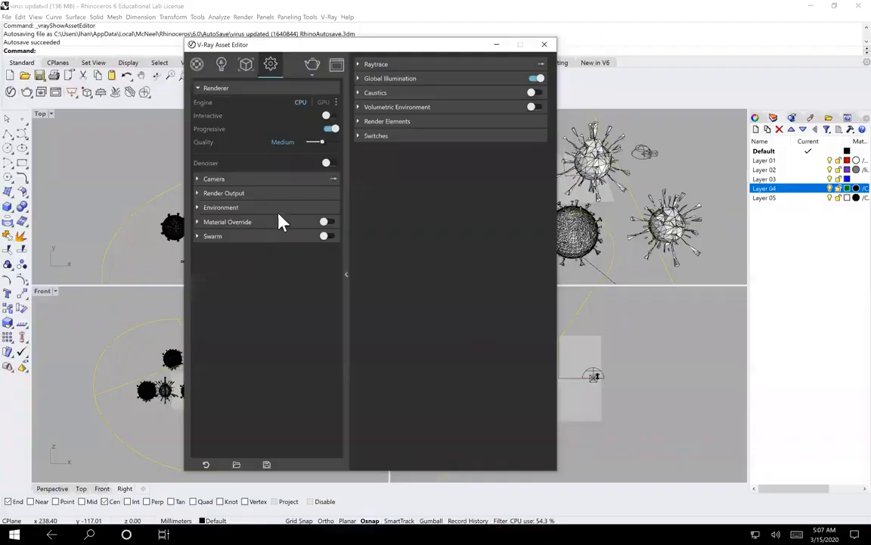
{"action": "left_click_drag", "start_coordinate": [236, 46], "coordinate": [228, 53]}
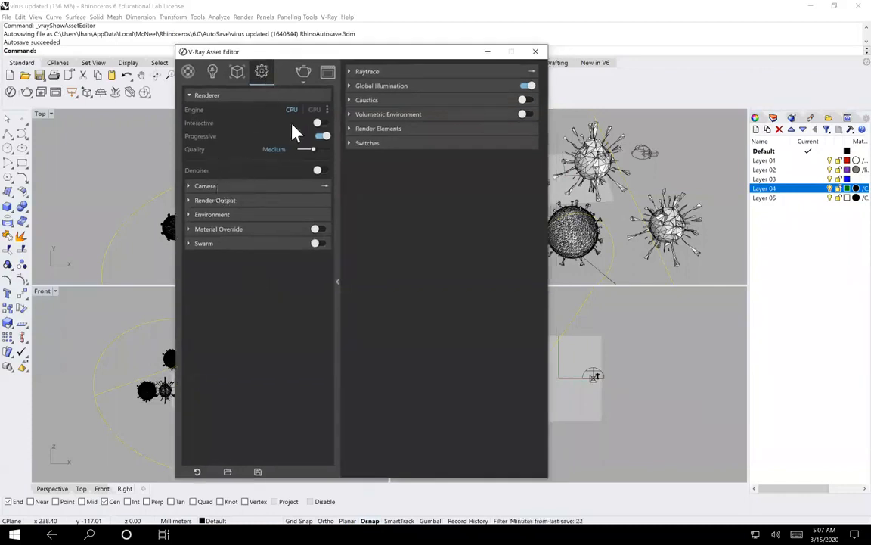
{"action": "left_click", "coordinate": [227, 186]}
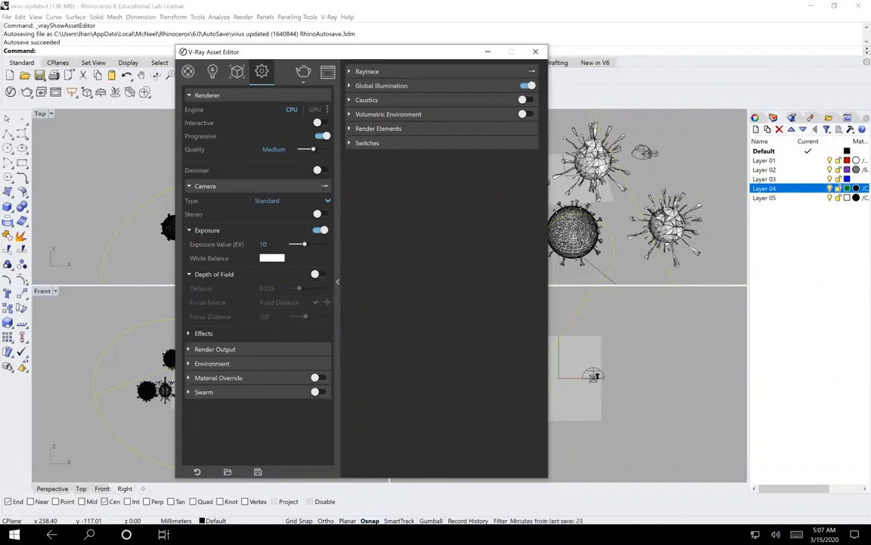
- Switch to Chrome, view the Test 1.png render in the instructor's tests folder on Google Drive, and return to Rhino
{"action": "left_click", "coordinate": [81, 530]}
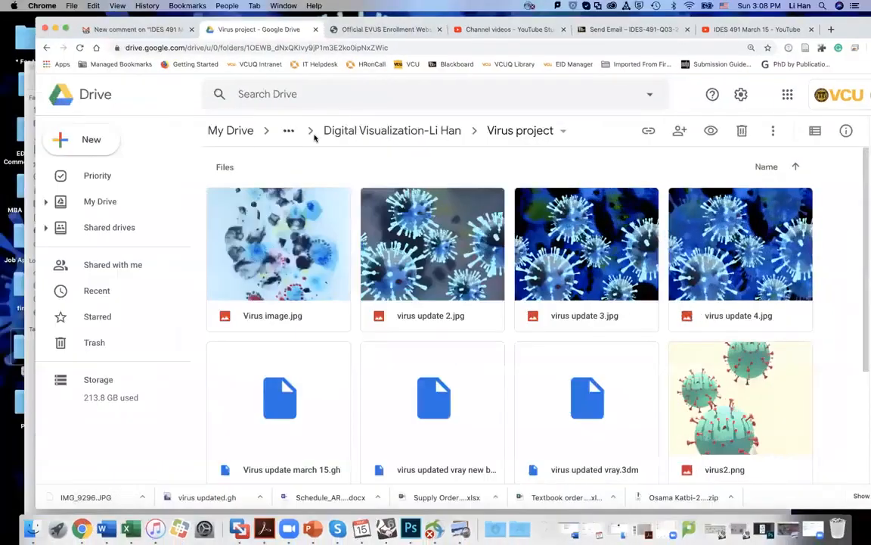
{"action": "left_click", "coordinate": [396, 130]}
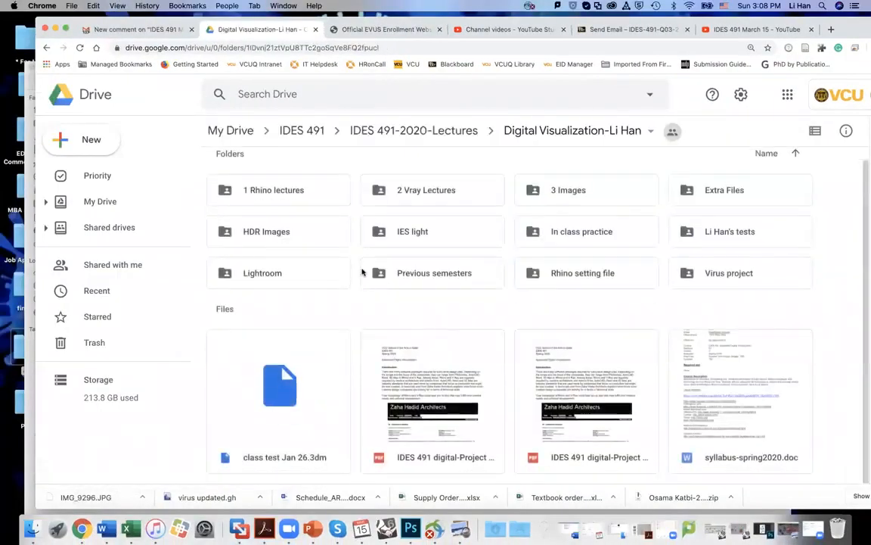
{"action": "double_click", "coordinate": [719, 232]}
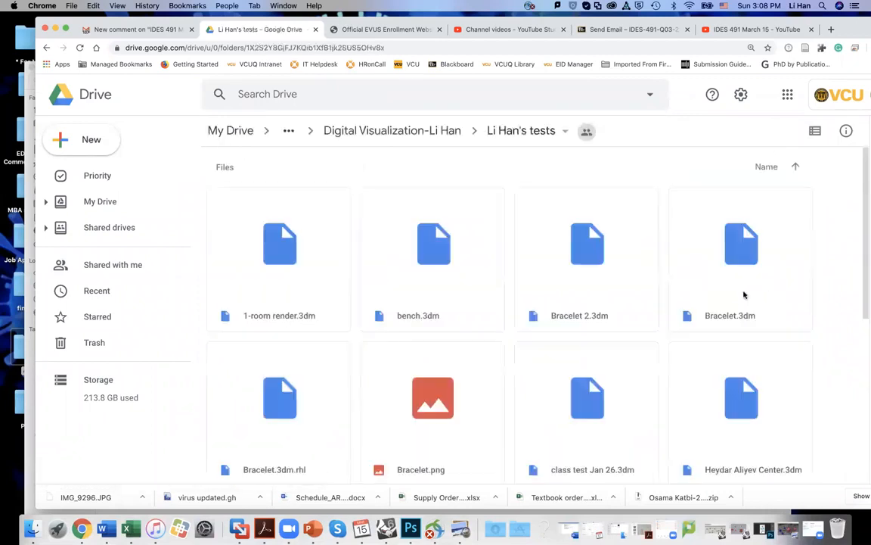
{"action": "scroll", "coordinate": [743, 296], "scroll_direction": "down", "scroll_amount": 5}
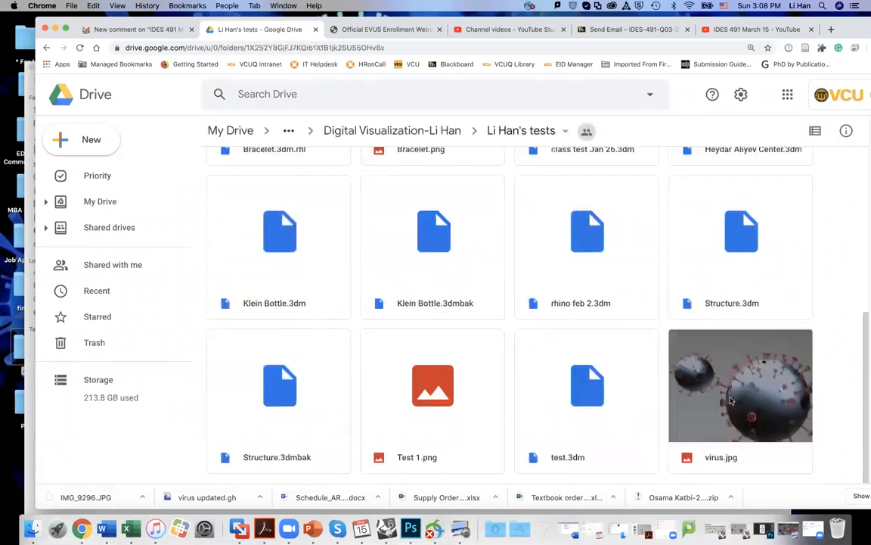
{"action": "double_click", "coordinate": [436, 397]}
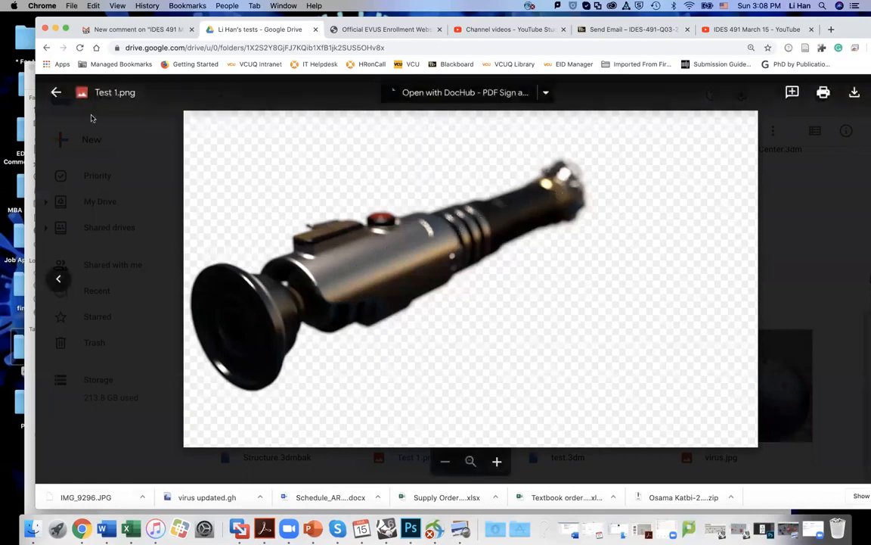
{"action": "left_click", "coordinate": [56, 92]}
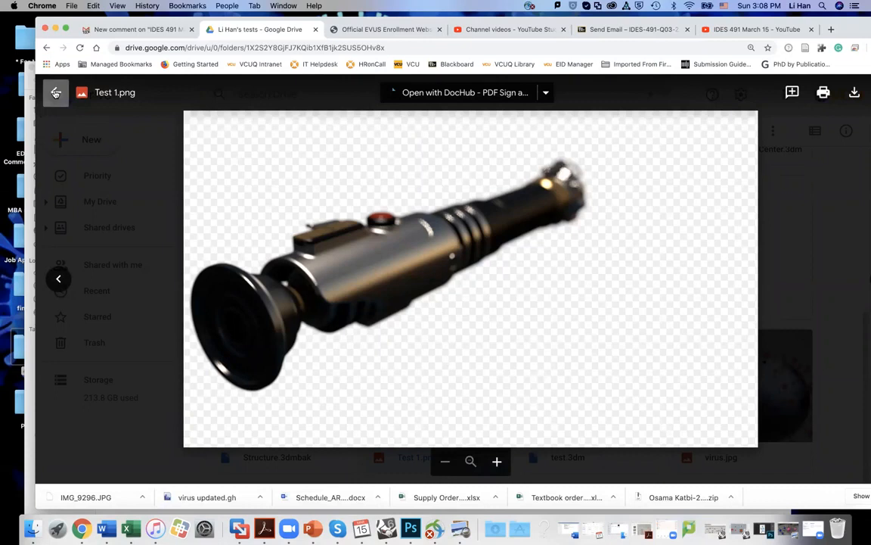
{"action": "left_click", "coordinate": [55, 29]}
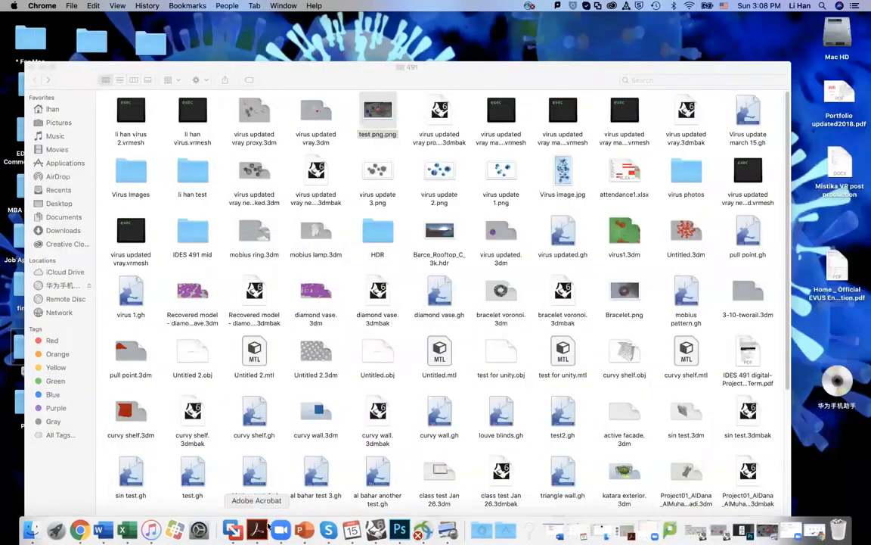
{"action": "left_click", "coordinate": [233, 530]}
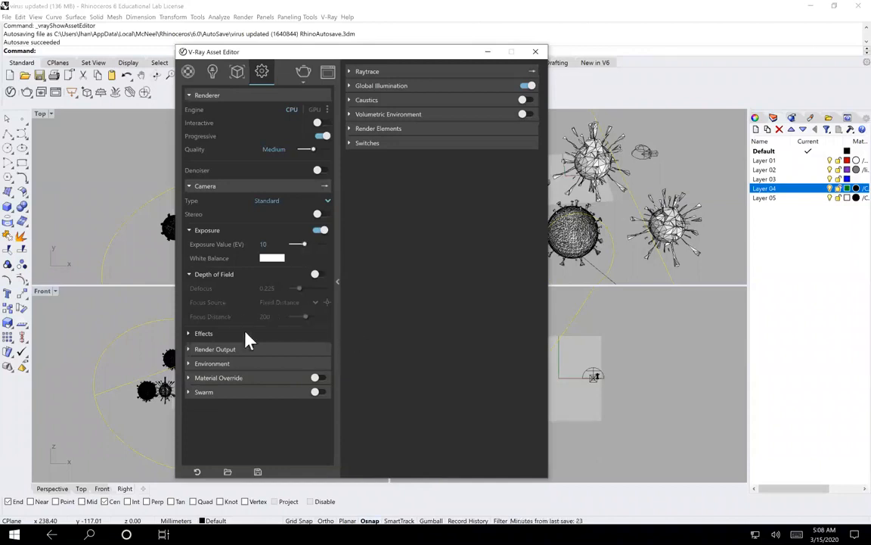
- Review the camera Effects settings, then turn on Safe Frame in the Render Output settings
{"action": "left_click", "coordinate": [206, 335]}
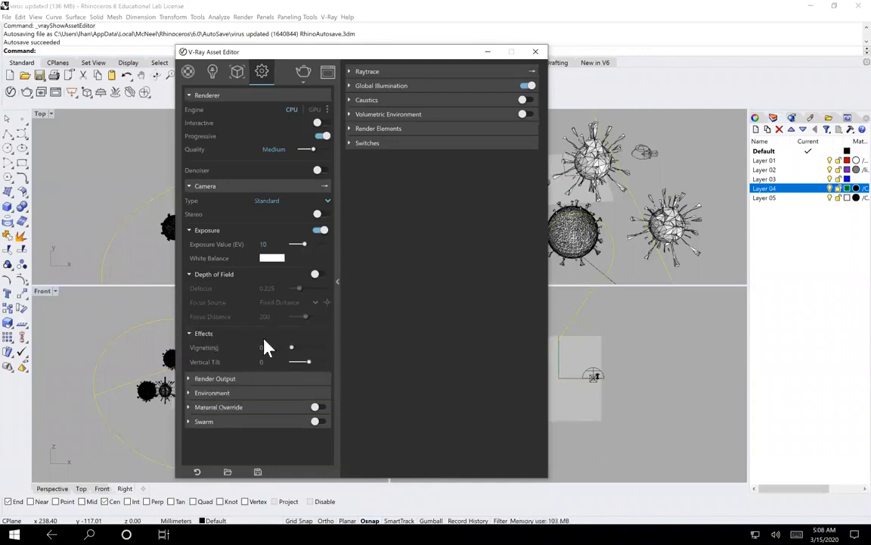
{"action": "left_click", "coordinate": [227, 335]}
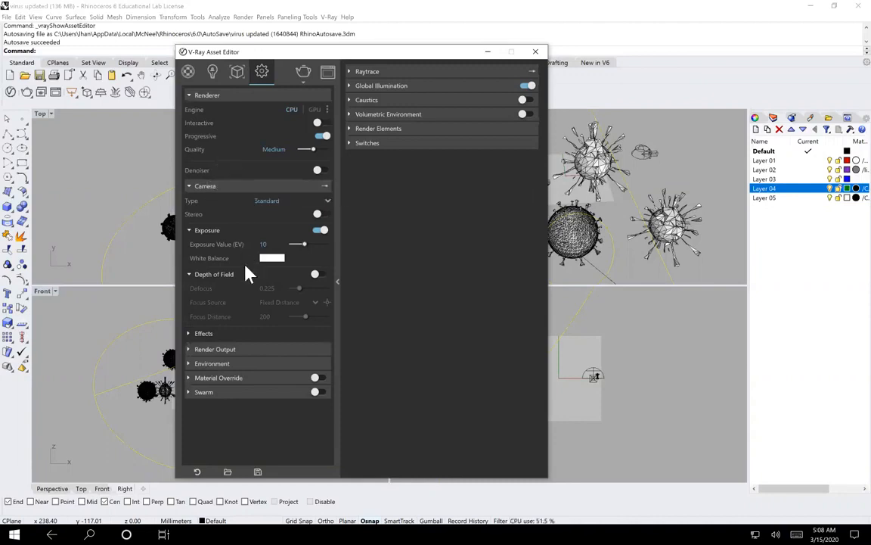
{"action": "left_click", "coordinate": [239, 349]}
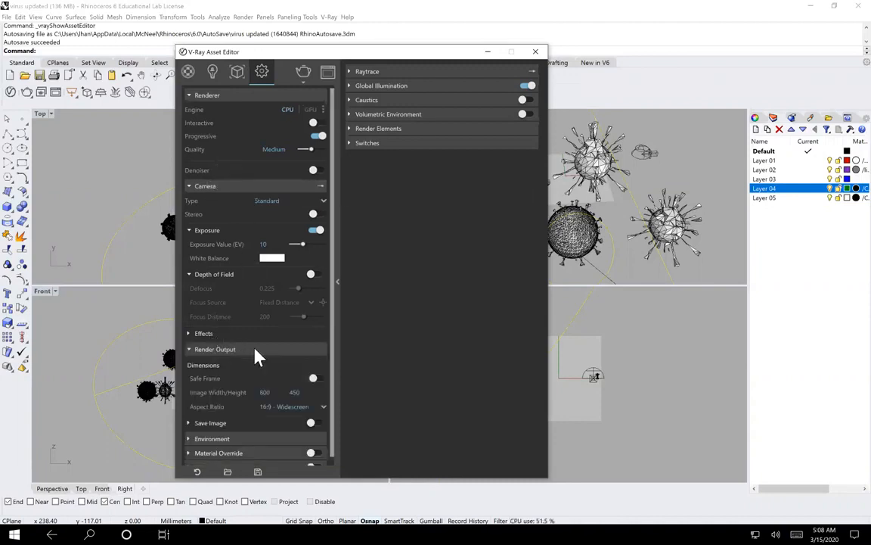
{"action": "scroll", "coordinate": [280, 356], "scroll_direction": "down", "scroll_amount": 1}
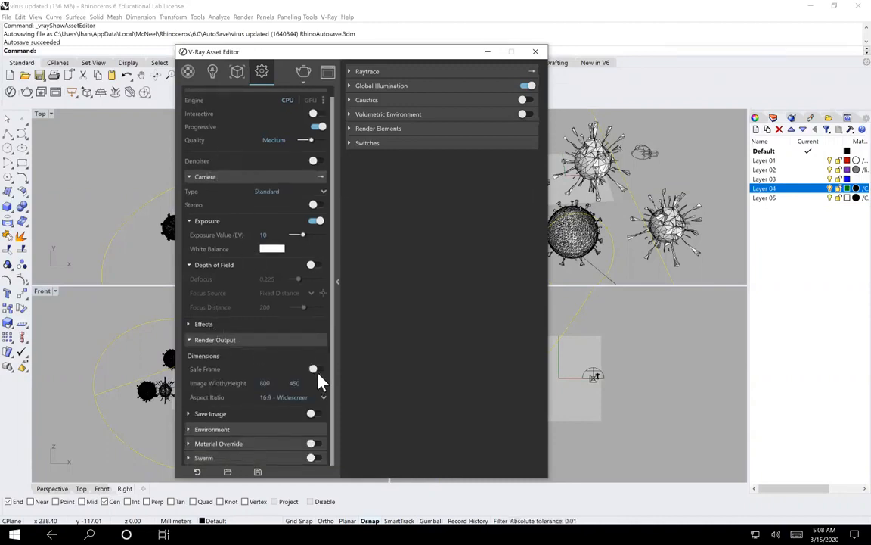
{"action": "left_click", "coordinate": [317, 371]}
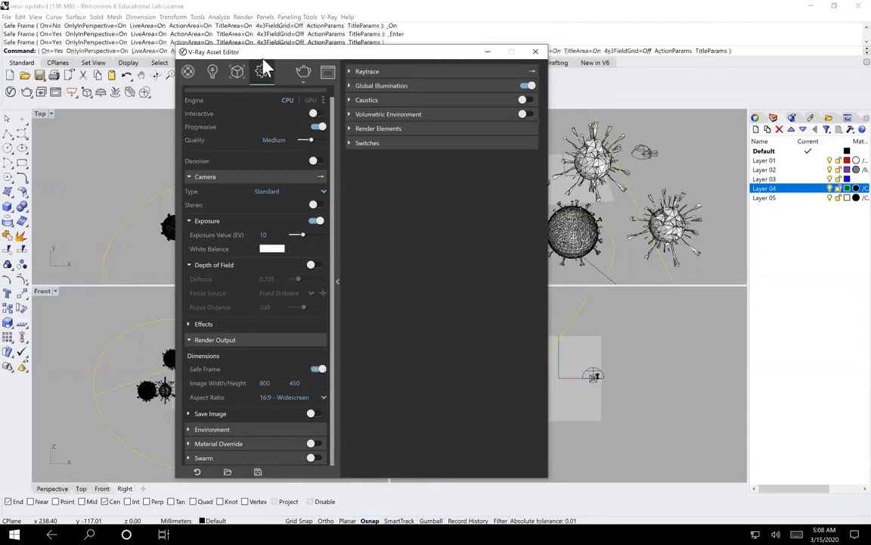
- Maximize the Perspective viewport, reposition the asset editor over it, and collapse the Camera settings
{"action": "left_click_drag", "start_coordinate": [265, 52], "coordinate": [621, 63]}
{"action": "double_click", "coordinate": [424, 112]}
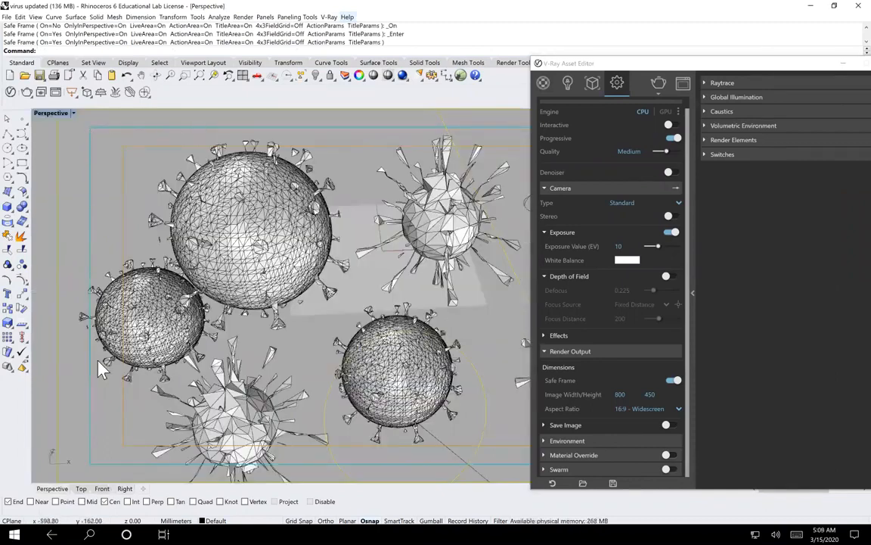
{"action": "left_click_drag", "start_coordinate": [764, 72], "coordinate": [545, 112]}
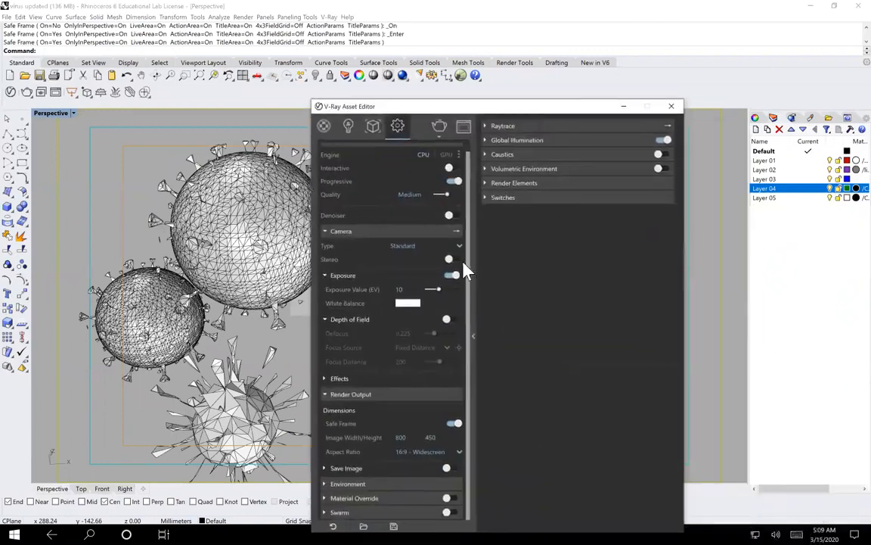
{"action": "left_click", "coordinate": [399, 289]}
{"action": "left_click", "coordinate": [325, 231]}
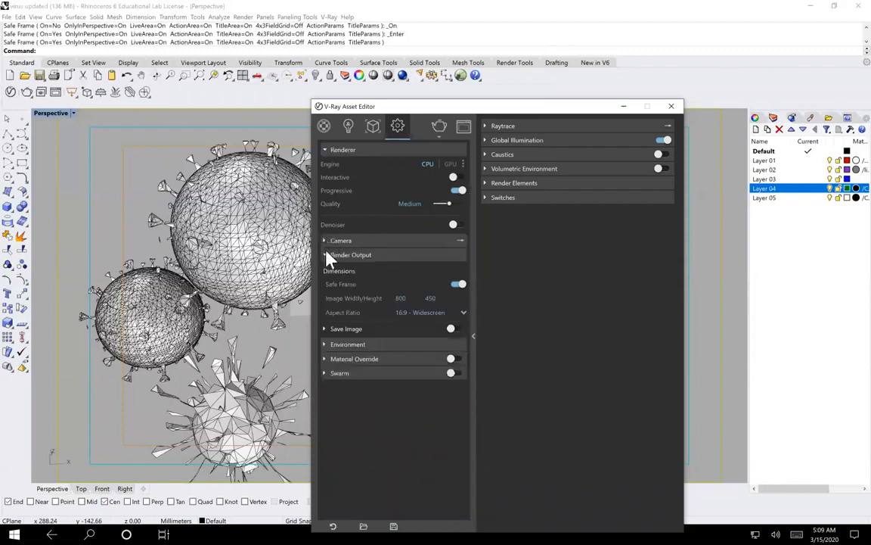
- Toggle Safe Frame to compare the viewport framing, leave it on, and set the render image width to 1000
{"action": "left_click", "coordinate": [457, 286]}
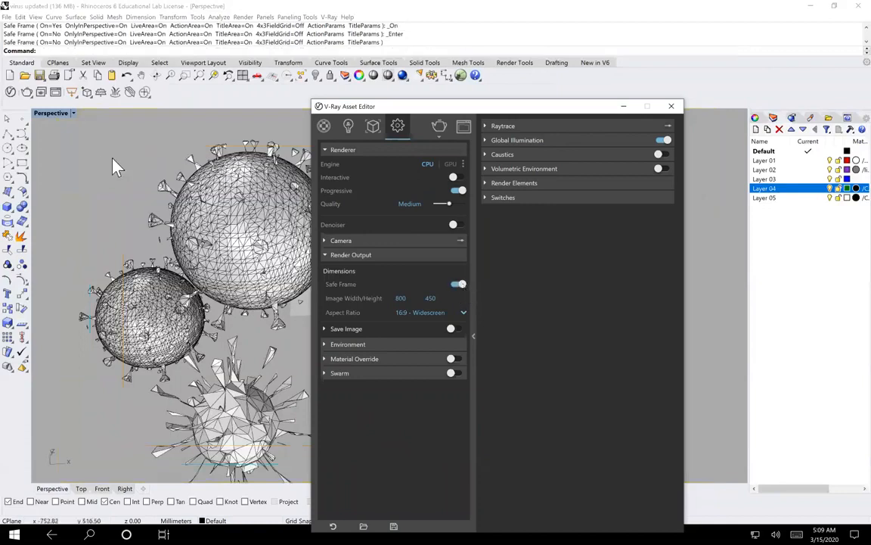
{"action": "left_click", "coordinate": [460, 285]}
{"action": "left_click", "coordinate": [459, 284]}
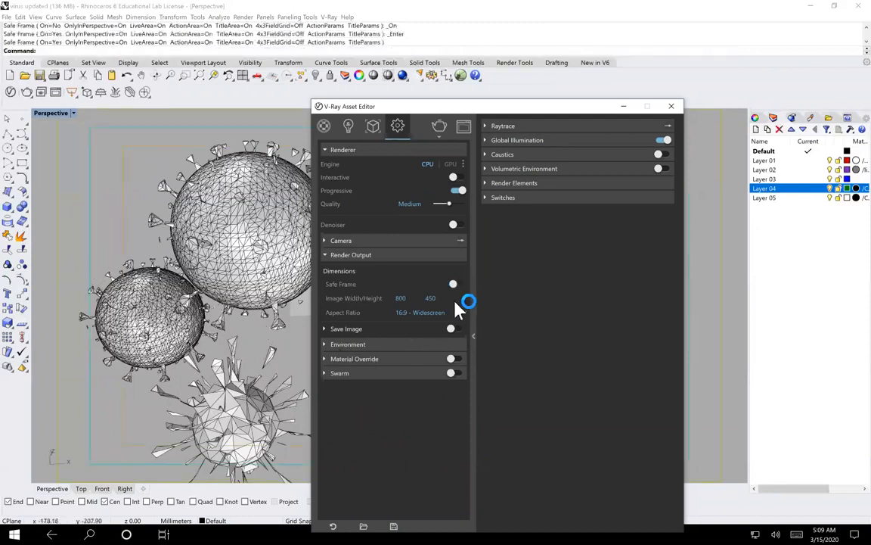
{"action": "left_click", "coordinate": [396, 299]}
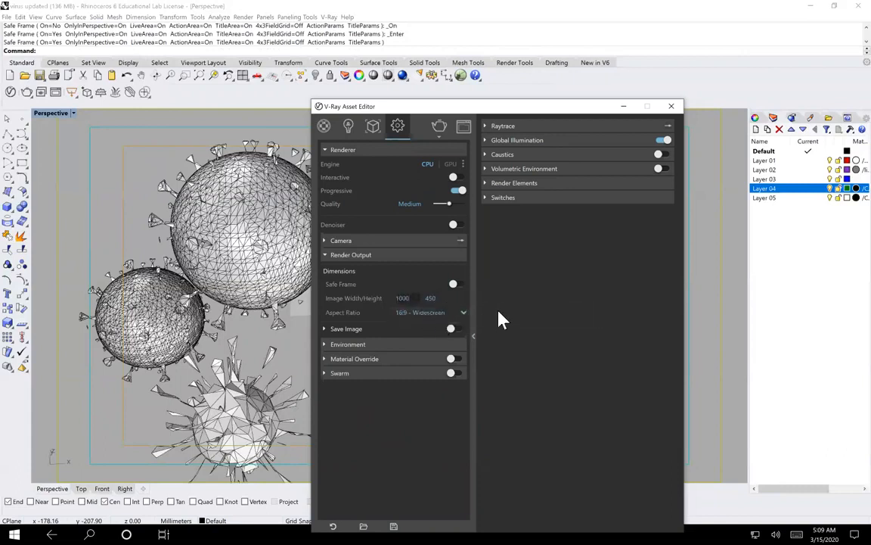
{"action": "left_click", "coordinate": [456, 284]}
- Open the environment background's bitmap texture, start choosing a replacement file, and dismiss the network access error
{"action": "left_click", "coordinate": [338, 345]}
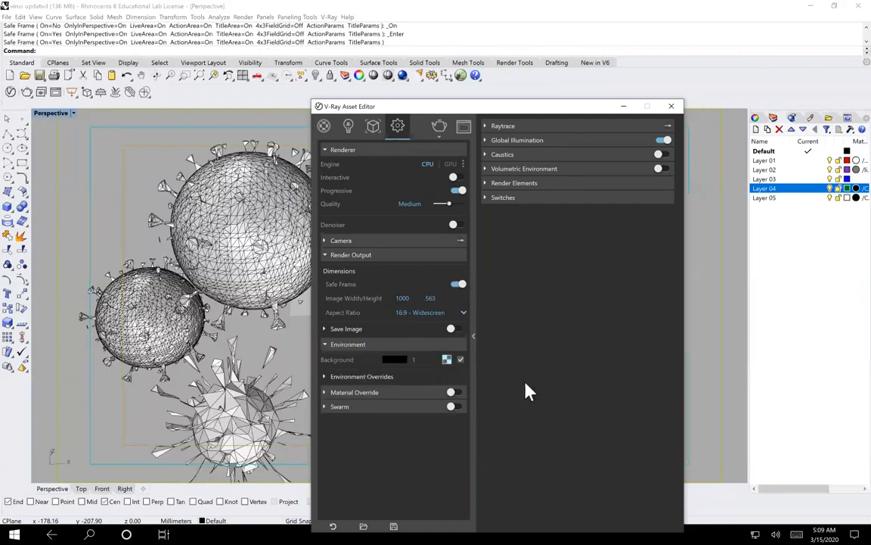
{"action": "left_click", "coordinate": [448, 360]}
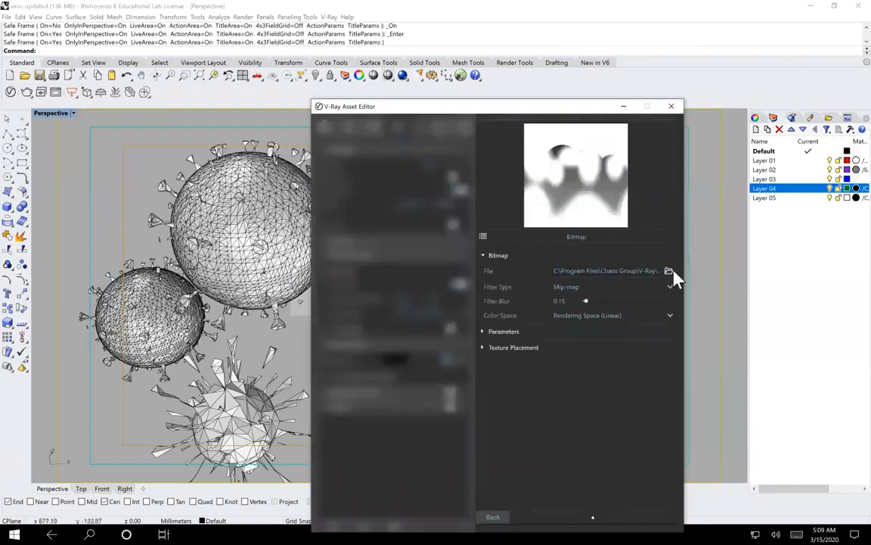
{"action": "left_click", "coordinate": [668, 271]}
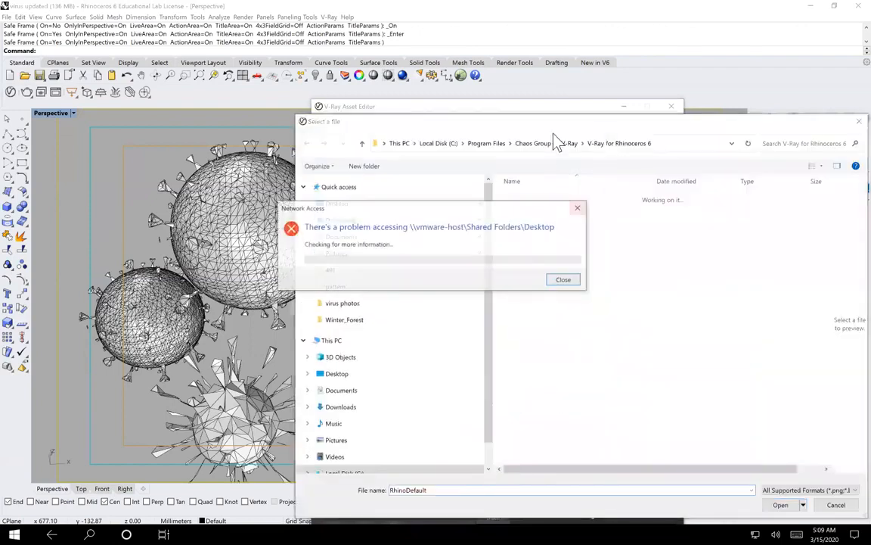
{"action": "left_click", "coordinate": [578, 207]}
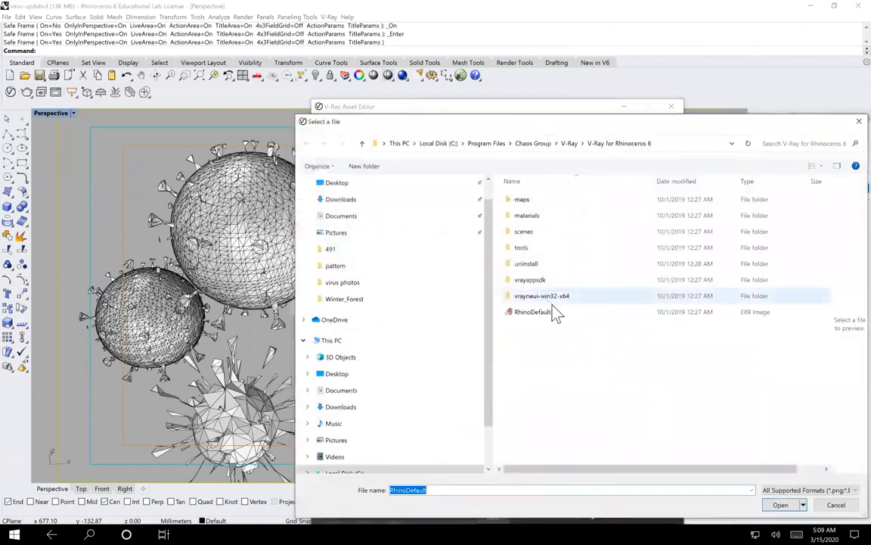
{"action": "scroll", "coordinate": [382, 375], "scroll_direction": "down", "scroll_amount": 1}
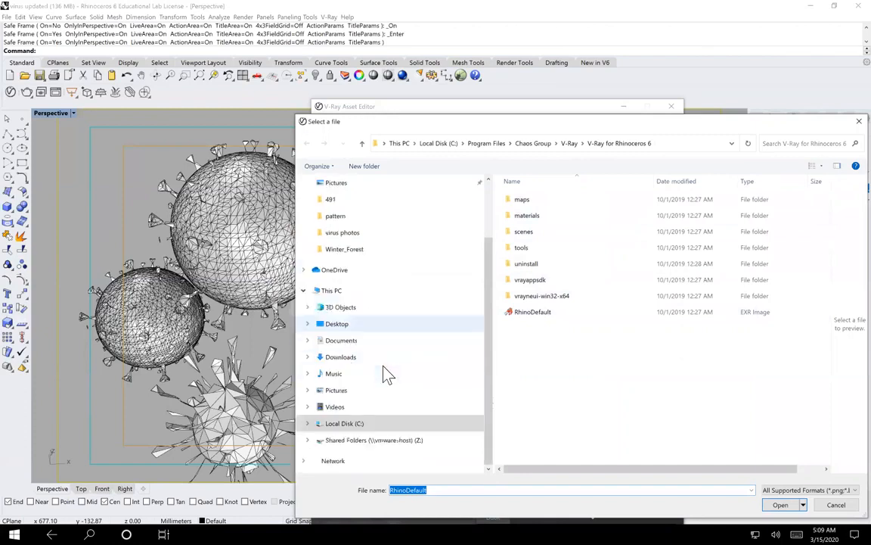
- Browse for the background image through the vmware-host shared folders to the 491 folder on the Desktop
{"action": "left_click", "coordinate": [348, 439]}
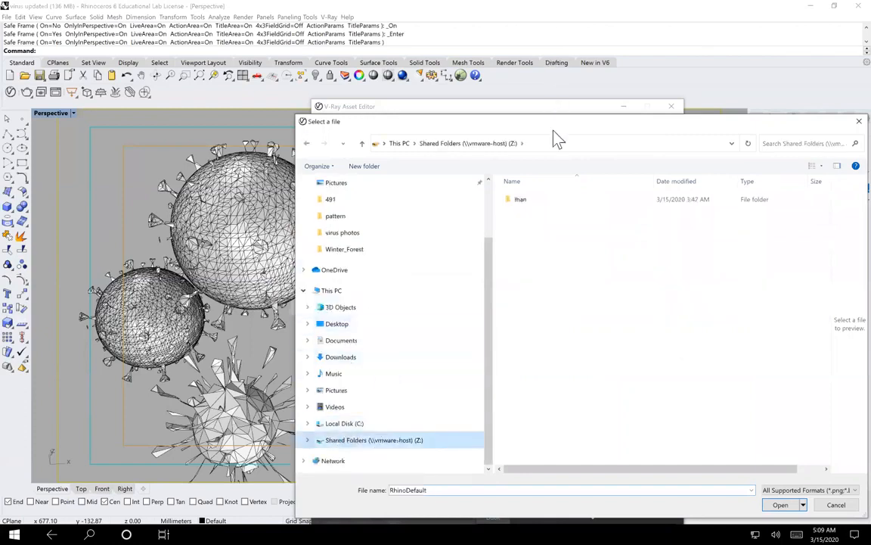
{"action": "left_click_drag", "start_coordinate": [560, 121], "coordinate": [428, 102]}
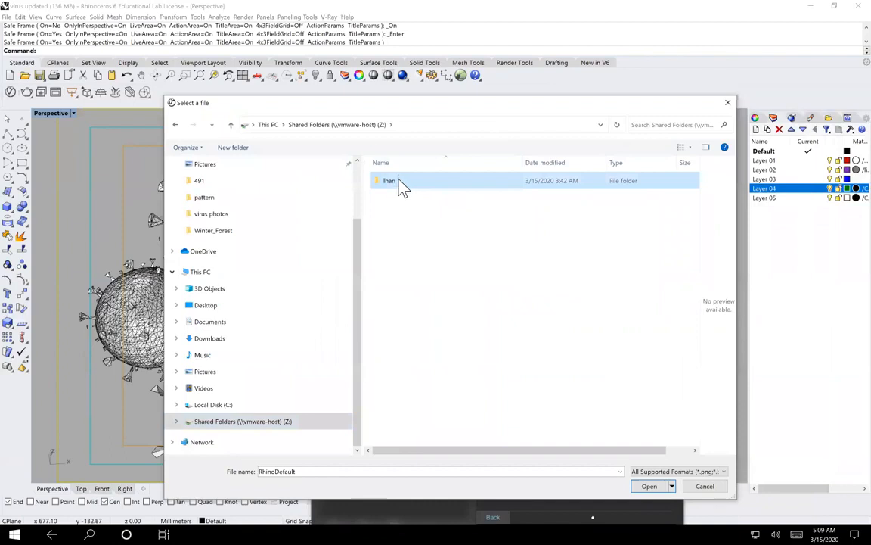
{"action": "double_click", "coordinate": [401, 183]}
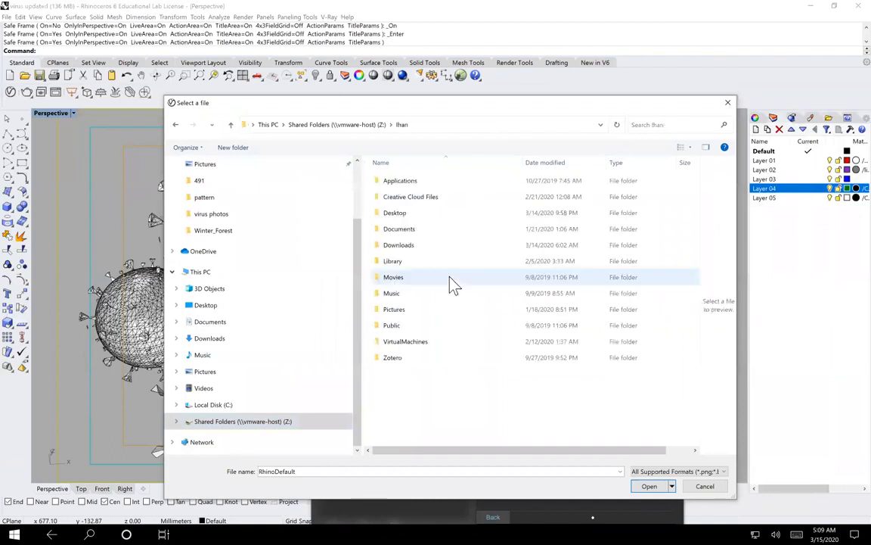
{"action": "double_click", "coordinate": [395, 214]}
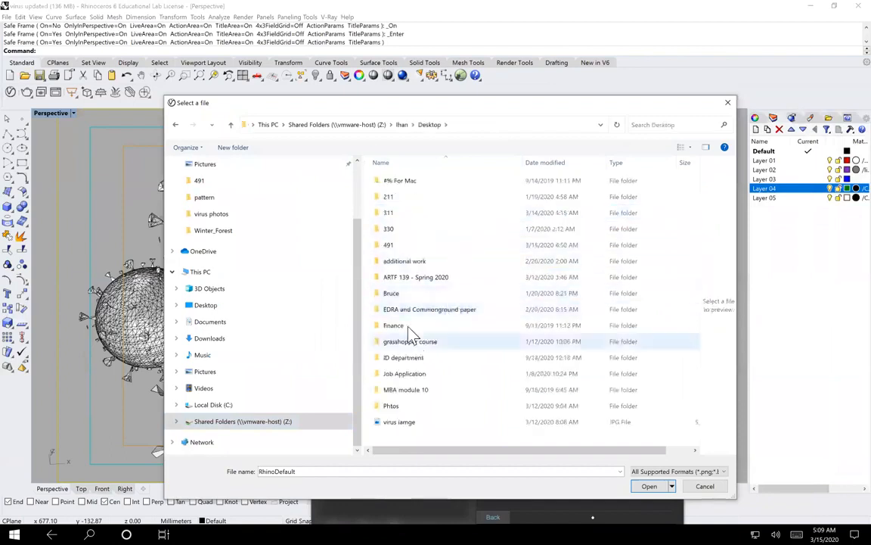
{"action": "scroll", "coordinate": [412, 346], "scroll_direction": "right", "scroll_amount": 1}
{"action": "left_click", "coordinate": [382, 246]}
{"action": "double_click", "coordinate": [382, 249]}
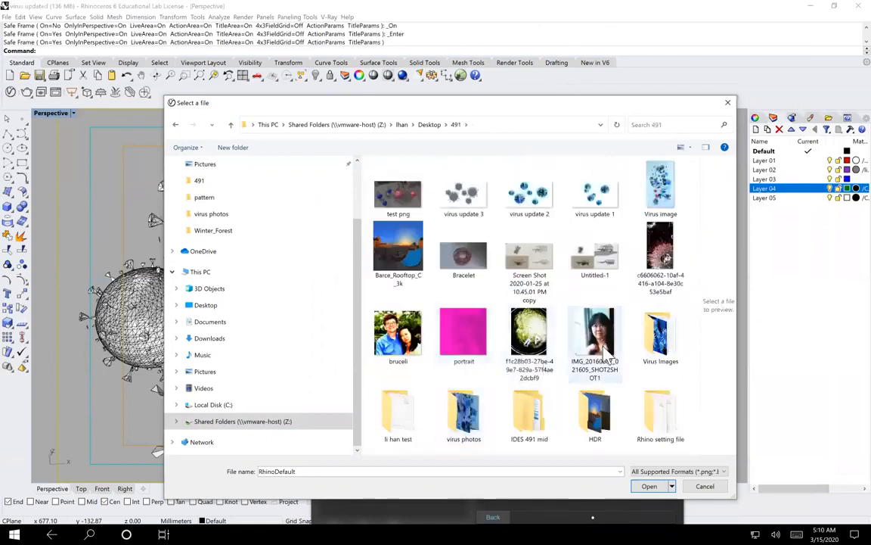
- Load WinterForest_Env from the HDR Winter_Forest folder as the environment background's bitmap and return to the render settings
{"action": "left_click", "coordinate": [598, 420]}
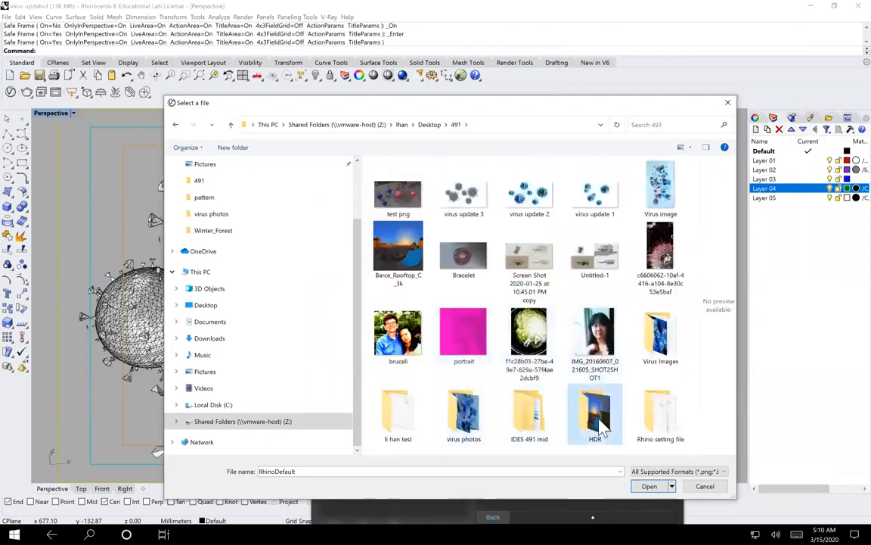
{"action": "double_click", "coordinate": [598, 421]}
{"action": "left_click", "coordinate": [421, 201]}
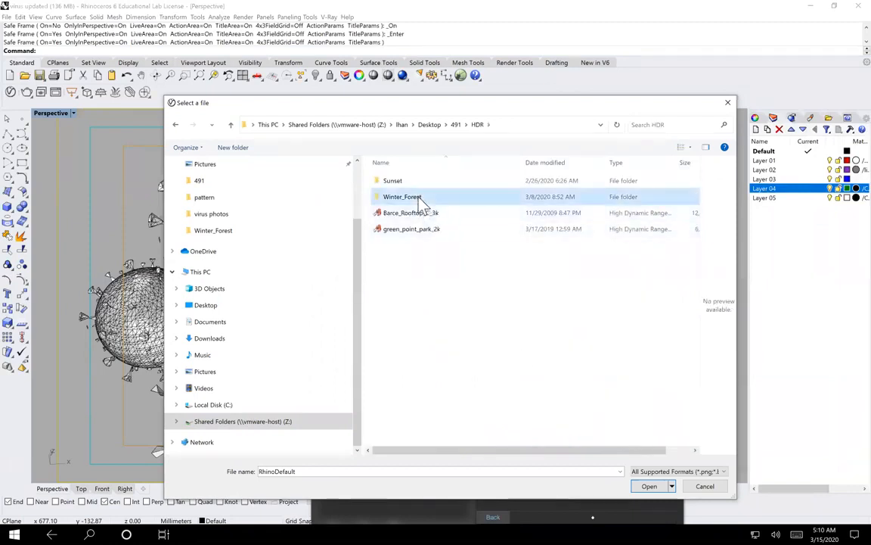
{"action": "key", "text": "Return"}
{"action": "left_click", "coordinate": [466, 195]}
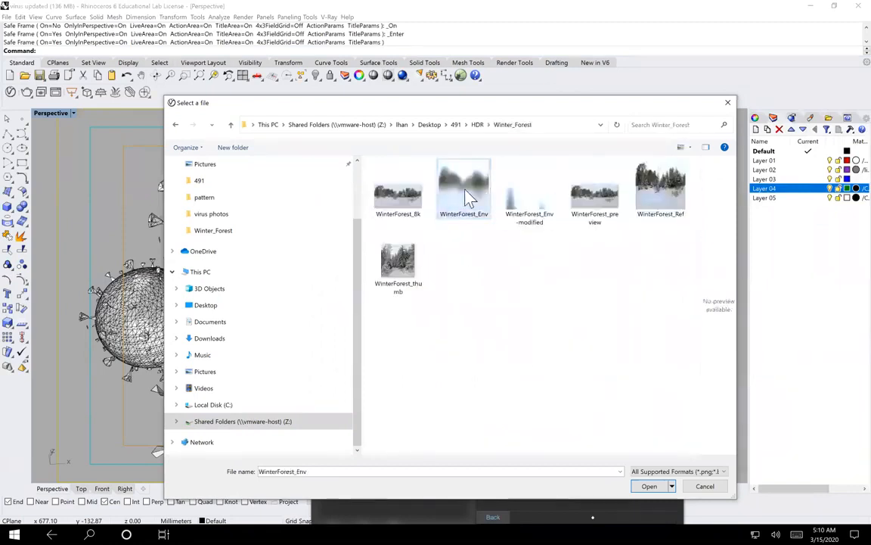
{"action": "left_click", "coordinate": [649, 486]}
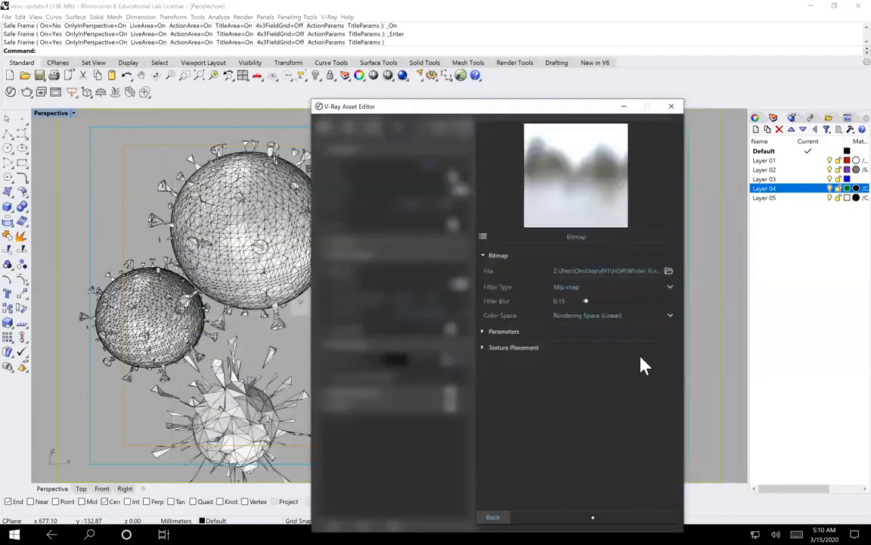
{"action": "left_click", "coordinate": [493, 517]}
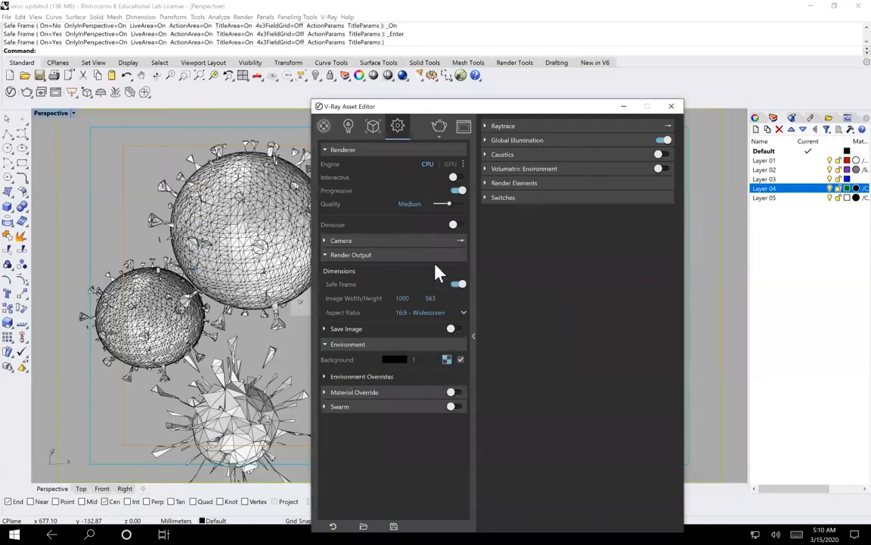
- Expand the Material Override settings and review the environment background's bitmap texture
{"action": "left_click", "coordinate": [344, 393]}
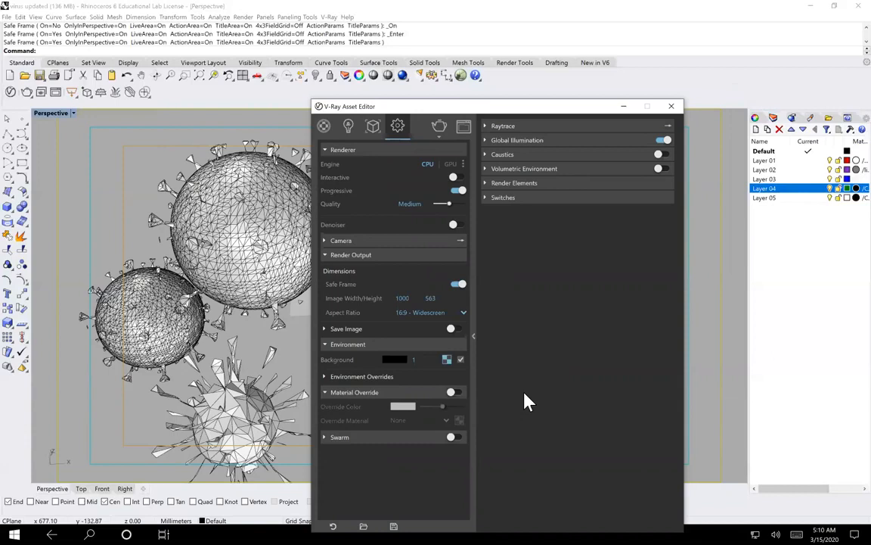
{"action": "left_click", "coordinate": [447, 360]}
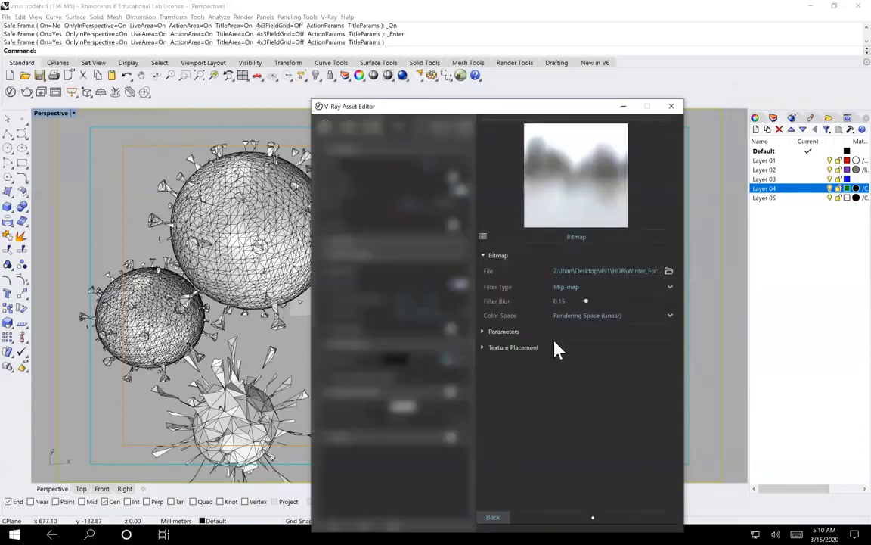
{"action": "left_click", "coordinate": [494, 517]}
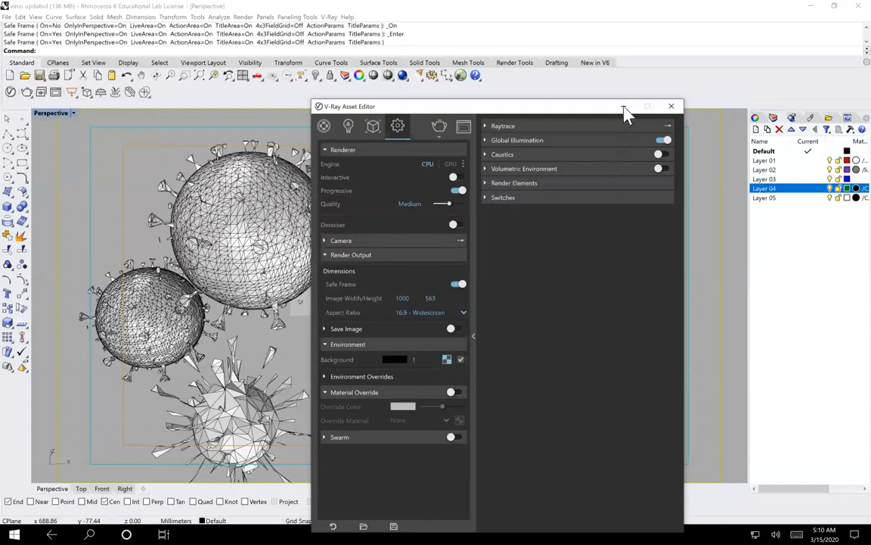
- Expand the Global Illumination settings and review the available options for primary and secondary rays
{"action": "left_click", "coordinate": [519, 143]}
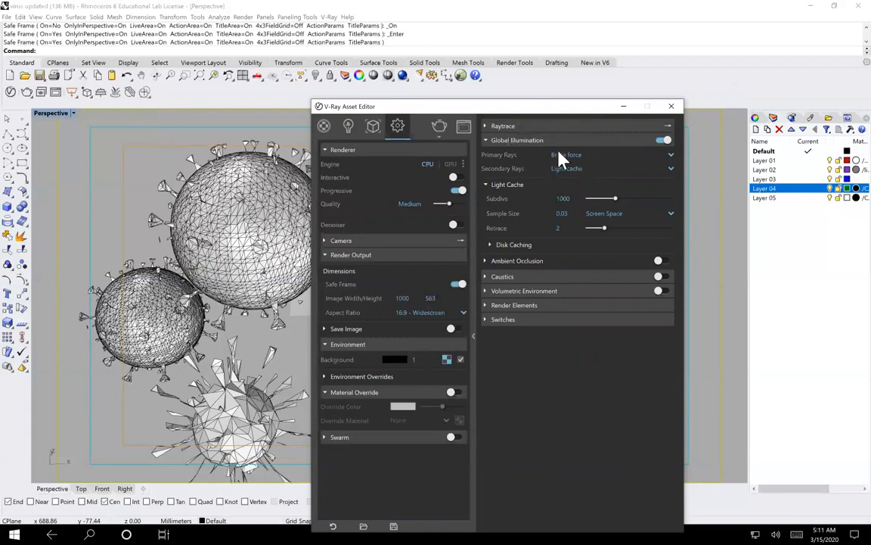
{"action": "left_click", "coordinate": [573, 168]}
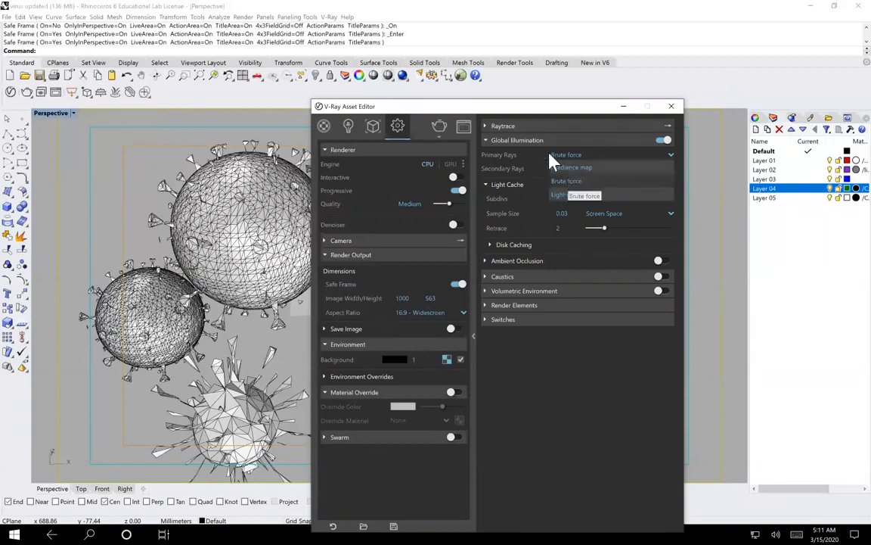
{"action": "left_click", "coordinate": [594, 194]}
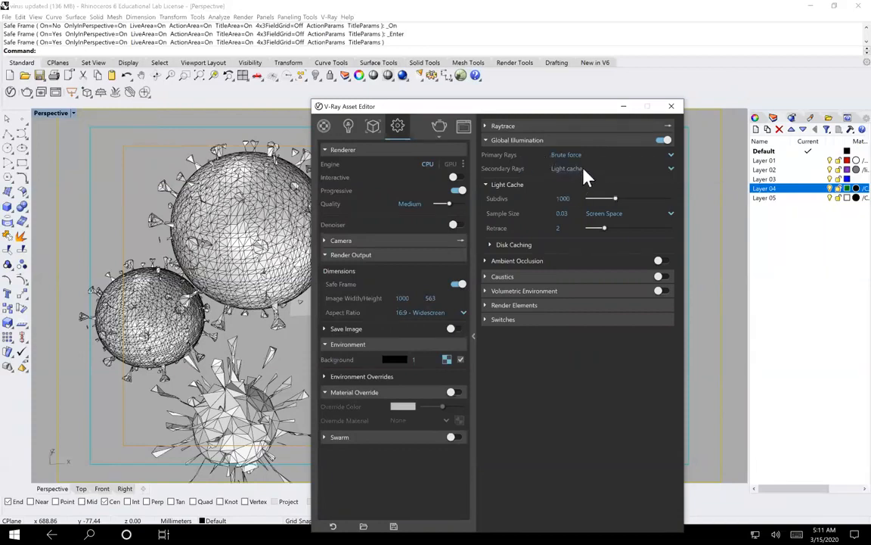
{"action": "left_click", "coordinate": [583, 170]}
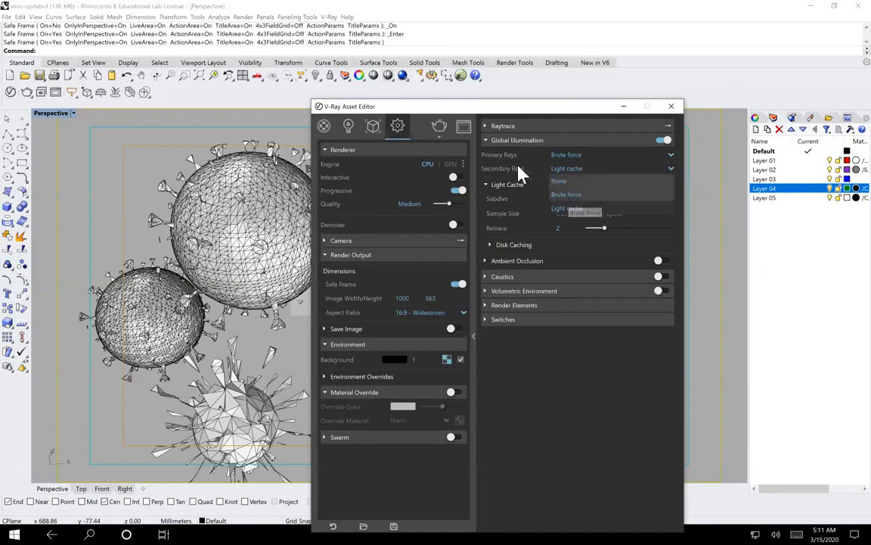
{"action": "left_click", "coordinate": [518, 165]}
- Try None for the secondary rays and restore them to Light cache
{"action": "left_click", "coordinate": [597, 173]}
{"action": "left_click", "coordinate": [563, 182]}
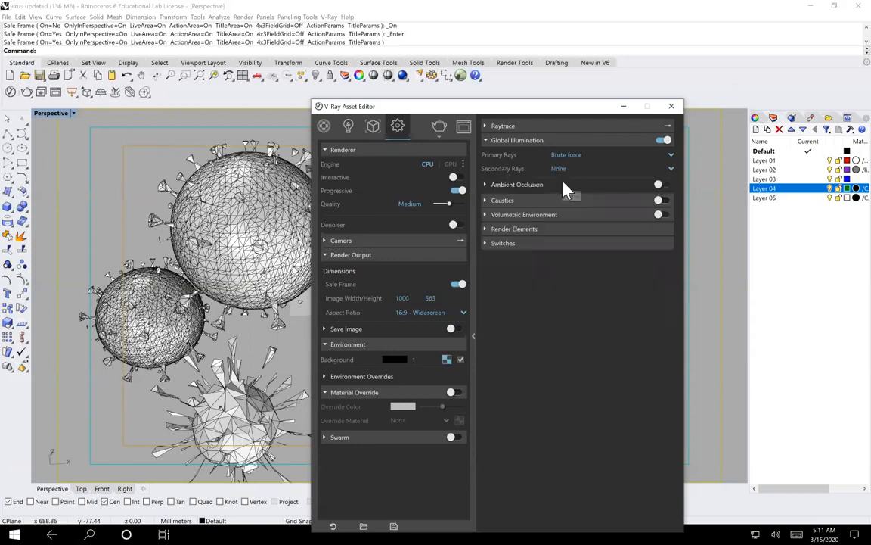
{"action": "left_click", "coordinate": [601, 171]}
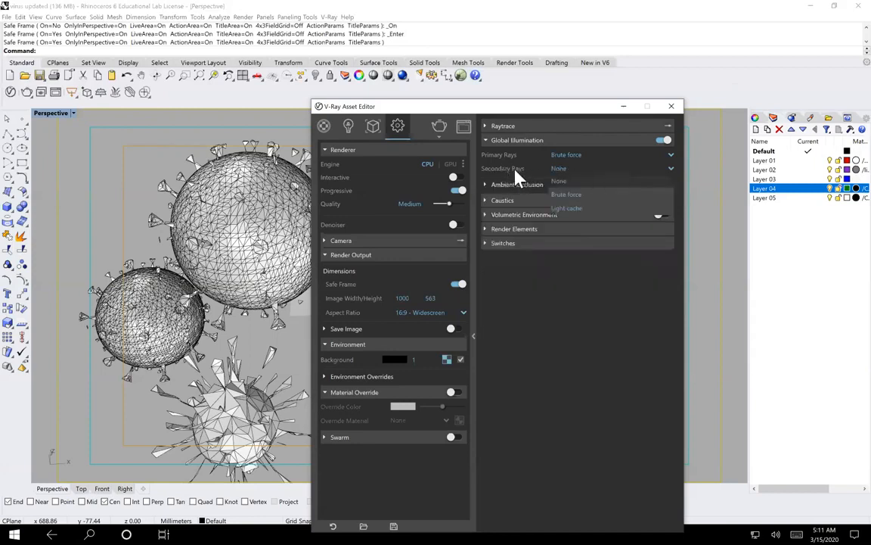
{"action": "left_click", "coordinate": [566, 208]}
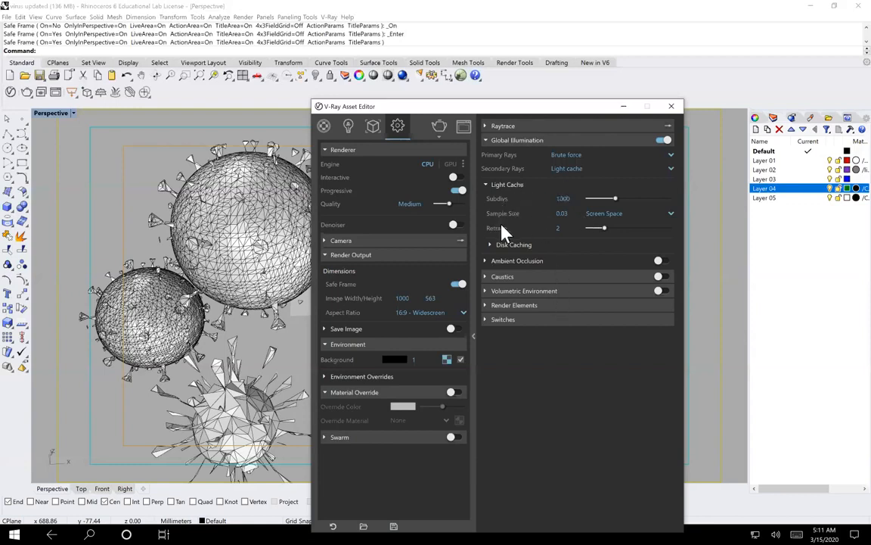
- Expand the Volumetric Environment and Render Elements sections and examine their settings along with Ambient Occlusion
{"action": "left_click", "coordinate": [522, 295]}
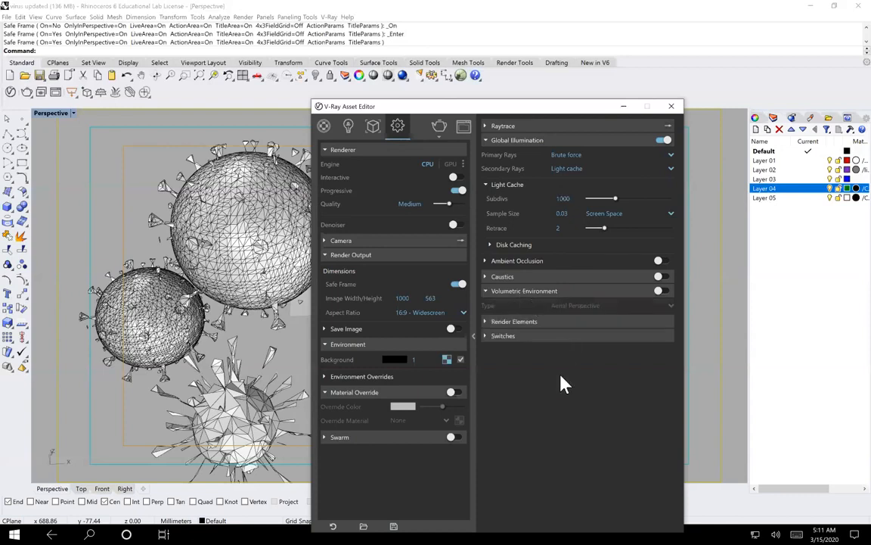
{"action": "left_click", "coordinate": [521, 261]}
{"action": "left_click", "coordinate": [526, 261]}
{"action": "left_click", "coordinate": [487, 322]}
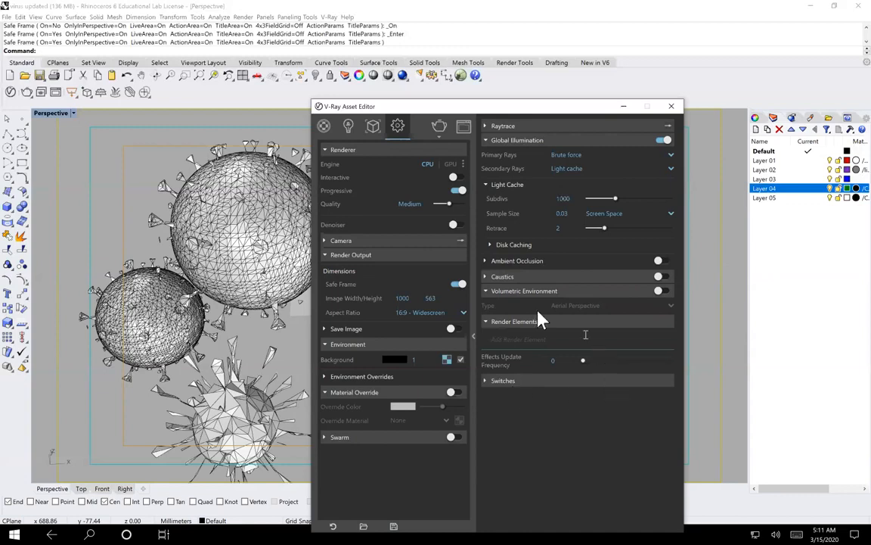
{"action": "left_click", "coordinate": [486, 290]}
{"action": "left_click", "coordinate": [486, 290]}
- Try enabling Volumetric Environment to view its Aerial Perspective options and turn it back off
{"action": "left_click", "coordinate": [659, 291]}
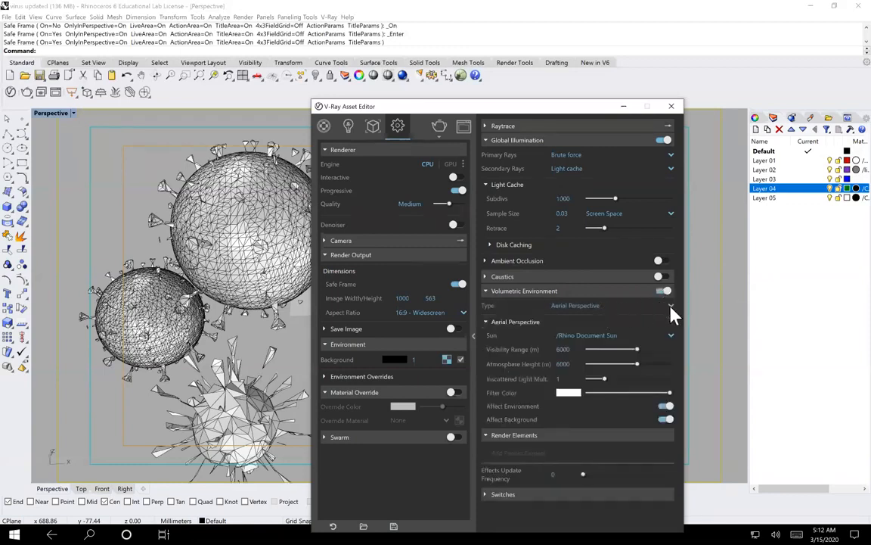
{"action": "left_click", "coordinate": [671, 306]}
{"action": "left_click", "coordinate": [655, 290]}
{"action": "left_click", "coordinate": [661, 291]}
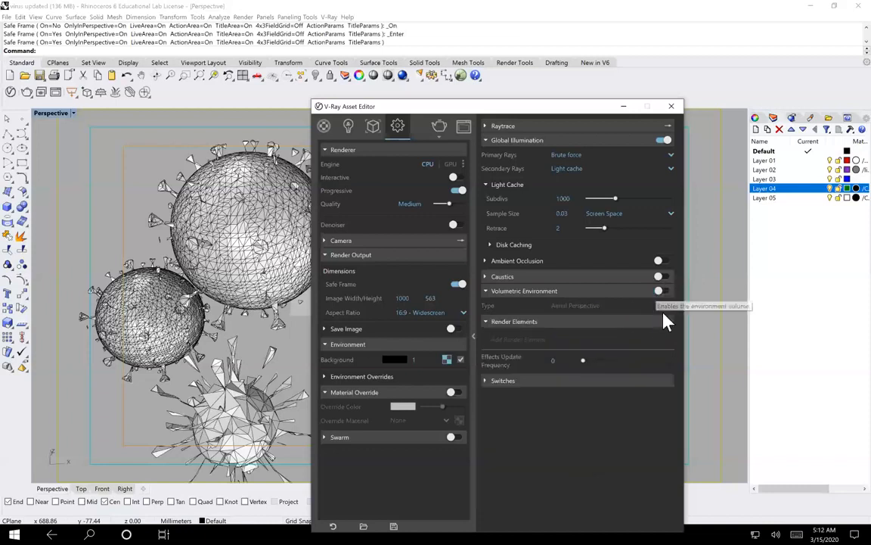
- Minimize the V-Ray Asset Editor and switch to the IB0A9980.psd virus image in Photoshop
{"action": "left_click", "coordinate": [625, 107]}
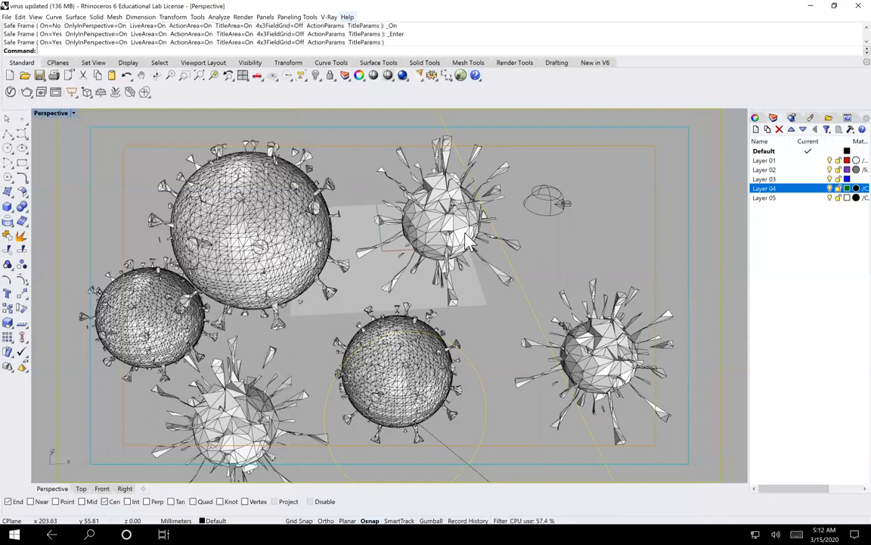
{"action": "mouse_move", "coordinate": [123, 529]}
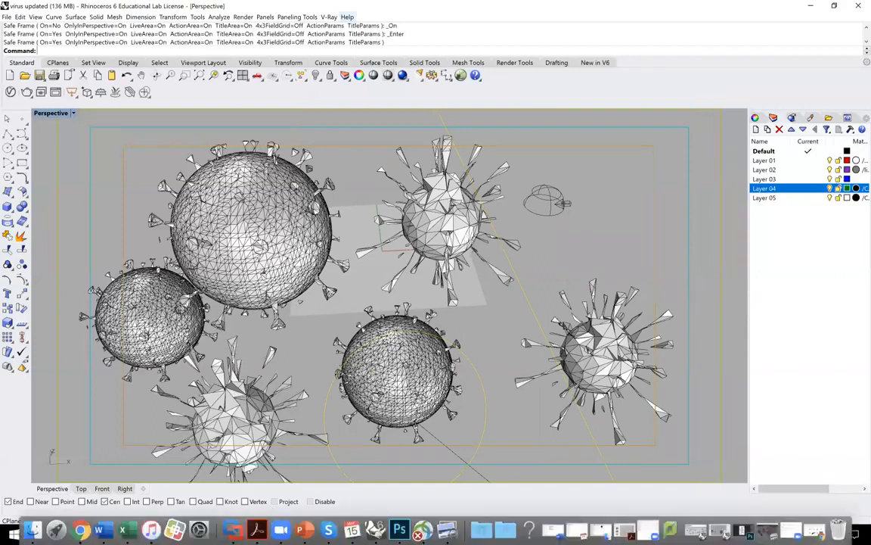
{"action": "left_click", "coordinate": [400, 529]}
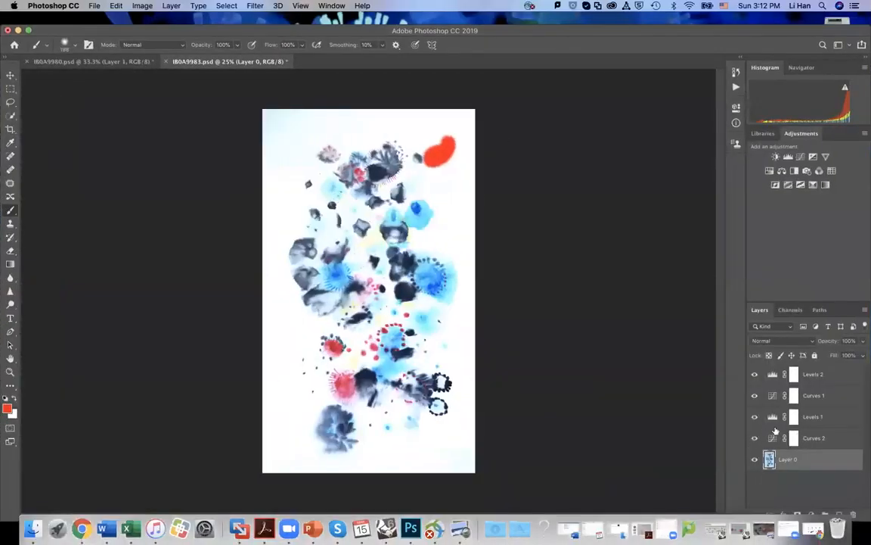
{"action": "left_click", "coordinate": [106, 62]}
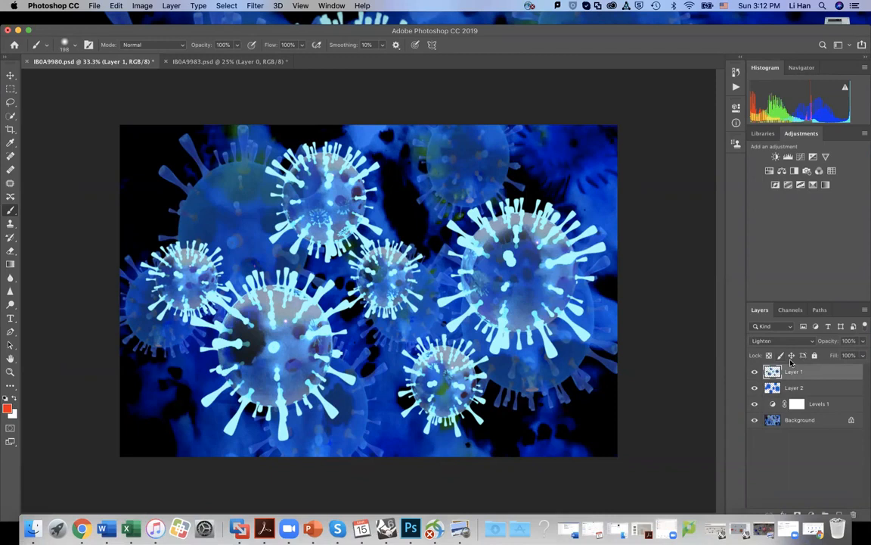
- Recolor Layer 1's viruses to pink by shifting the hue to about +150 with a Hue/Saturation adjustment
{"action": "left_click", "coordinate": [142, 5]}
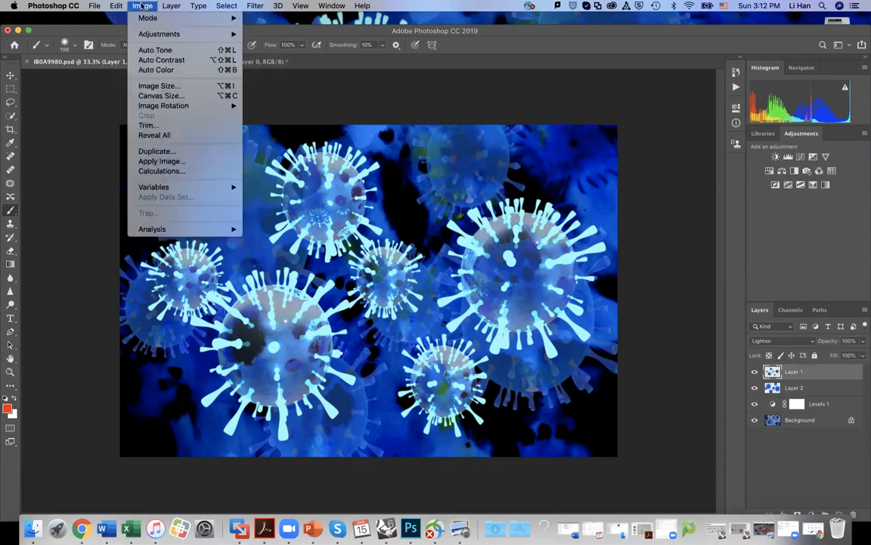
{"action": "mouse_move", "coordinate": [159, 35]}
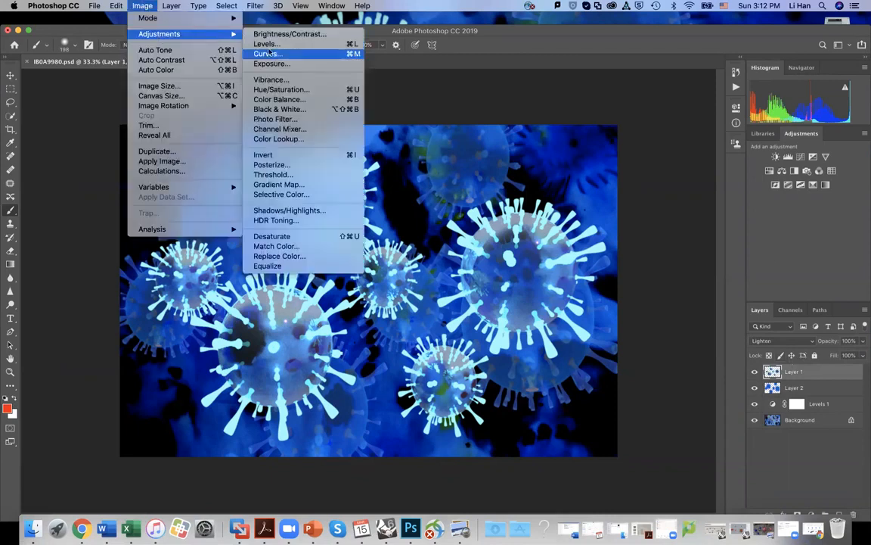
{"action": "left_click", "coordinate": [280, 89]}
{"action": "left_click_drag", "start_coordinate": [539, 199], "coordinate": [648, 191]}
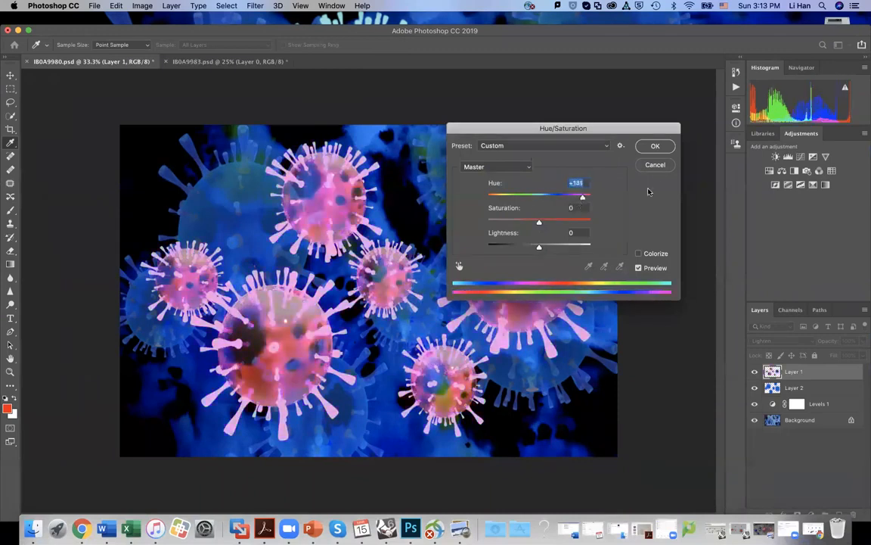
{"action": "left_click", "coordinate": [655, 146]}
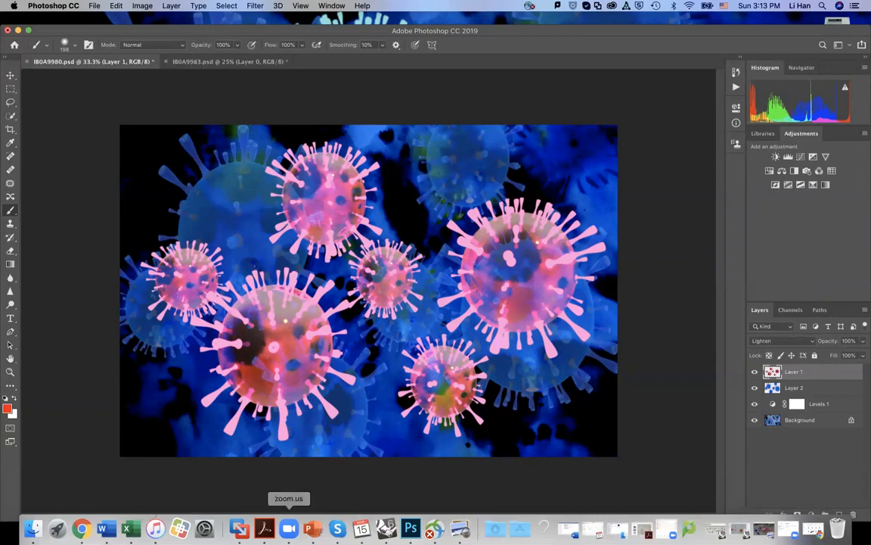
- Switch to Google Drive in Chrome and open the In class practice folder within the Digital Visualization course folder
{"action": "left_click", "coordinate": [82, 529]}
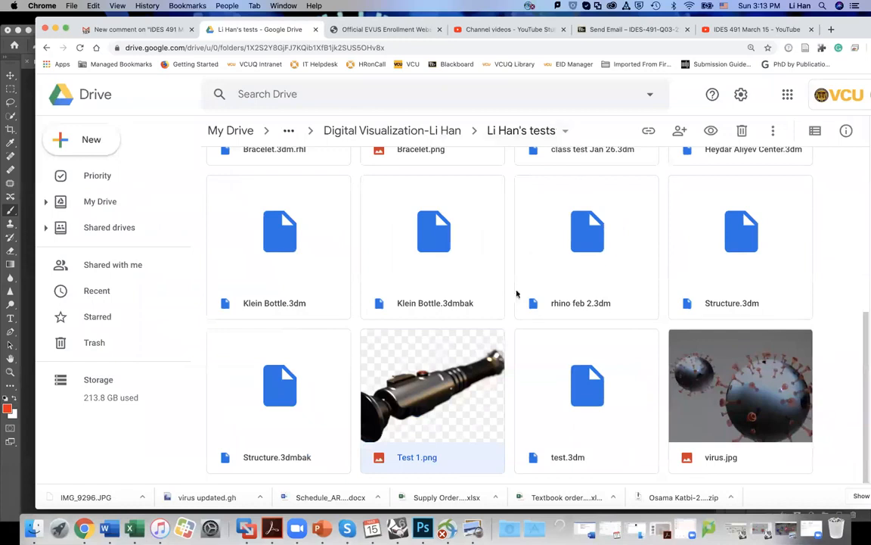
{"action": "left_click", "coordinate": [428, 131]}
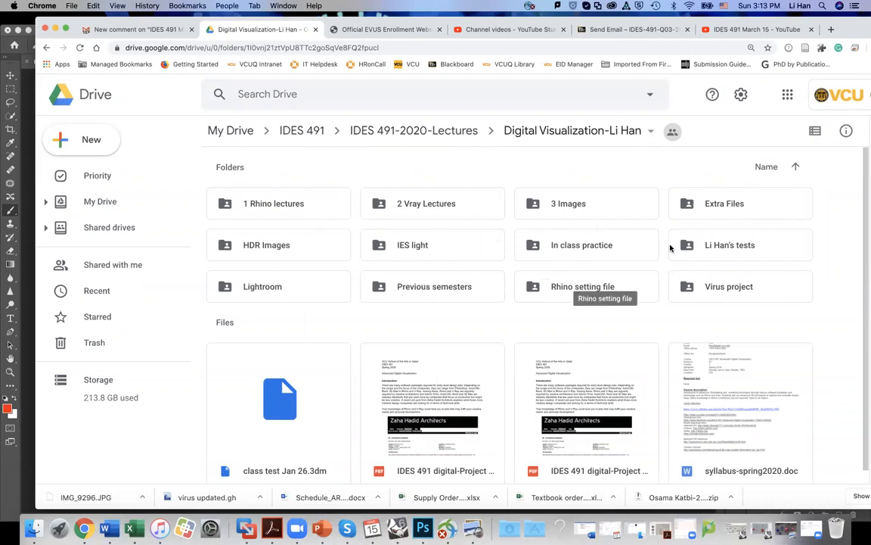
{"action": "left_click", "coordinate": [583, 245]}
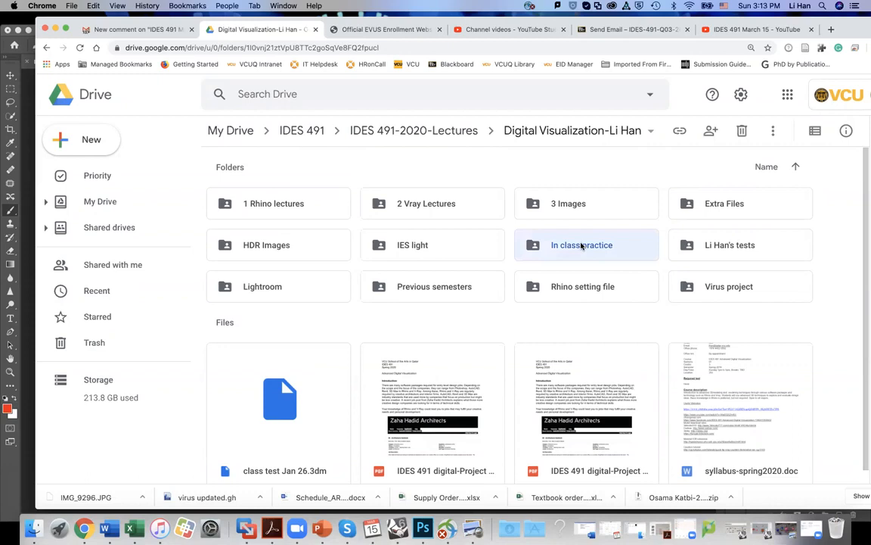
{"action": "double_click", "coordinate": [581, 245]}
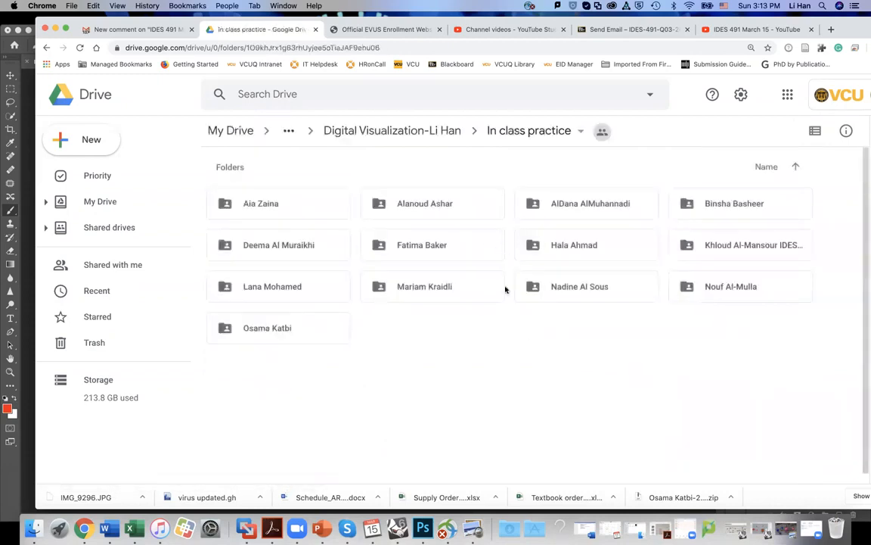
- Create a folder named Vray Virus inside the first student's folder and return to the In class practice folder
{"action": "left_click", "coordinate": [441, 206]}
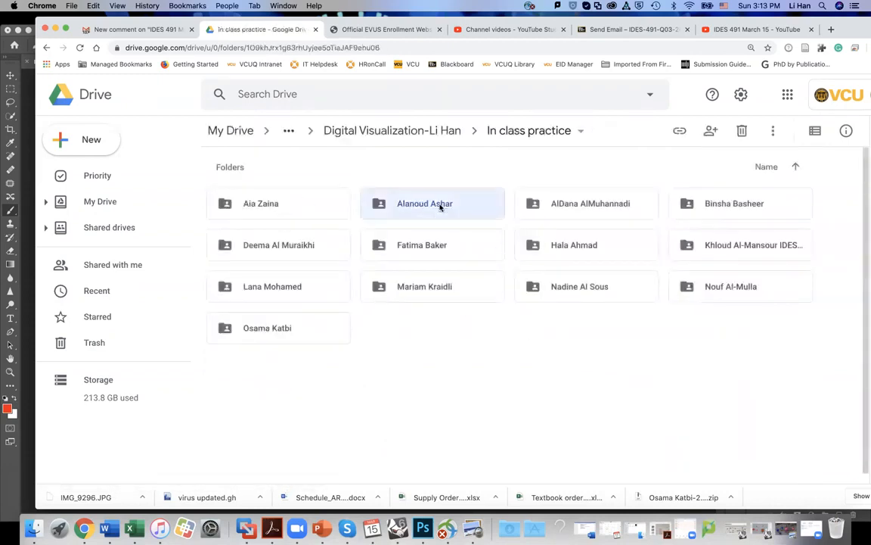
{"action": "double_click", "coordinate": [267, 203]}
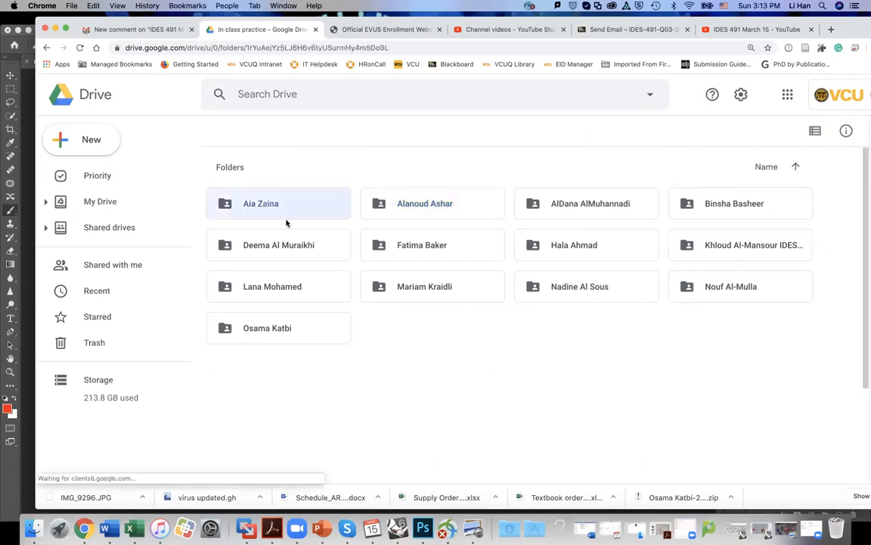
{"action": "right_click", "coordinate": [434, 271]}
{"action": "left_click", "coordinate": [485, 293]}
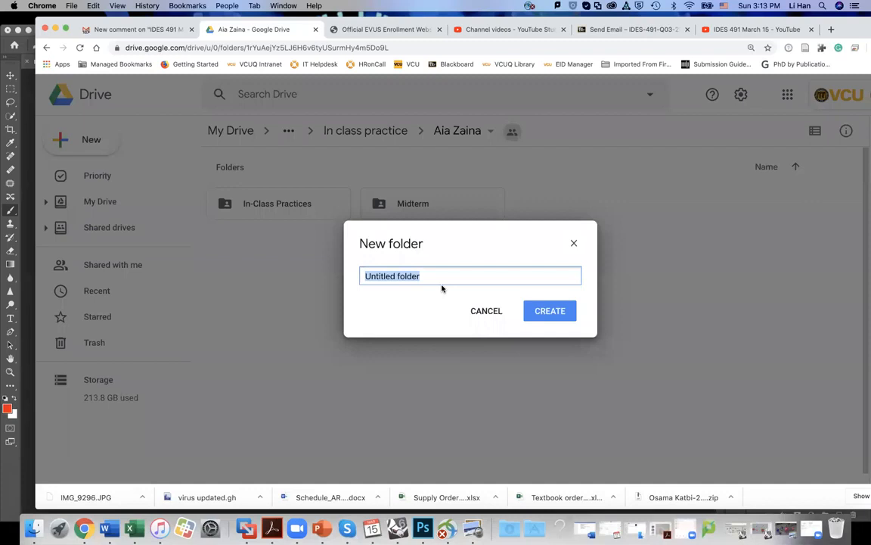
{"action": "type", "text": "Vray Virus"}
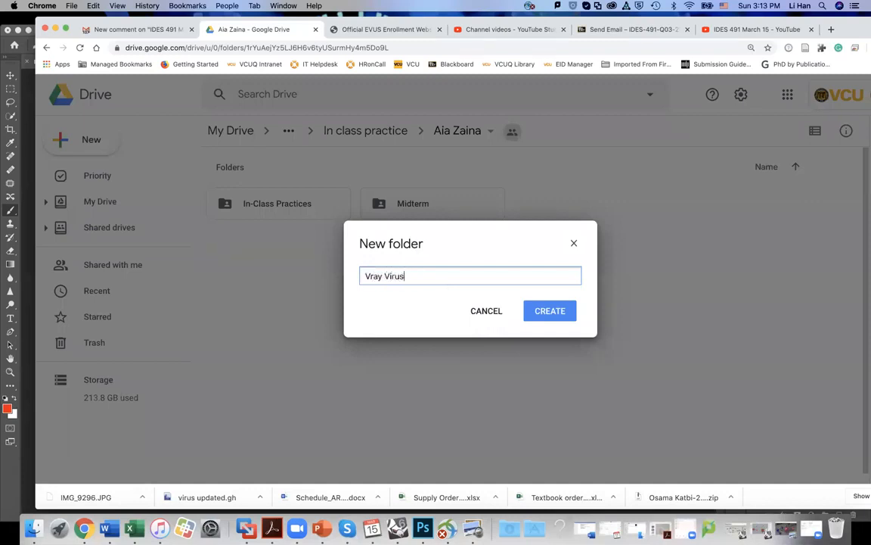
{"action": "left_click", "coordinate": [549, 311]}
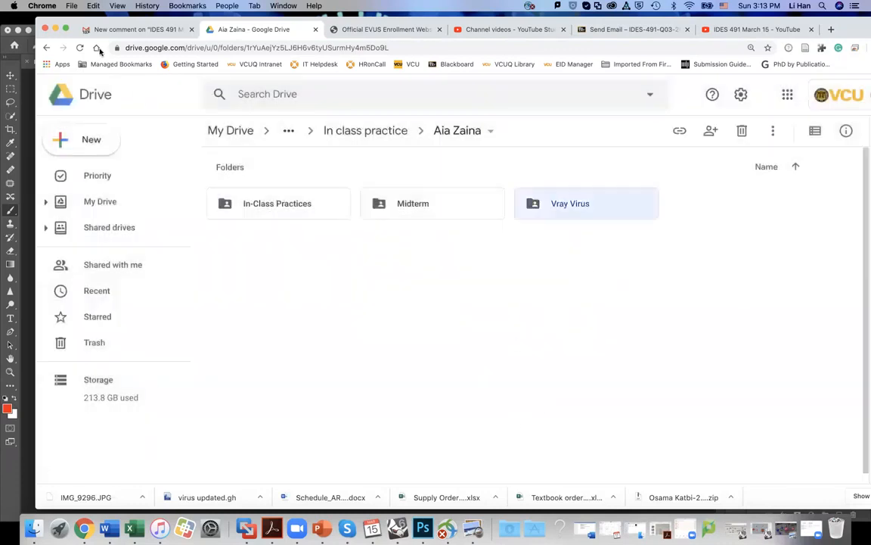
{"action": "left_click", "coordinate": [44, 47]}
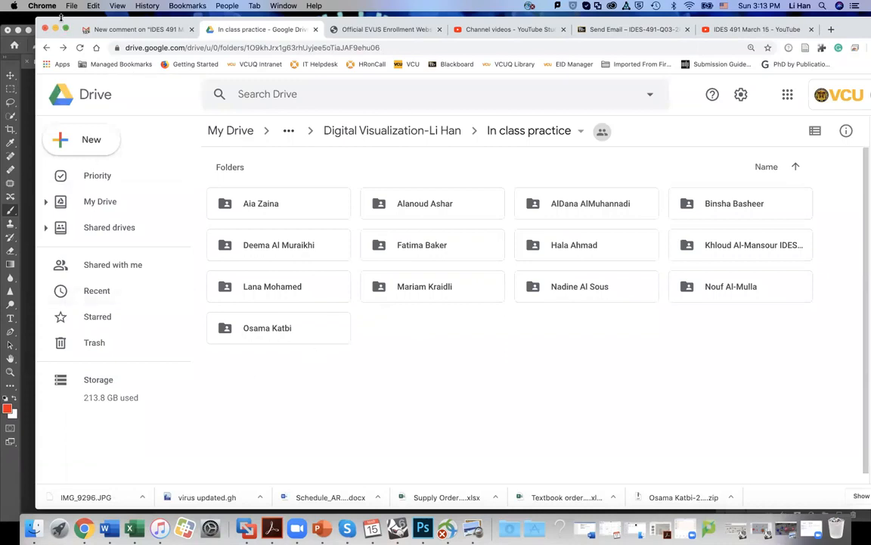
- Switch to Rhino and start a non-interactive V-Ray render of the Perspective view
{"action": "left_click", "coordinate": [54, 28]}
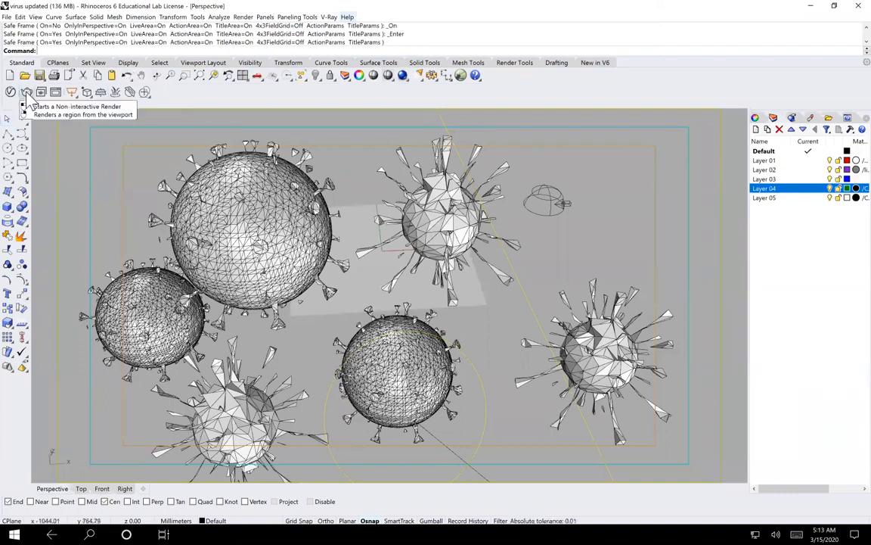
{"action": "left_click", "coordinate": [27, 93]}
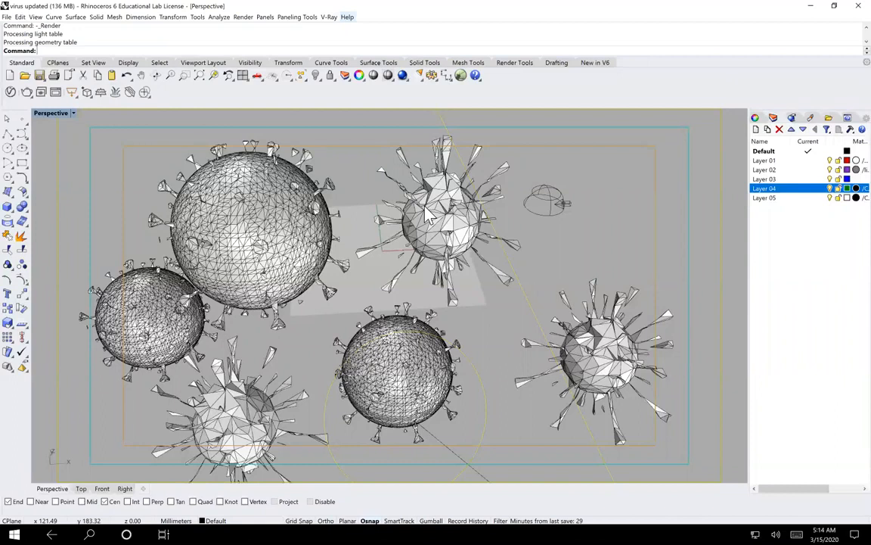
- Switch back to Google Drive in Chrome and open the Virus project folder within the Digital Visualization course folder
{"action": "mouse_move", "coordinate": [127, 530]}
{"action": "left_click", "coordinate": [83, 529]}
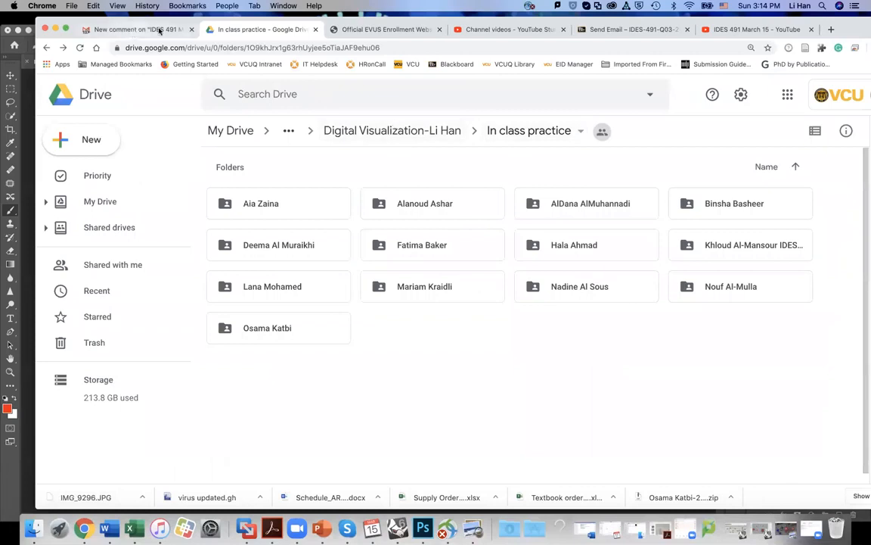
{"action": "left_click", "coordinate": [427, 132]}
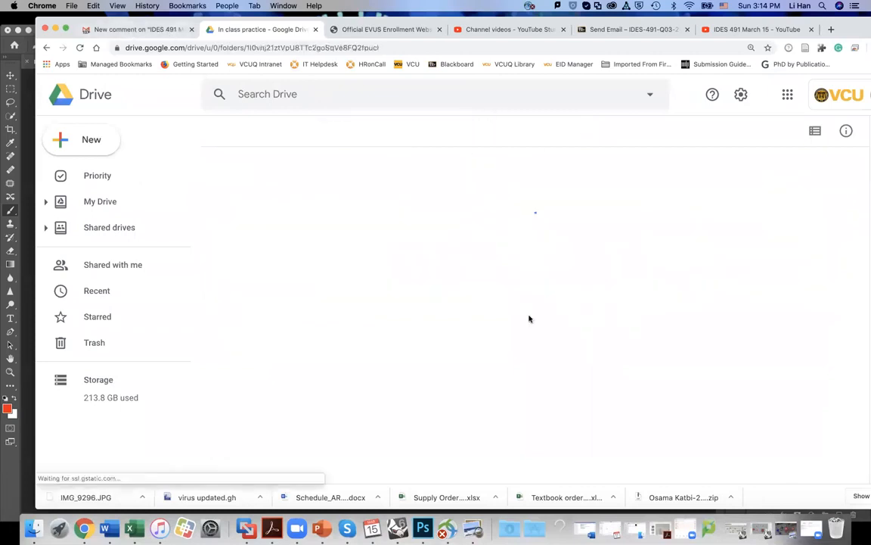
{"action": "double_click", "coordinate": [738, 287]}
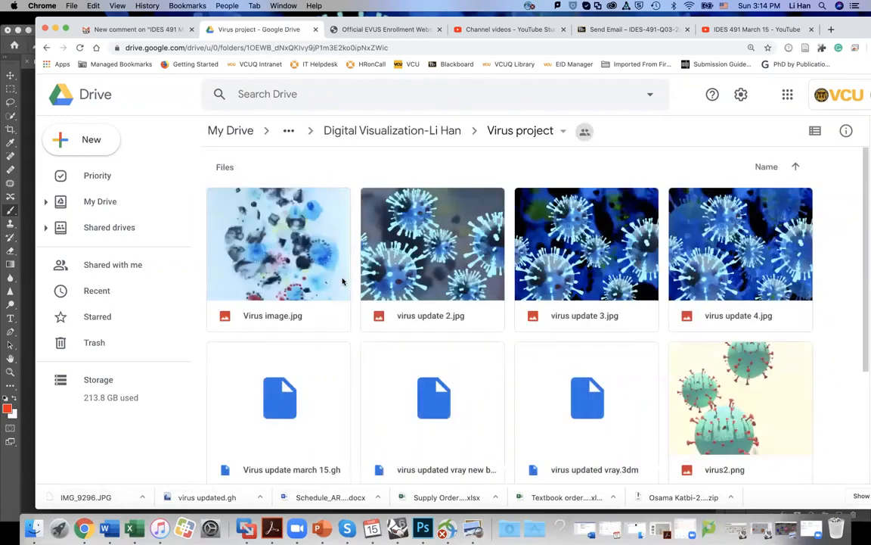
- Examine the example virus images and the shared Rhino and Grasshopper files in the Virus project folder
{"action": "scroll", "coordinate": [379, 295], "scroll_direction": "down", "scroll_amount": 2}
{"action": "scroll", "coordinate": [334, 269], "scroll_direction": "up", "scroll_amount": 2}
{"action": "left_click", "coordinate": [265, 213]}
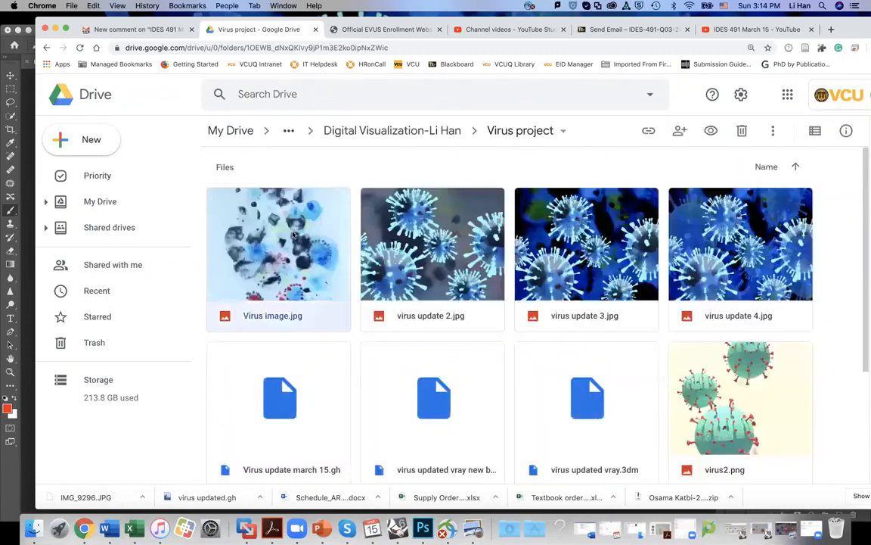
{"action": "left_click", "coordinate": [622, 242]}
{"action": "left_click", "coordinate": [681, 227]}
{"action": "left_click", "coordinate": [466, 236]}
{"action": "scroll", "coordinate": [705, 293], "scroll_direction": "down", "scroll_amount": 2}
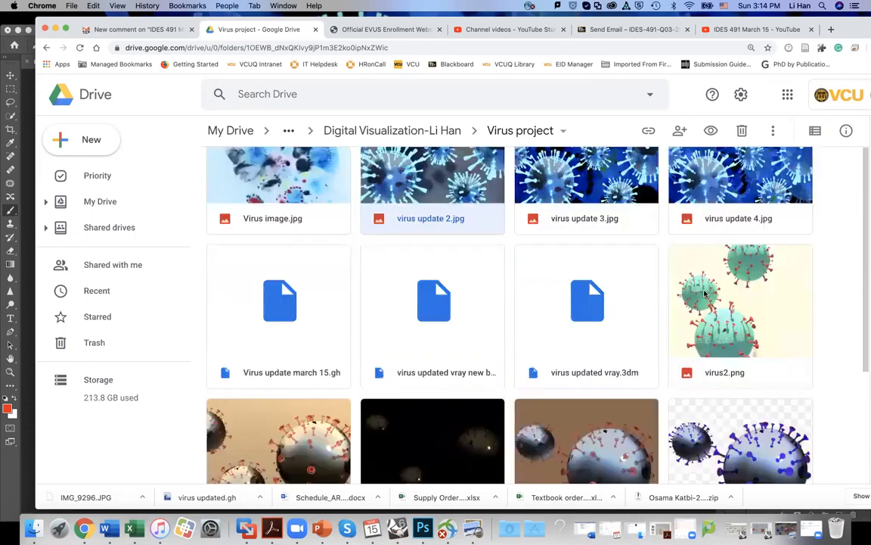
{"action": "scroll", "coordinate": [705, 294], "scroll_direction": "down", "scroll_amount": 2}
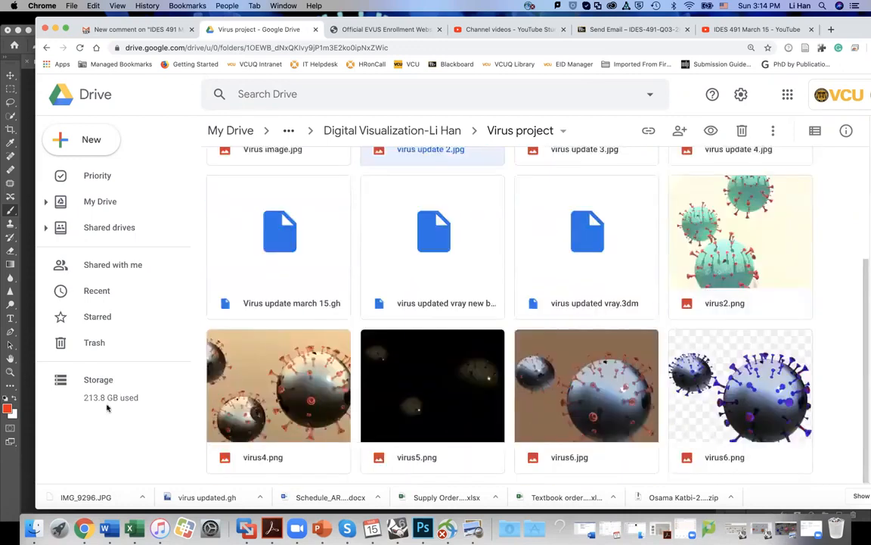
- Preview the virus6.png render with its transparent background and return to the file list
{"action": "left_click", "coordinate": [735, 371]}
{"action": "double_click", "coordinate": [770, 376]}
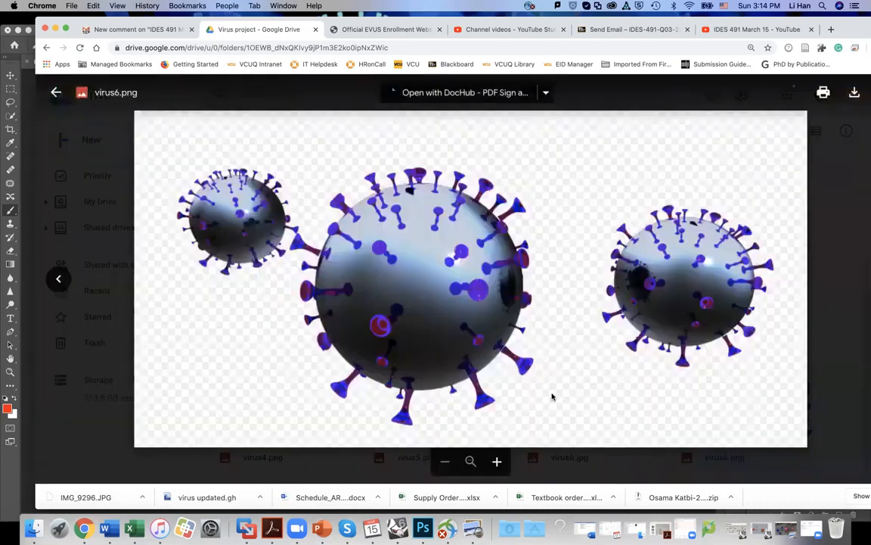
{"action": "left_click", "coordinate": [55, 93]}
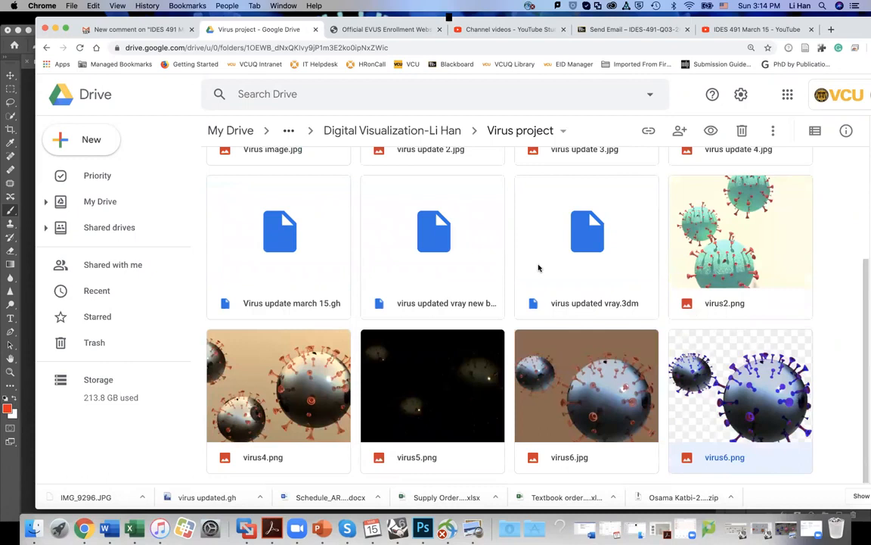
- Switch to Rhino in VMware Fusion and look up the license options in V-Ray's help commands
{"action": "left_click", "coordinate": [65, 29]}
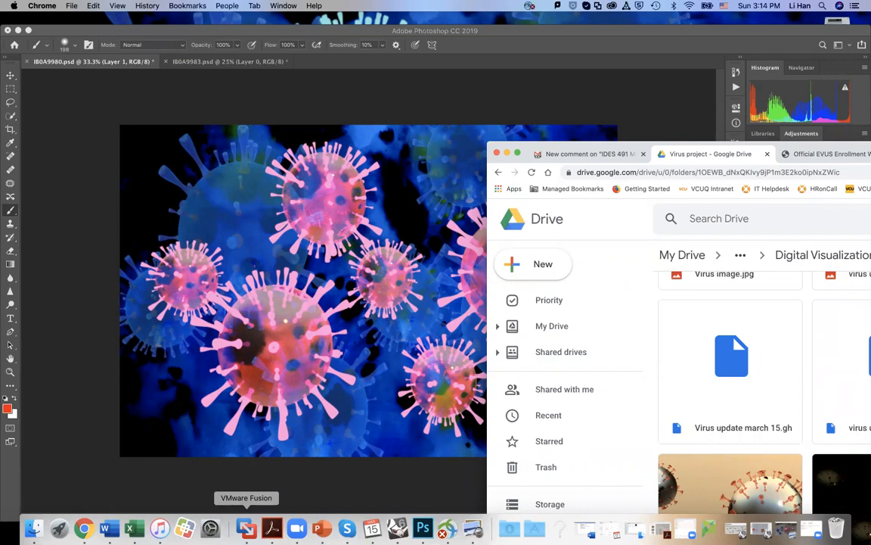
{"action": "left_click", "coordinate": [247, 527]}
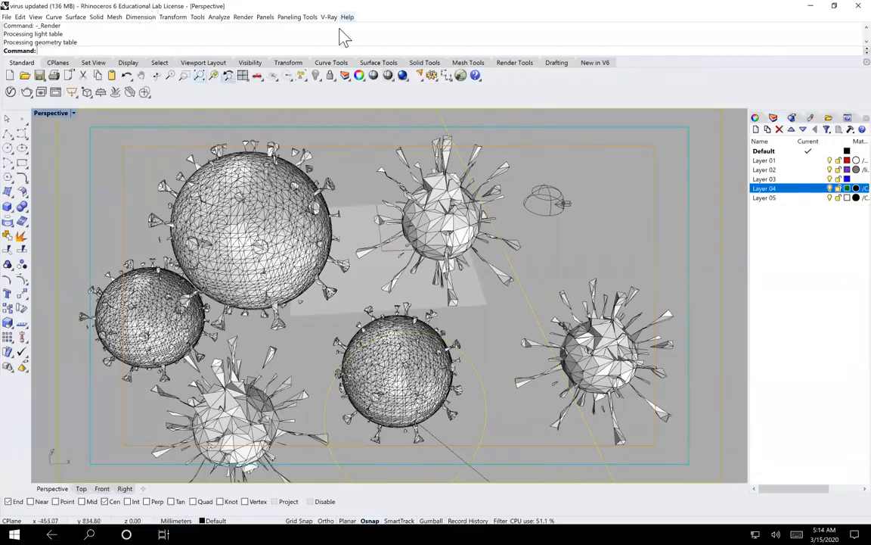
{"action": "left_click", "coordinate": [330, 18]}
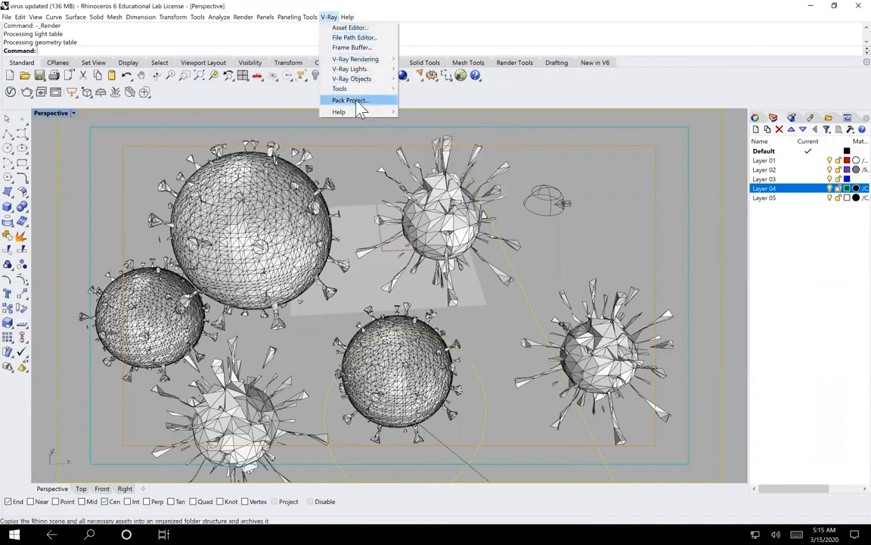
{"action": "mouse_move", "coordinate": [358, 113]}
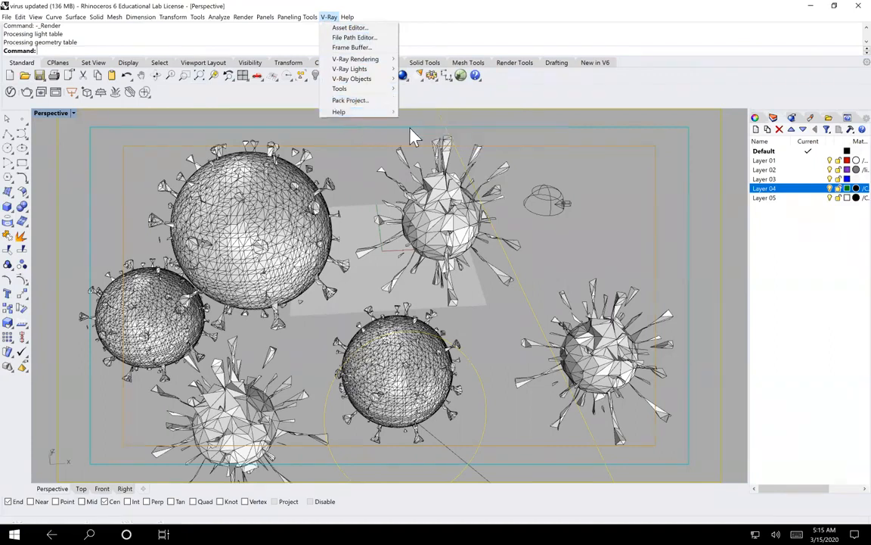
{"action": "mouse_move", "coordinate": [390, 113]}
{"action": "mouse_move", "coordinate": [422, 140]}
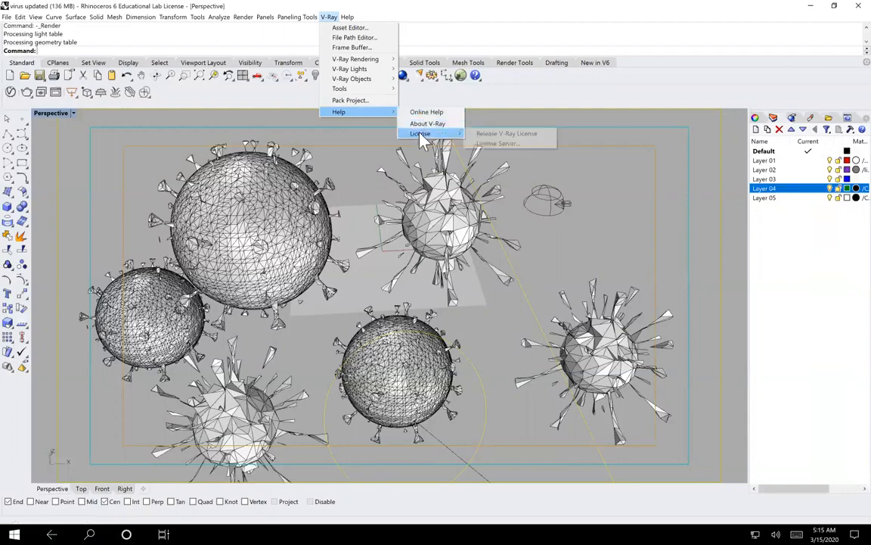